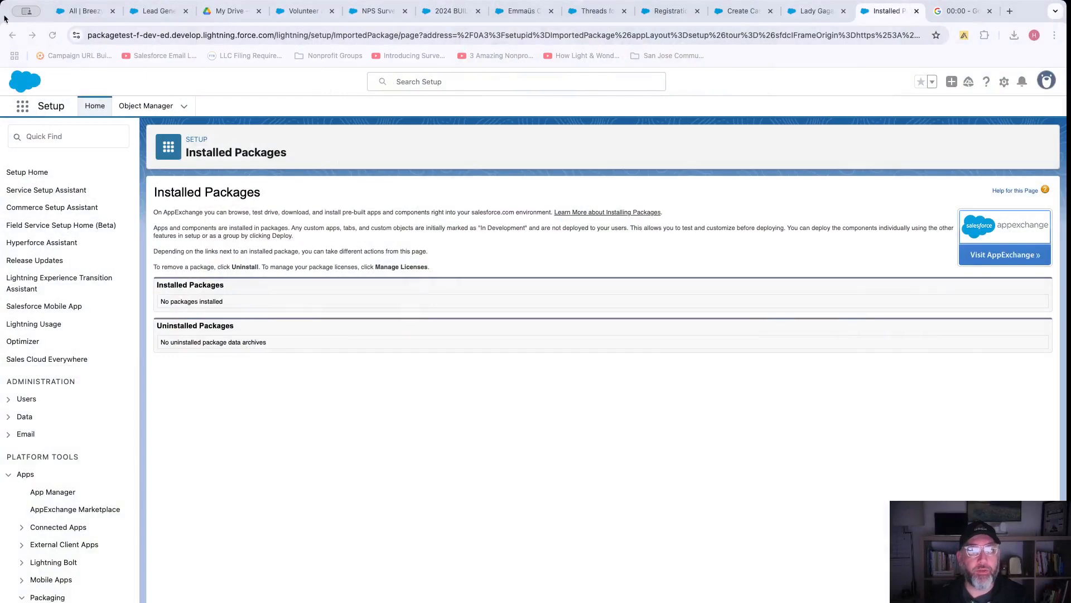
From Installed Packages, go to AppExchange and open the BreezyBit Form Builder listing from recent items.
left_click(53, 35)
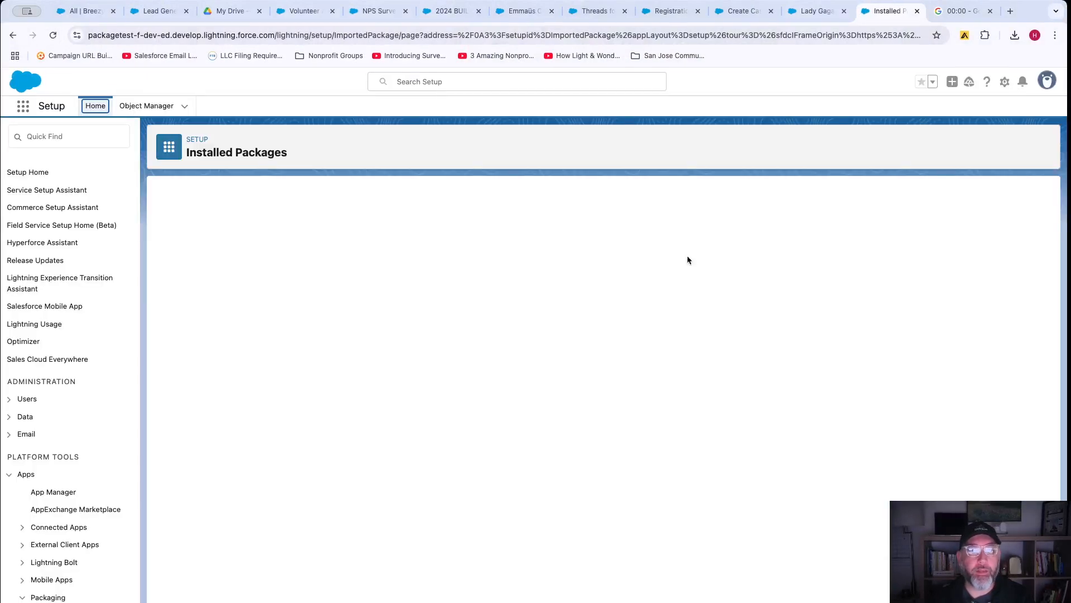
left_click(958, 11)
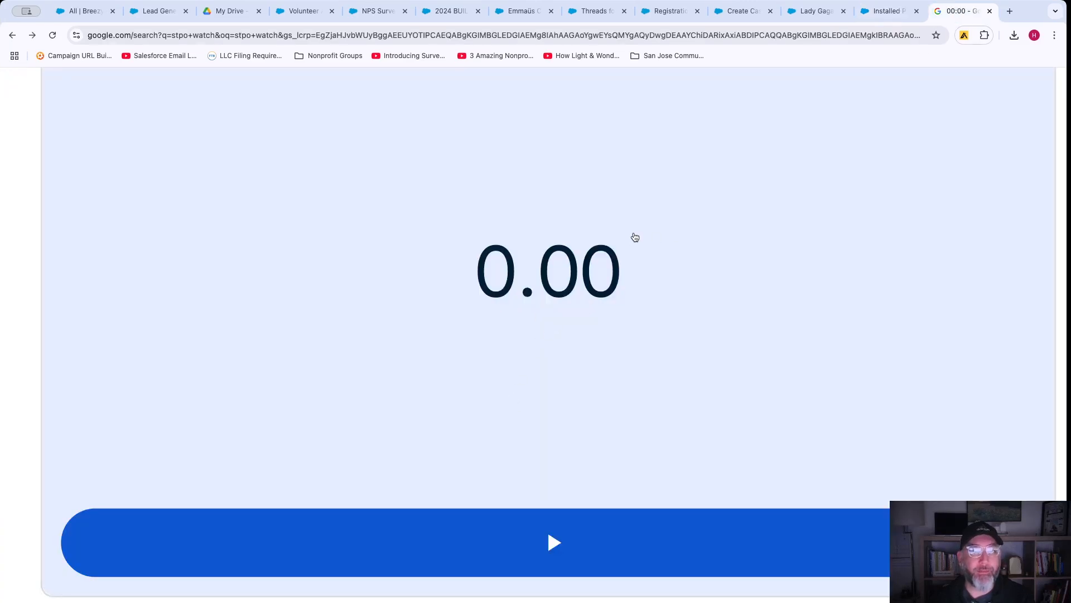
left_click(891, 11)
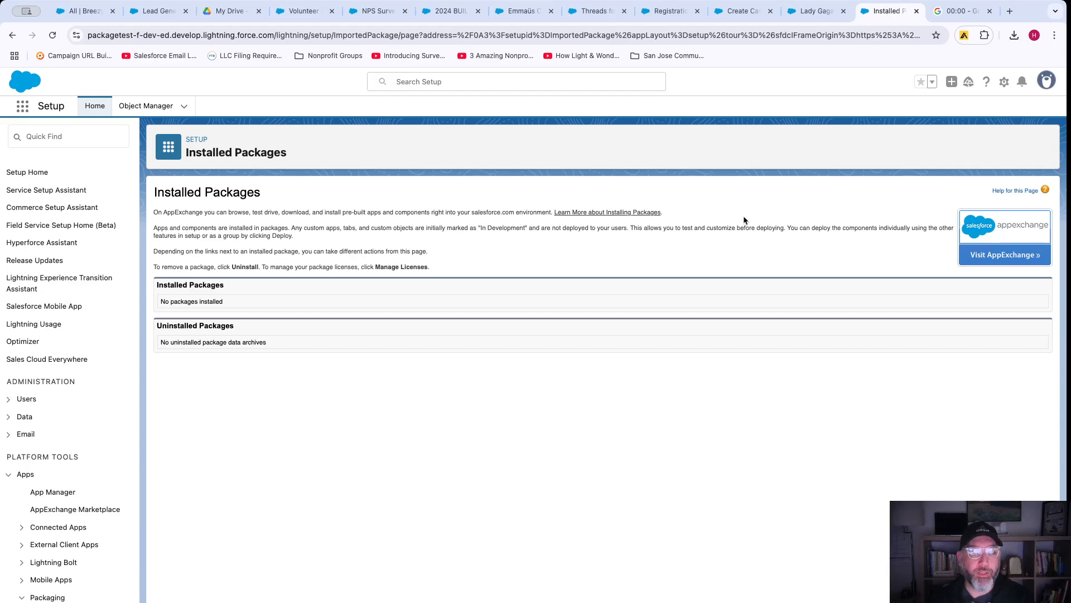
left_click(1002, 252)
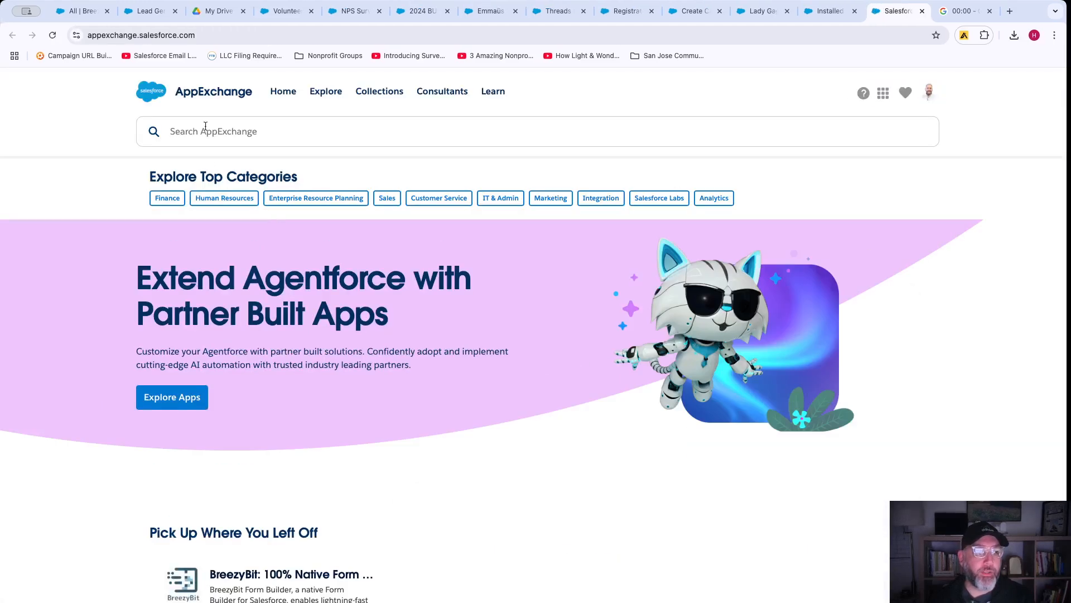
left_click(207, 130)
left_click(199, 188)
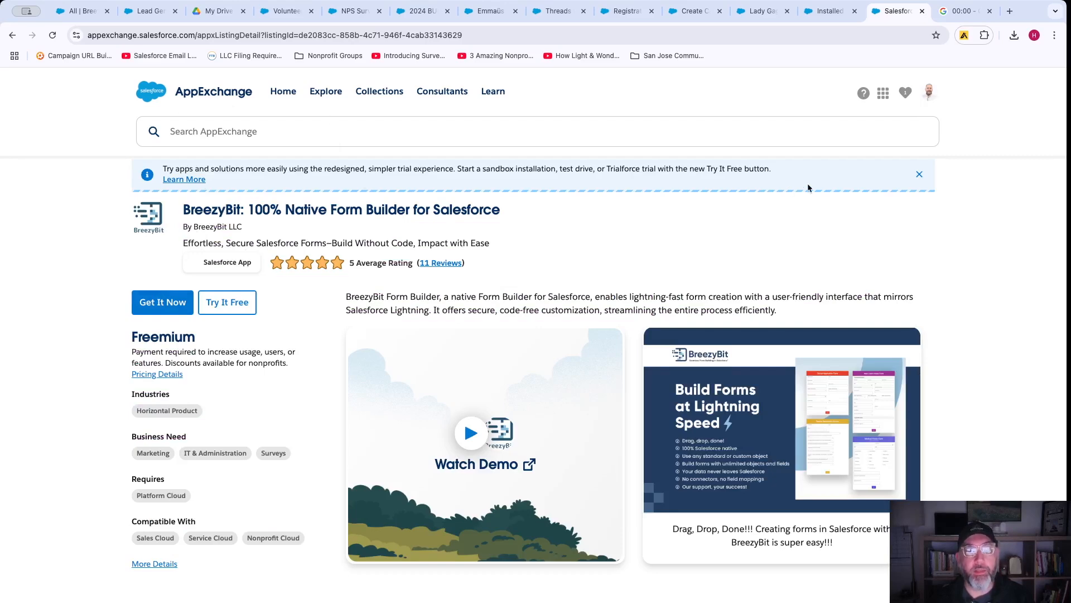
Start the stopwatch to time the install, then choose Get It Now on the BreezyBit listing.
left_click(959, 14)
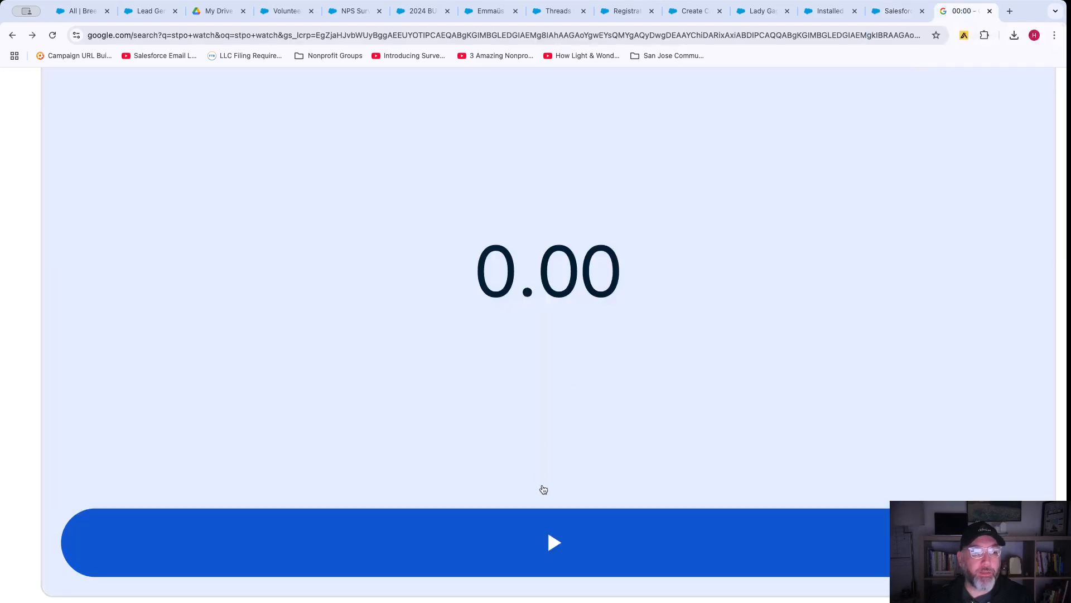
left_click(546, 538)
left_click(898, 11)
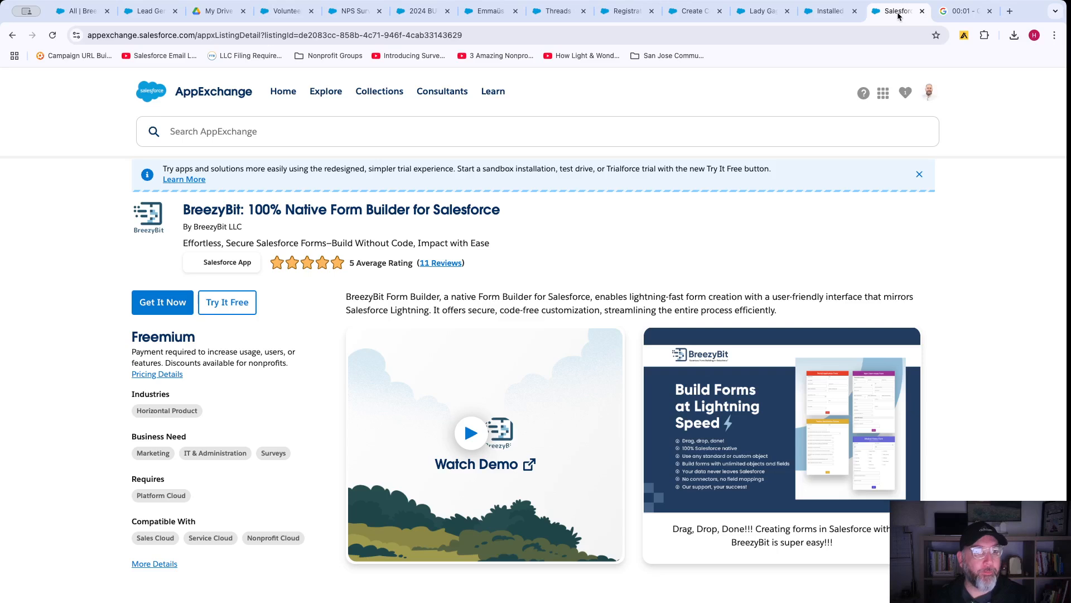
left_click(189, 301)
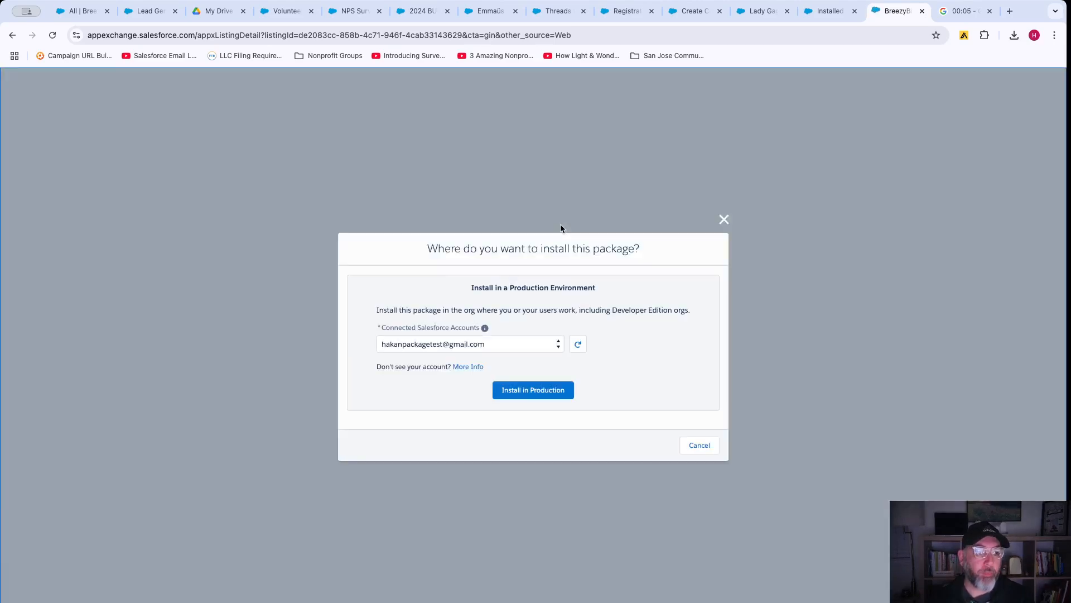
Choose Install in Production, confirm the terms, and log in to the org.
left_click(532, 391)
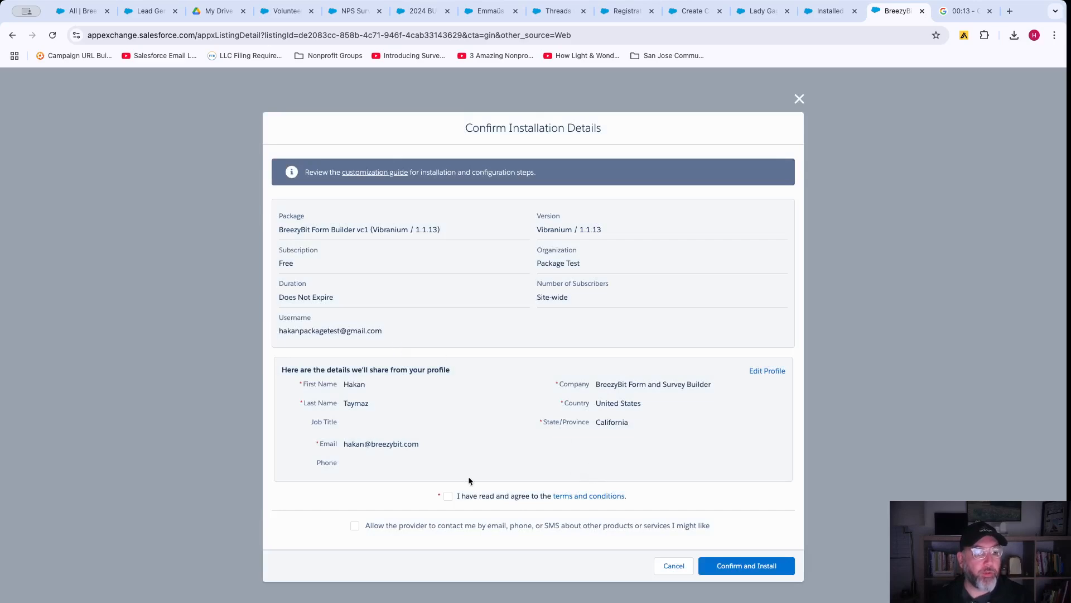
left_click(747, 566)
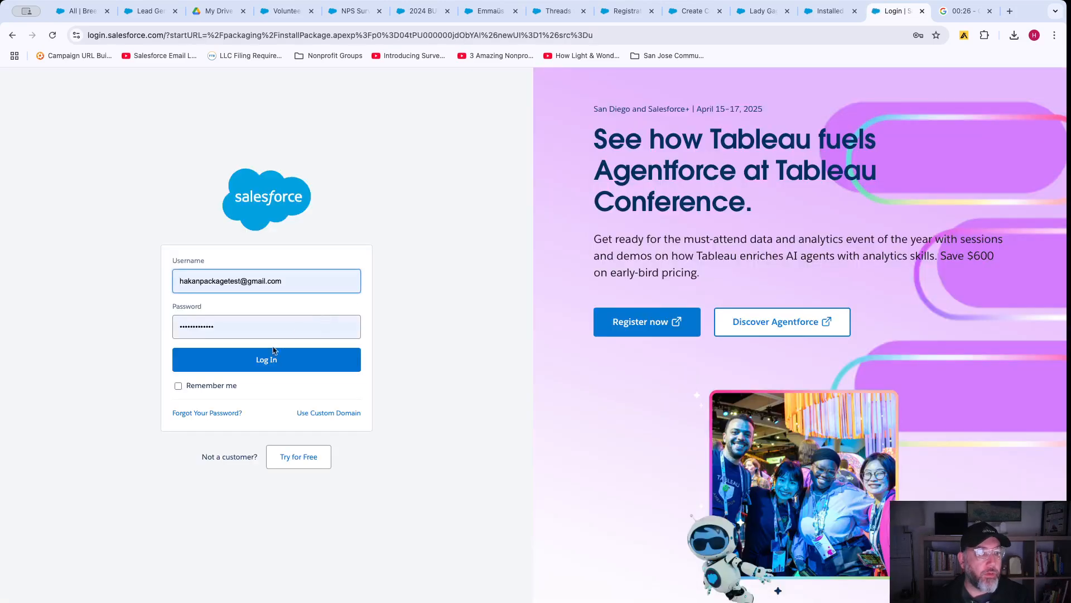
left_click(256, 360)
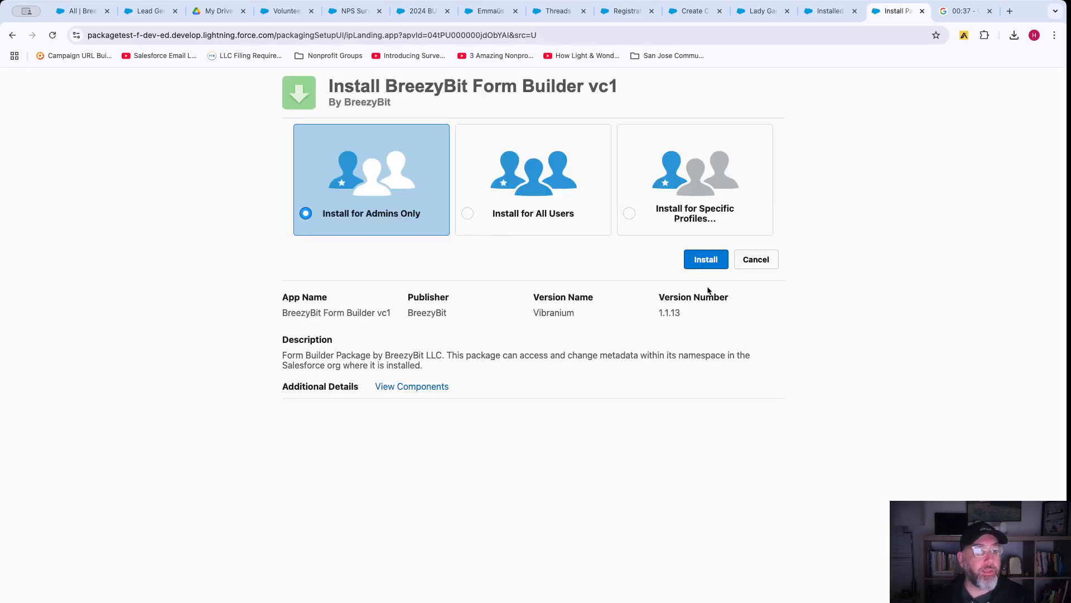
Install version 1.1.13 (Vibranium) for Admins Only and finish back on Installed Packages.
left_click(705, 260)
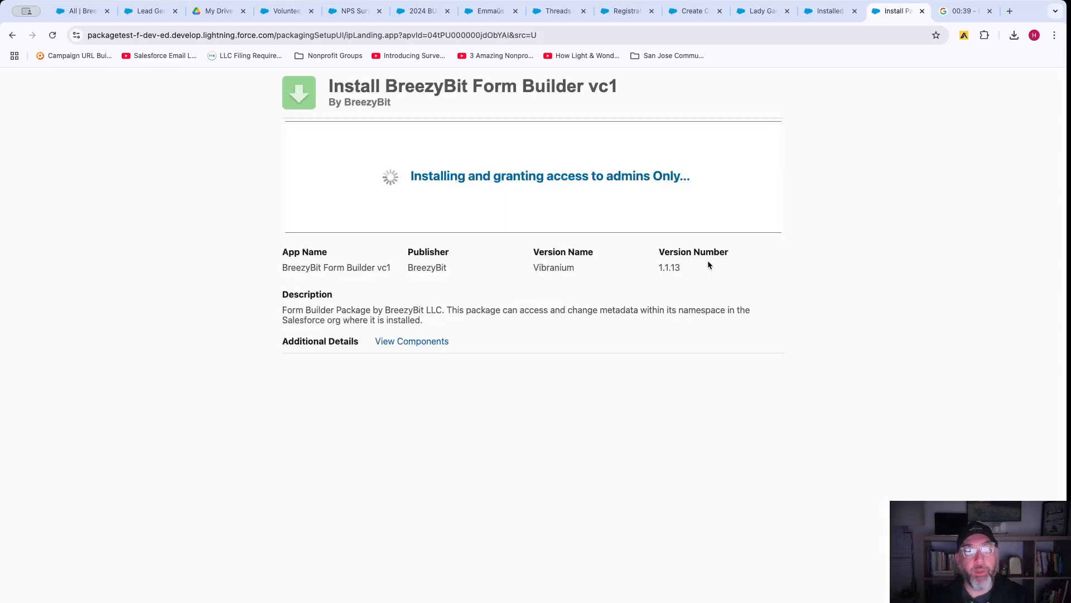
left_click(964, 13)
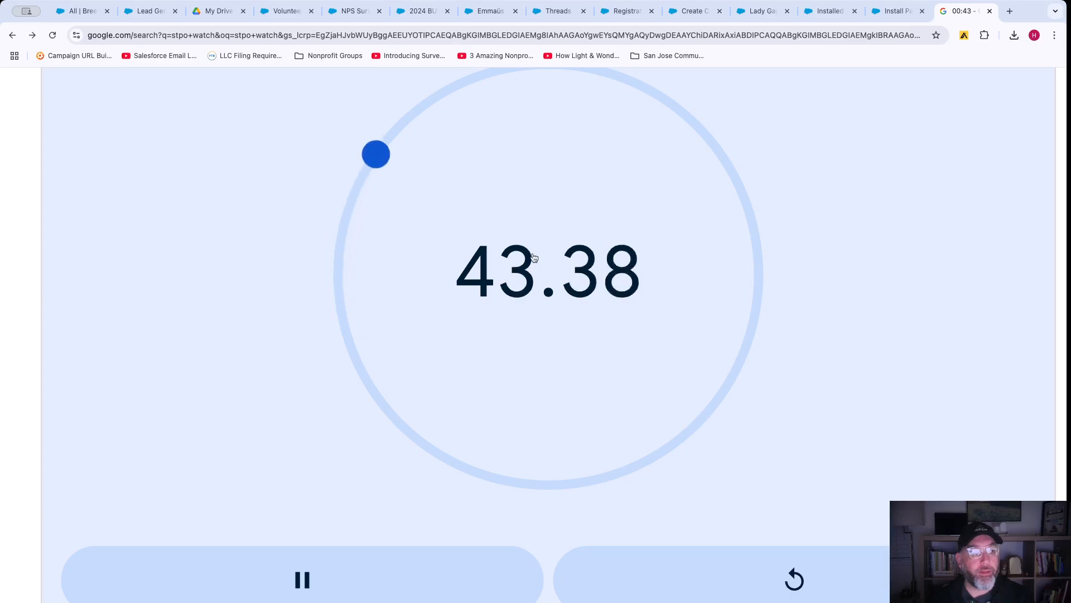
left_click(897, 11)
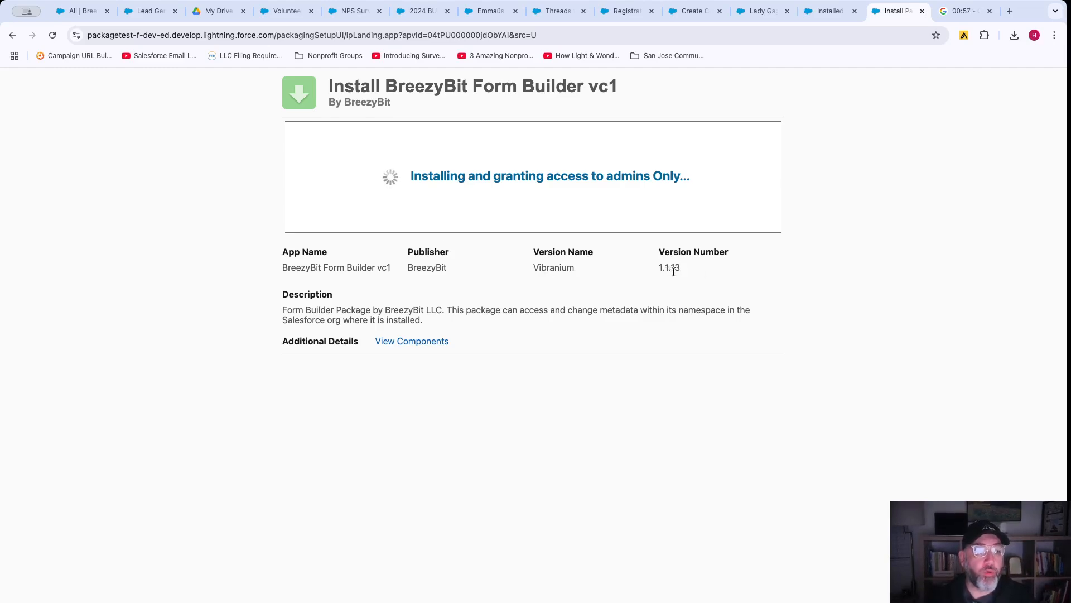
left_click_drag(682, 269, 659, 269)
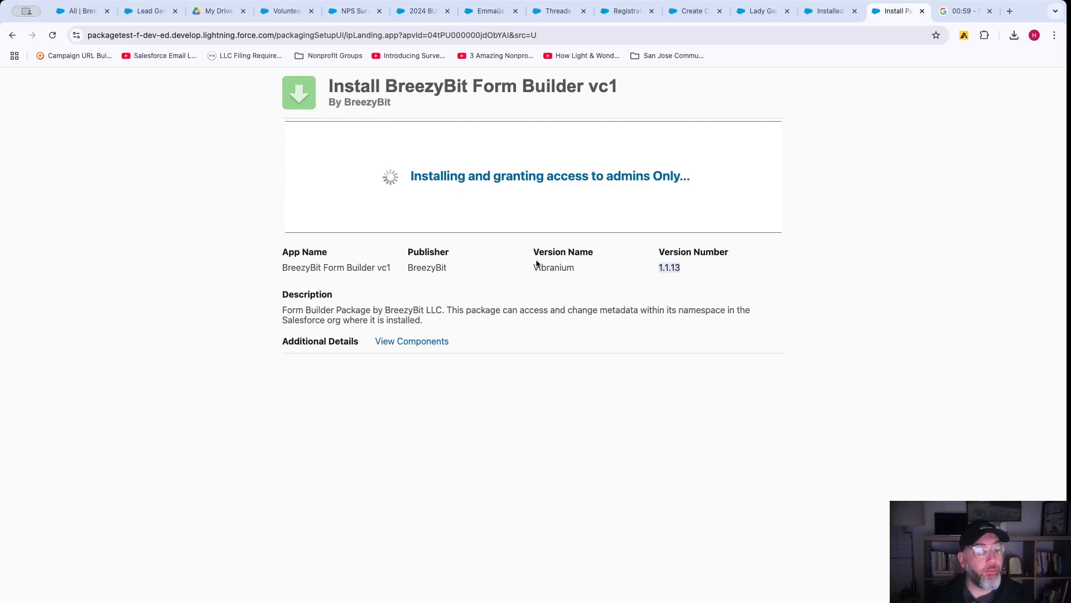
left_click_drag(535, 268, 574, 270)
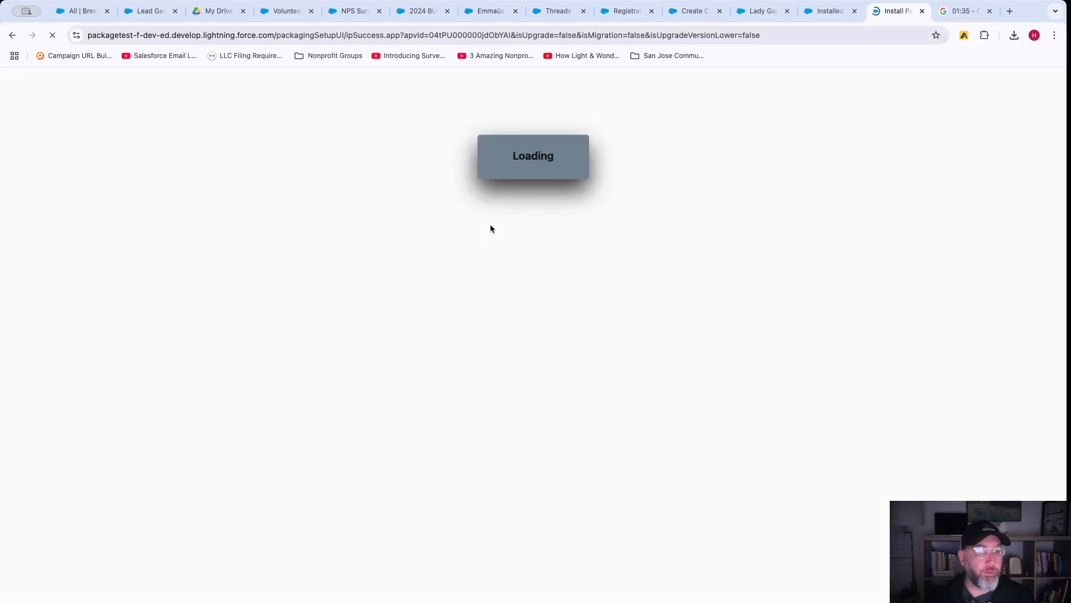
left_click(754, 208)
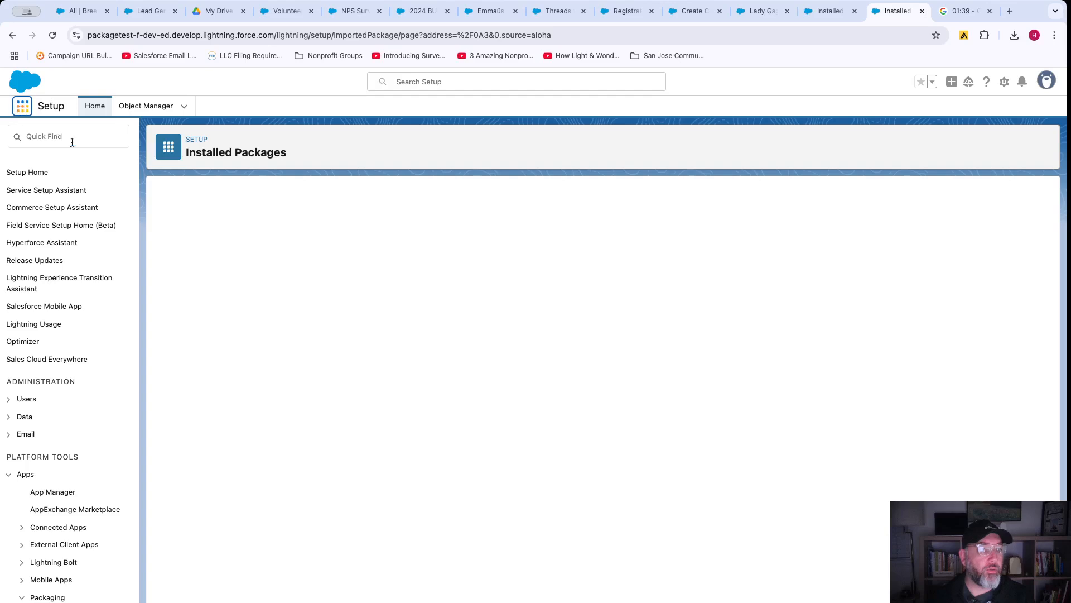
Find 'breezy' in App Launcher, start a New BreezyBit form, and launch its Client Portal.
left_click(21, 108)
type("breezy")
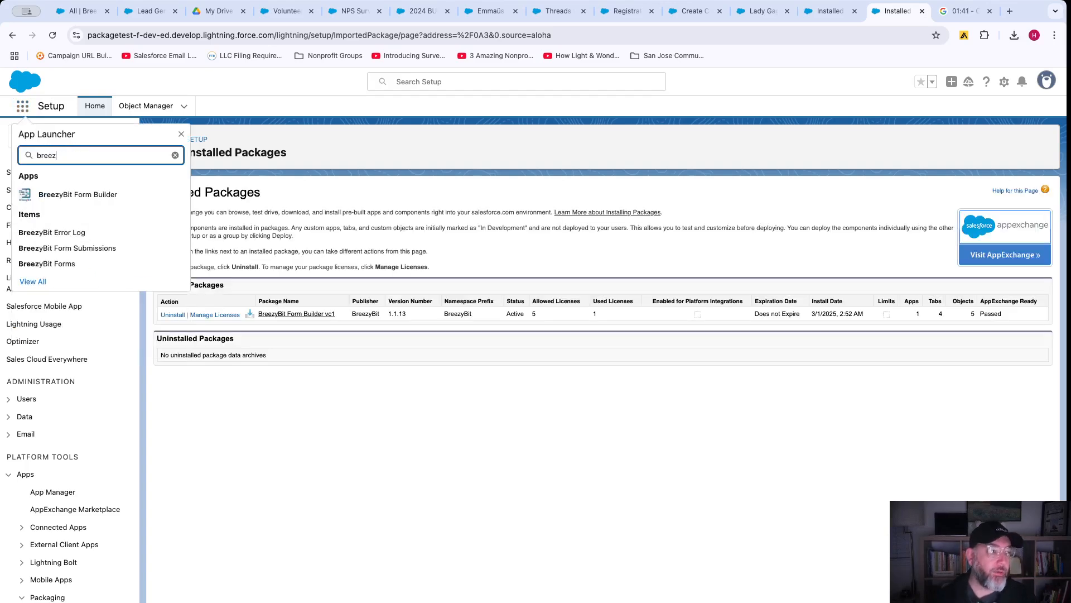
left_click(74, 196)
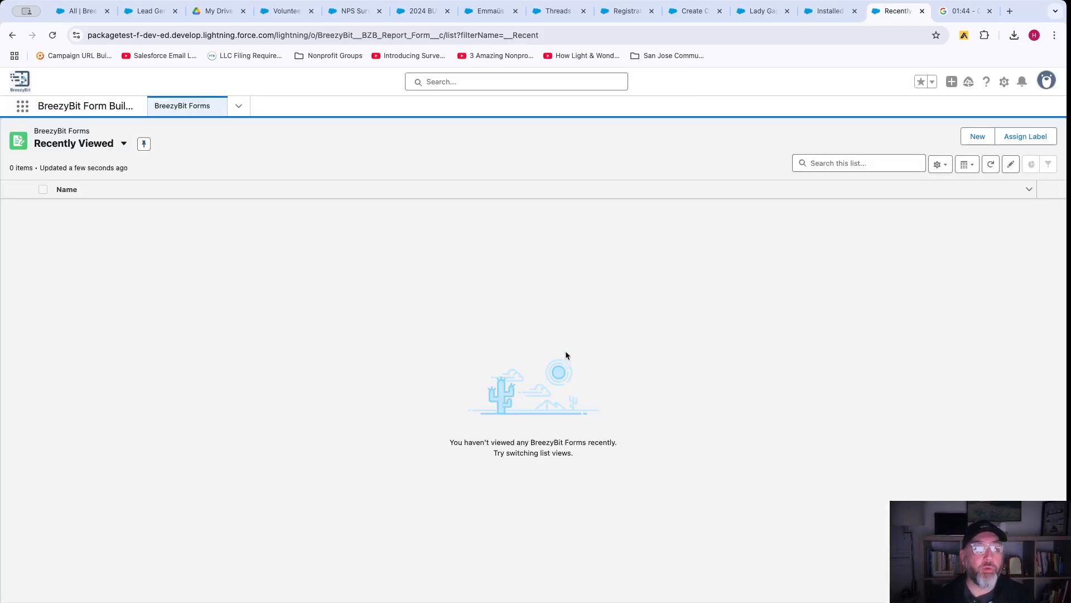
left_click(974, 138)
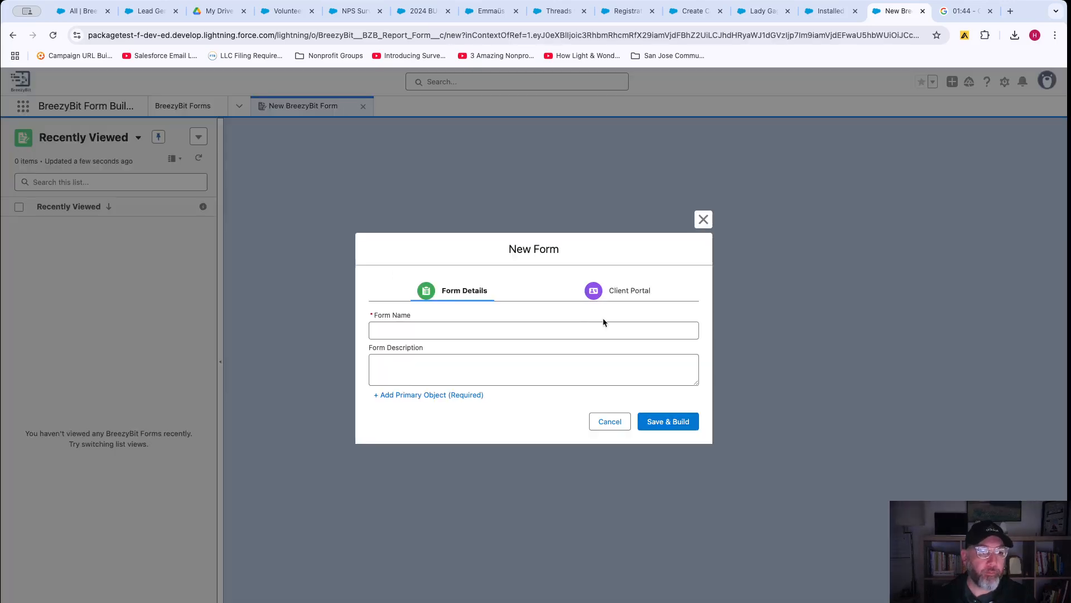
left_click(643, 296)
left_click(664, 426)
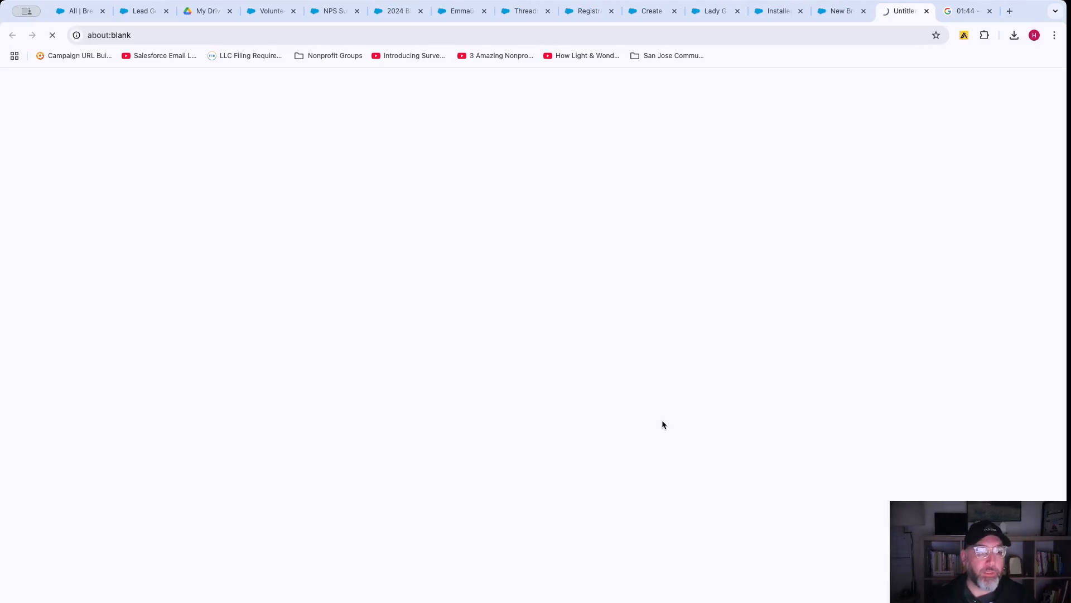
Set Org Type to Prod and add the org connection.
left_click(361, 441)
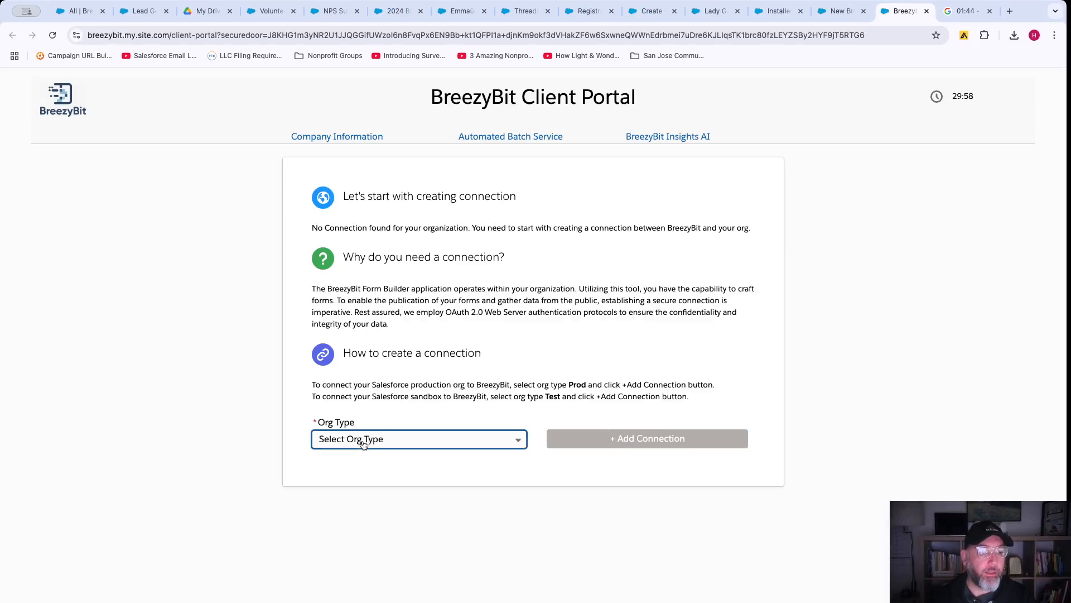
left_click(351, 487)
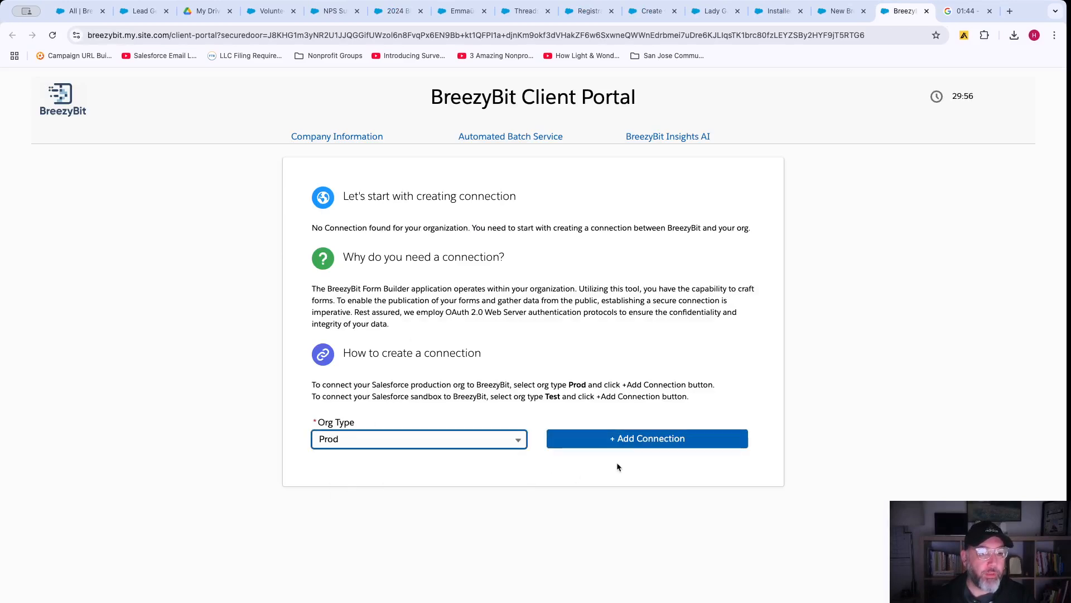
left_click(641, 440)
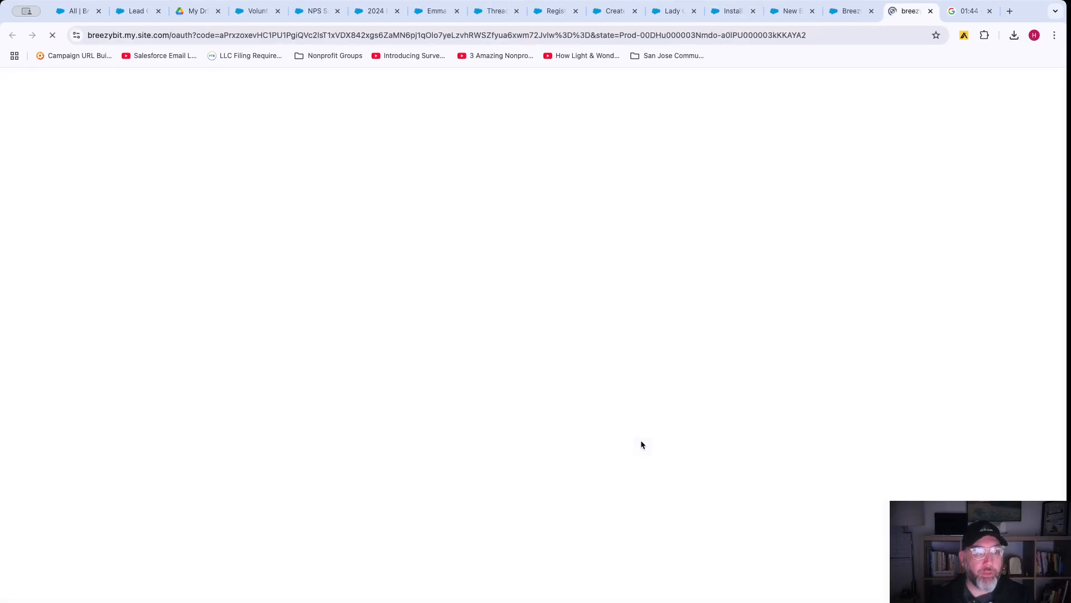
Close the authentication and portal tabs, pause the stopwatch, and return to the New Form dialog.
left_click(930, 11)
left_click(872, 11)
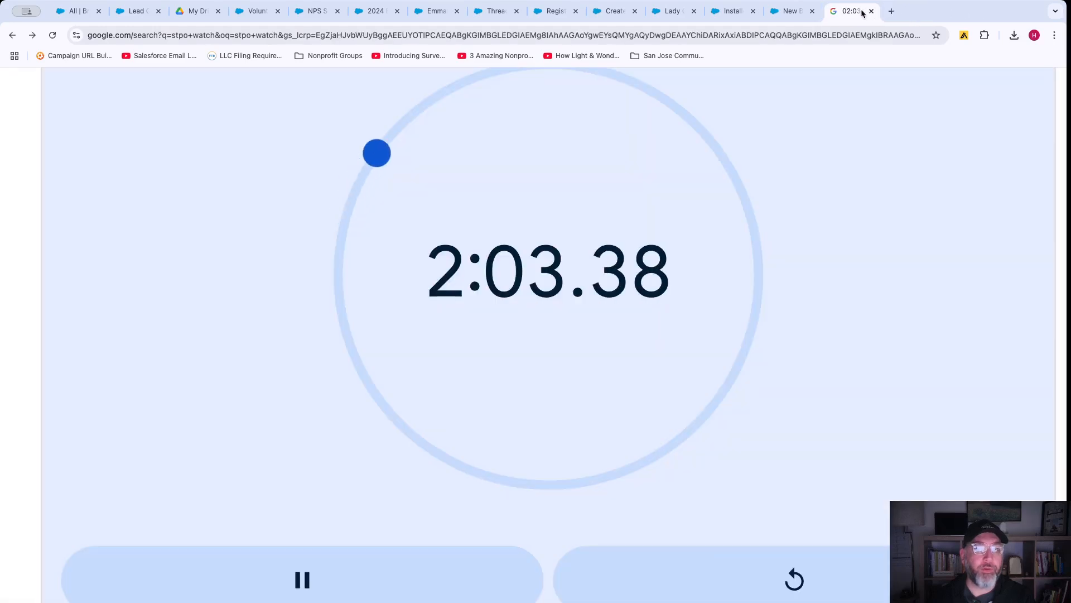
left_click(304, 575)
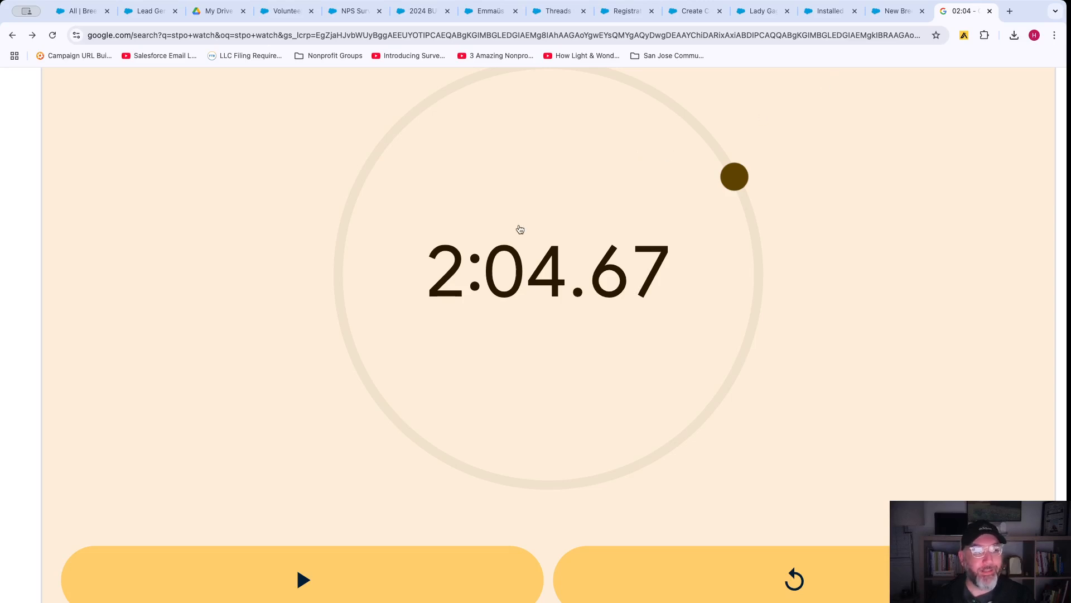
left_click(898, 11)
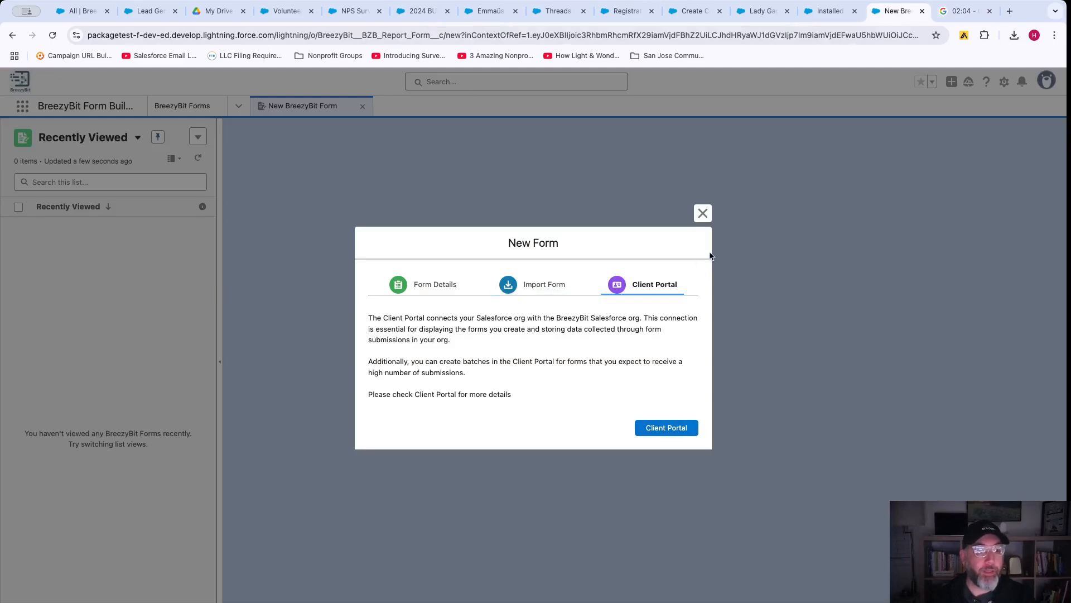
Enter 'Contact Information Form' as the Form Name.
left_click(430, 289)
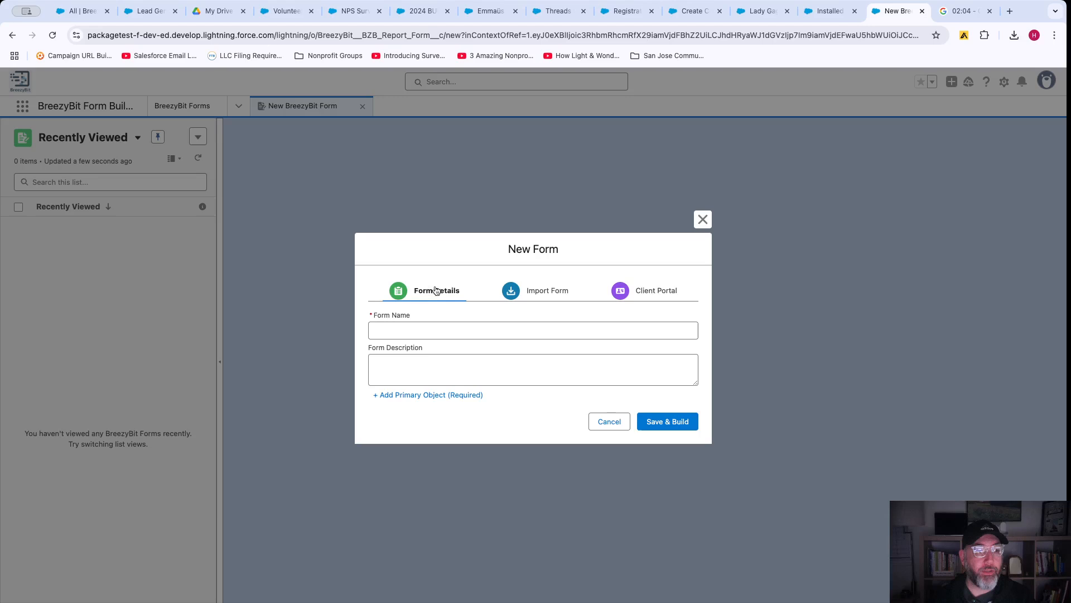
left_click(412, 330)
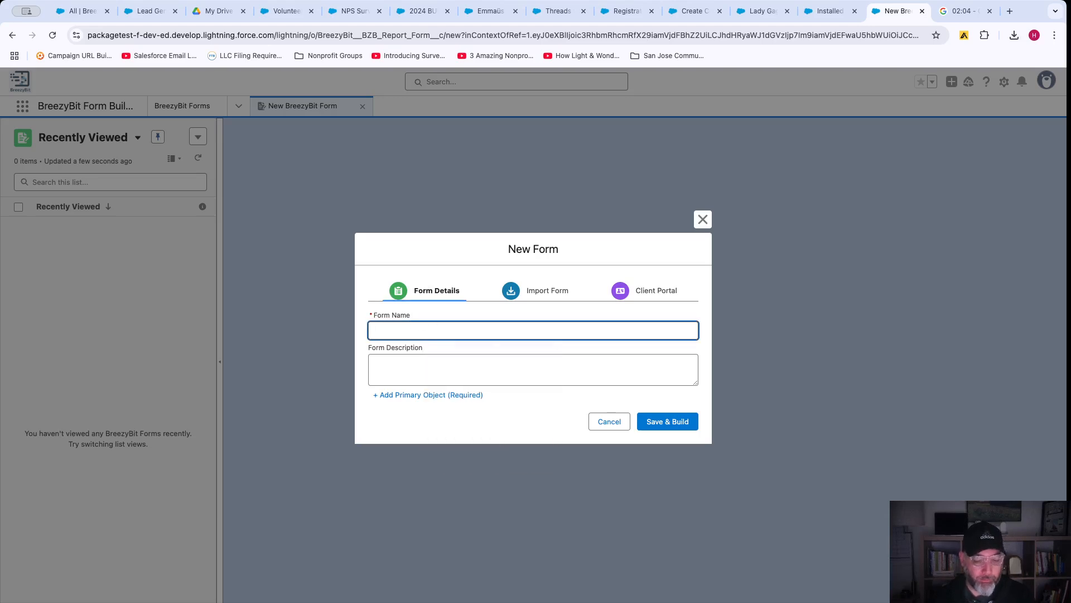
type("Cont")
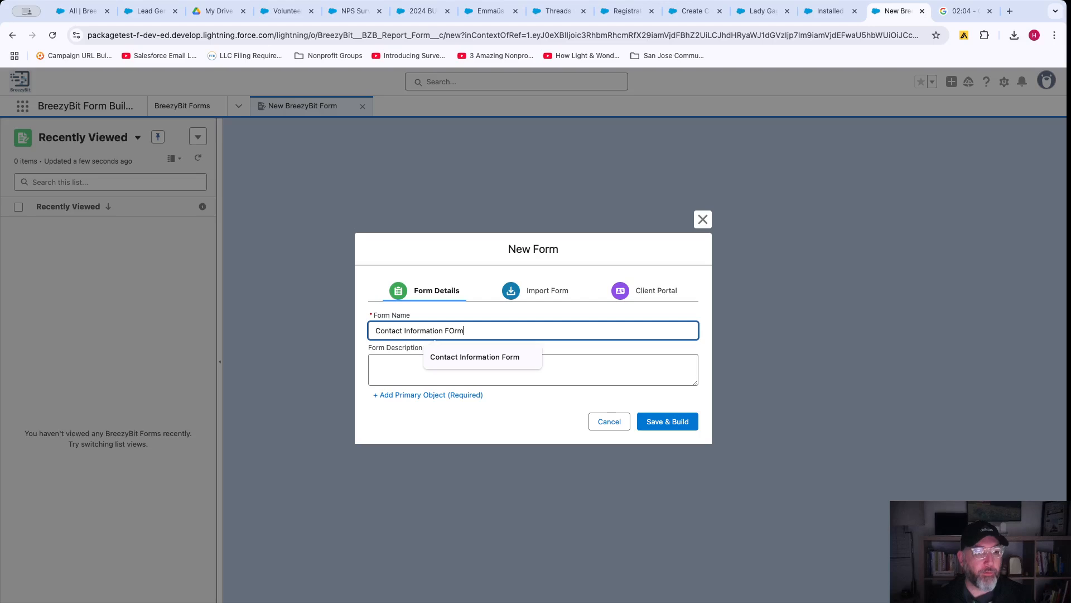
type("act Information Form")
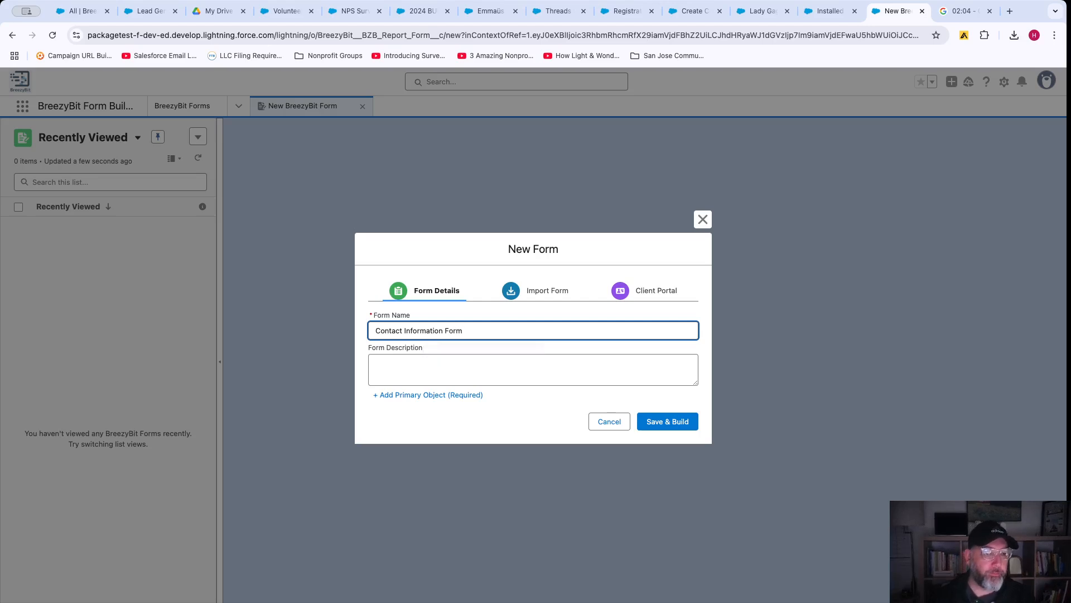
Add Contact as the primary object and Save & Build the form.
left_click(406, 395)
left_click(441, 363)
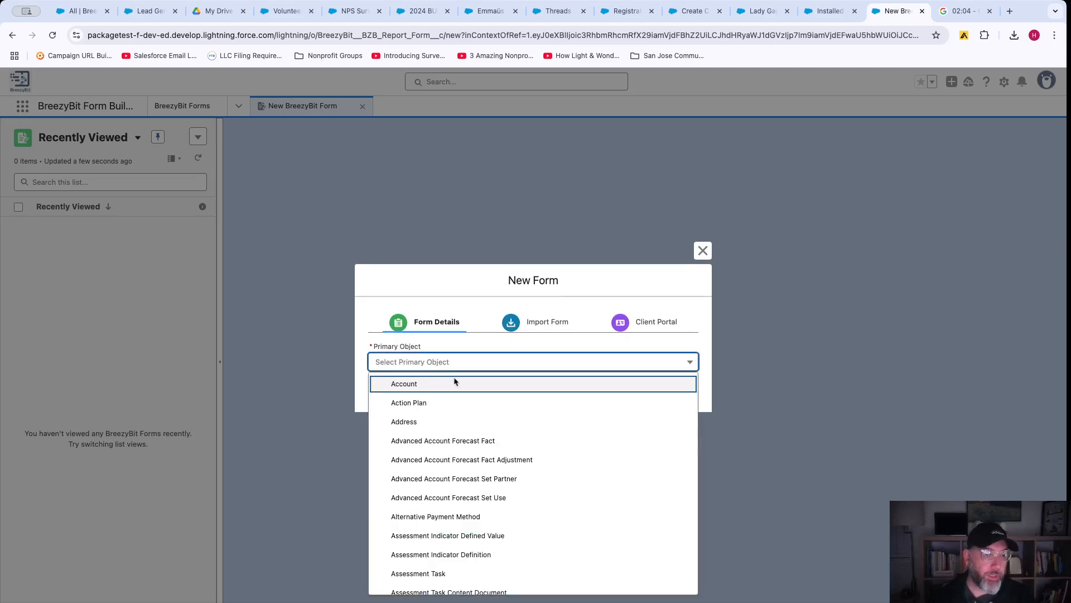
scroll(457, 446, "down", 10)
scroll(469, 448, "down", 1)
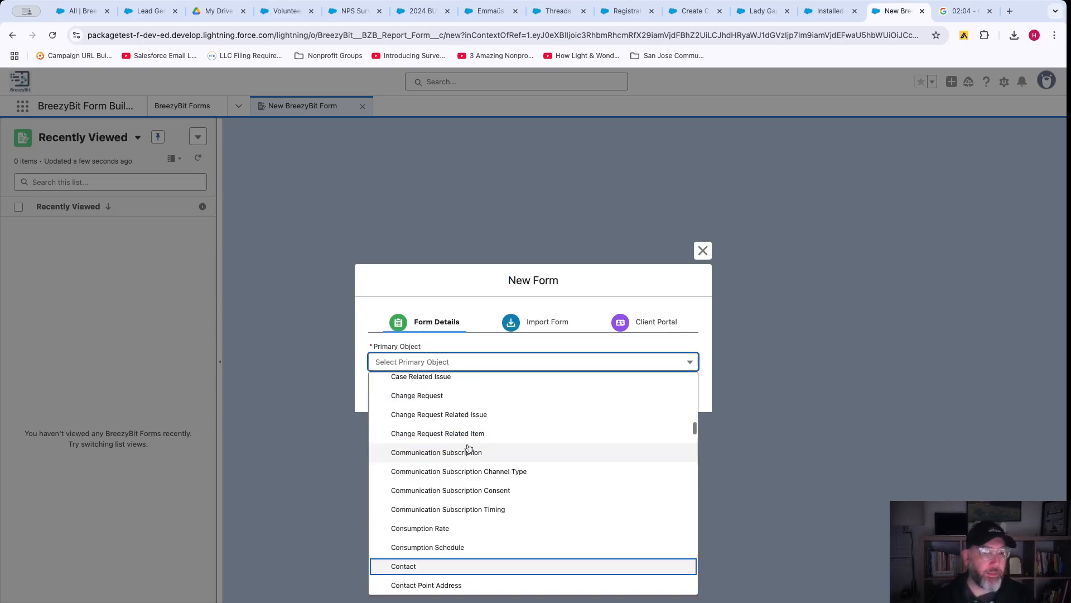
left_click(414, 567)
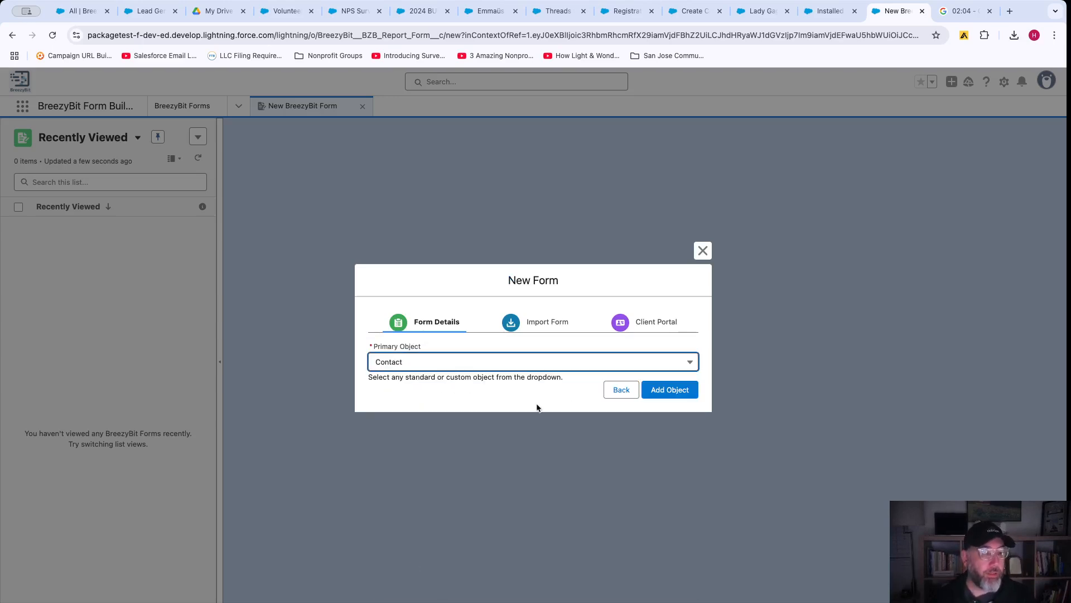
left_click(664, 398)
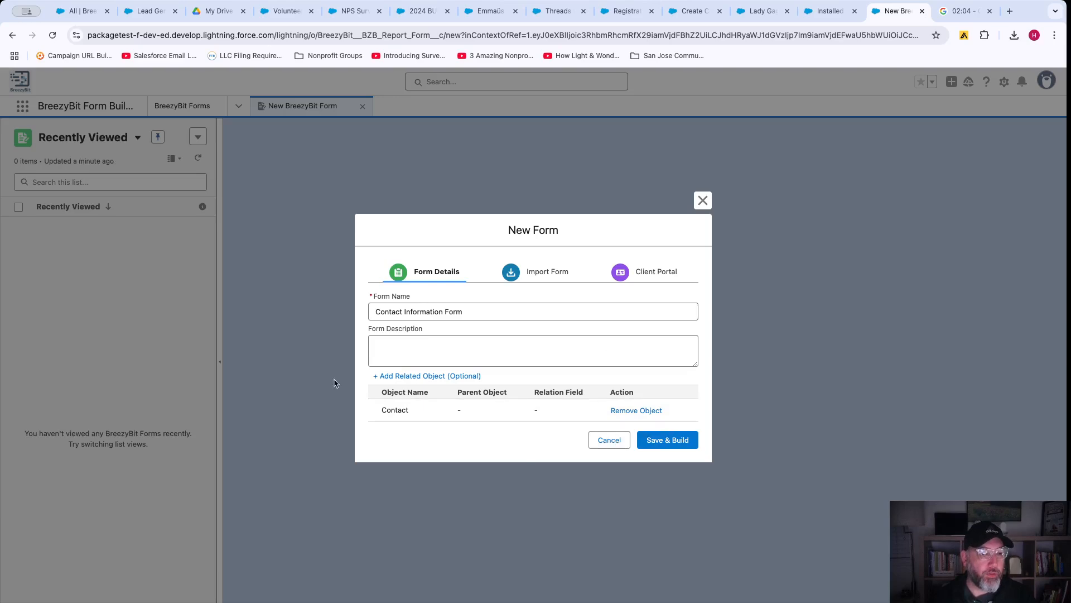
left_click(656, 446)
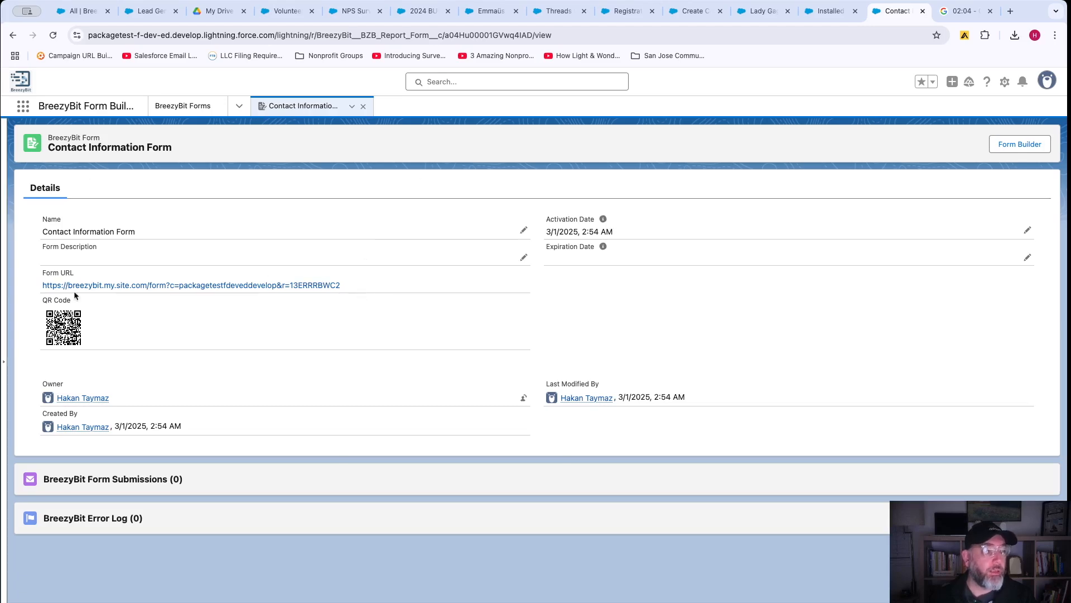
Review the form URL, QR code and 3/1/2025, 2:54 AM activation date, then open Form Builder.
left_click_drag(357, 288, 48, 290)
left_click_drag(87, 327, 19, 325)
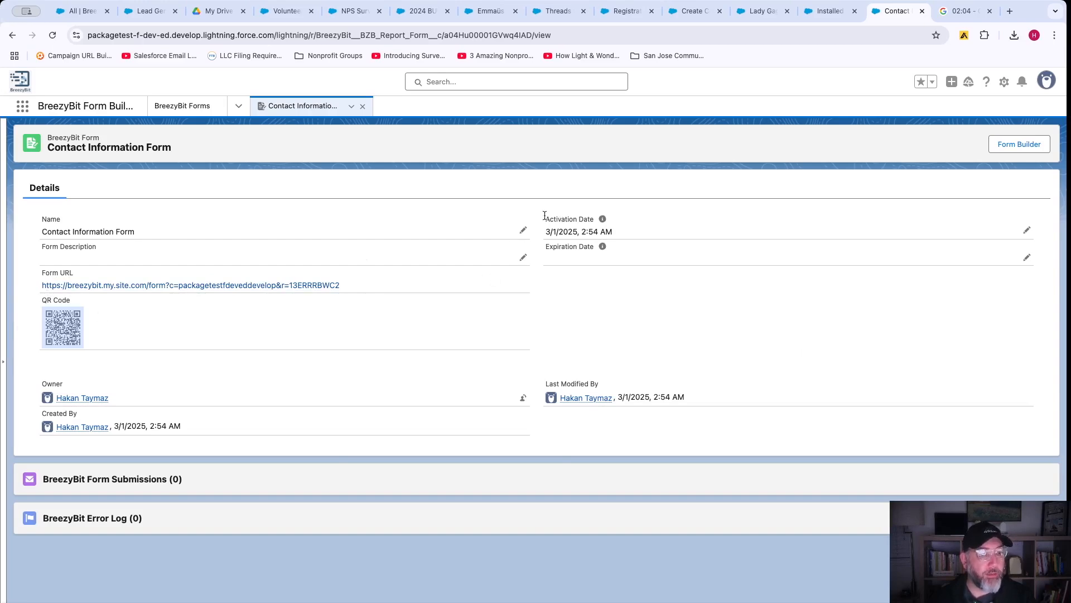
left_click_drag(544, 217, 636, 260)
left_click(636, 260)
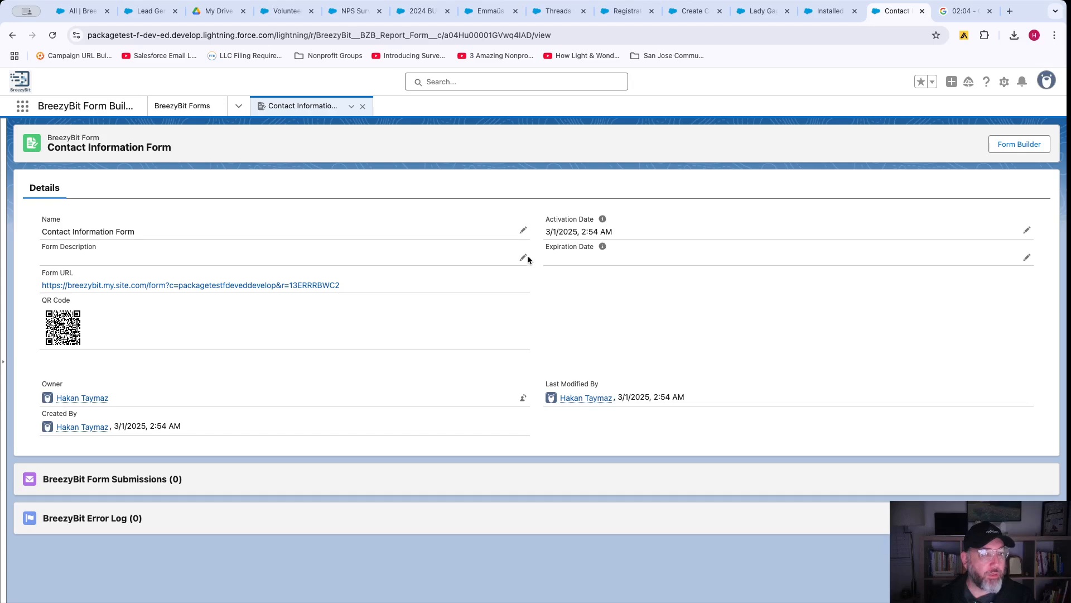
left_click(1019, 145)
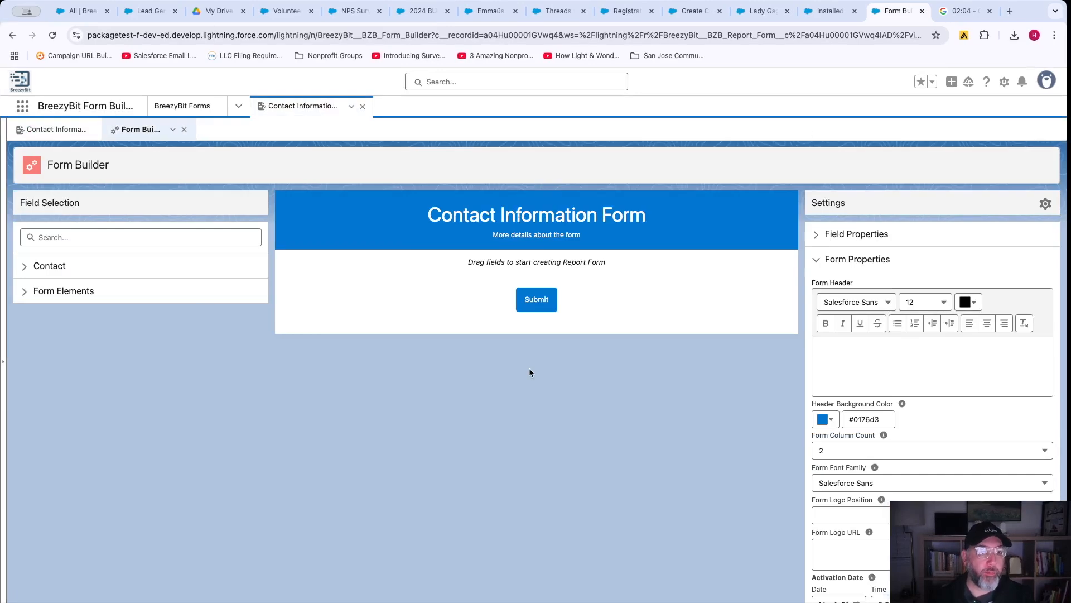
Delete the 'More details about the form' subtitle from the form header.
left_click(912, 388)
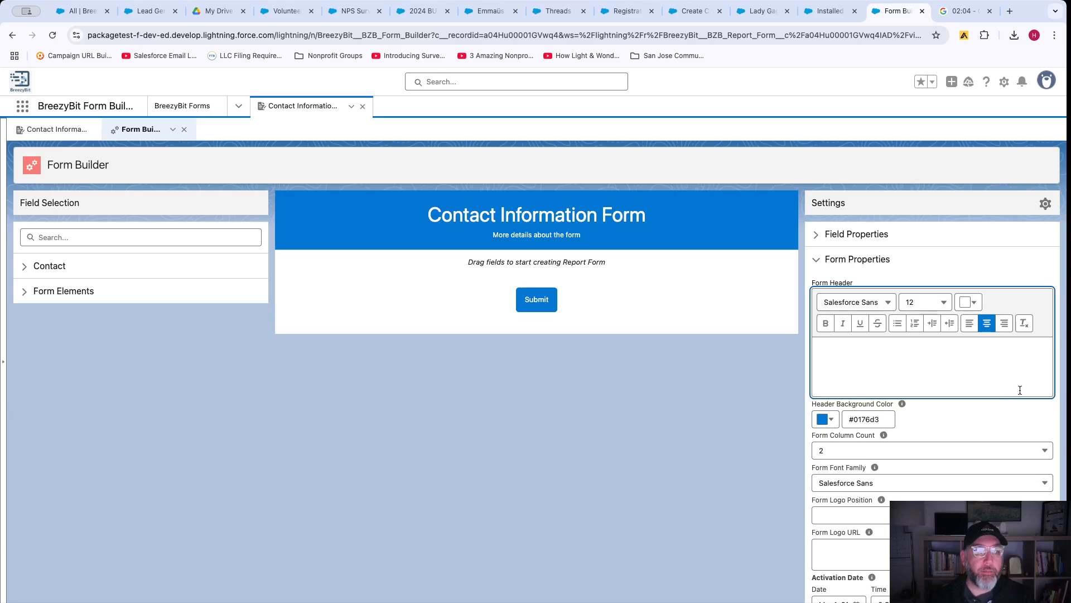
left_click_drag(1024, 386, 851, 386)
key("BackSpace")
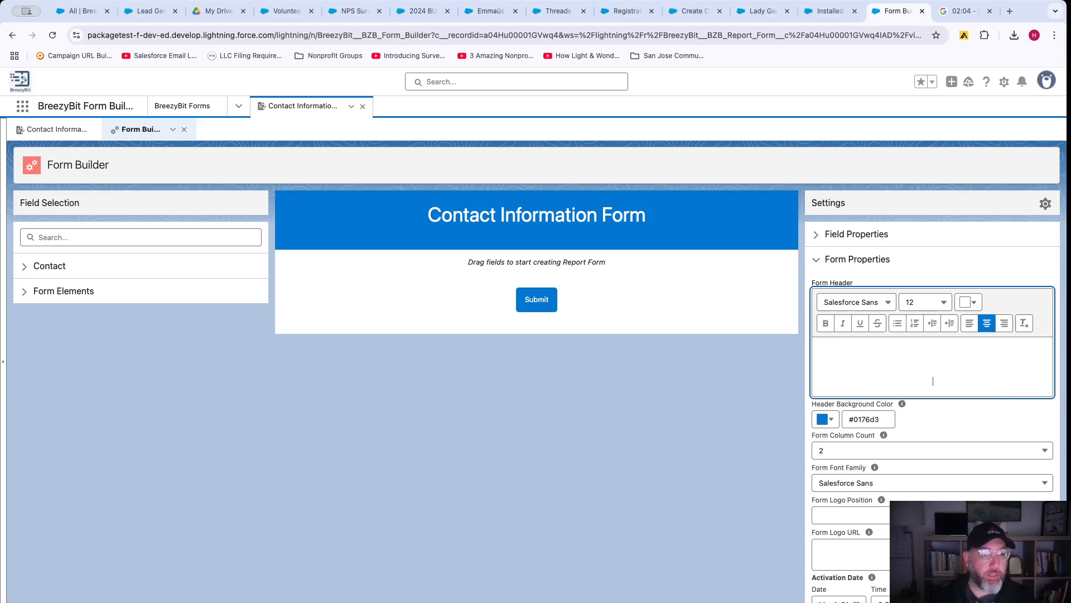
left_click(708, 217)
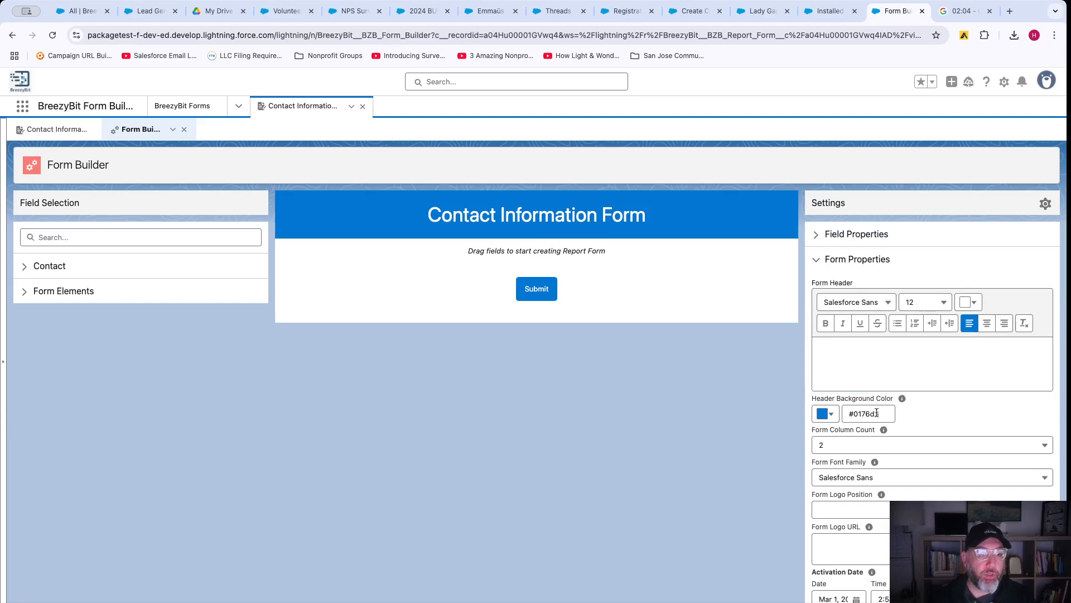
Set the Header Background Color to the lighter blue #3F80B3 and copy its hex value.
left_click(826, 414)
left_click(891, 450)
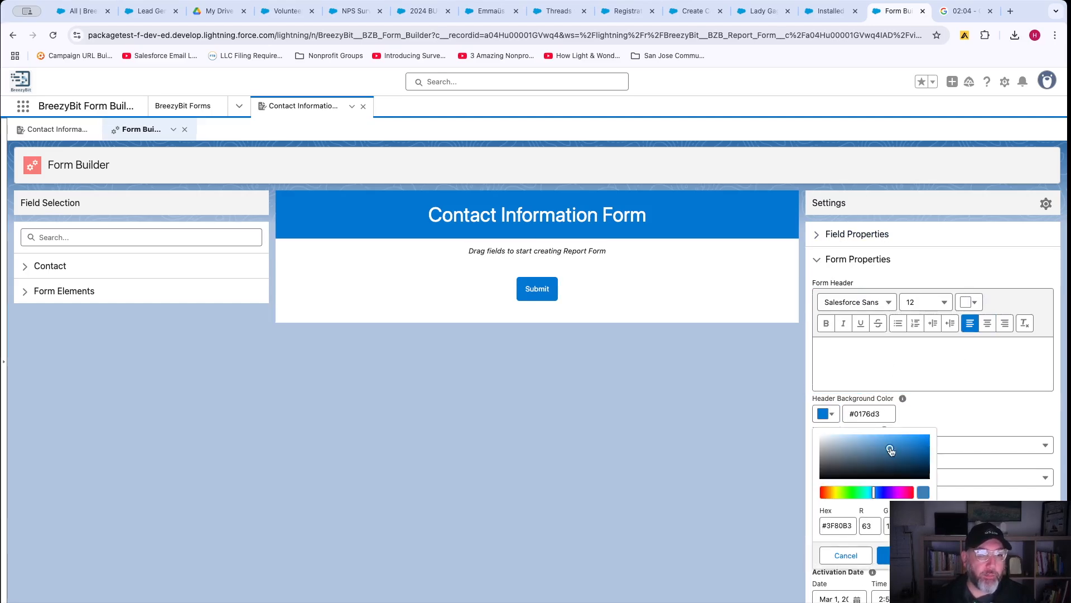
left_click(885, 555)
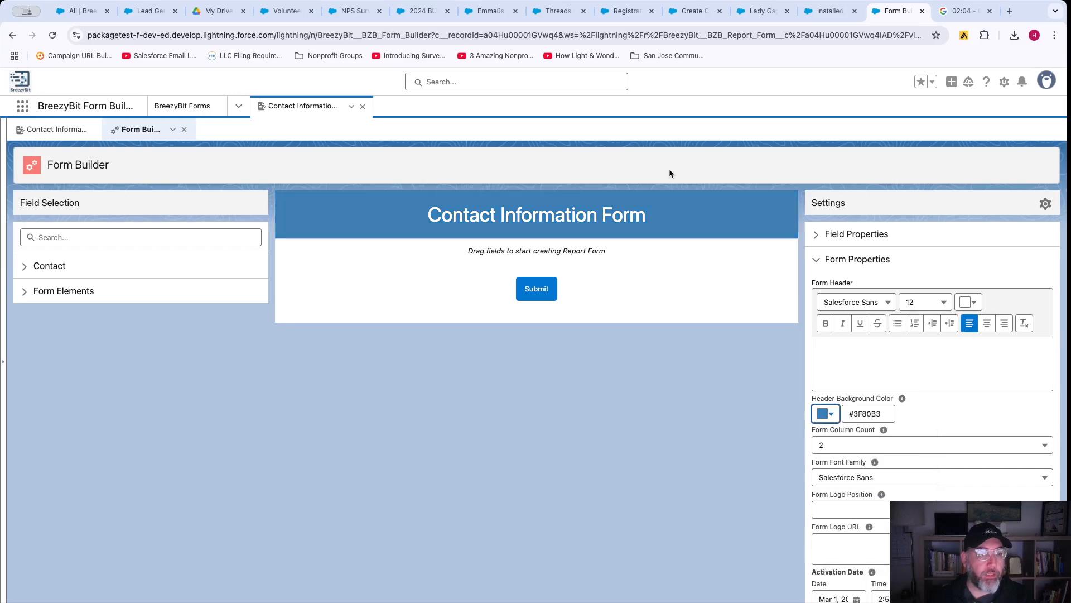
left_click(867, 413)
triple_click(867, 412)
key("ctrl+c")
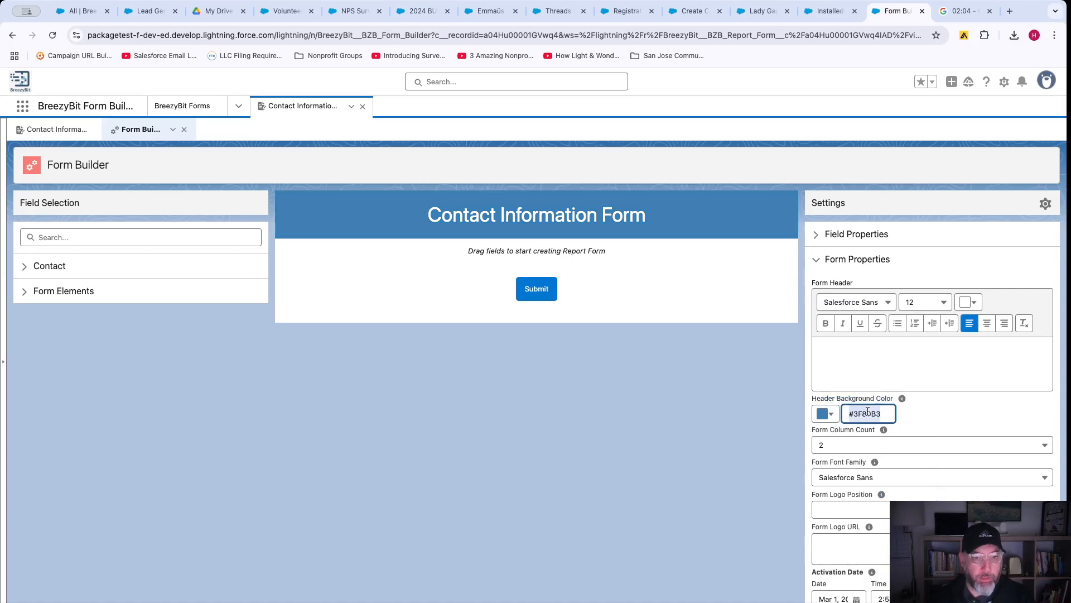
Paste #3F80B3 as the Submit button's Button Color.
left_click(539, 290)
left_click(991, 358)
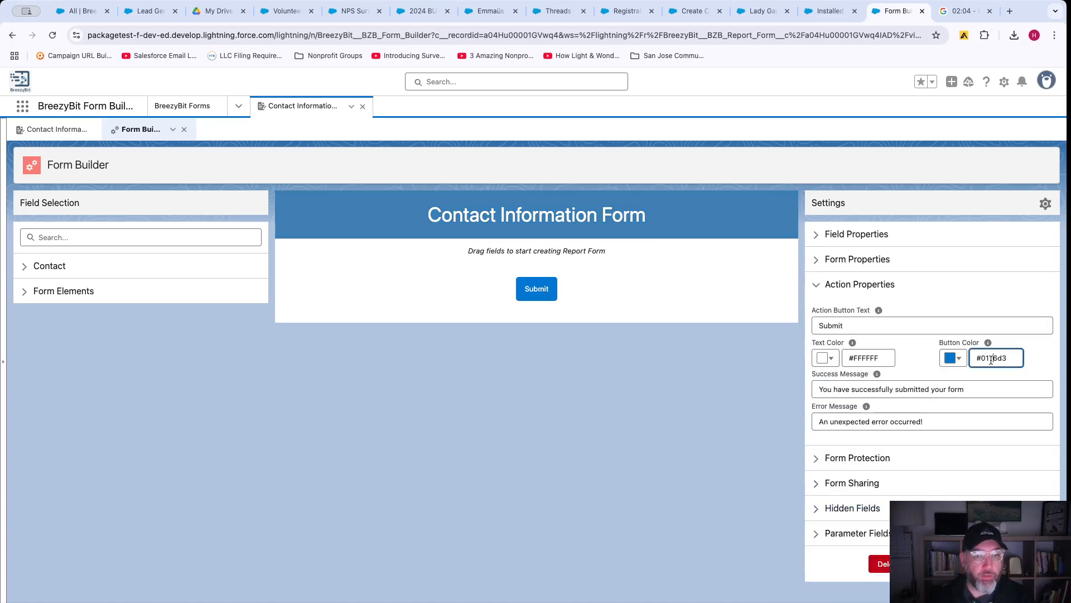
key("ctrl+a")
key("ctrl+v")
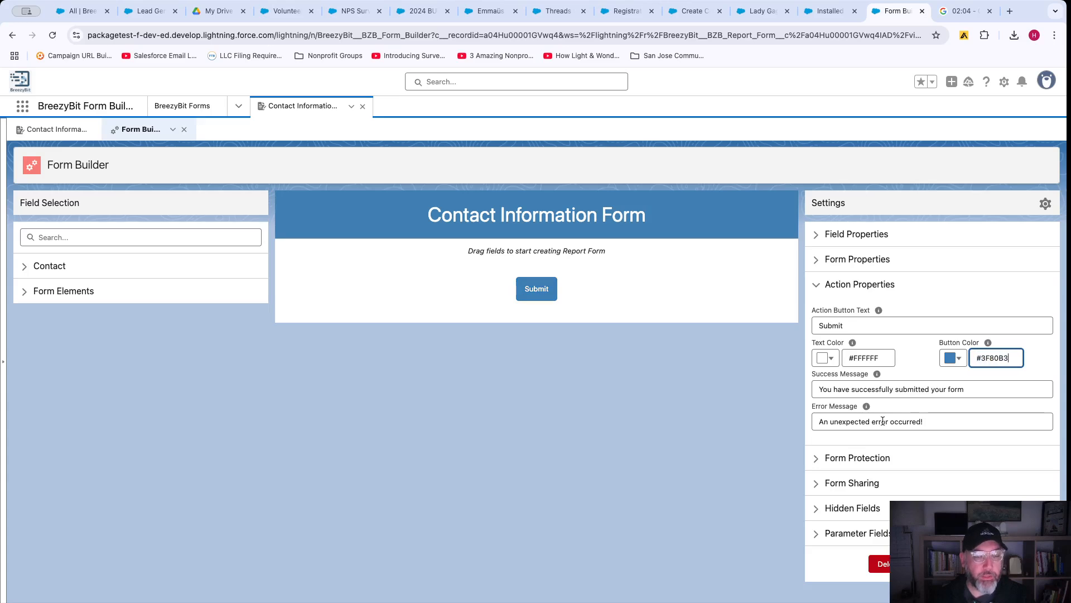
left_click(49, 266)
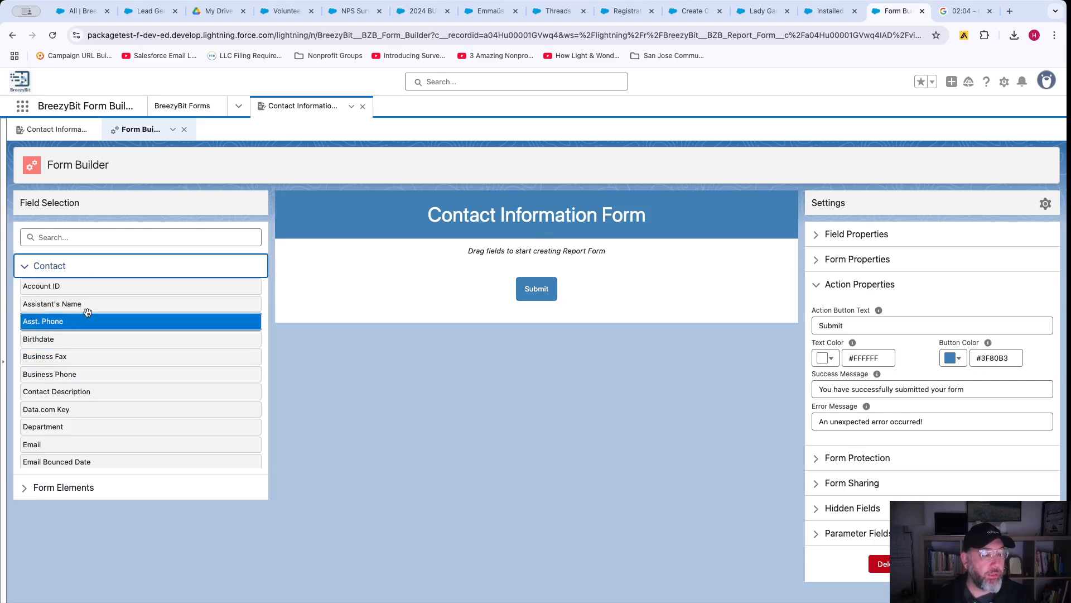
Drag First Name, Last Name beside it, then Home Phone and Email from Contact onto the canvas.
scroll(88, 312, "down", 3)
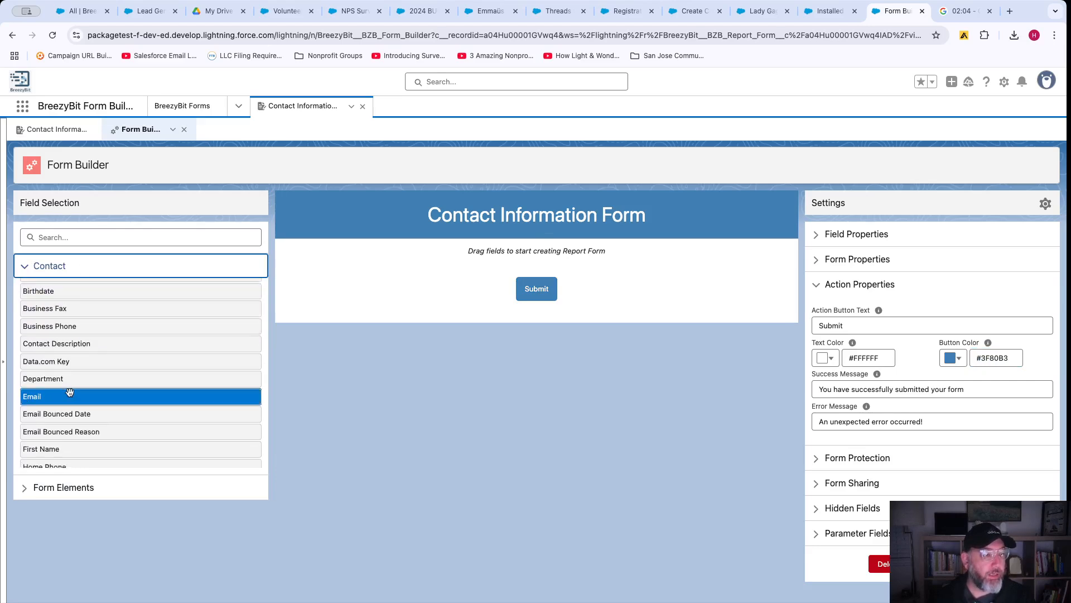
left_click_drag(59, 389, 391, 254)
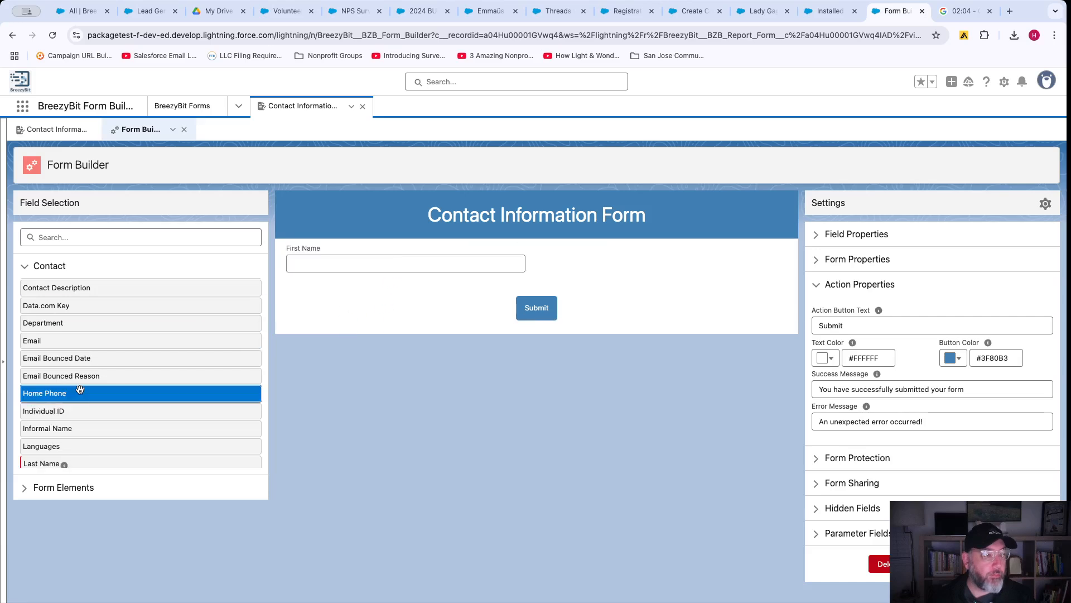
scroll(79, 389, "down", 3)
left_click_drag(80, 381, 551, 259)
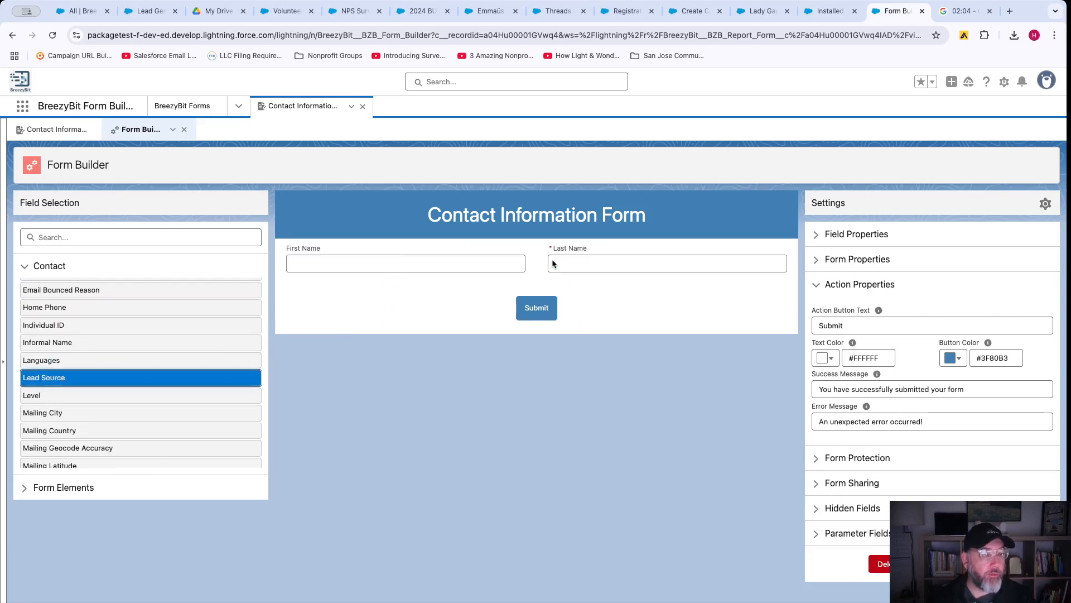
scroll(82, 367, "up", 2)
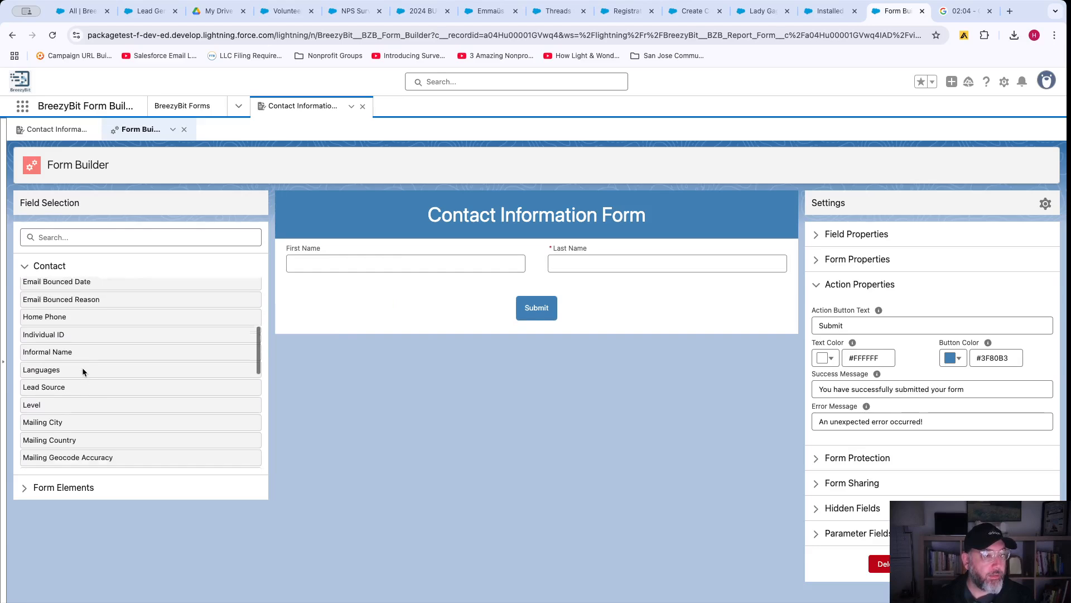
left_click_drag(61, 344, 340, 287)
scroll(141, 374, "down", 5)
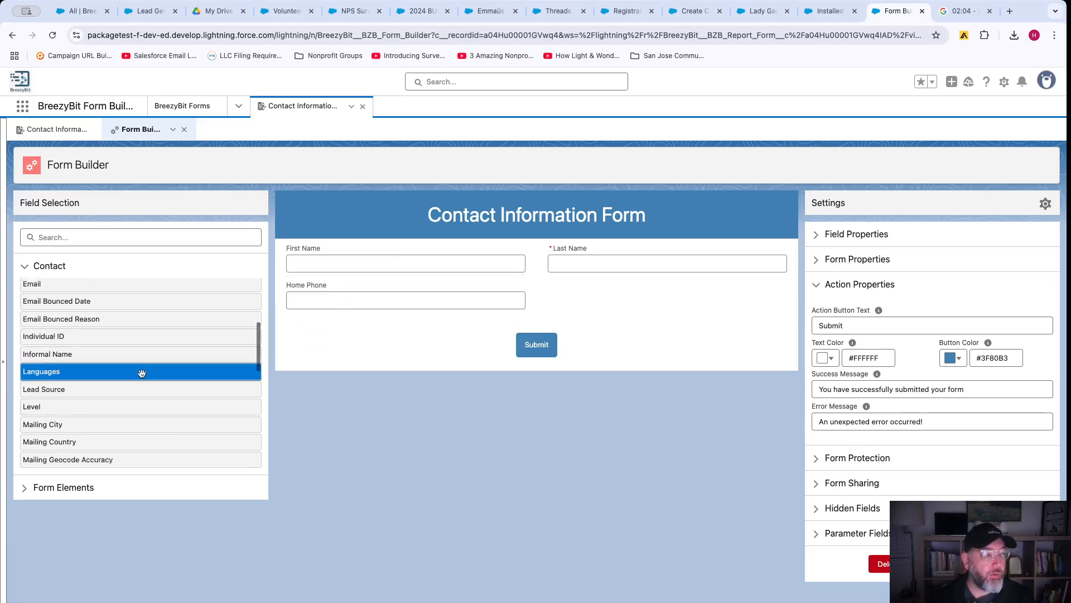
scroll(142, 373, "up", 5)
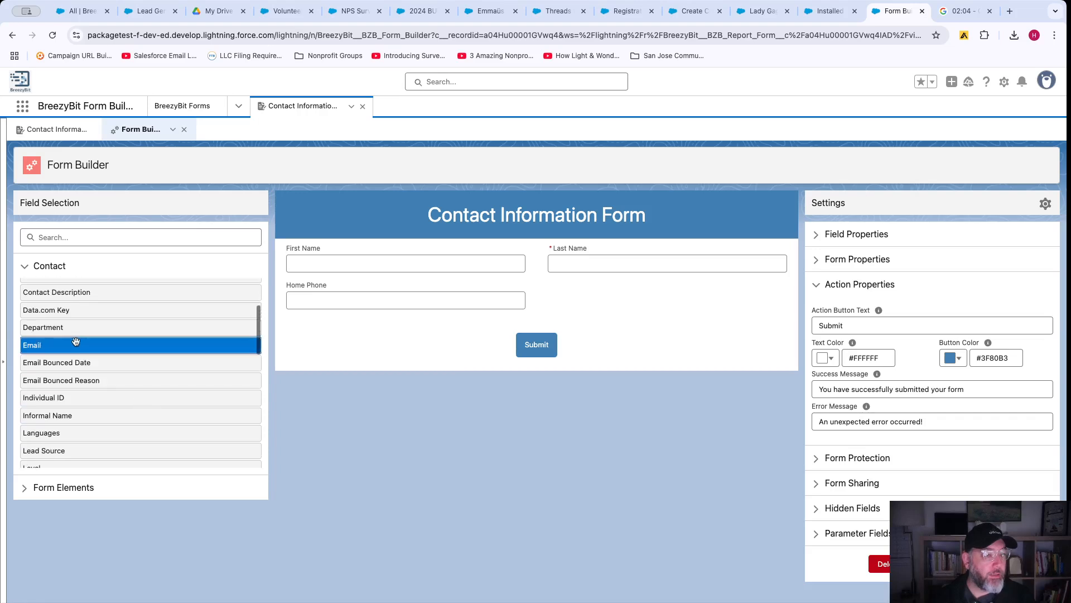
left_click_drag(81, 345, 615, 293)
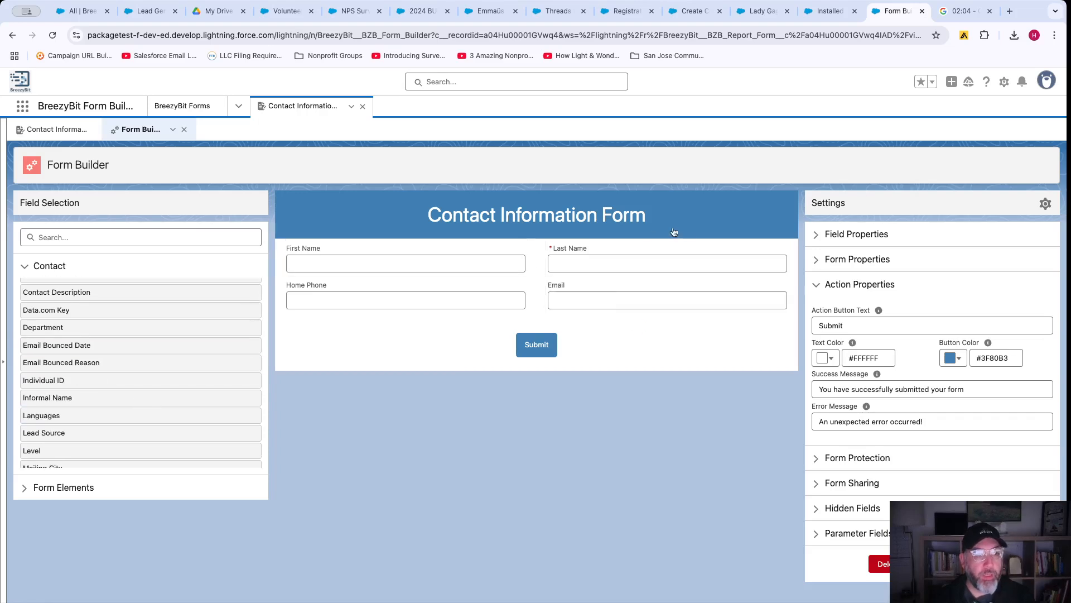
Try Form Column Count values 1, 3 and 4, settle on 1, and check the layout.
left_click(691, 224)
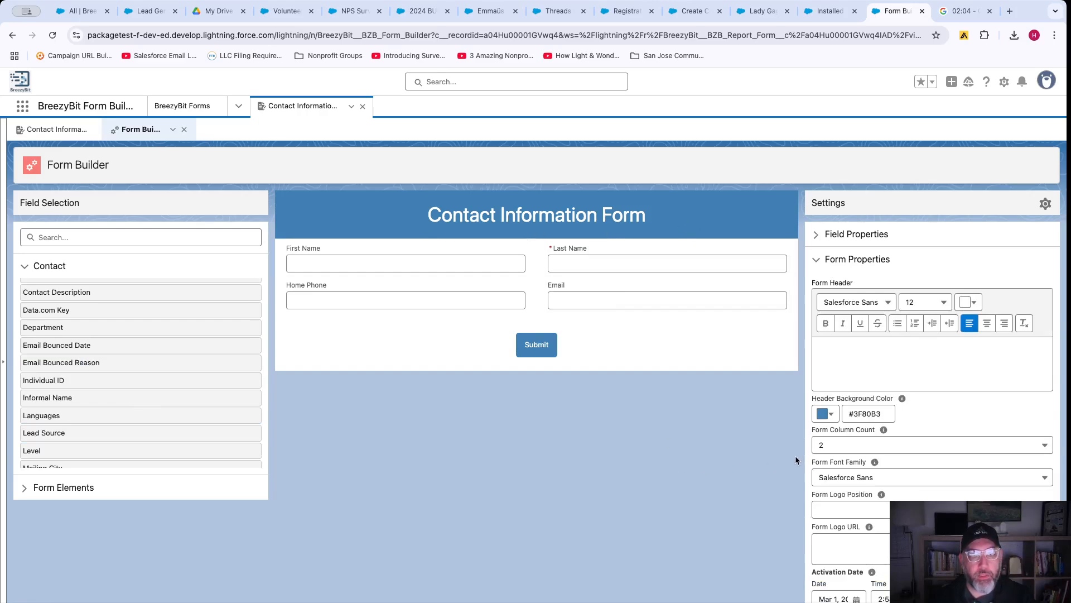
left_click(848, 445)
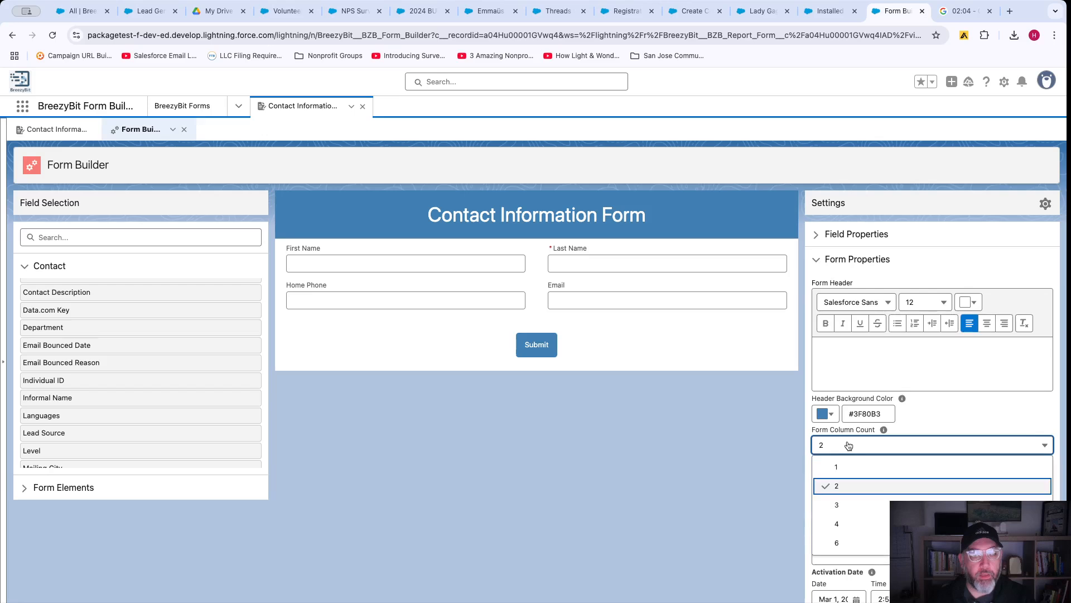
left_click(847, 468)
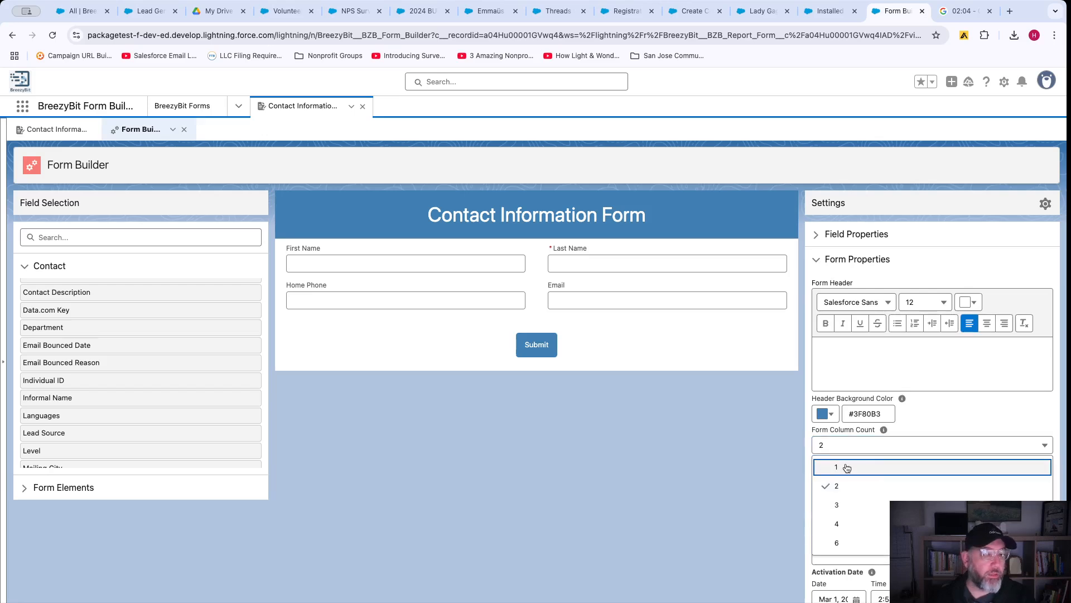
left_click(852, 446)
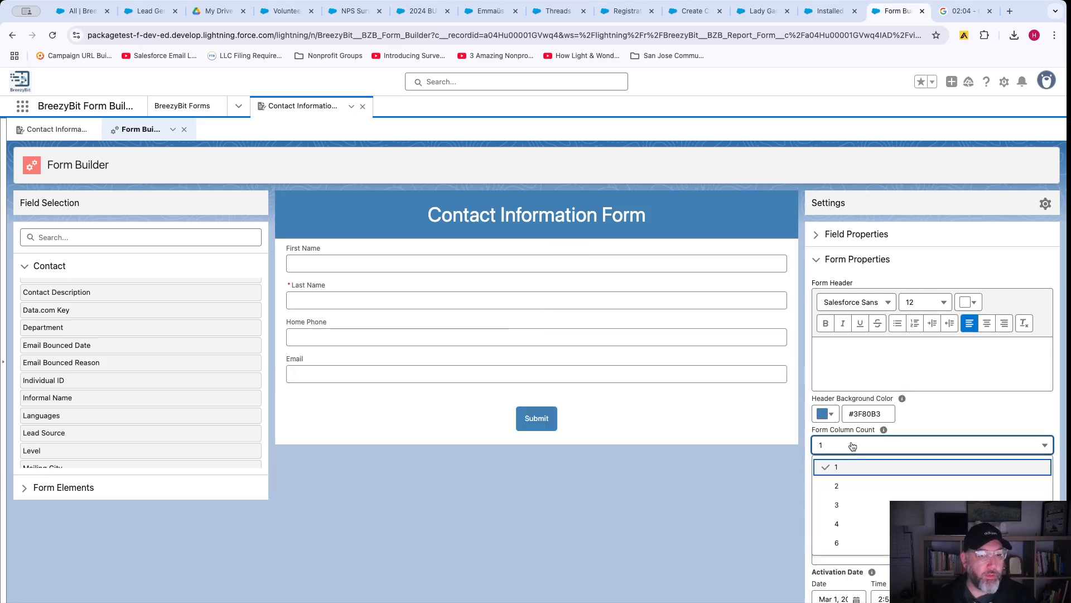
left_click(851, 507)
left_click(860, 442)
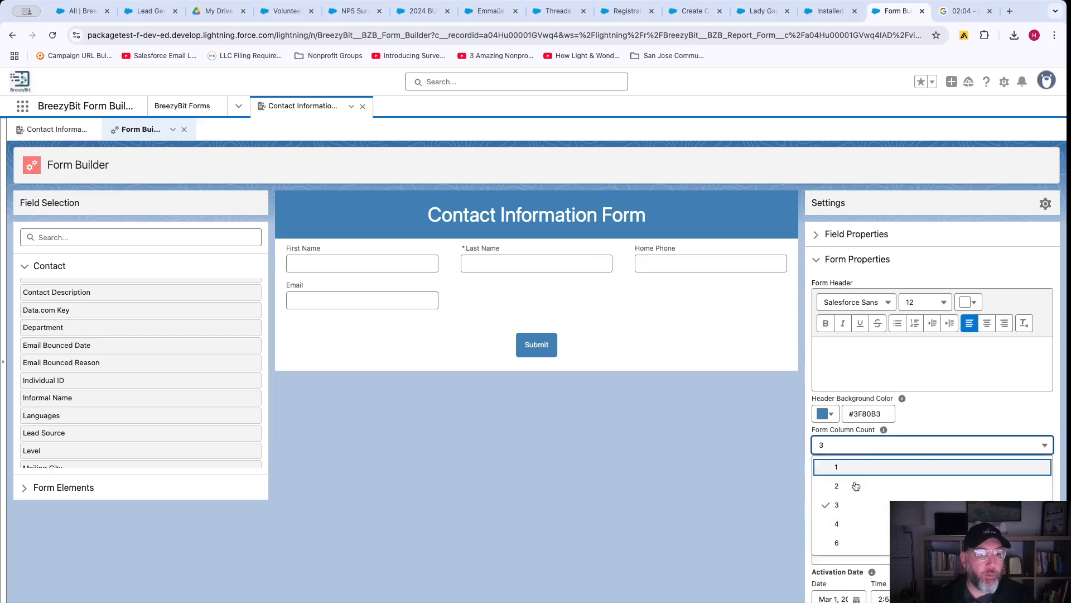
left_click(851, 526)
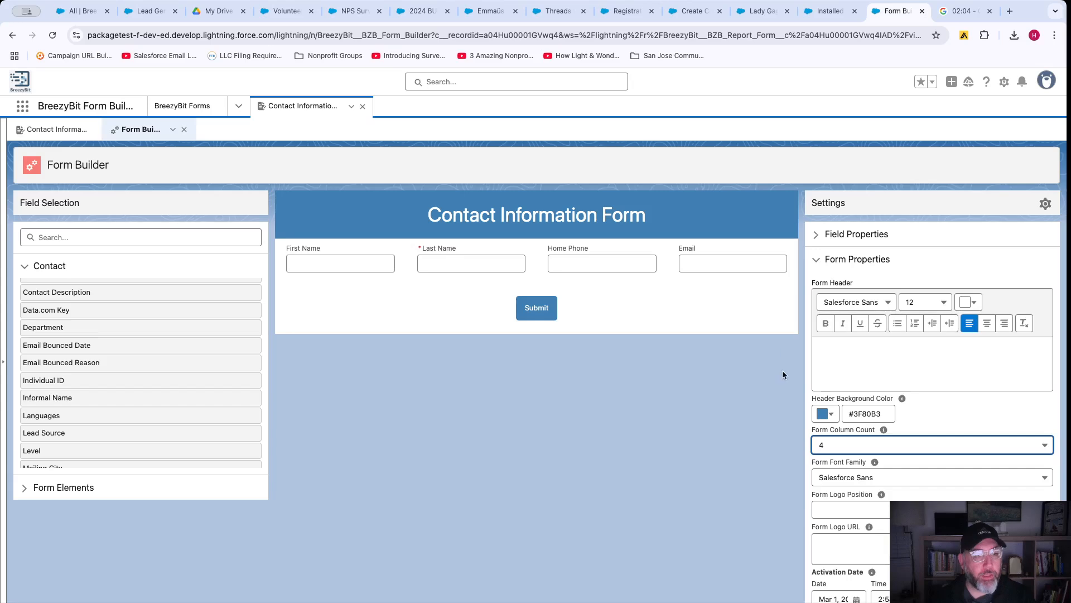
left_click(842, 445)
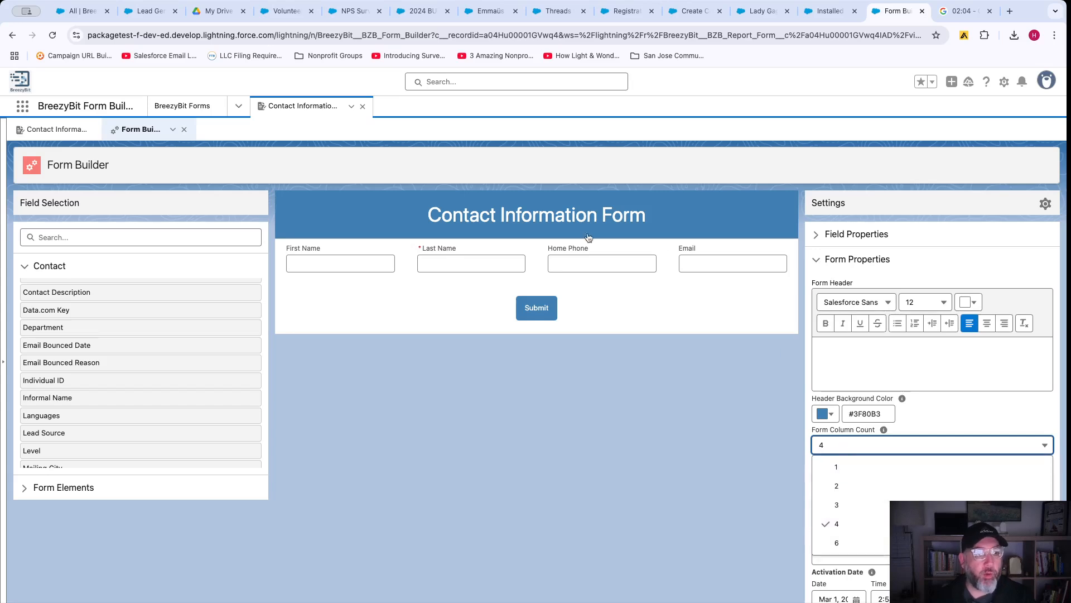
left_click(849, 467)
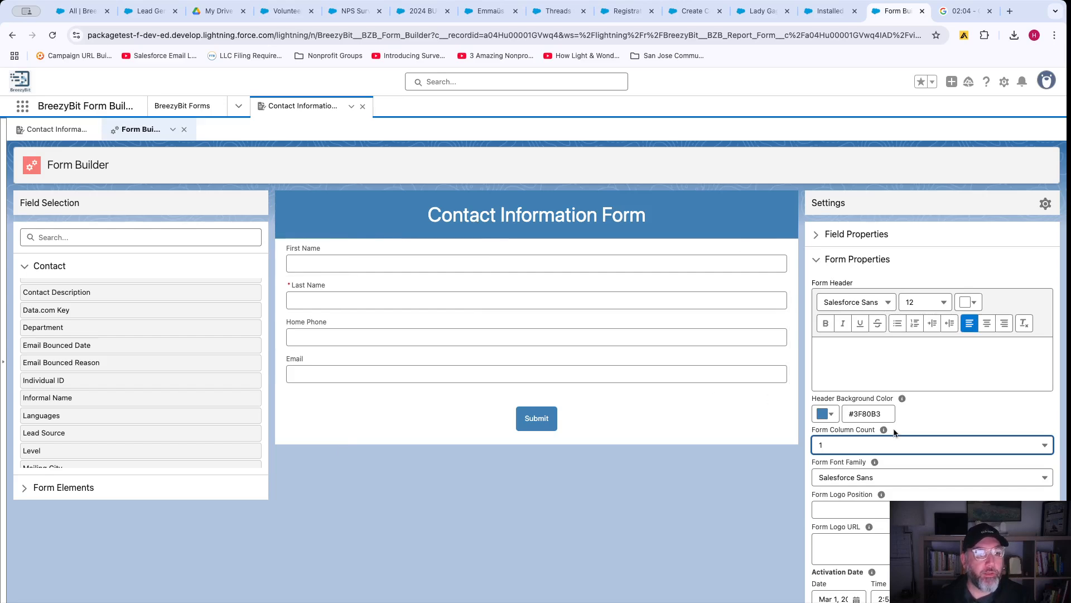
scroll(832, 432, "down", 2)
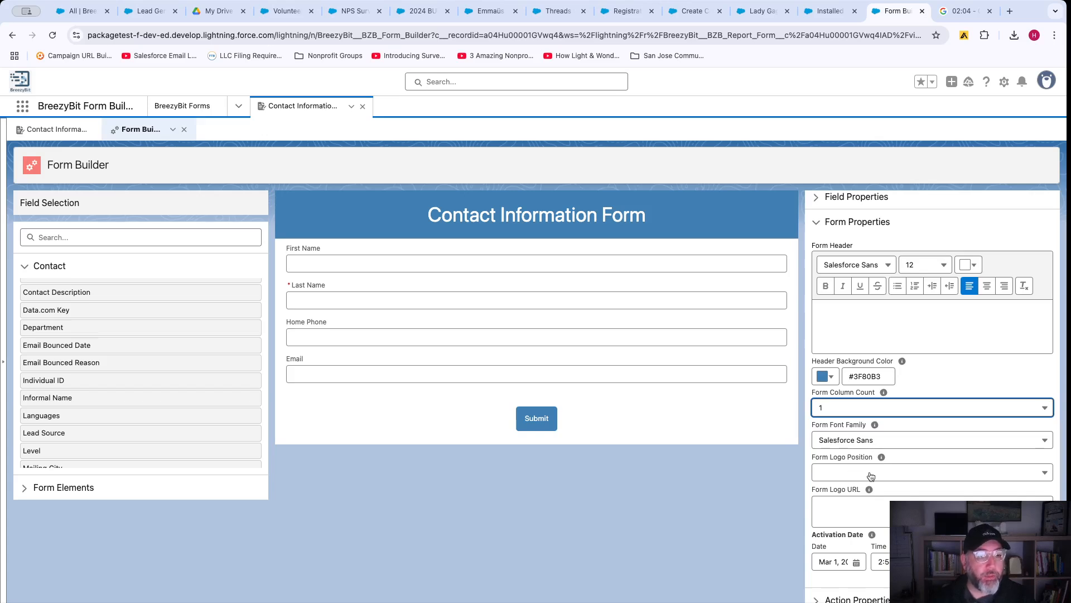
scroll(903, 493, "down", 5)
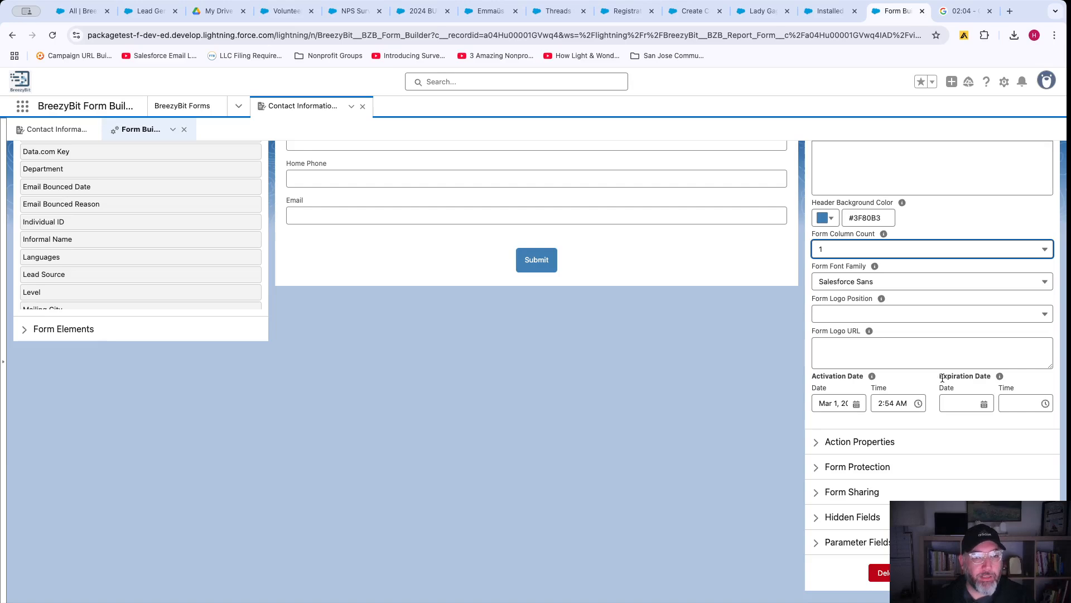
scroll(830, 350, "up", 1)
scroll(738, 354, "up", 5)
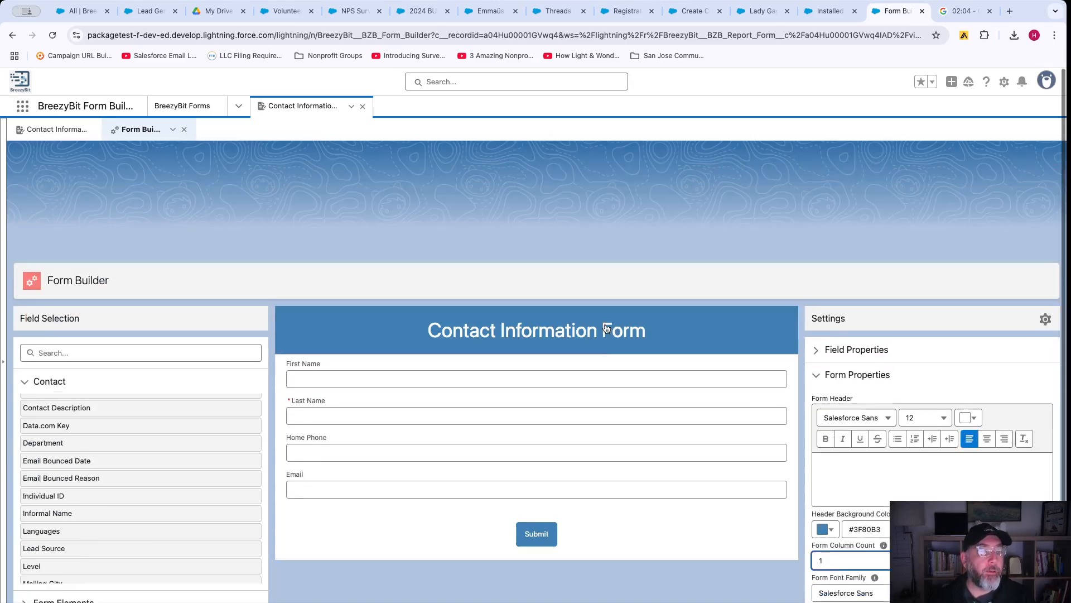
Relabel the First Name field as Name and clear its test default value.
left_click(539, 267)
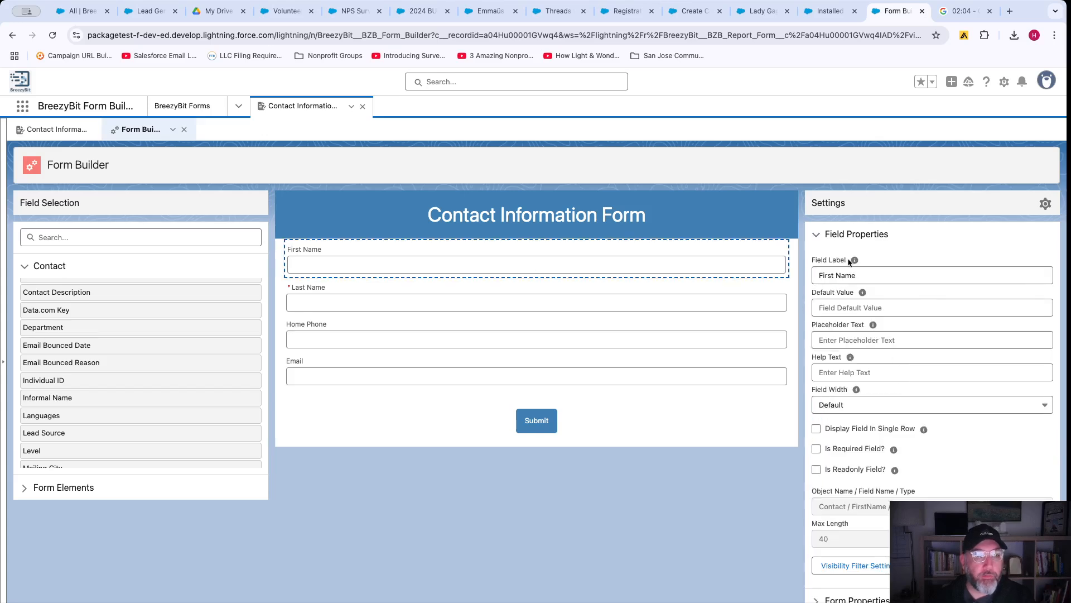
left_click_drag(838, 273, 780, 272)
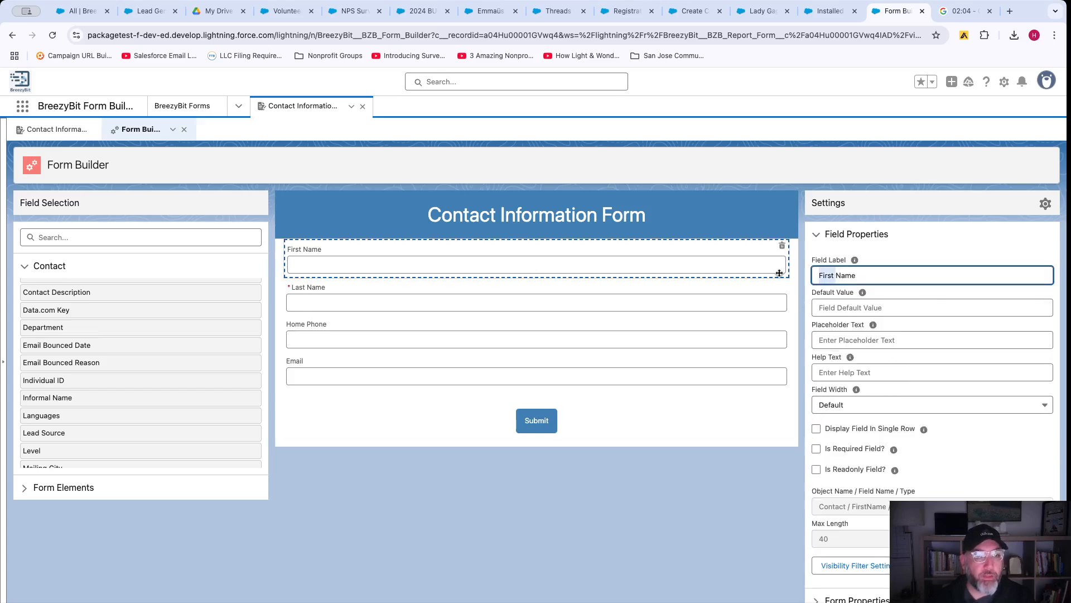
key("BackSpace")
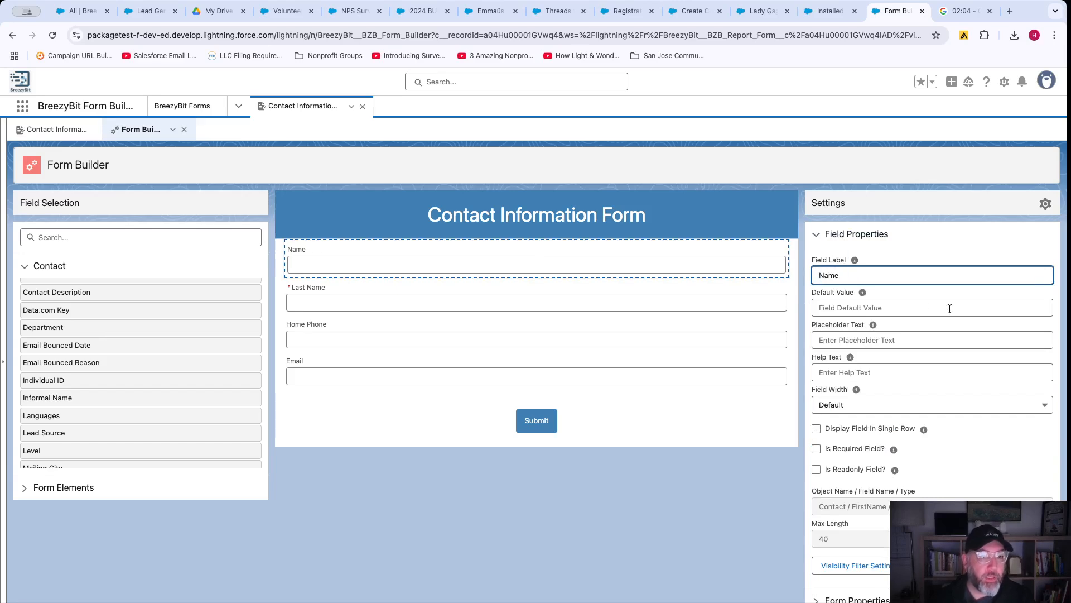
left_click(879, 306)
type("Hakan")
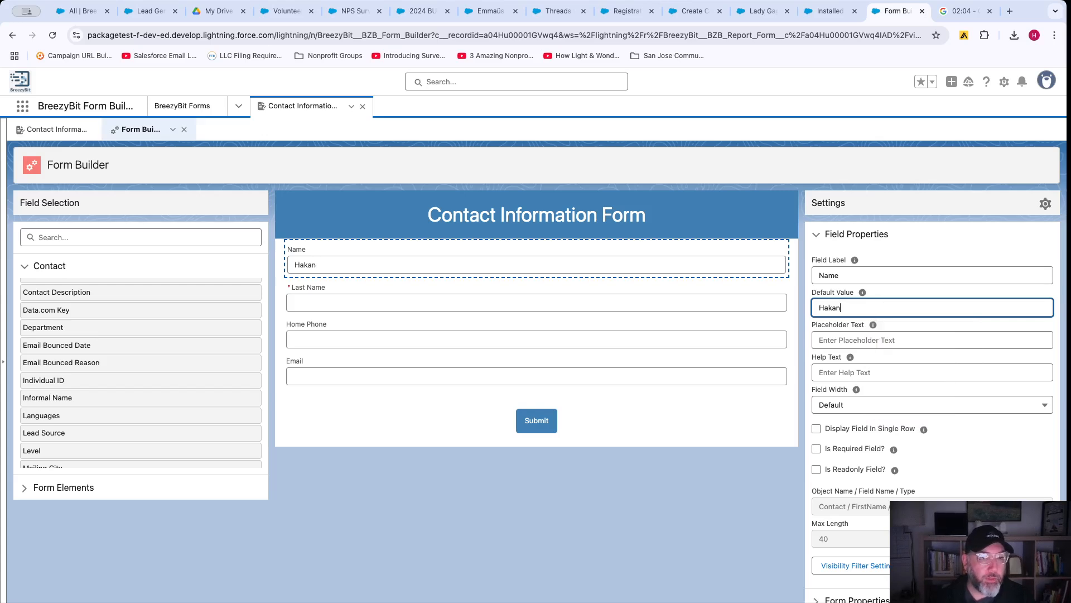
key("super+a")
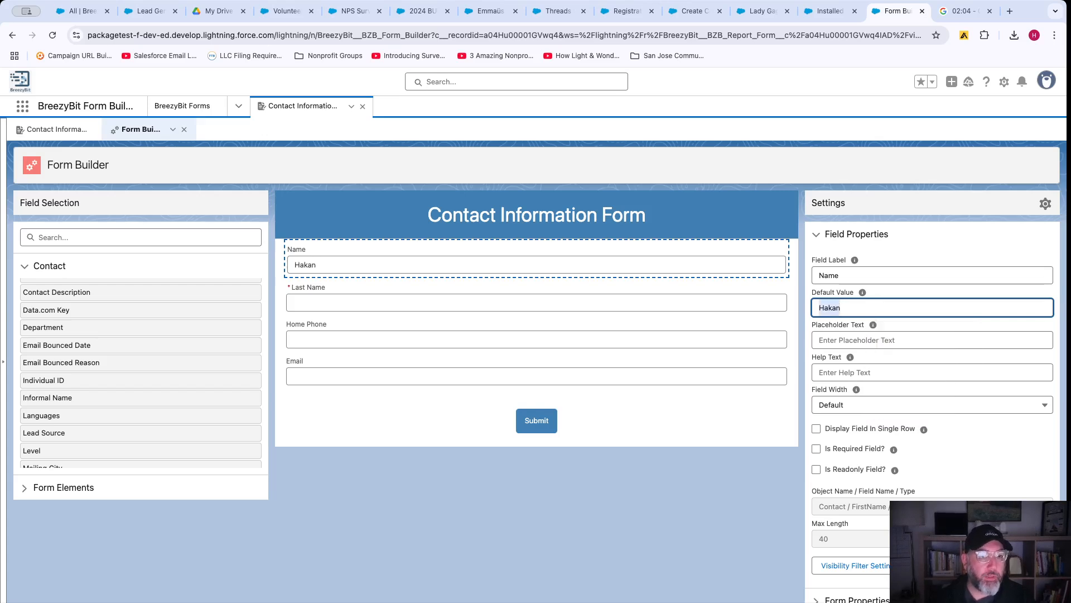
key("BackSpace")
Set the placeholder text to 'Enter you name' and clear the test help text.
left_click(866, 341)
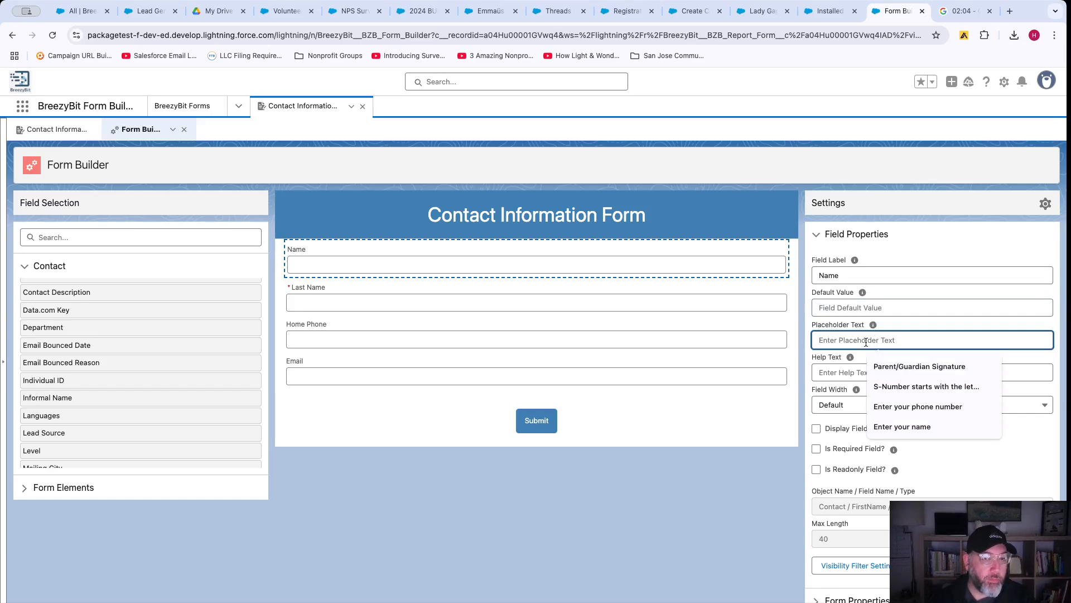
type("Enter")
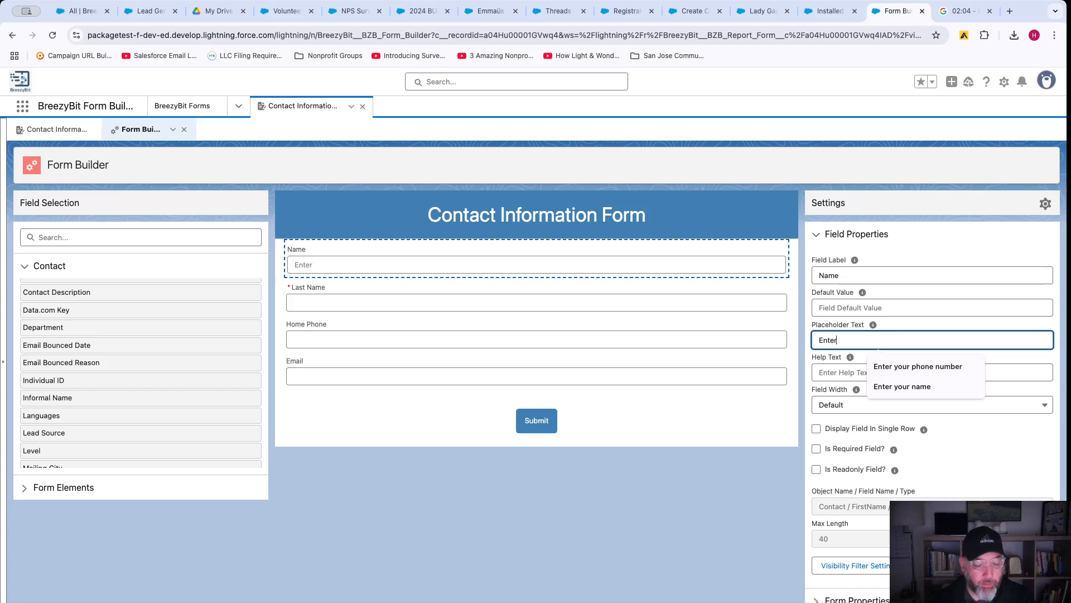
type(" you name")
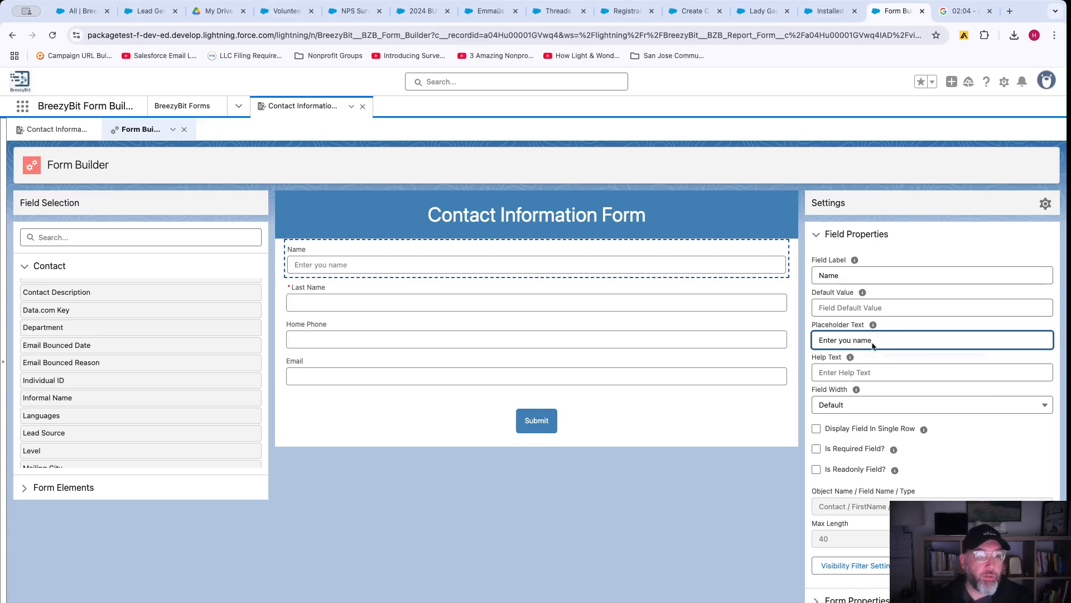
left_click(863, 371)
type("dfsdfsdfsdfsd")
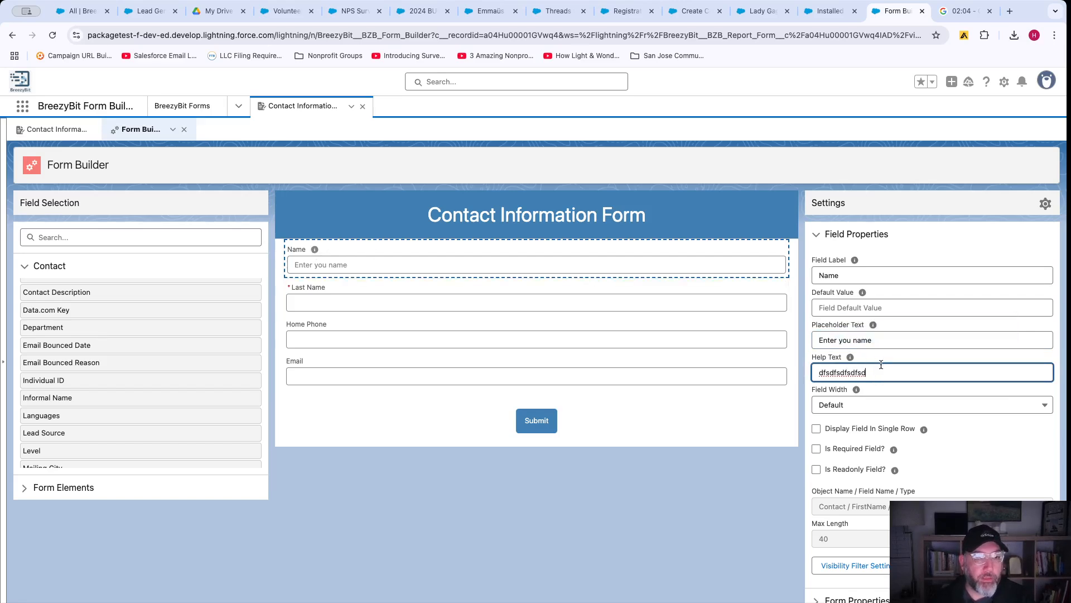
key("BackSpace")
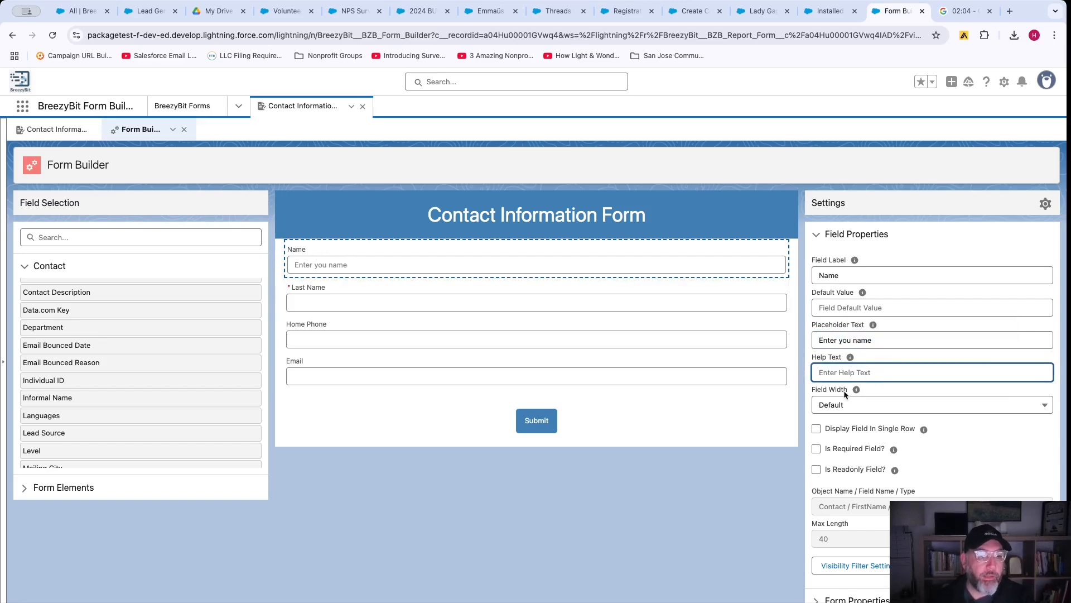
scroll(895, 434, "down", 1)
Set the Name field's width to 12 so it spans the full row.
left_click(896, 379)
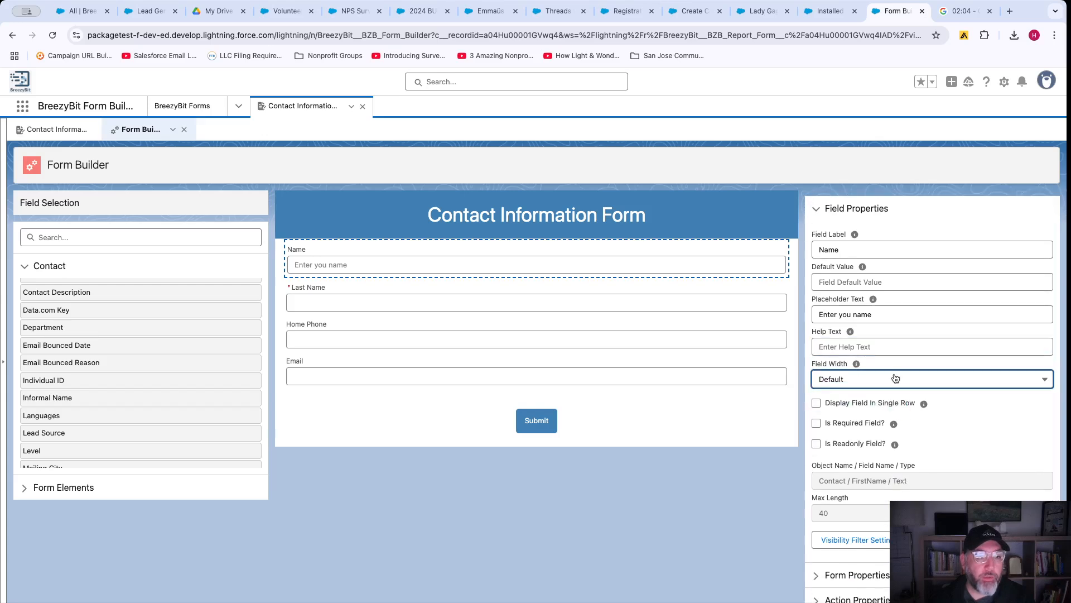
left_click(858, 512)
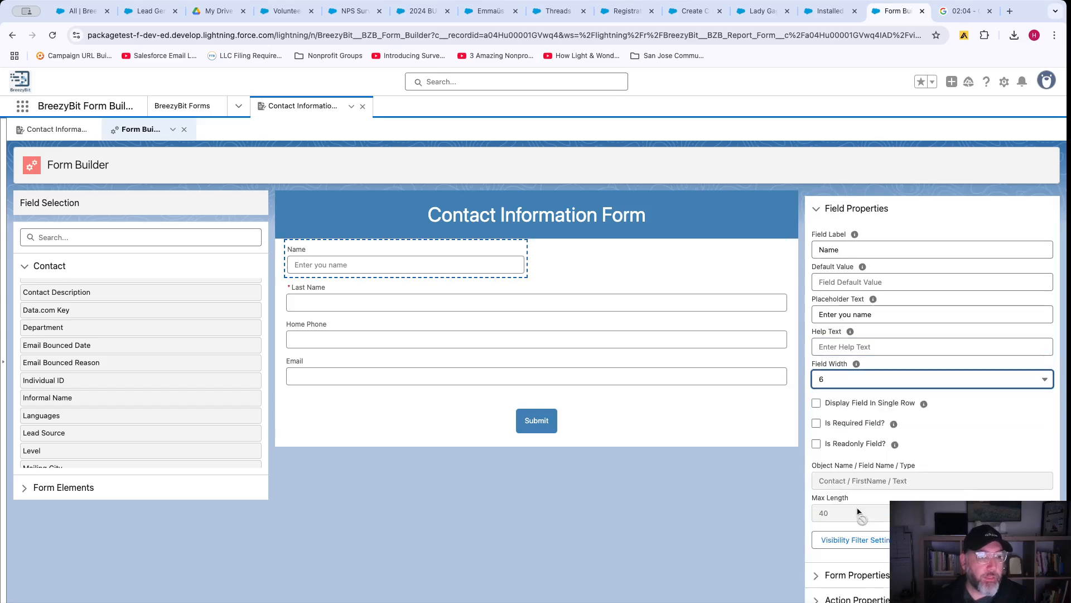
left_click(849, 383)
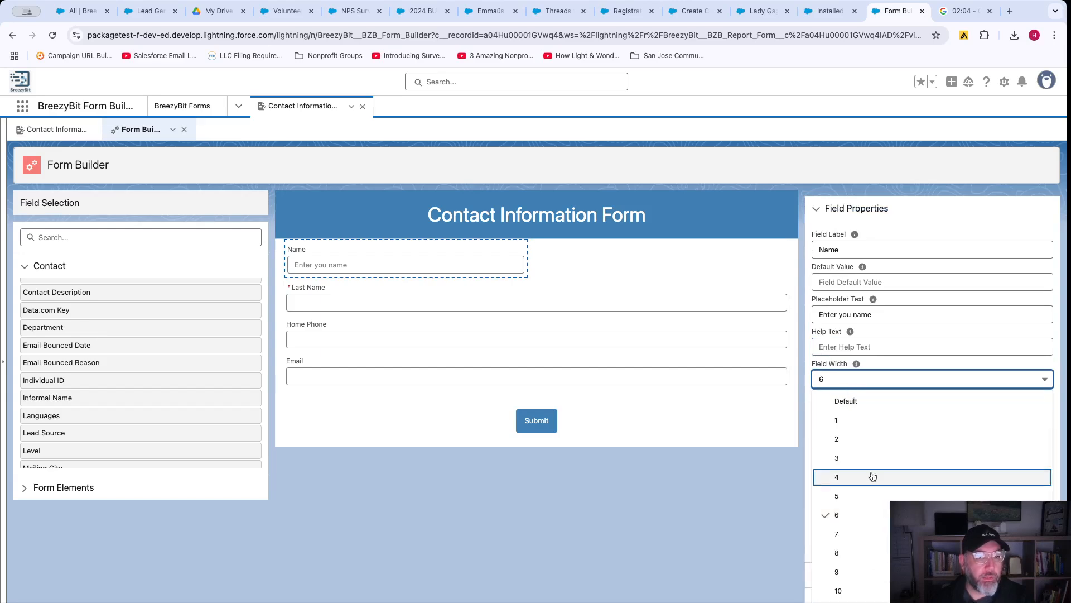
scroll(870, 484, "down", 1)
left_click(839, 597)
scroll(930, 462, "down", 1)
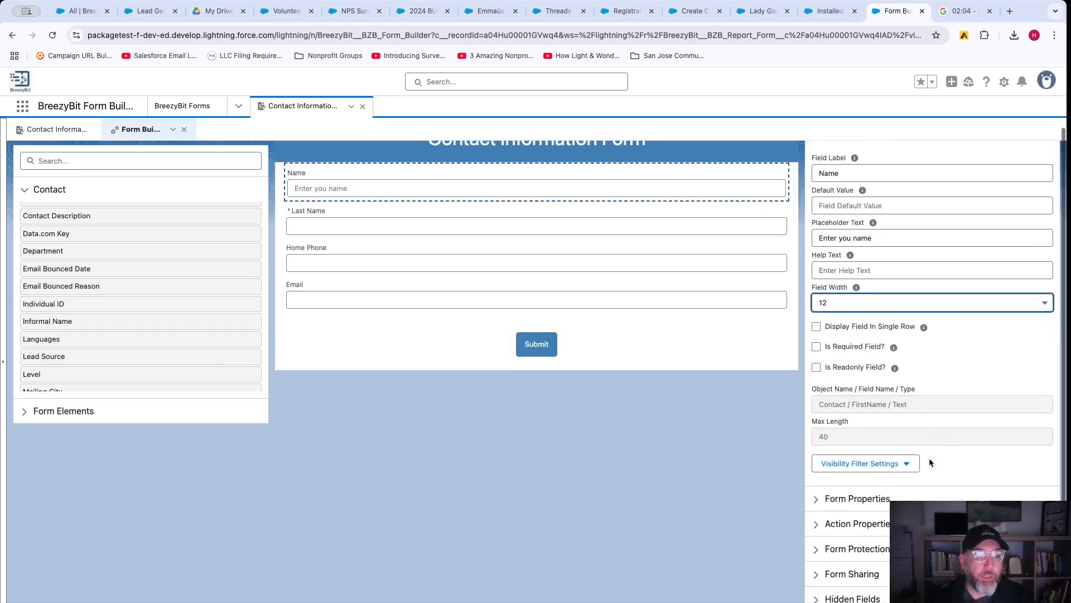
scroll(930, 463, "up", 1)
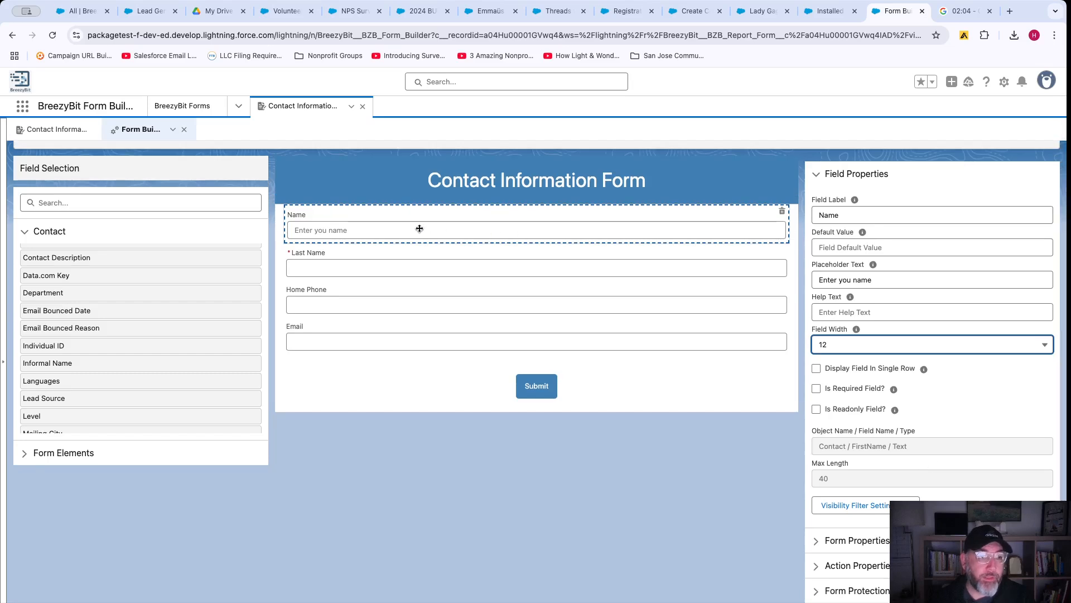
Make Name read-only, not required, then bring up Email's Basic and Advanced visibility filter options.
left_click(817, 389)
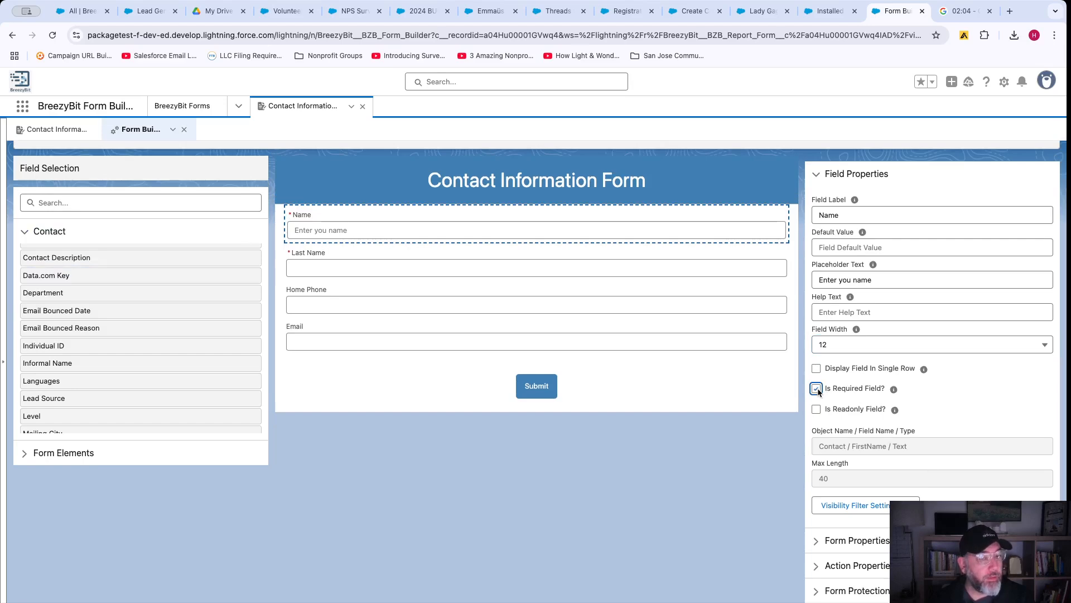
left_click(817, 388)
left_click(817, 409)
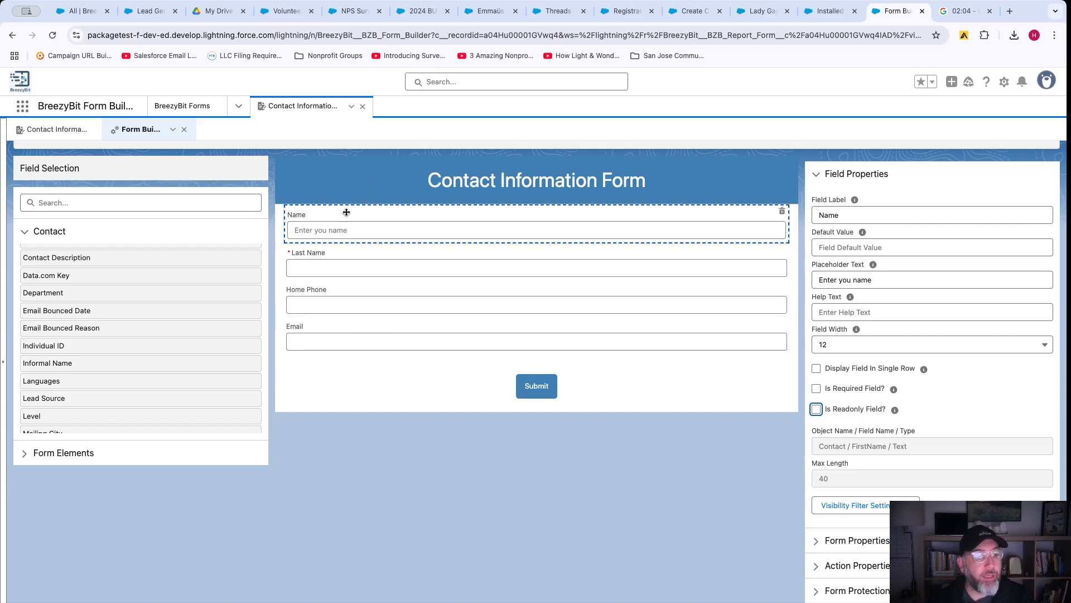
left_click(373, 335)
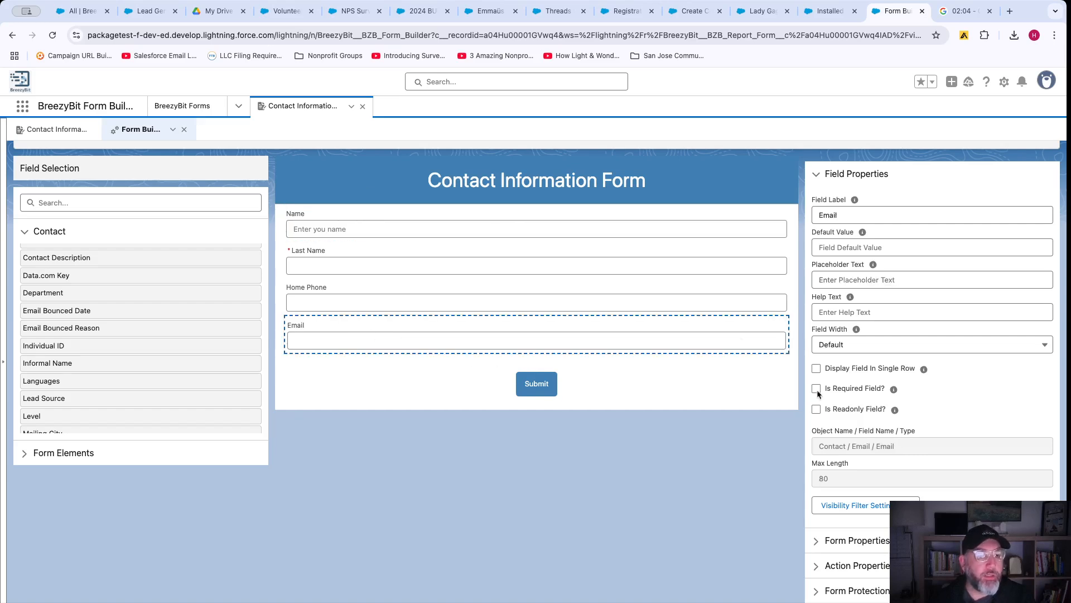
left_click(876, 505)
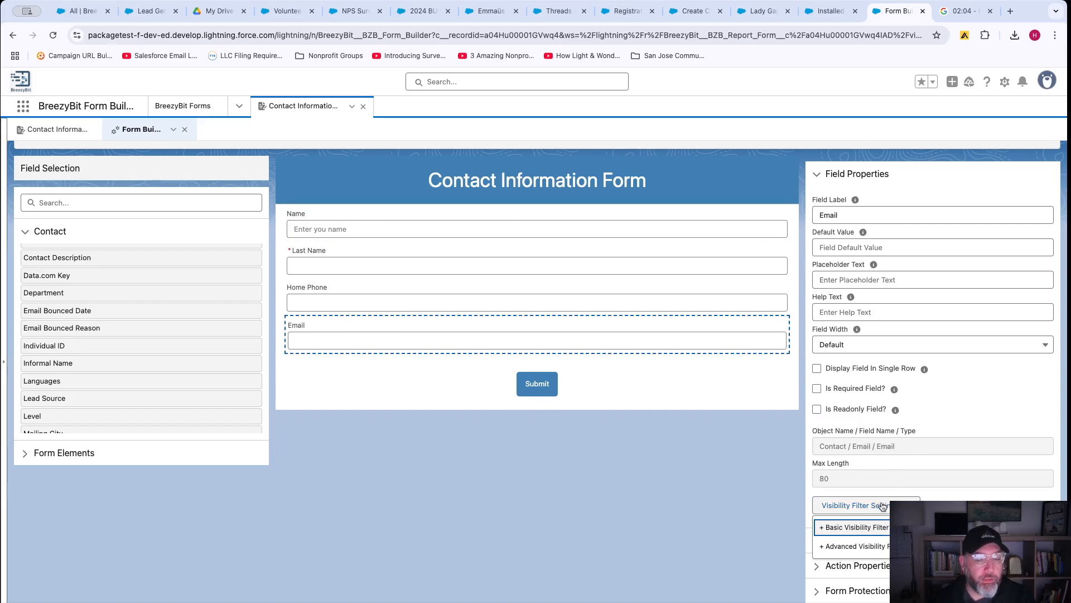
Add a basic visibility condition on Email: Contact First Name equals the typed first name.
left_click(853, 529)
left_click(450, 310)
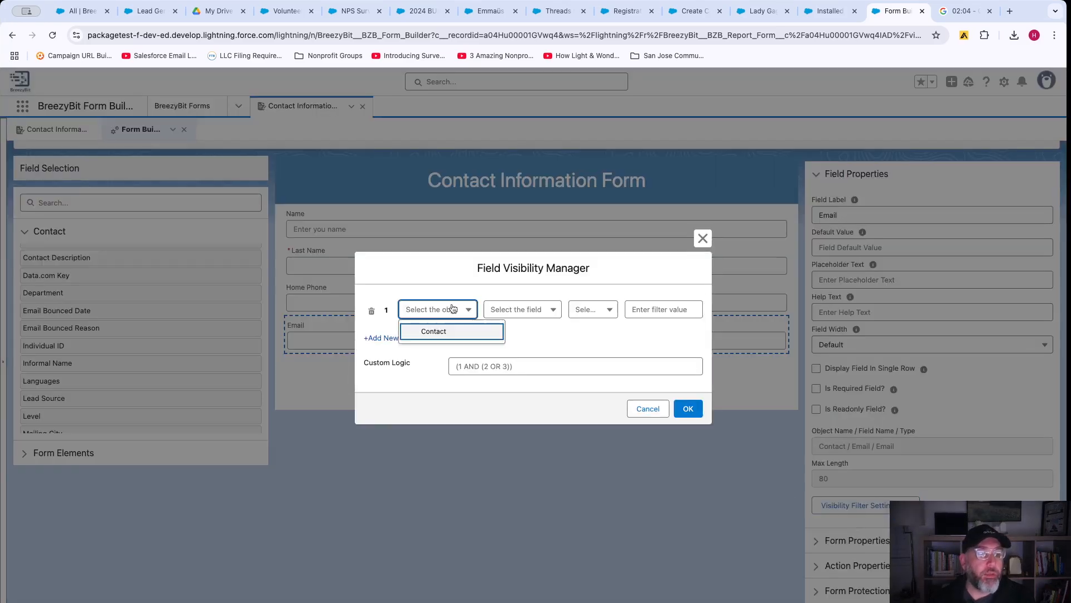
left_click(442, 331)
left_click(523, 311)
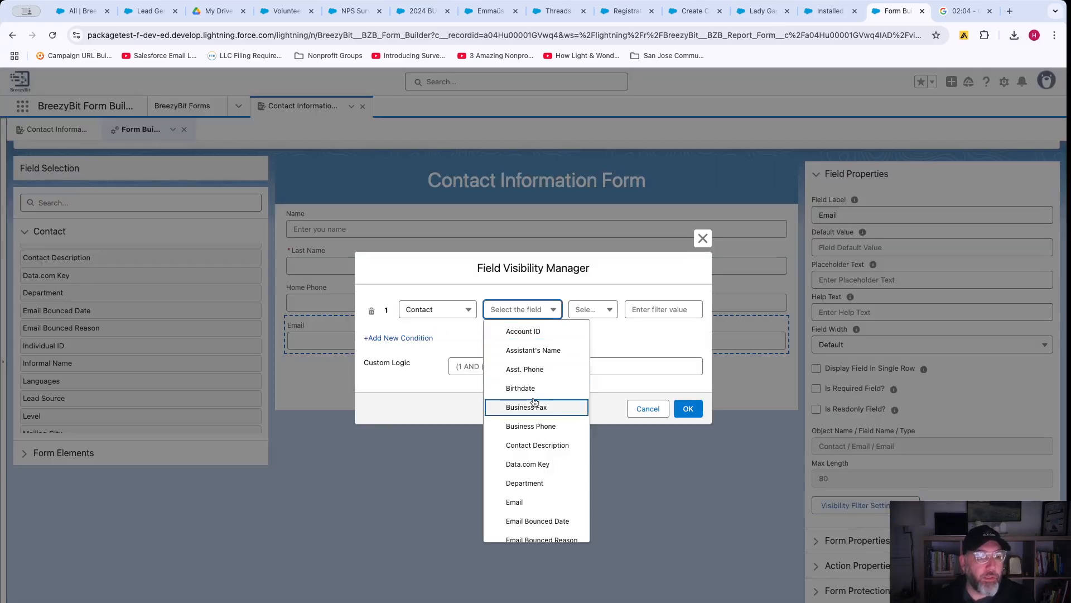
scroll(534, 401, "down", 1)
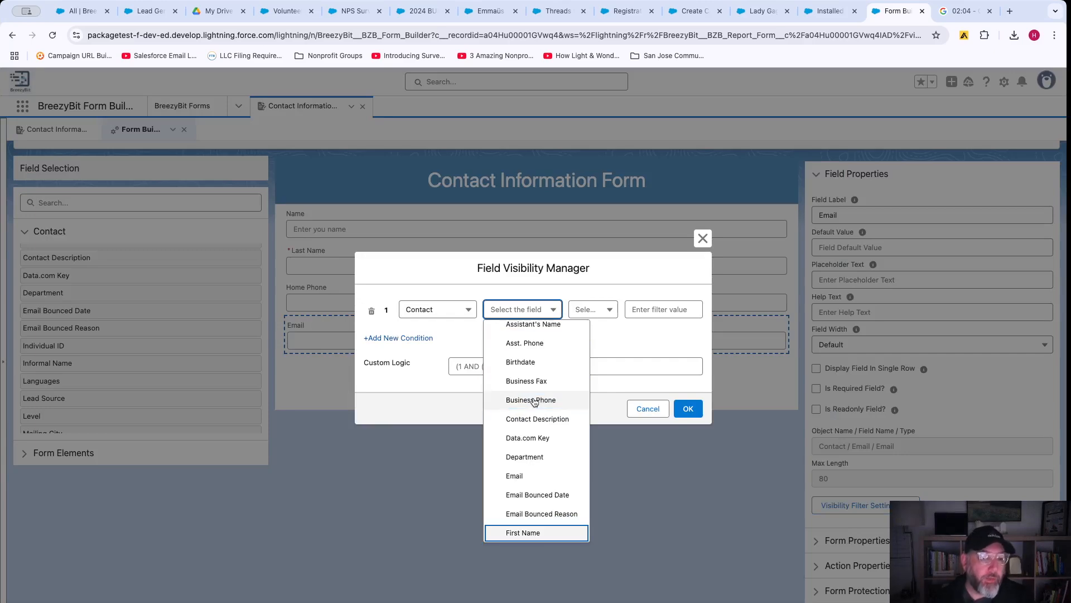
left_click(533, 532)
left_click(596, 313)
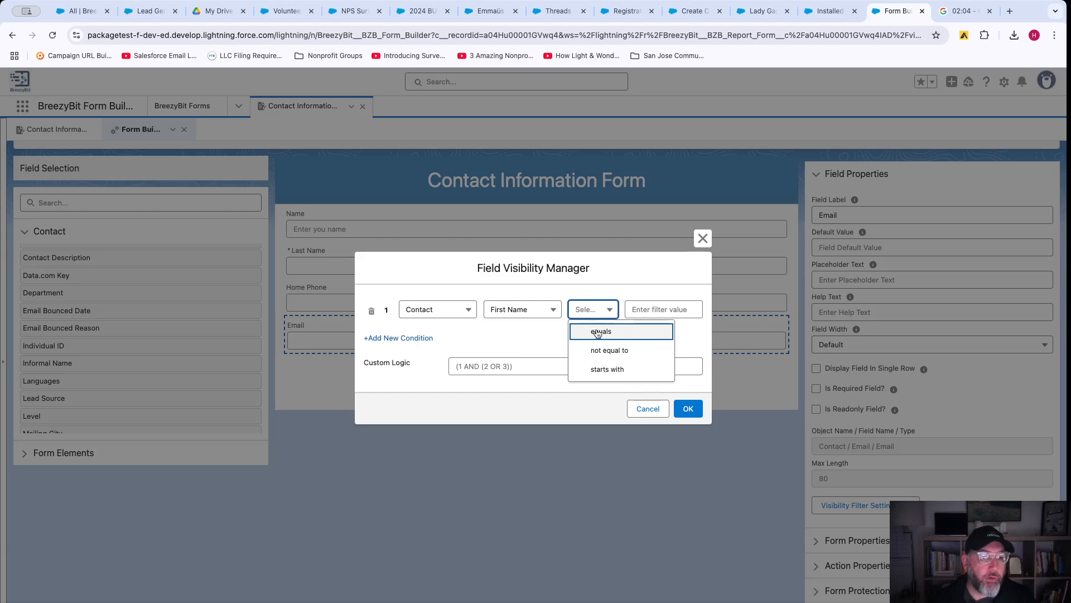
left_click(597, 334)
left_click(658, 308)
type("Hkan")
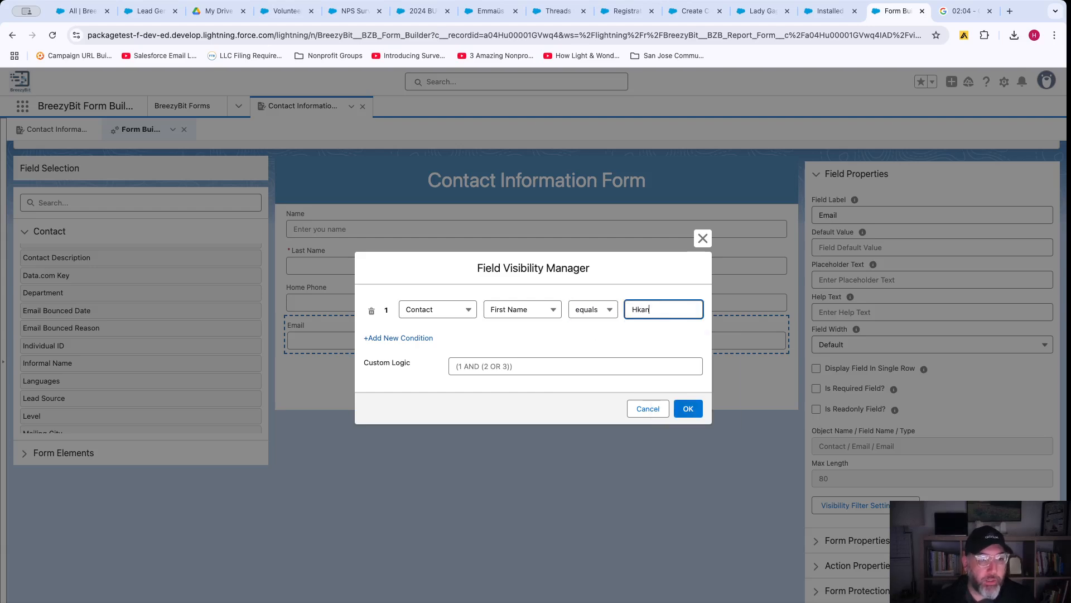
key("BackSpace")
type("akan")
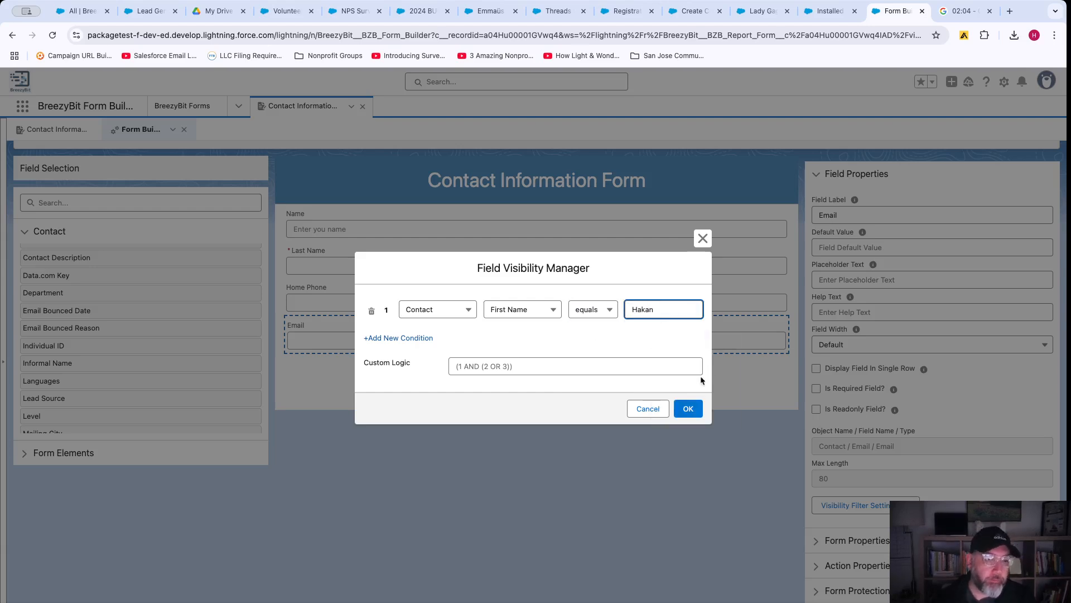
left_click(688, 409)
Save the four-field Contact Information Form, dismiss the success message, and collapse Field Properties.
scroll(879, 454, "down", 5)
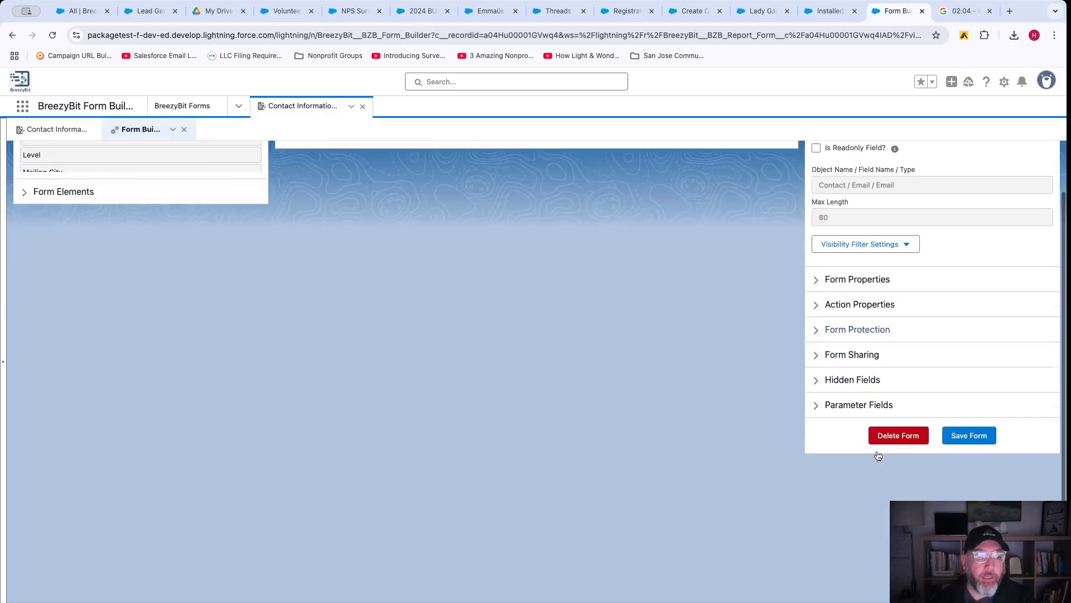
left_click(968, 435)
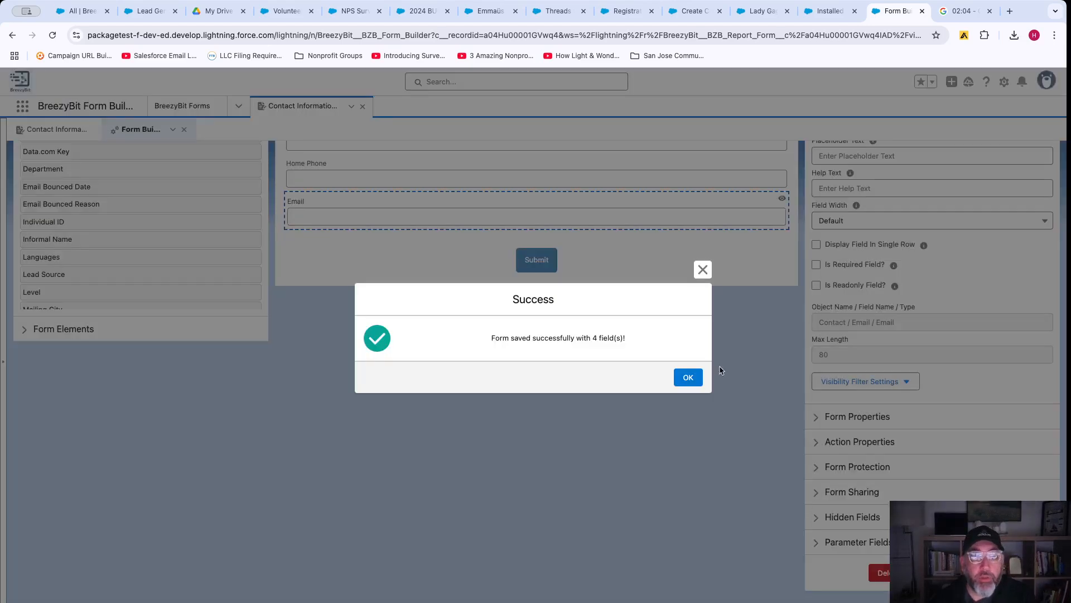
left_click(688, 377)
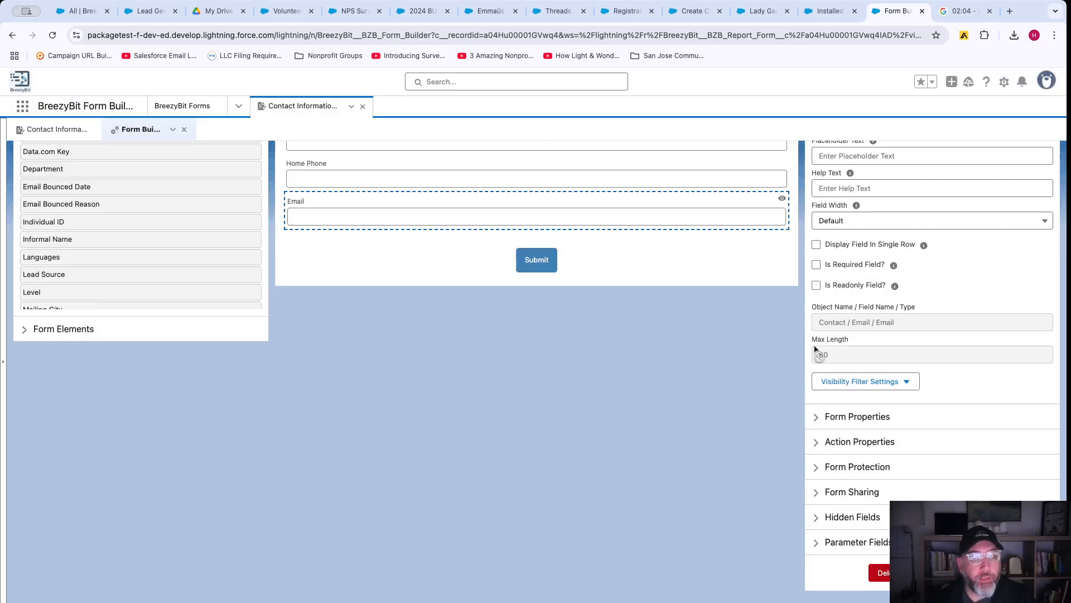
scroll(816, 350, "up", 5)
left_click(815, 227)
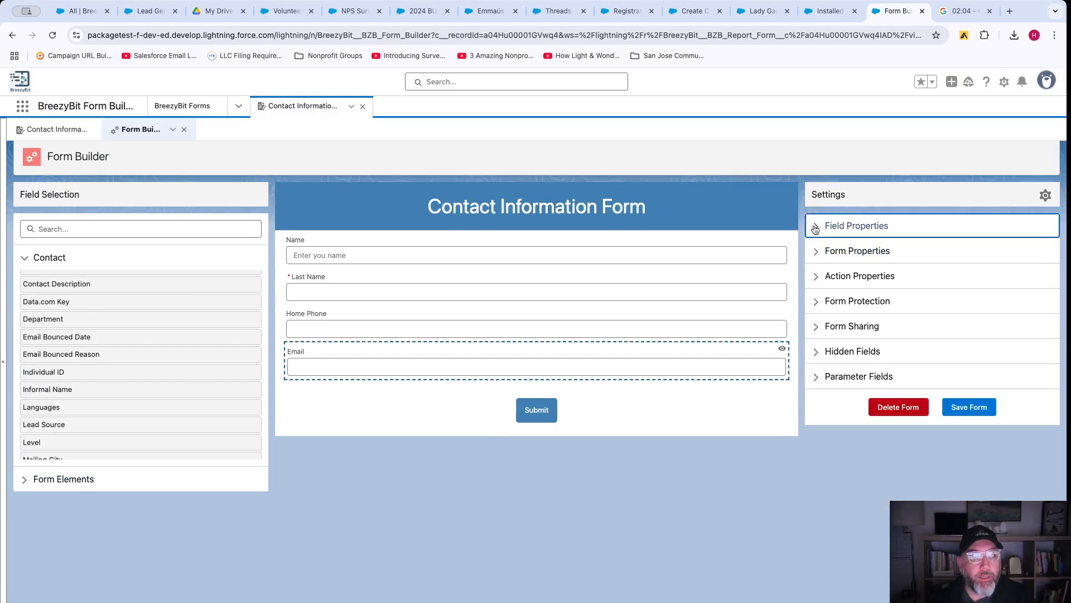
Expand Form Sharing, highlight the Experience Sites and External Sites embed options, and open the Form URL.
left_click(830, 330)
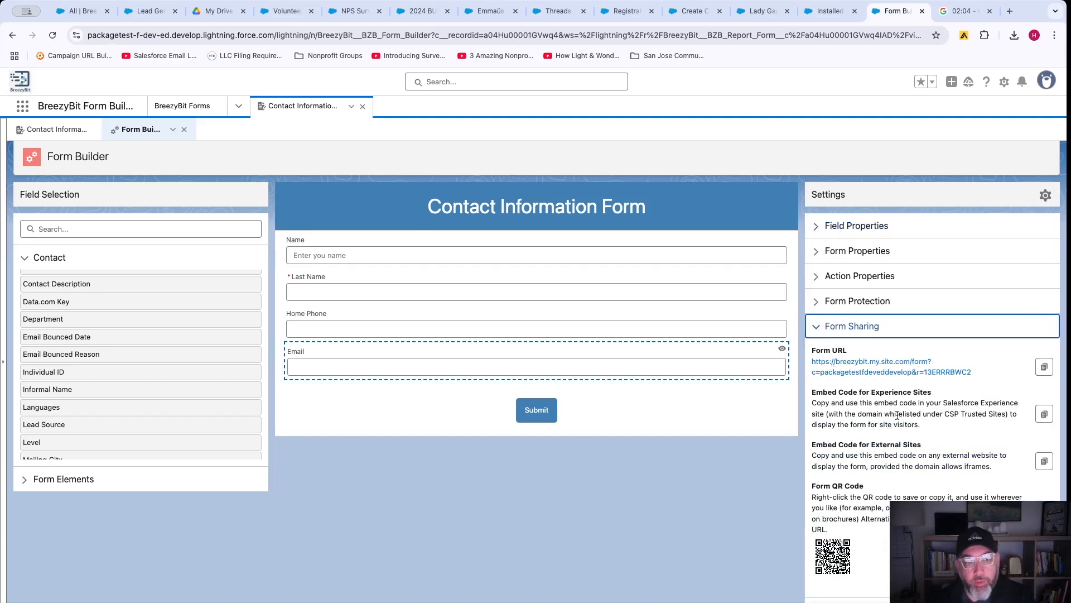
left_click_drag(873, 396, 932, 398)
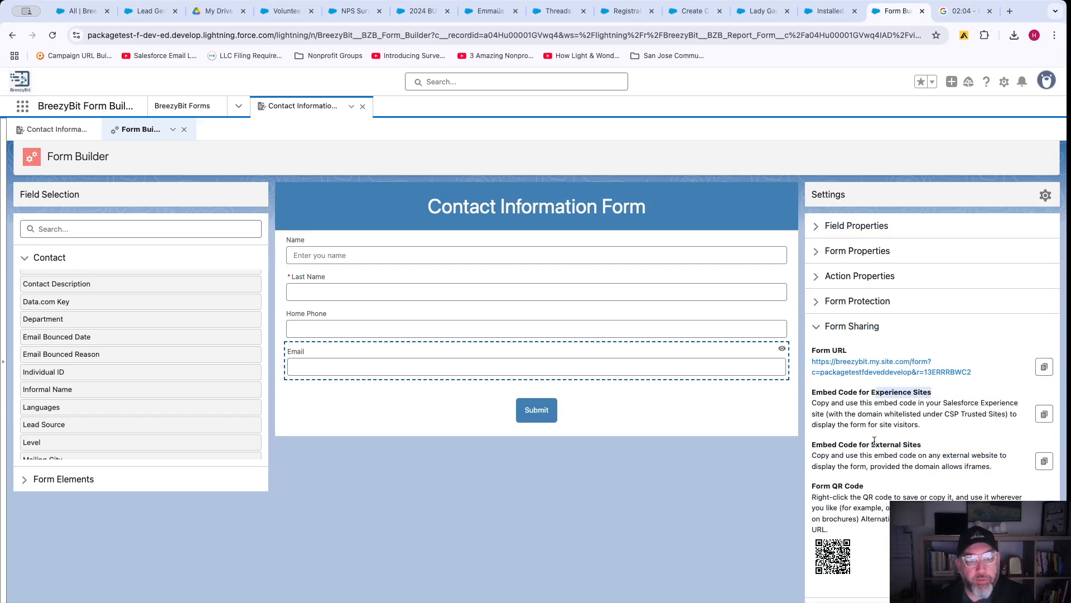
left_click_drag(874, 441, 930, 440)
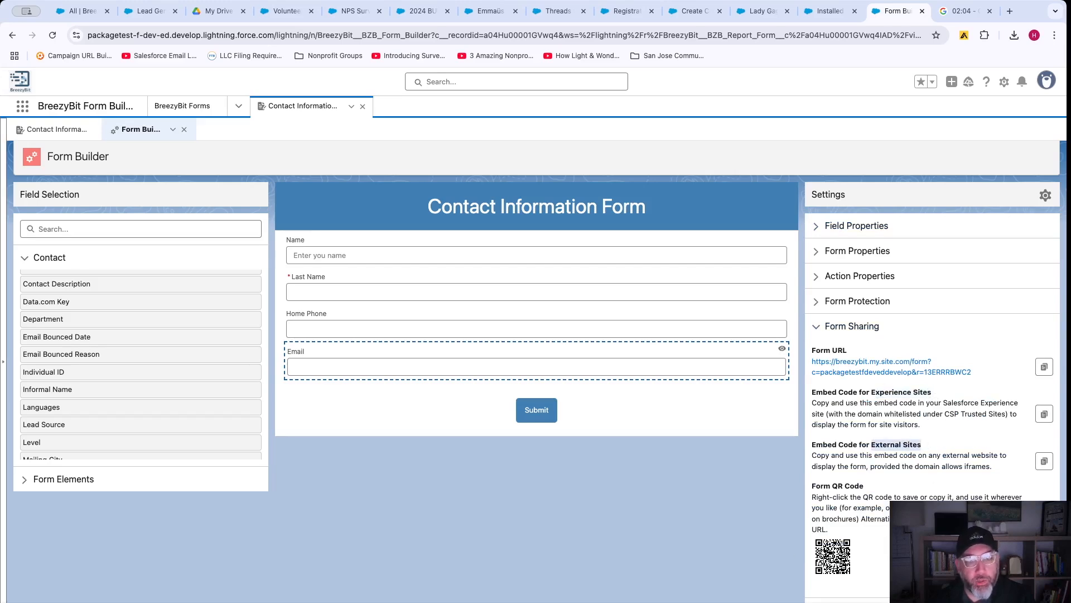
left_click(873, 364)
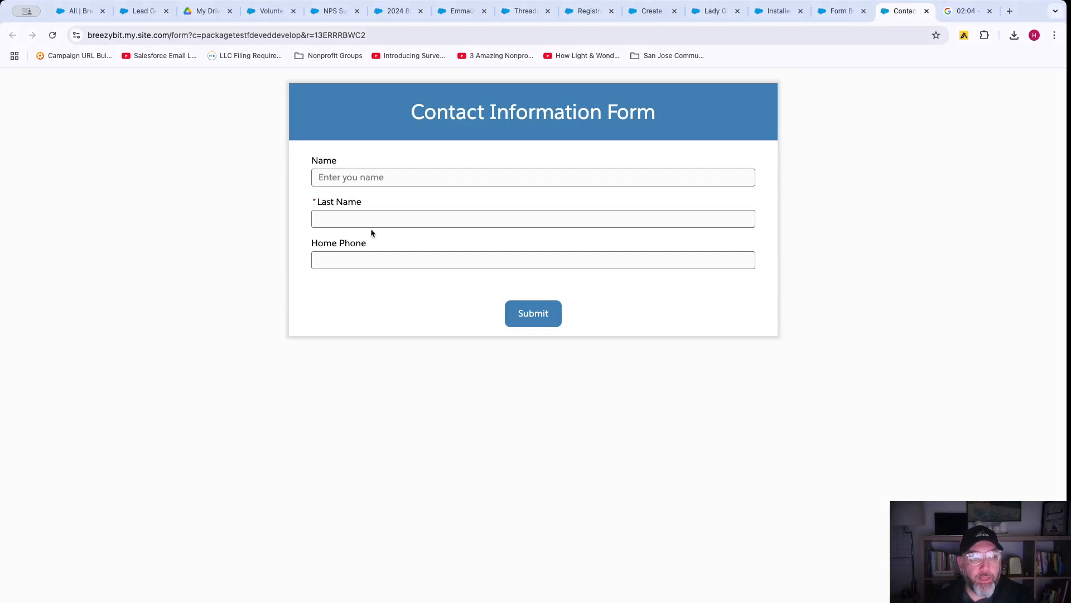
Type the matching first name into Name on the live form to reveal Email, then return to Form Builder.
left_click(359, 174)
type("Hakan")
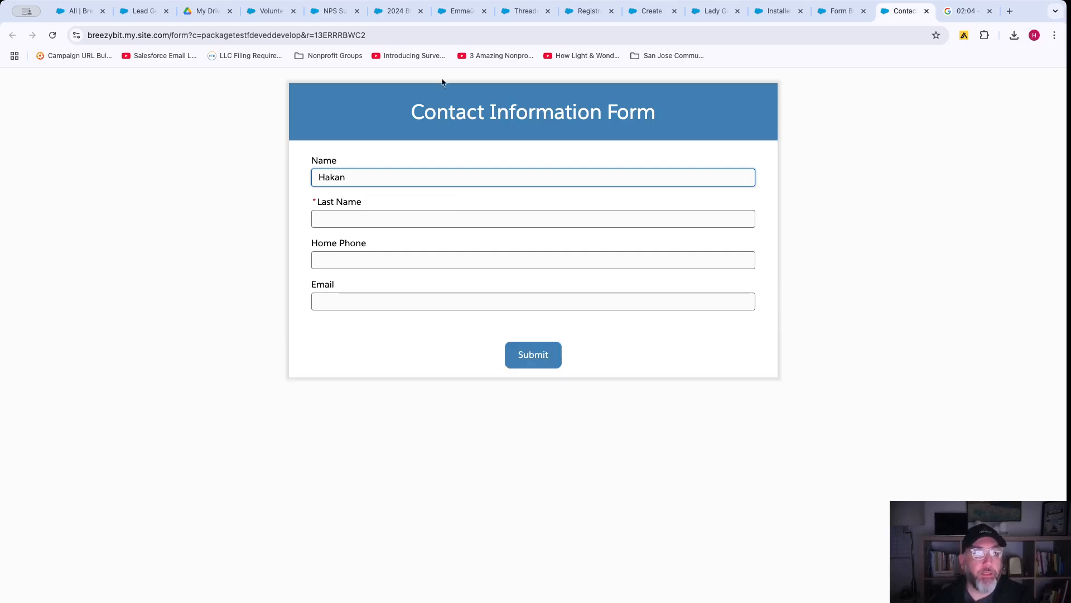
left_click(831, 11)
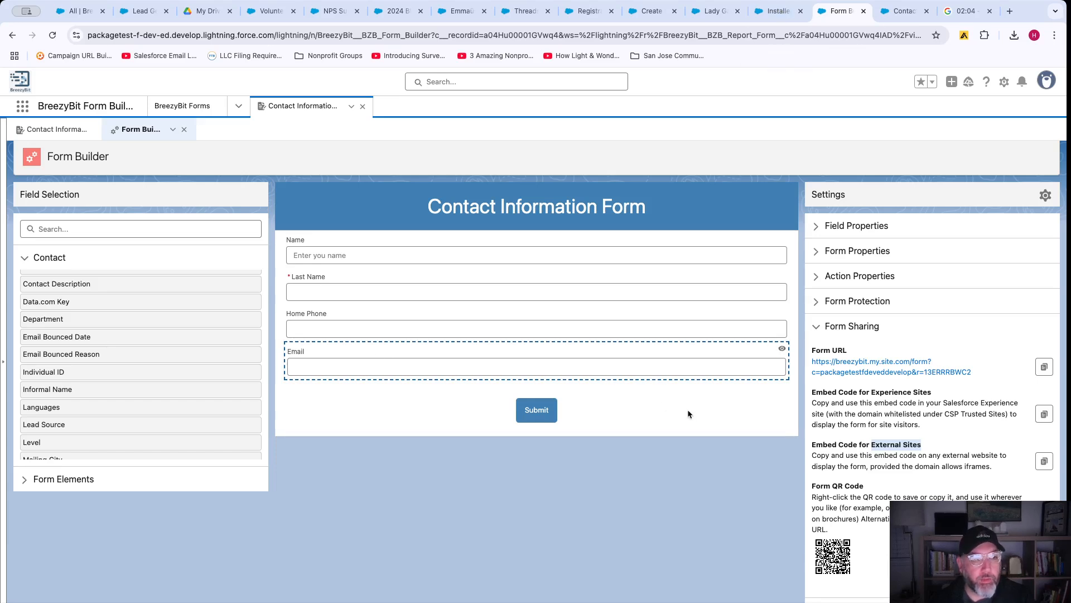
Drag the Contact's Account ID field to the top of the form.
left_click(438, 263)
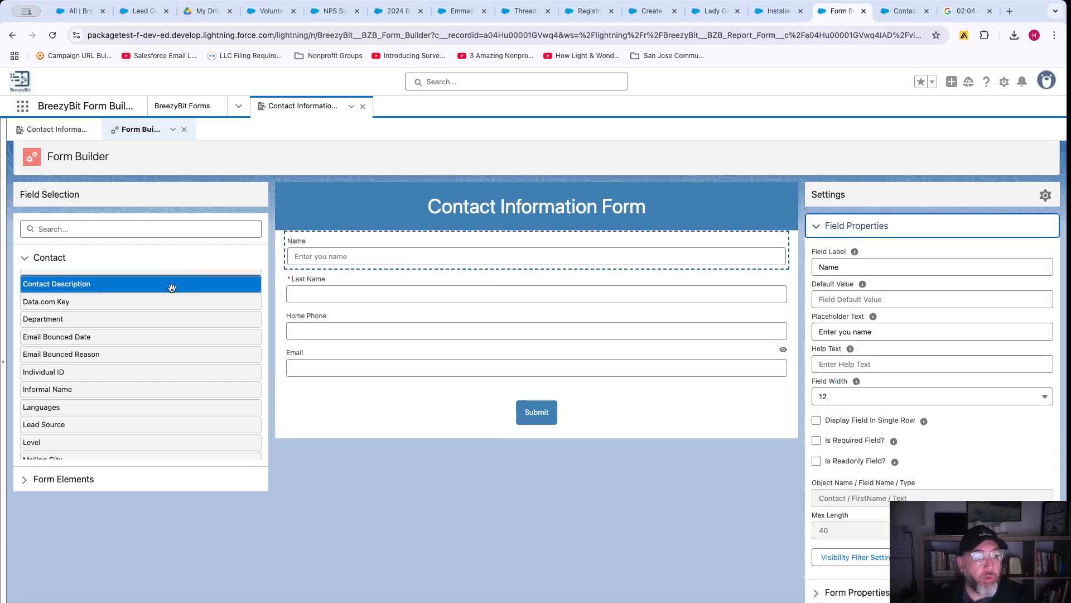
scroll(143, 318, "up", 3)
left_click_drag(179, 272, 376, 241)
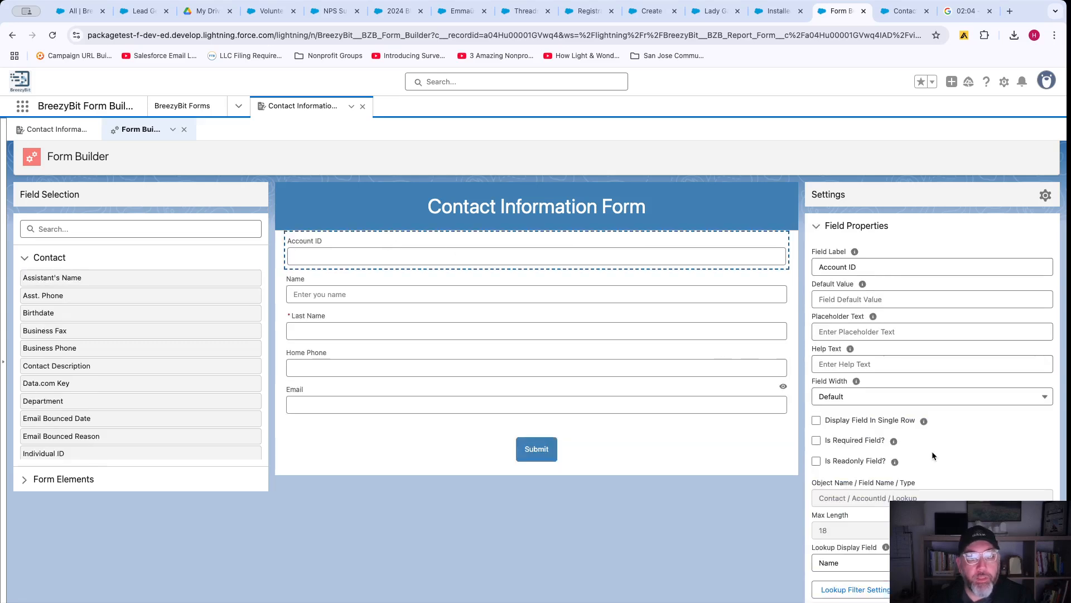
Save the updated form and switch back to the live form tab.
scroll(932, 451, "down", 2)
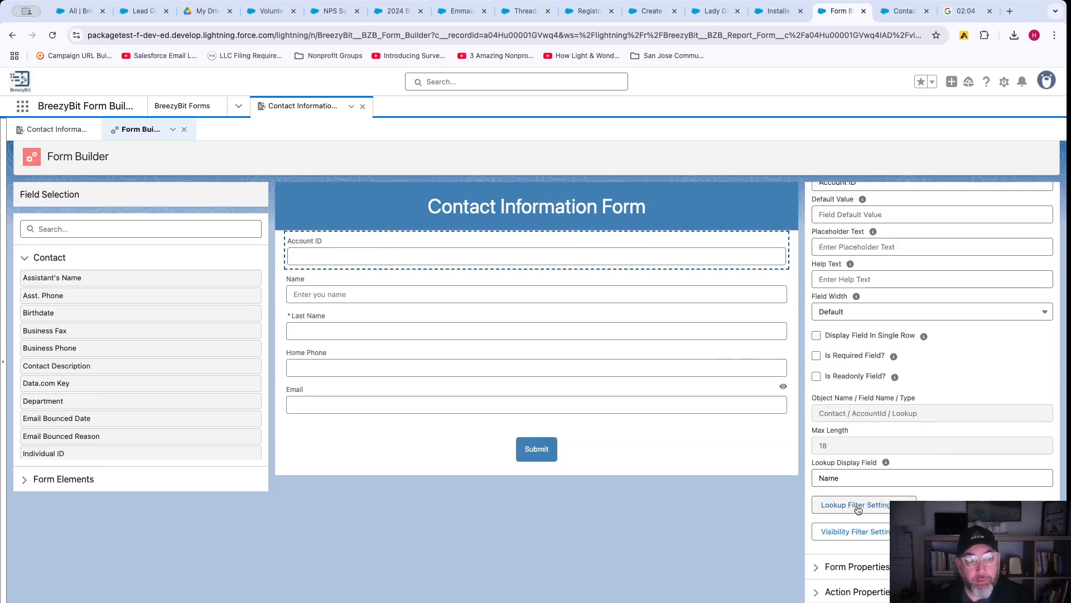
scroll(944, 473, "down", 3)
left_click(974, 573)
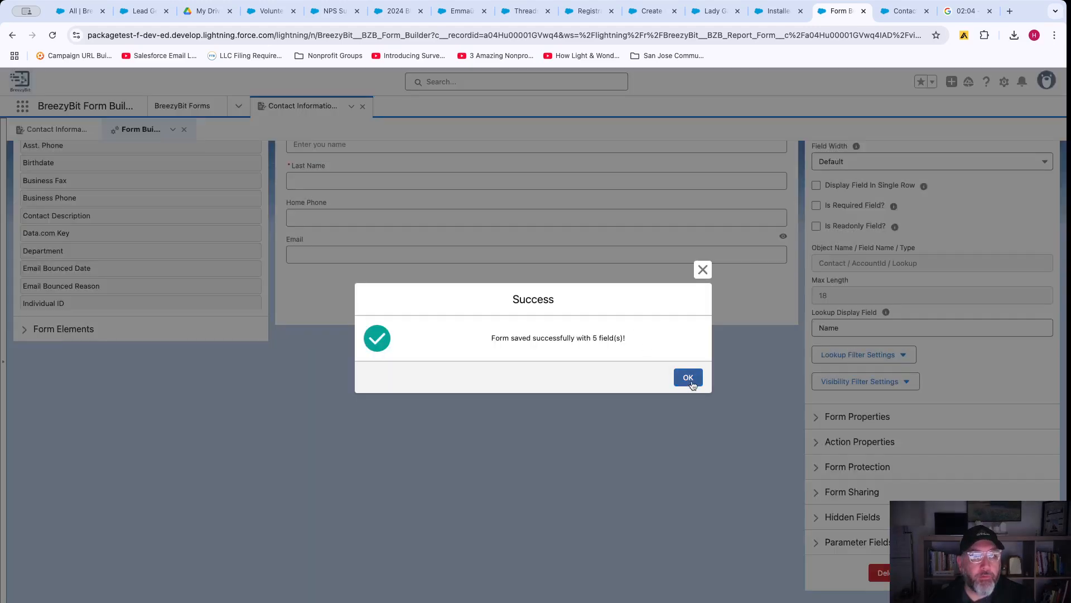
left_click(688, 377)
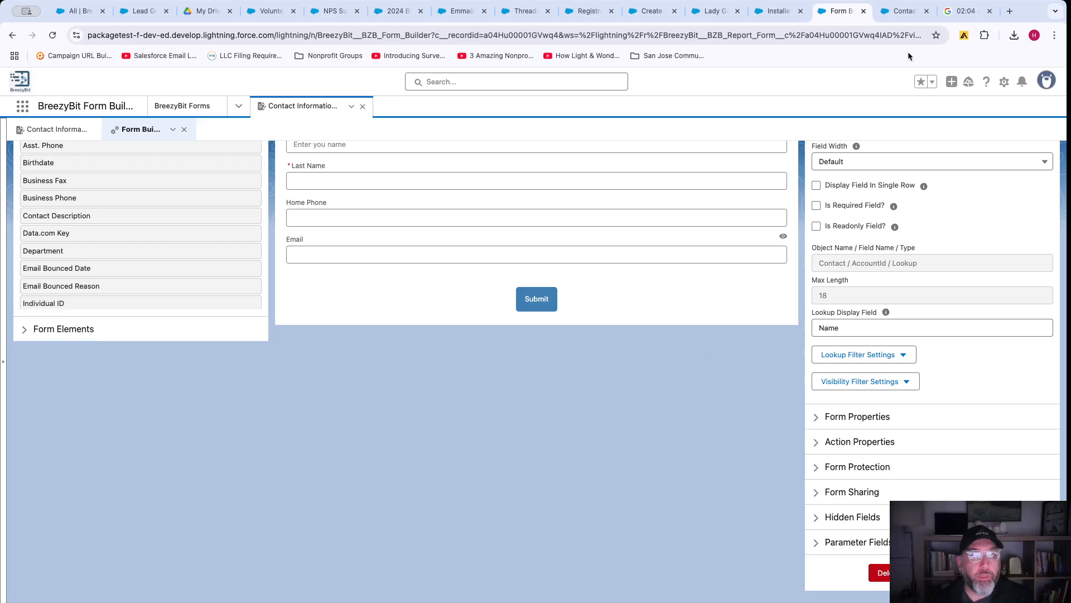
left_click(897, 16)
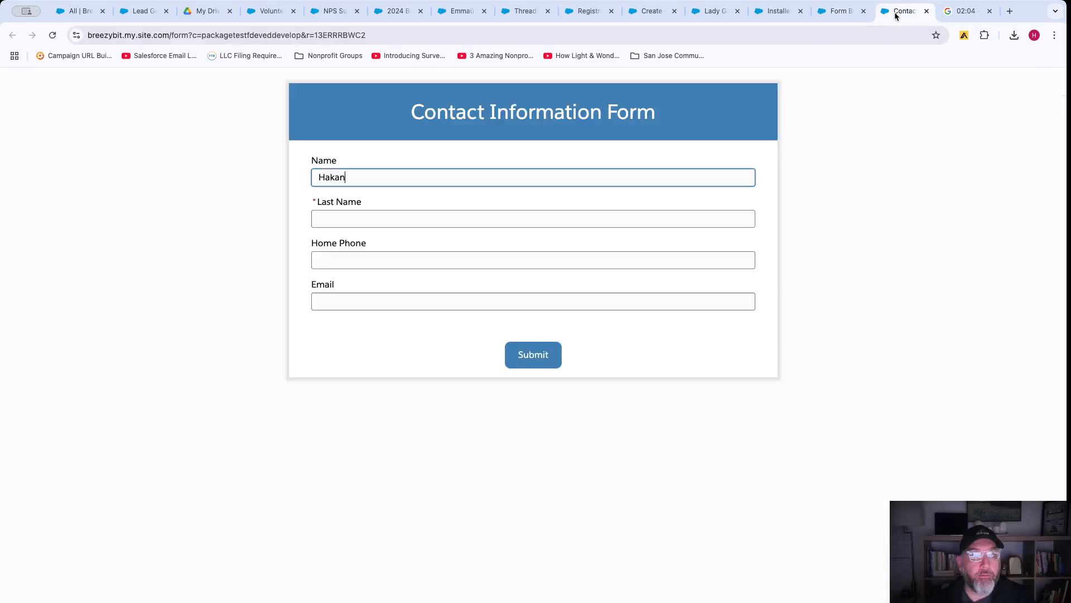
Reload the live form, check the Account ID lookup lists accounts, then return to Form Builder.
left_click(55, 35)
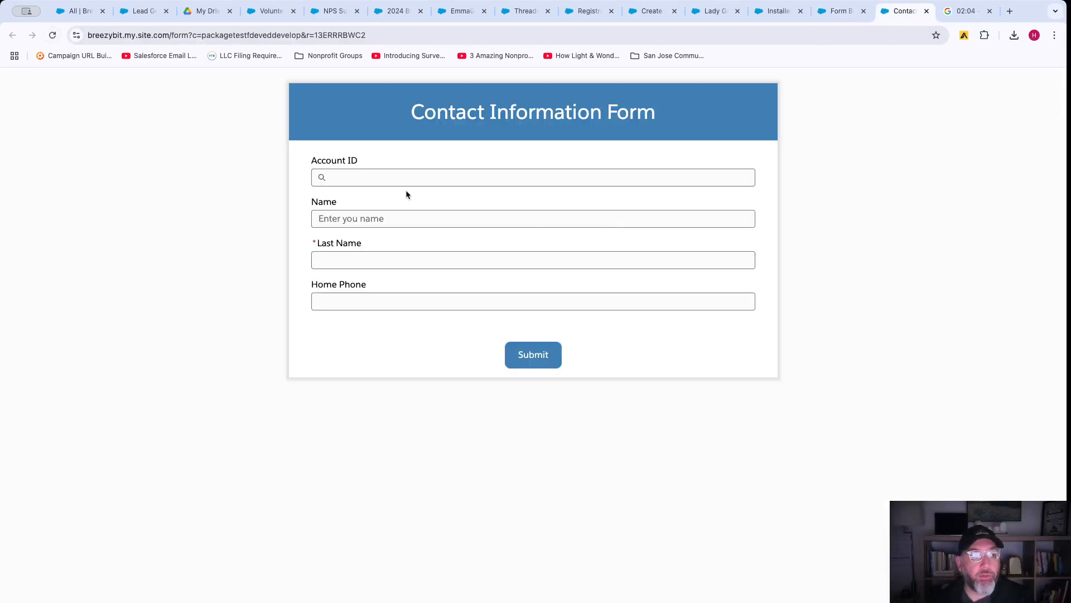
left_click(364, 176)
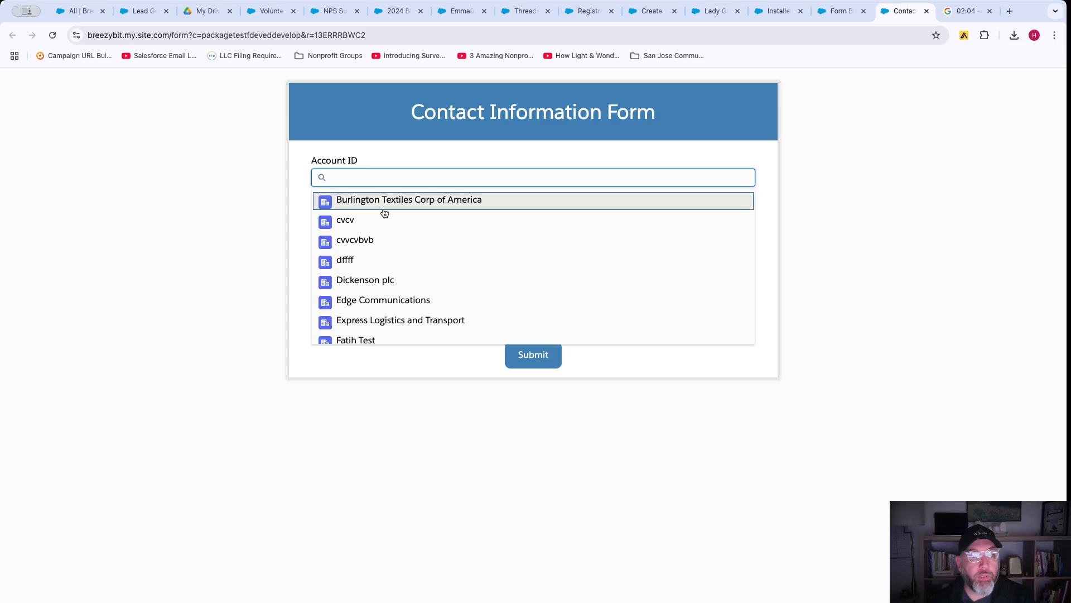
left_click(839, 12)
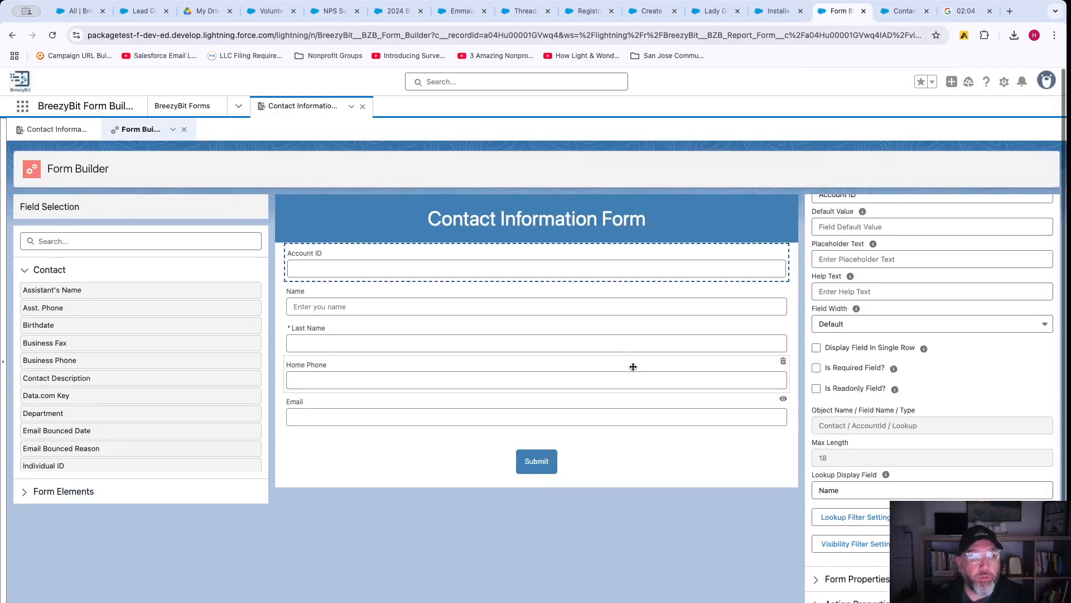
Add a basic lookup filter on Account ID: Account Name starts with E.
scroll(911, 414, "down", 2)
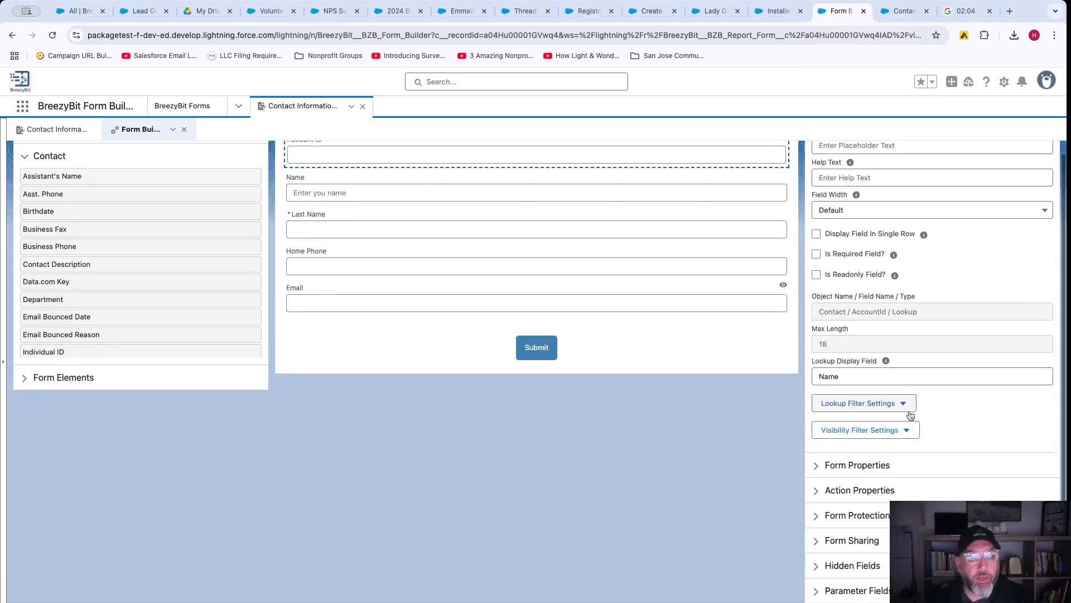
left_click(860, 403)
left_click(849, 425)
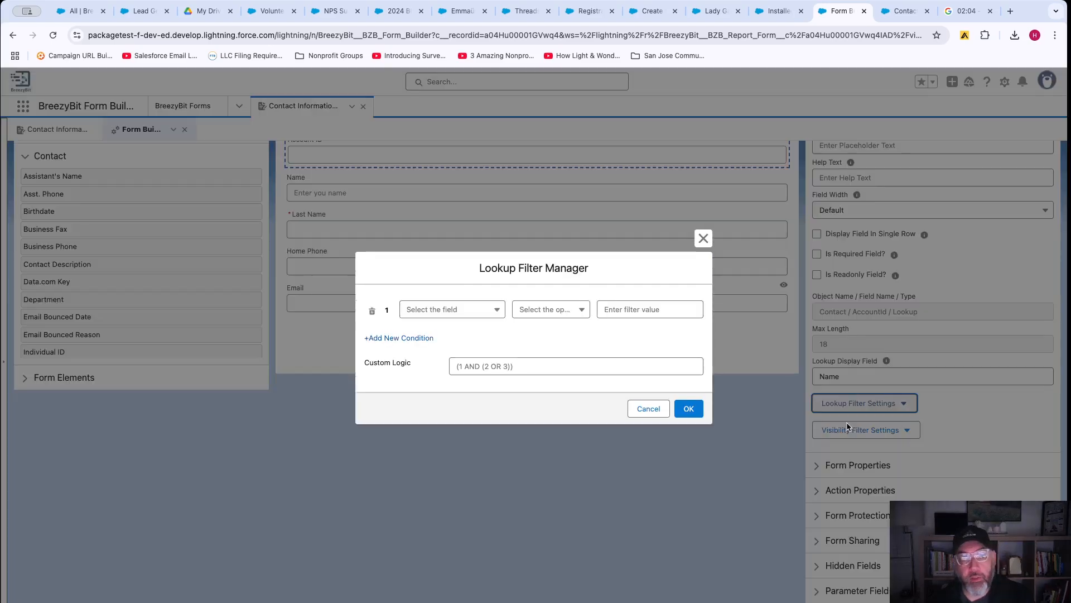
left_click(452, 309)
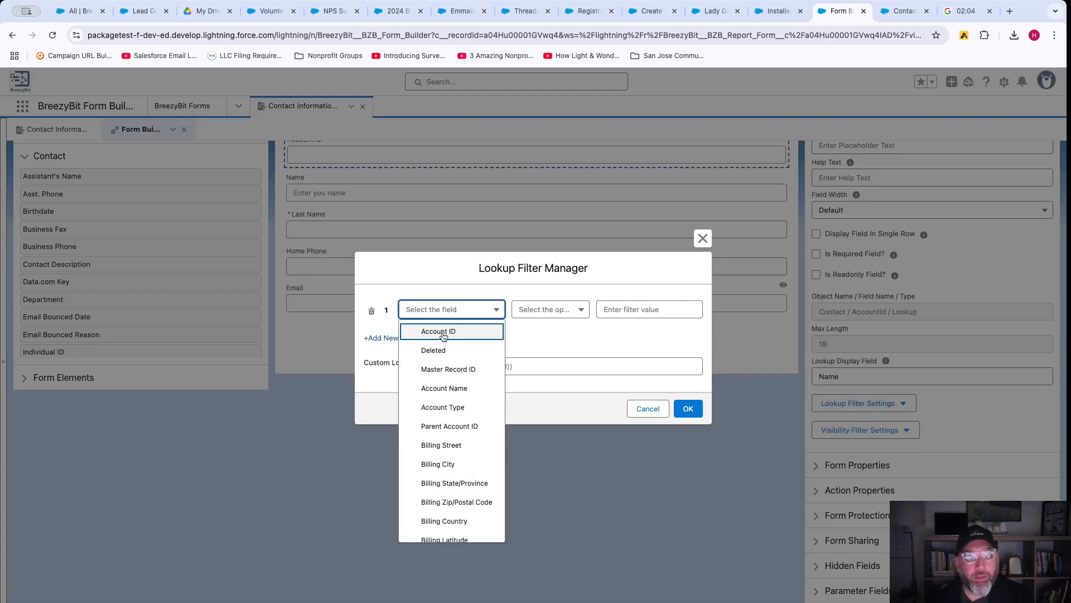
left_click(454, 387)
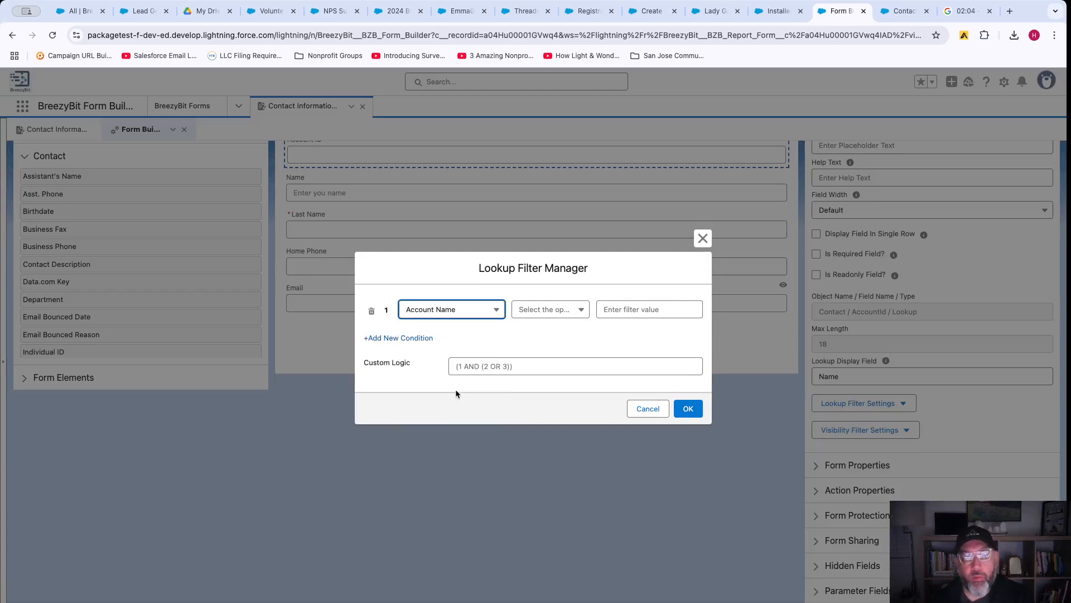
left_click(552, 308)
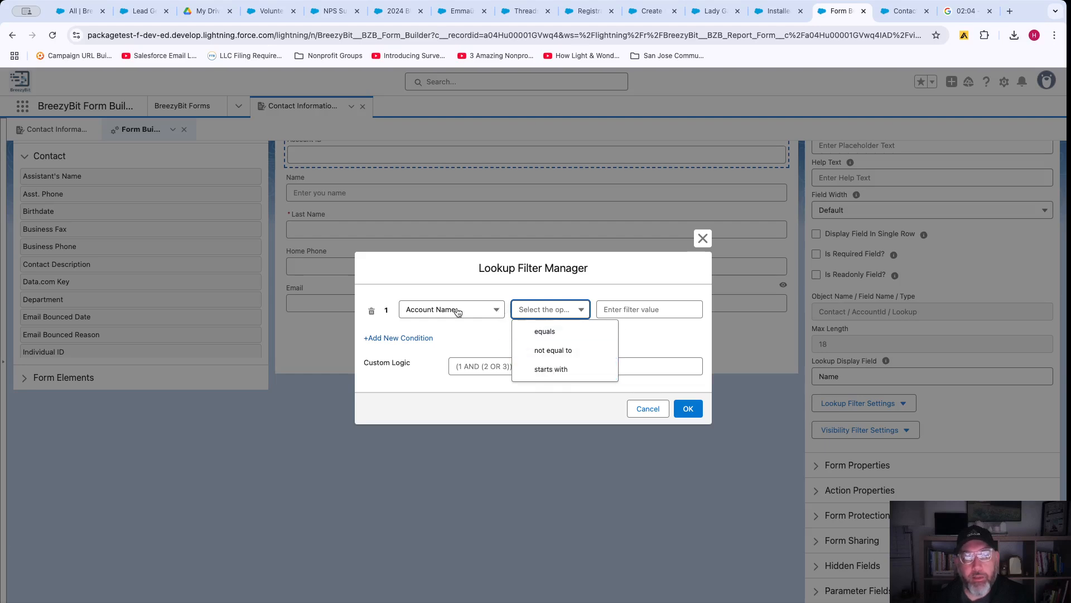
left_click(558, 370)
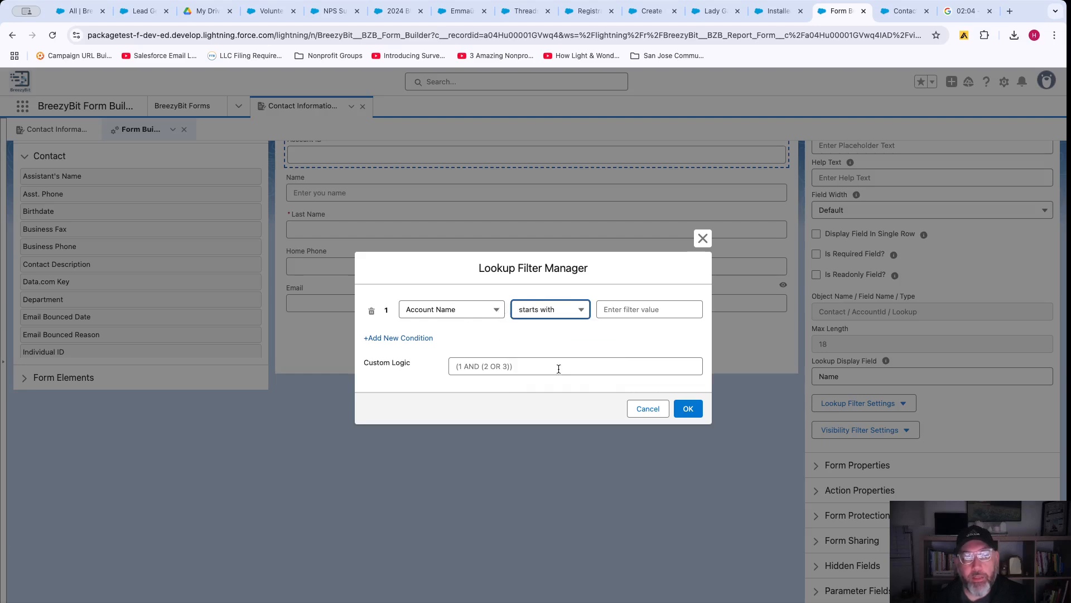
left_click(622, 313)
type("S")
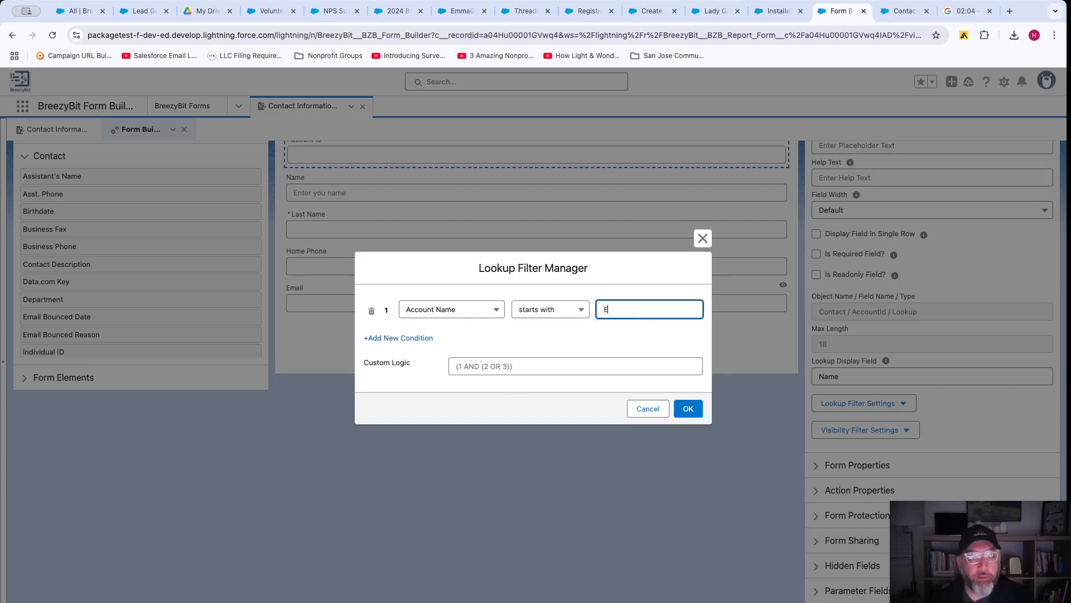
left_click(691, 404)
Save the form with its 5 fields and dismiss the success message.
scroll(690, 406, "down", 3)
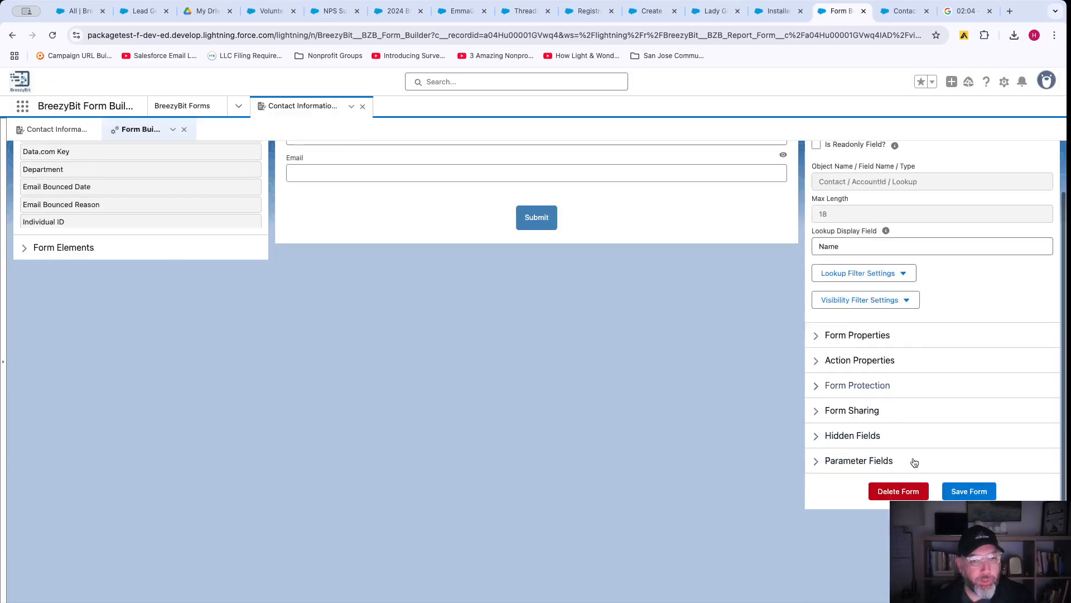
left_click(969, 491)
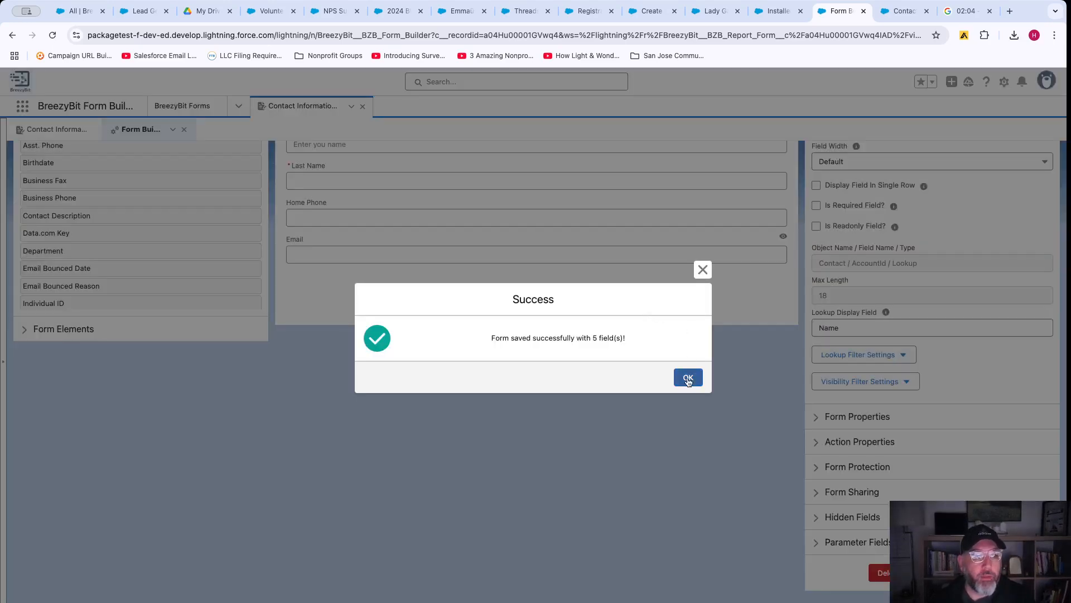
left_click(688, 378)
Reload the live form and confirm Account ID offers only Edge Communications and Express Logistics and Transport.
left_click(898, 13)
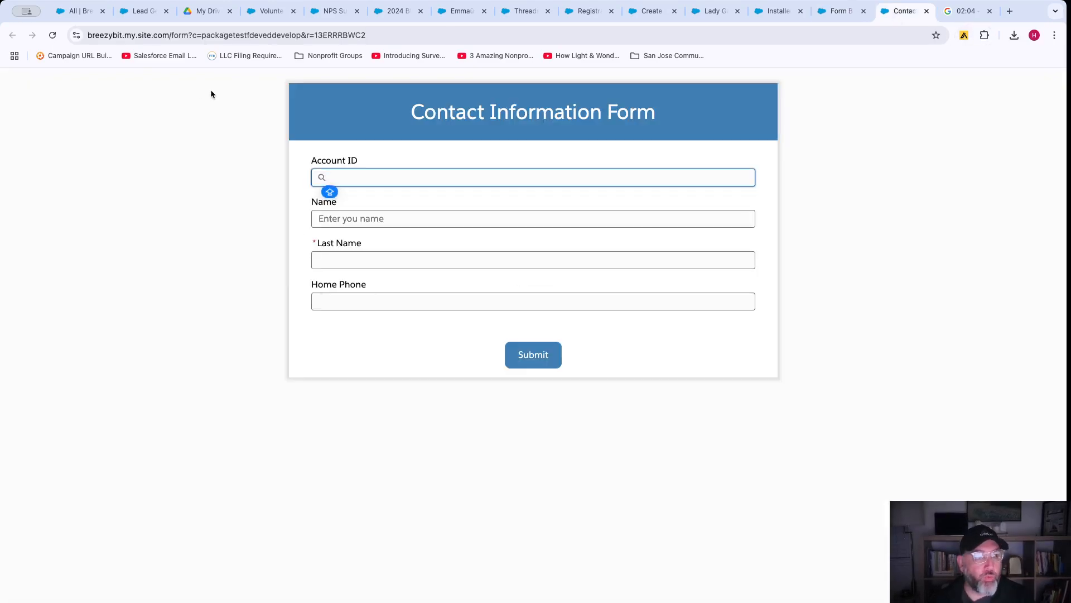
left_click(52, 35)
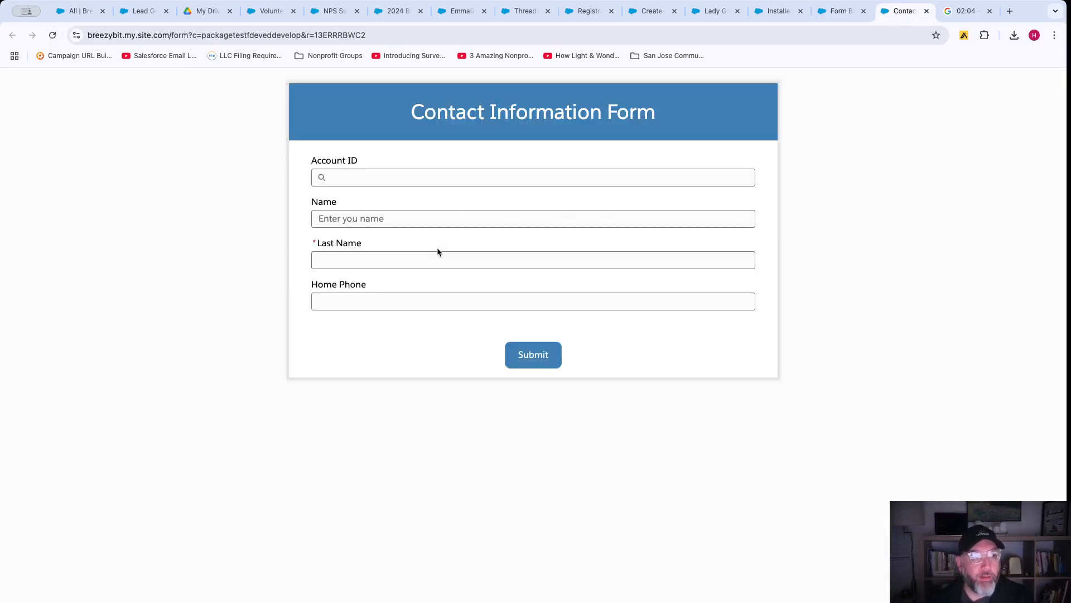
left_click(362, 179)
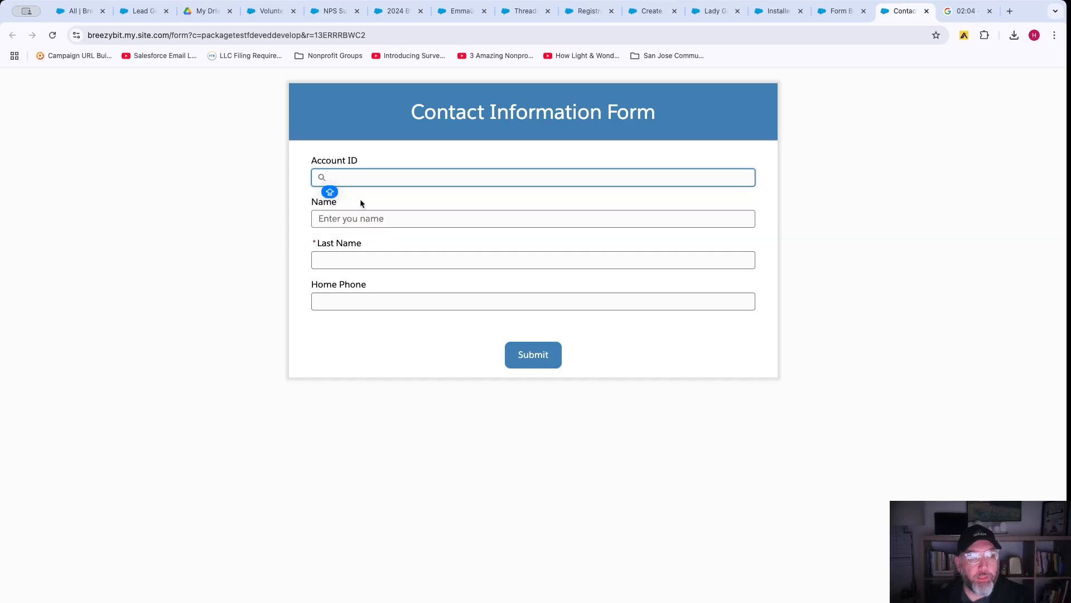
left_click(358, 169)
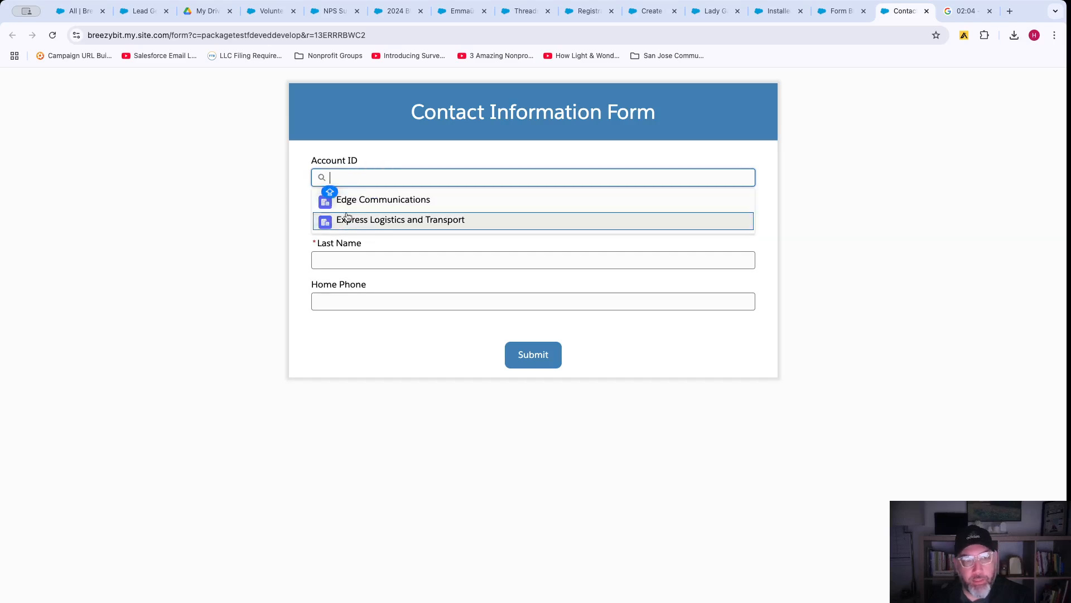
left_click(851, 218)
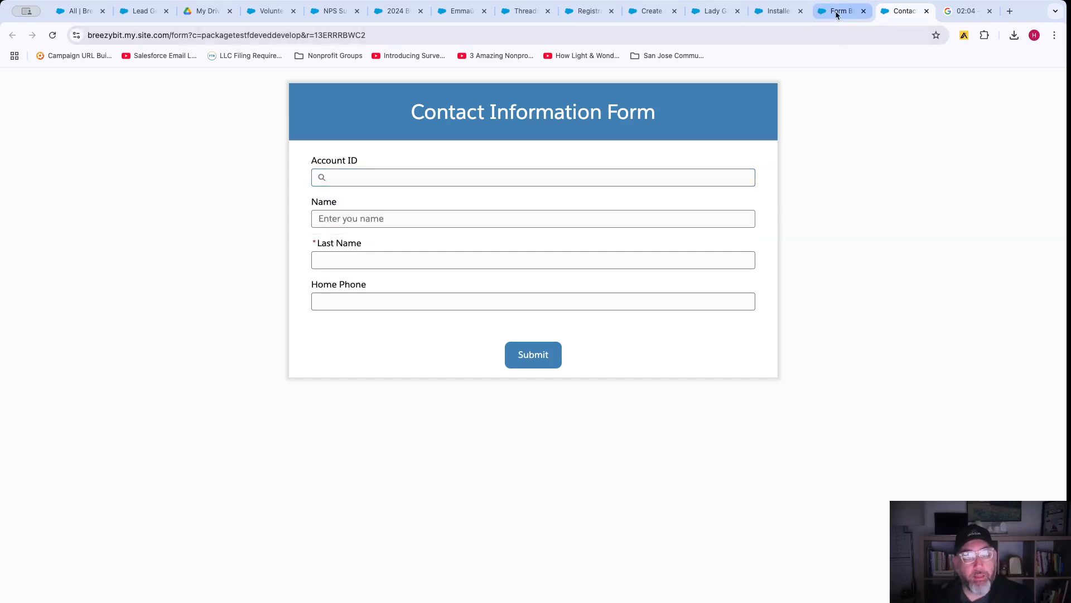
left_click(837, 15)
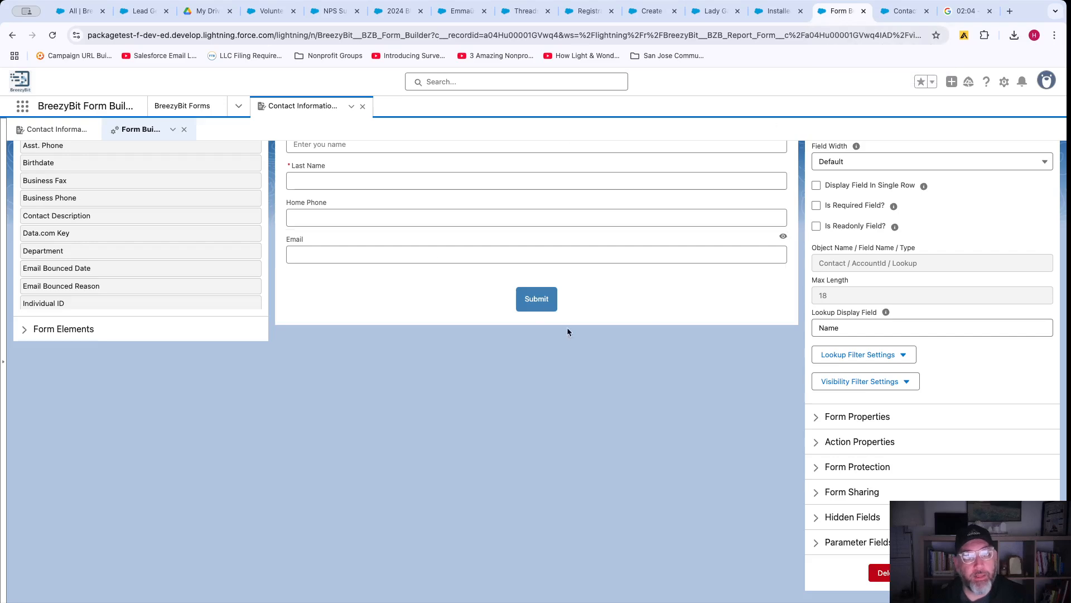
Add a File Upload field whose files attach to the Contact record, and toggle its Required setting.
scroll(595, 352, "up", 4)
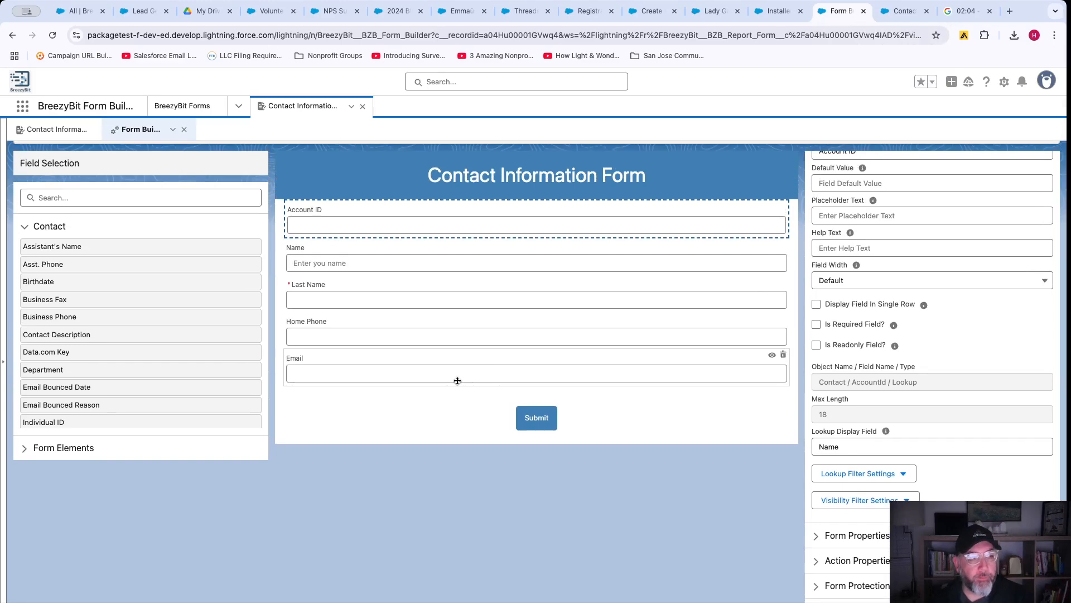
left_click(26, 227)
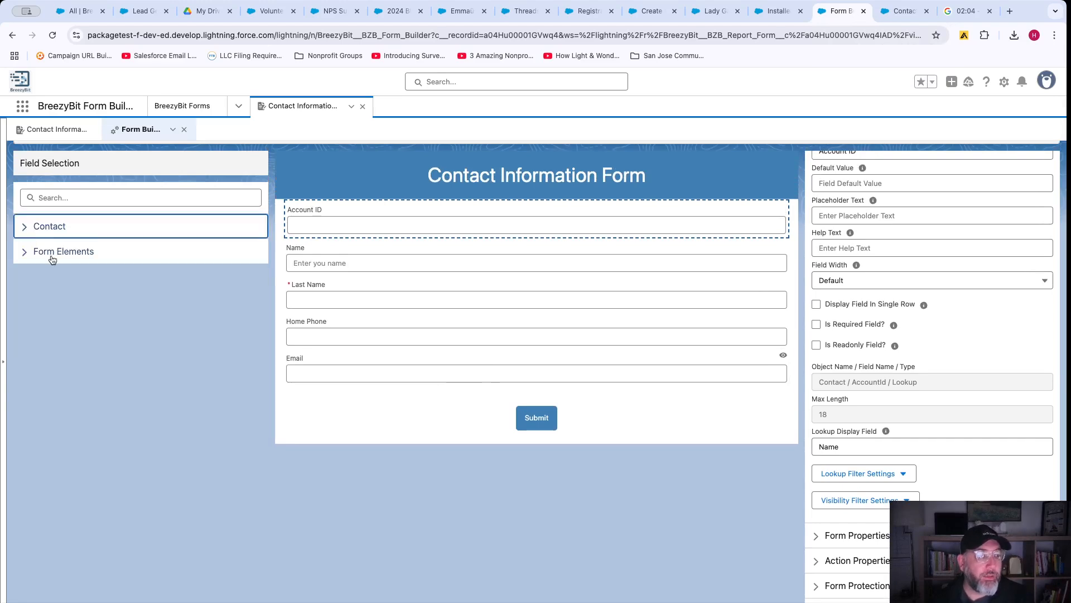
left_click(24, 252)
scroll(90, 336, "up", 1)
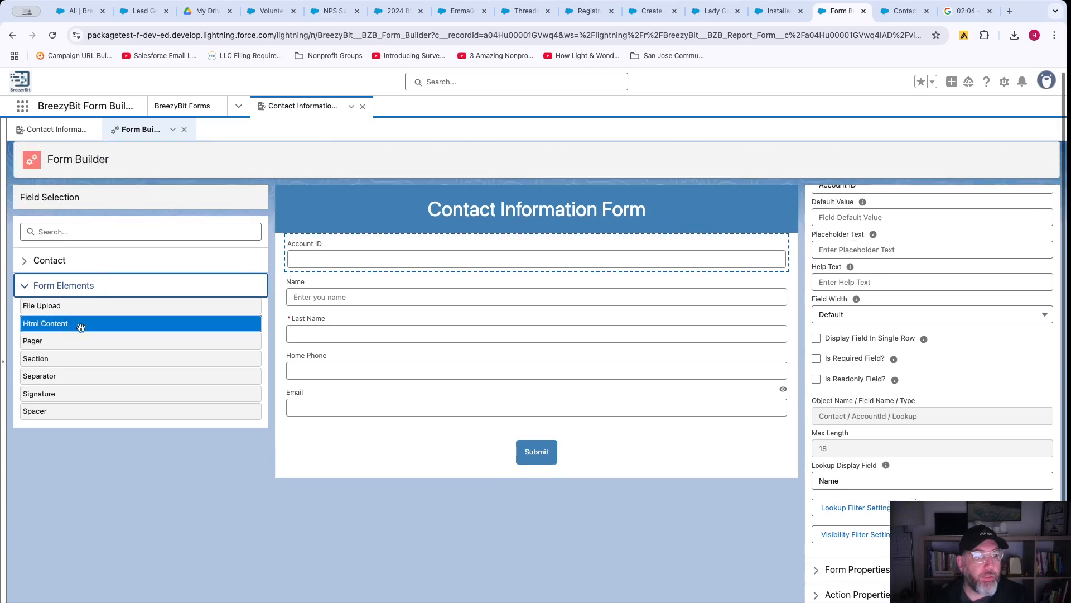
left_click_drag(55, 305, 345, 399)
left_click(344, 433)
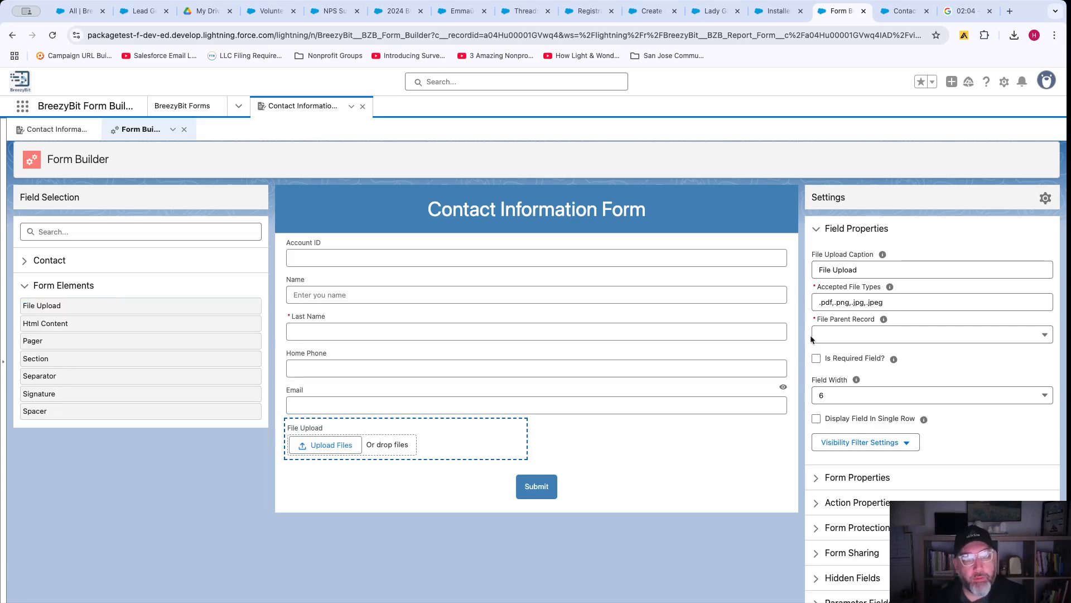
left_click(849, 340)
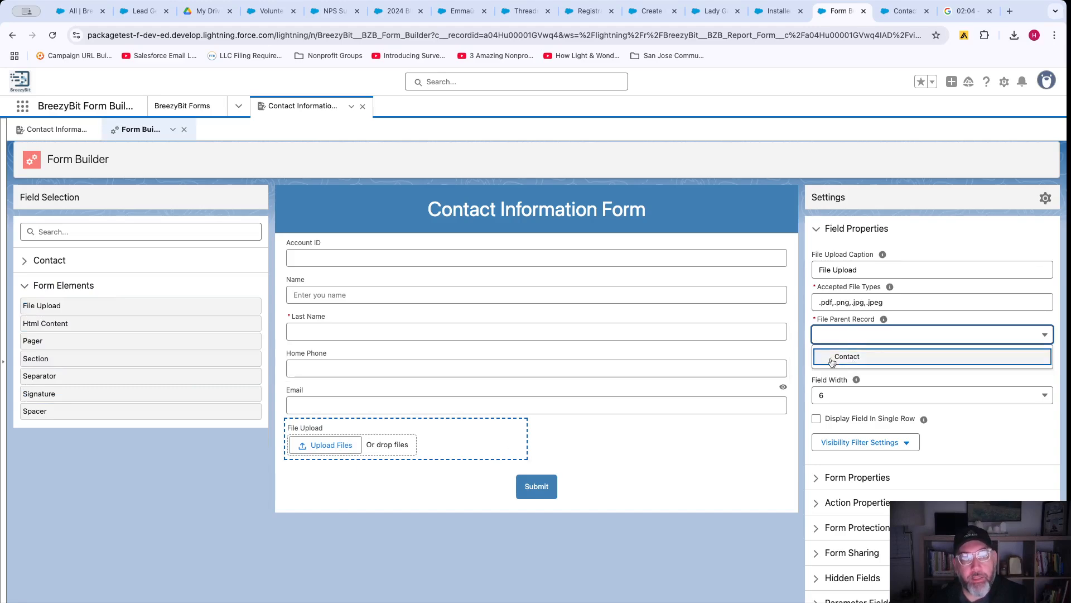
left_click(849, 360)
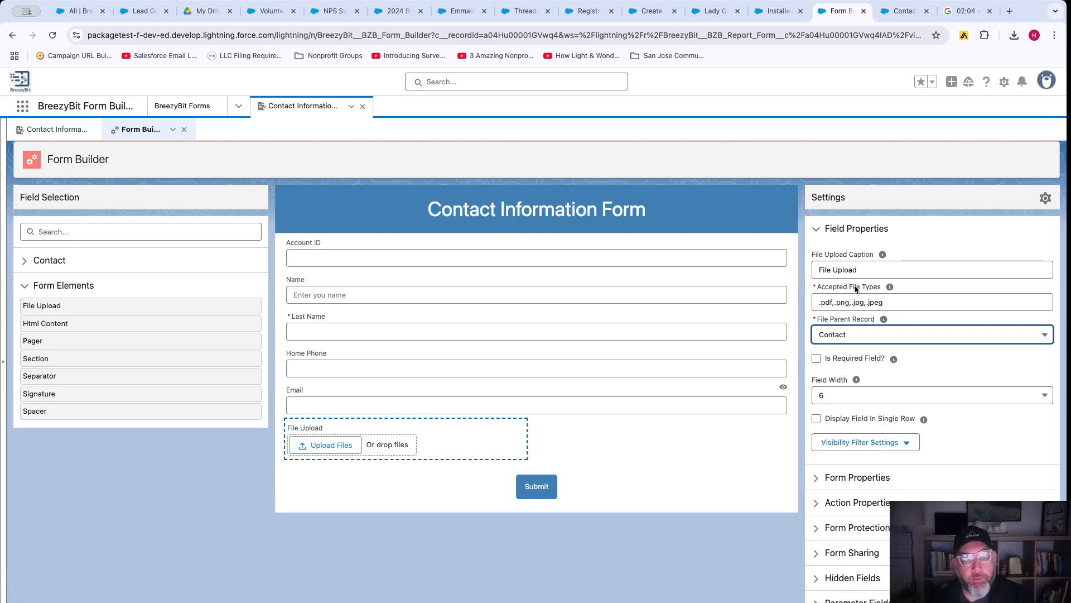
scroll(948, 395, "down", 2)
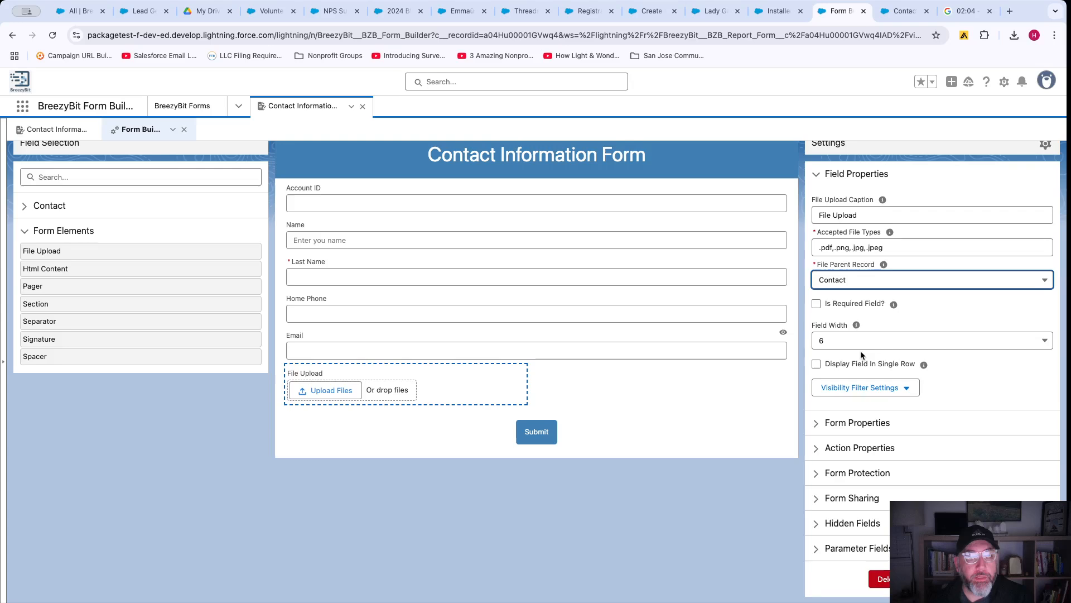
left_click(816, 303)
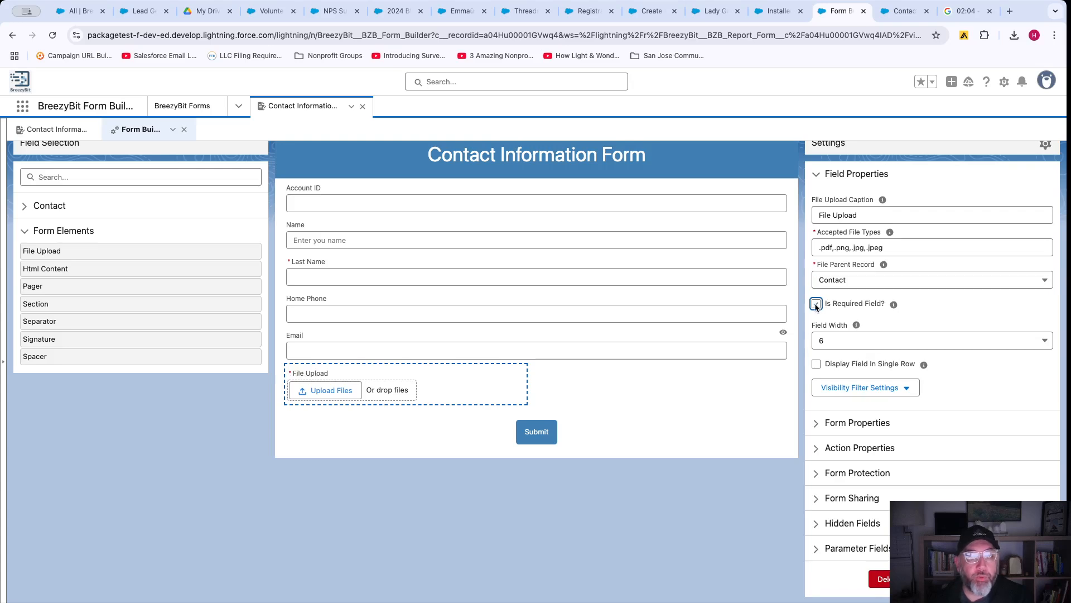
Save the six-field form and switch to the live Contact form.
scroll(906, 413, "down", 4)
left_click(971, 482)
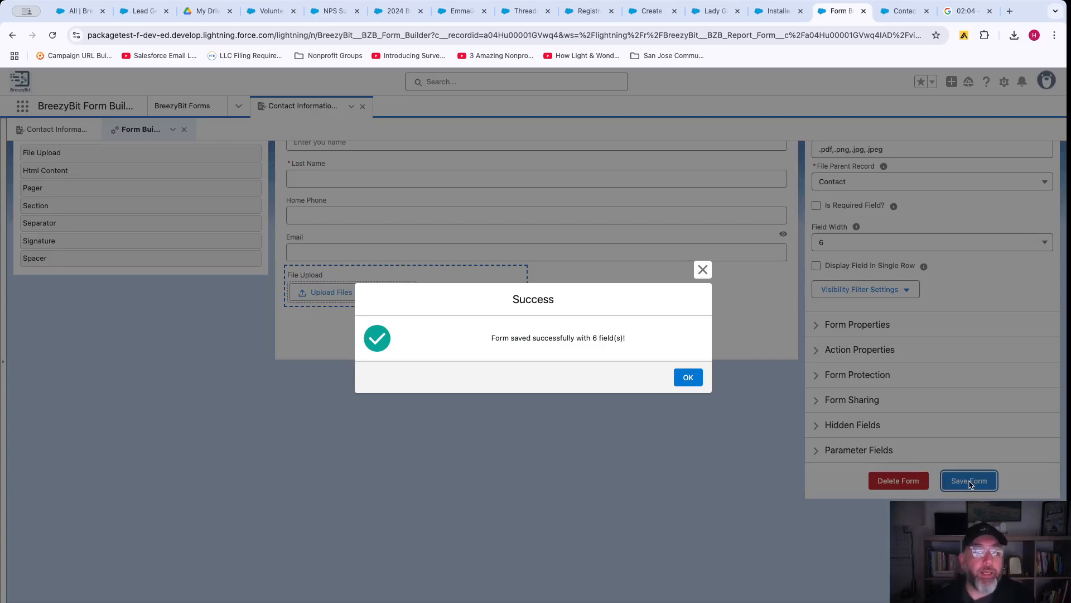
left_click(688, 378)
left_click(903, 10)
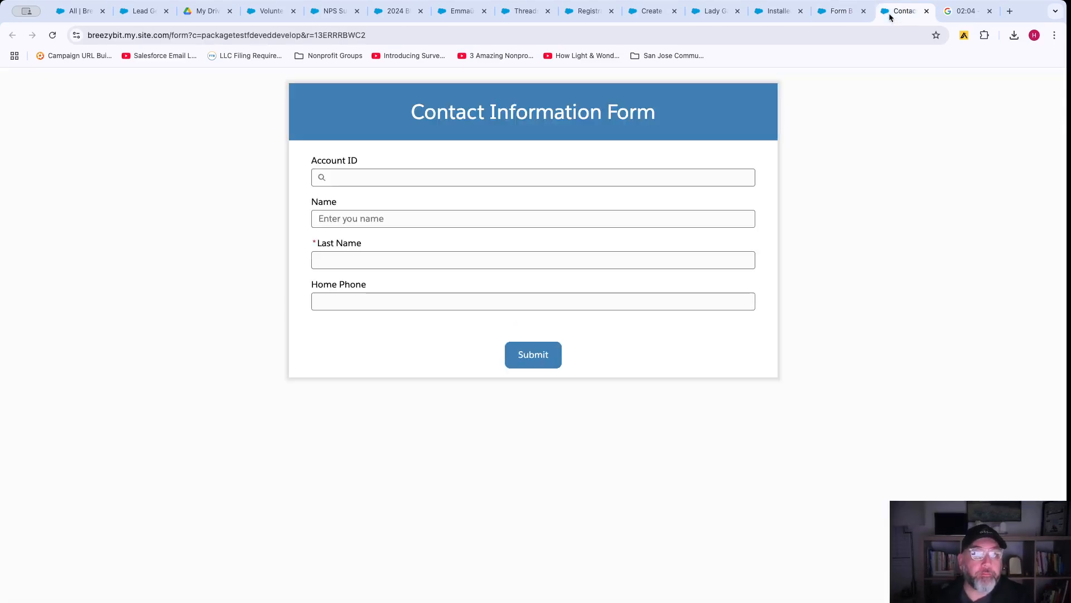
Reload the public form to show the File Upload field, then return to the Form Builder.
left_click(52, 35)
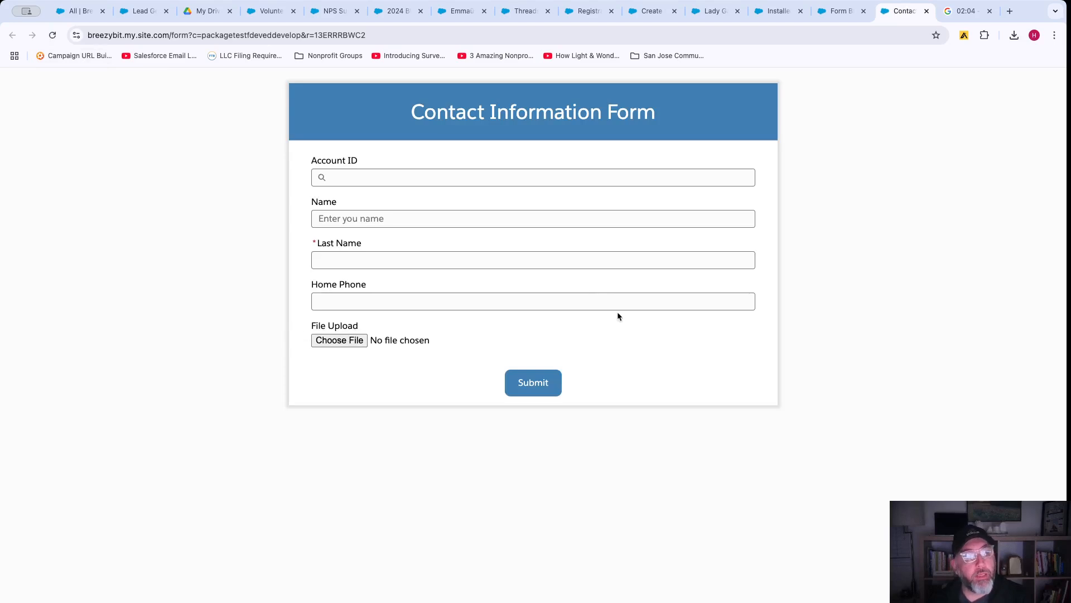
left_click(836, 15)
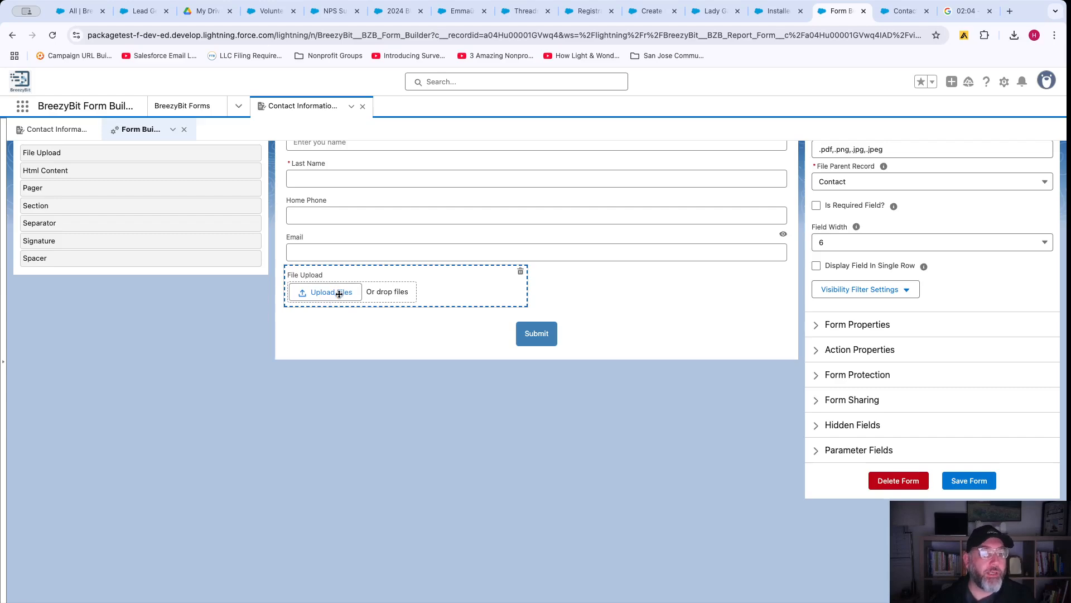
scroll(354, 302, "up", 3)
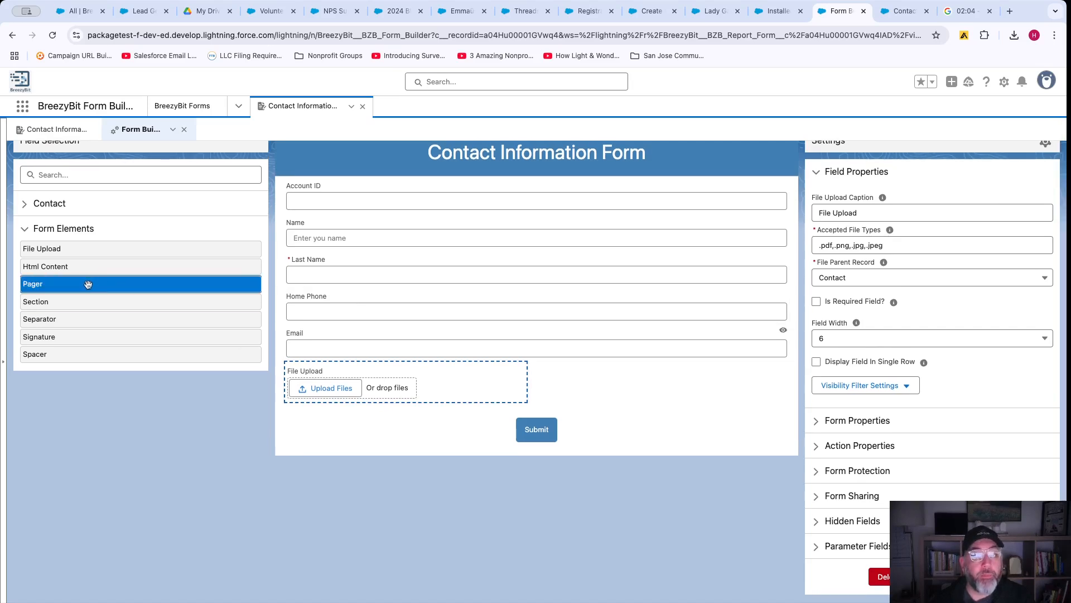
Insert a Pager between Name and Last Name, save, and reload the live form.
left_click_drag(88, 284, 412, 264)
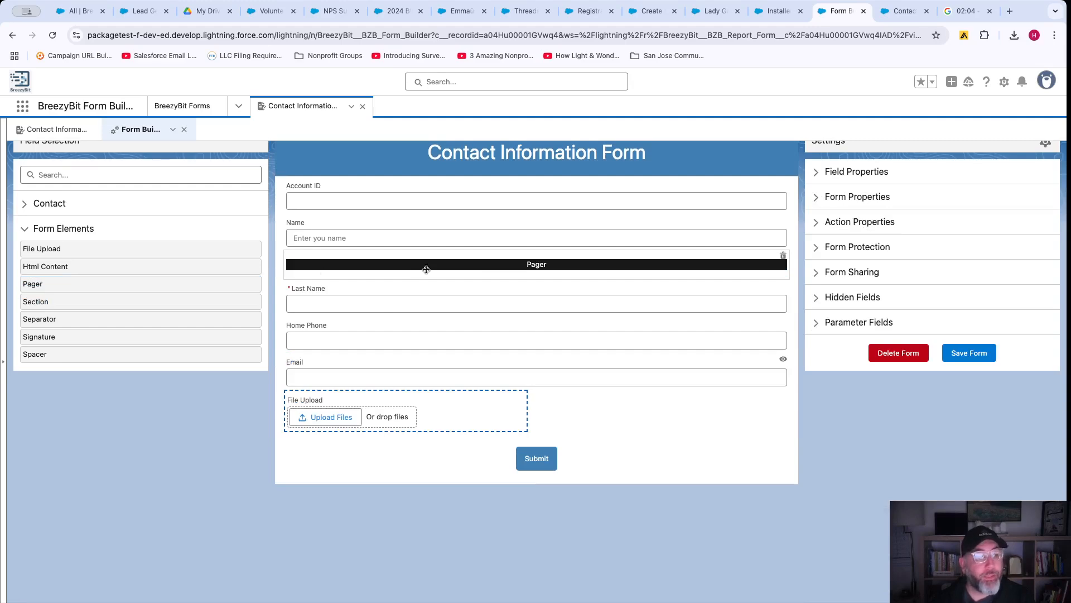
left_click(961, 350)
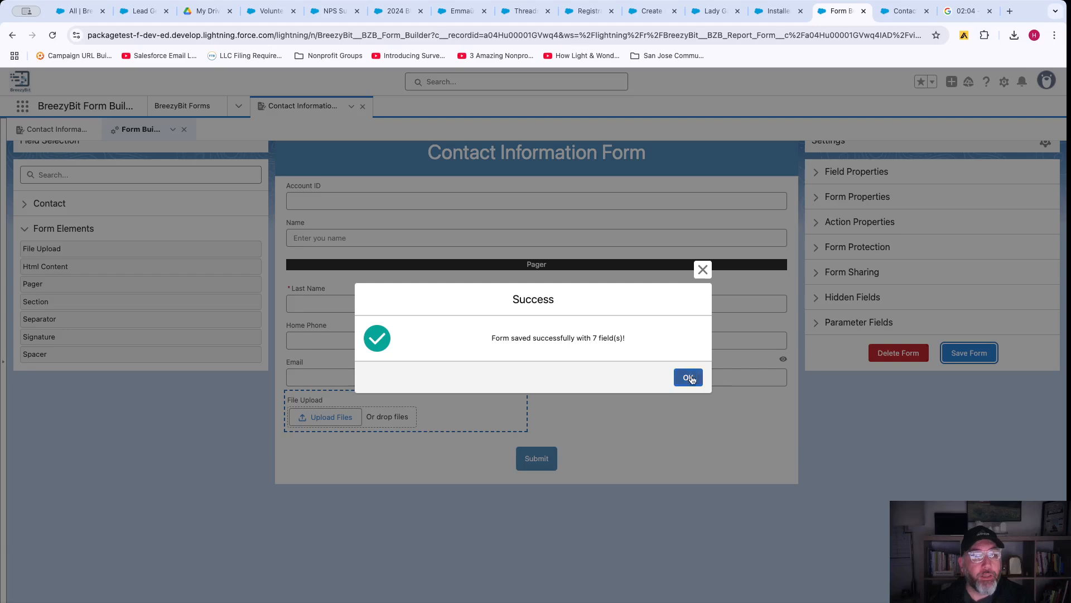
left_click(687, 378)
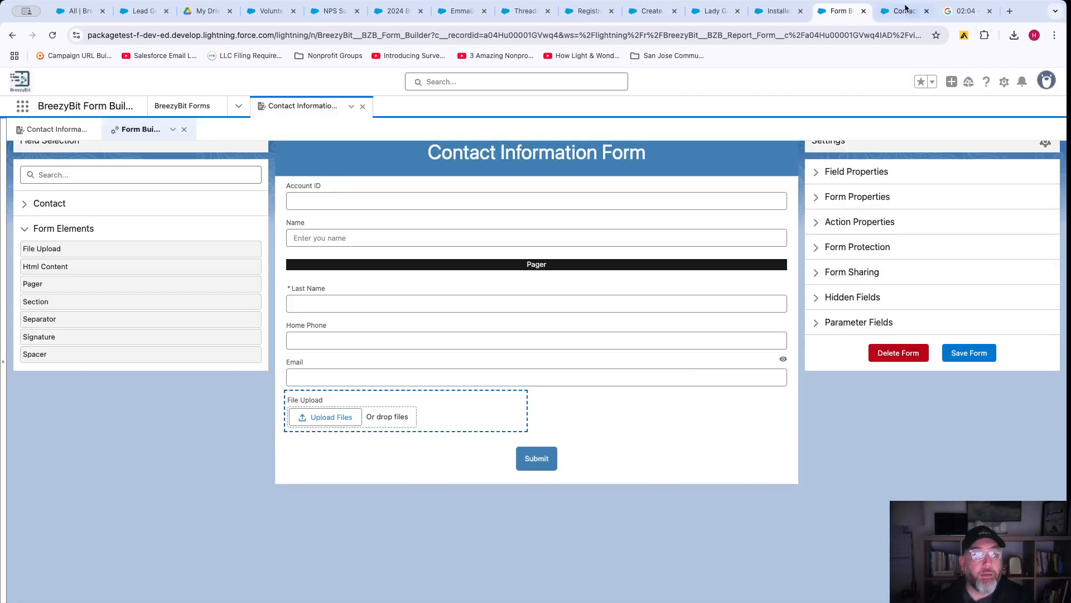
left_click(905, 8)
left_click(53, 36)
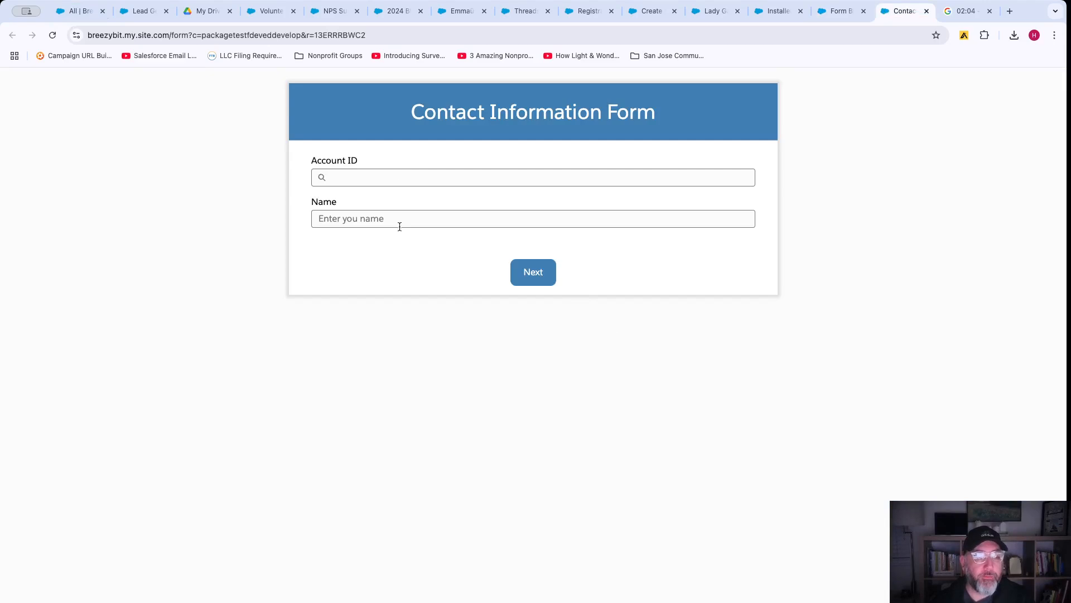
View the live form's second page (Last Name, Home Phone, File Upload), then go back to the builder.
left_click(533, 273)
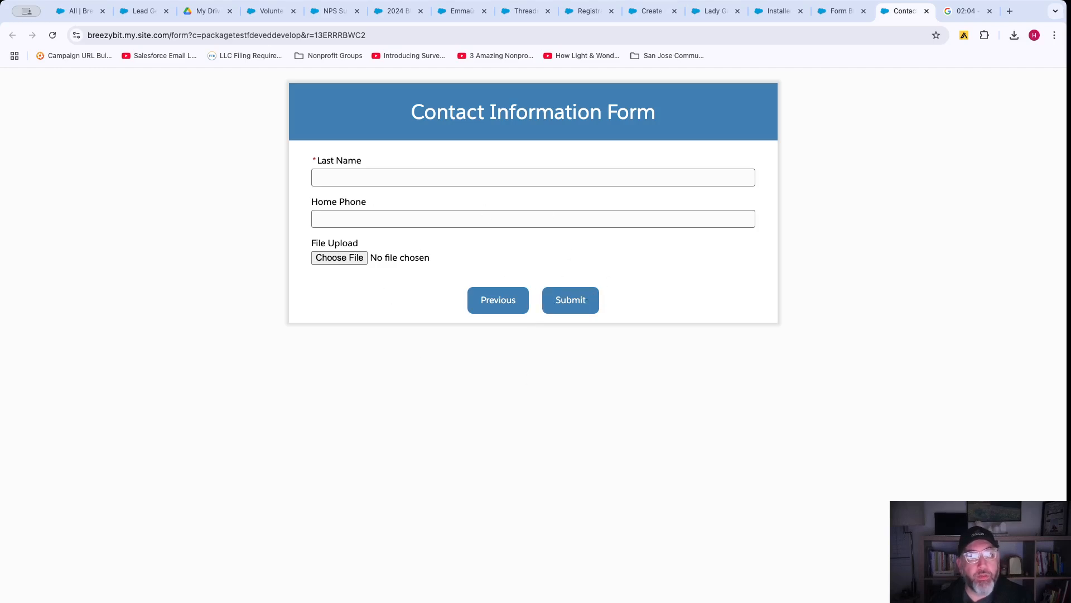
left_click(835, 12)
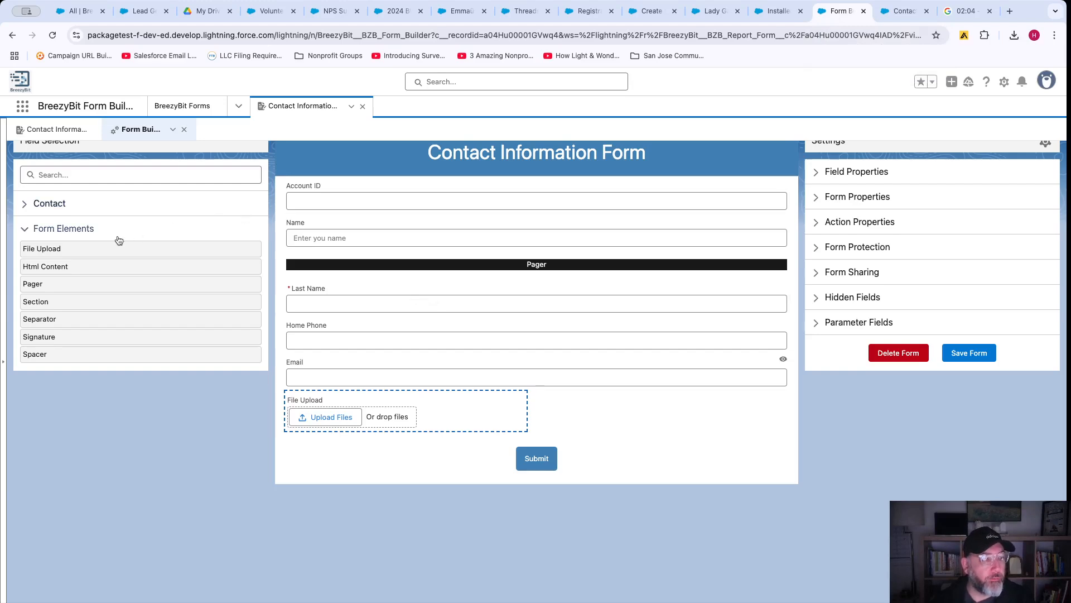
Add a Section above Account ID and title it 'Personal Information'.
left_click_drag(84, 294, 361, 179)
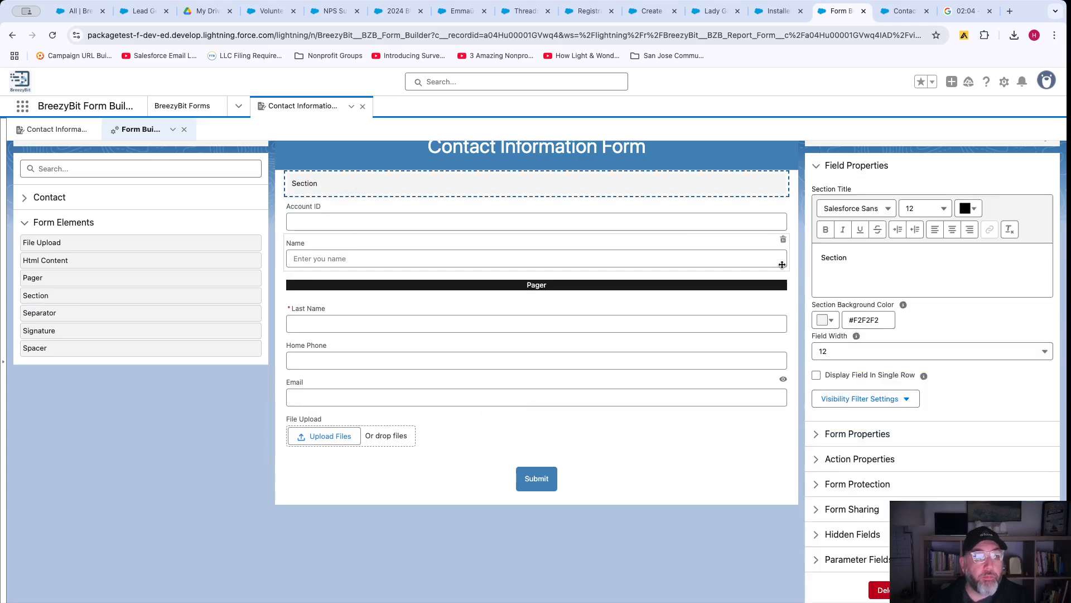
left_click(846, 263)
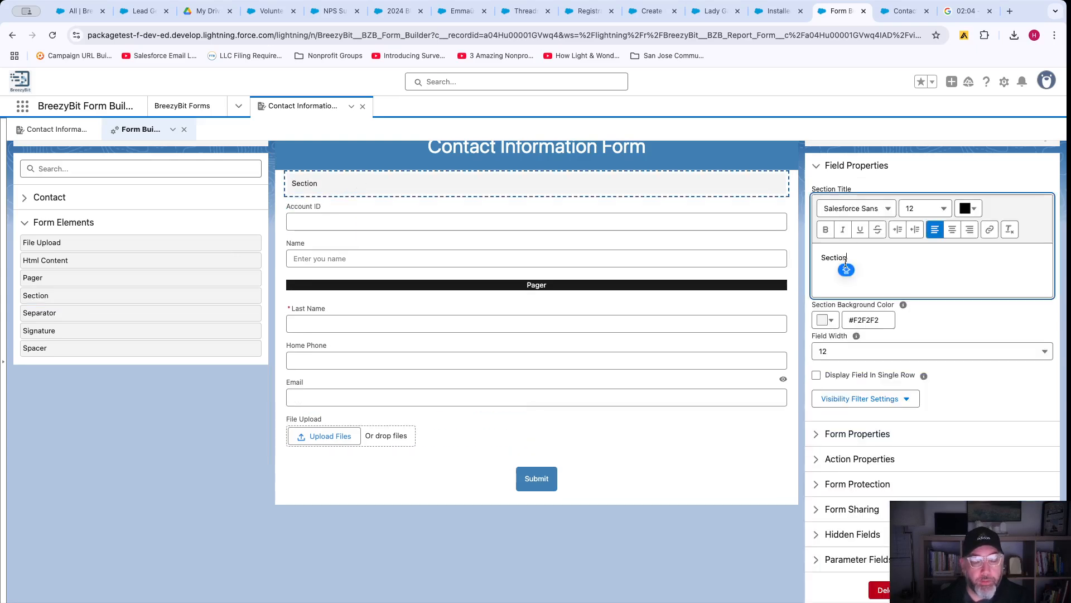
key("super+a")
type("pERSONAL oiNFO")
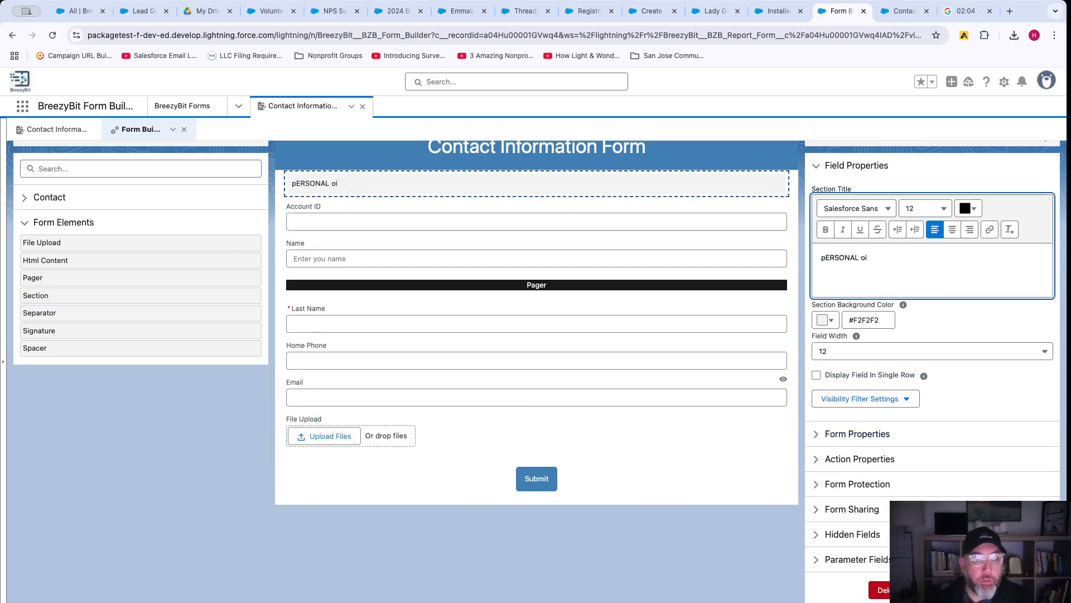
key("super+a")
key("BackSpace")
type("pERSONAL")
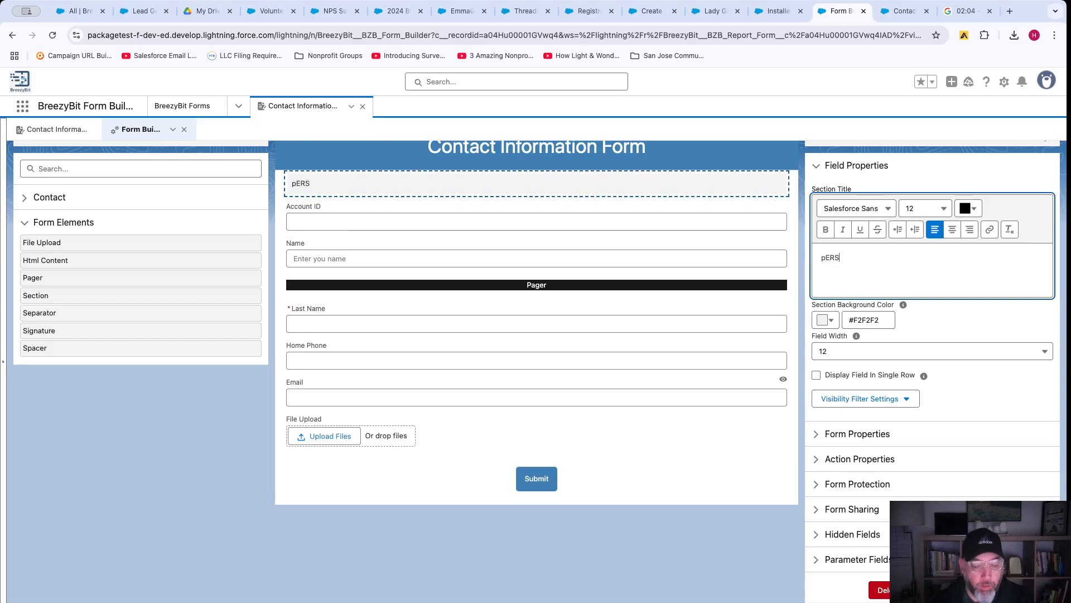
key("BackSpace")
key("BackSpace")
key("BackSpace")
key("BackSpace")
key("BackSpace")
key("BackSpace")
key("BackSpace")
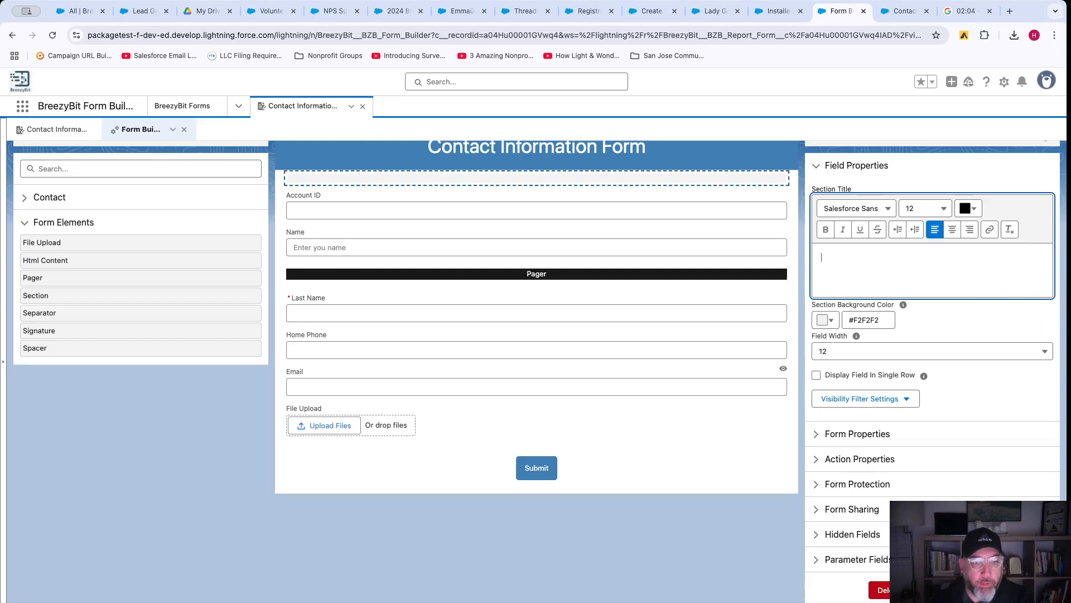
type("Person")
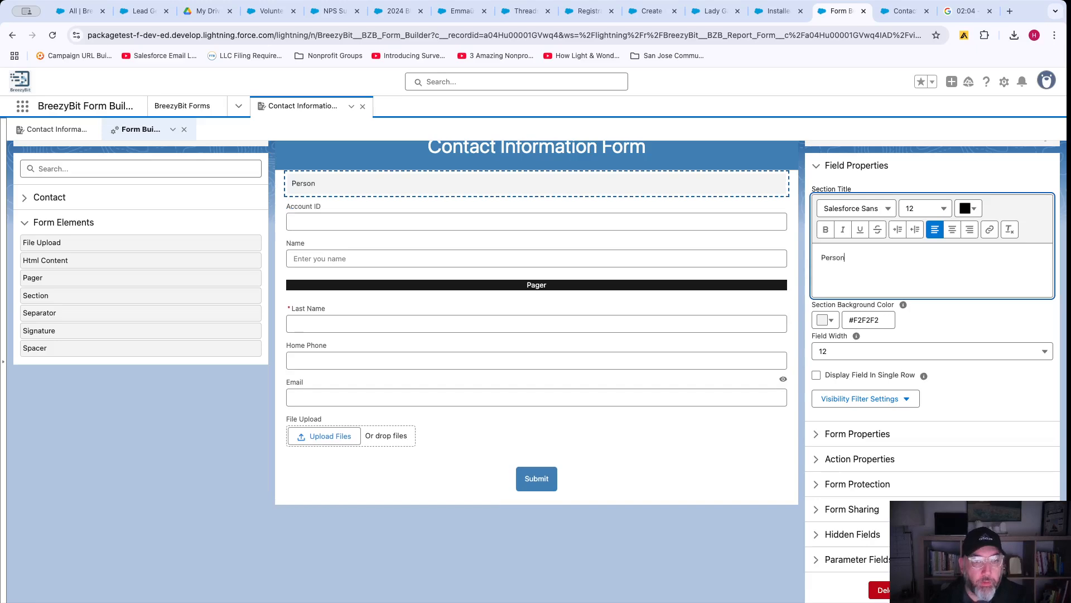
type("al Information")
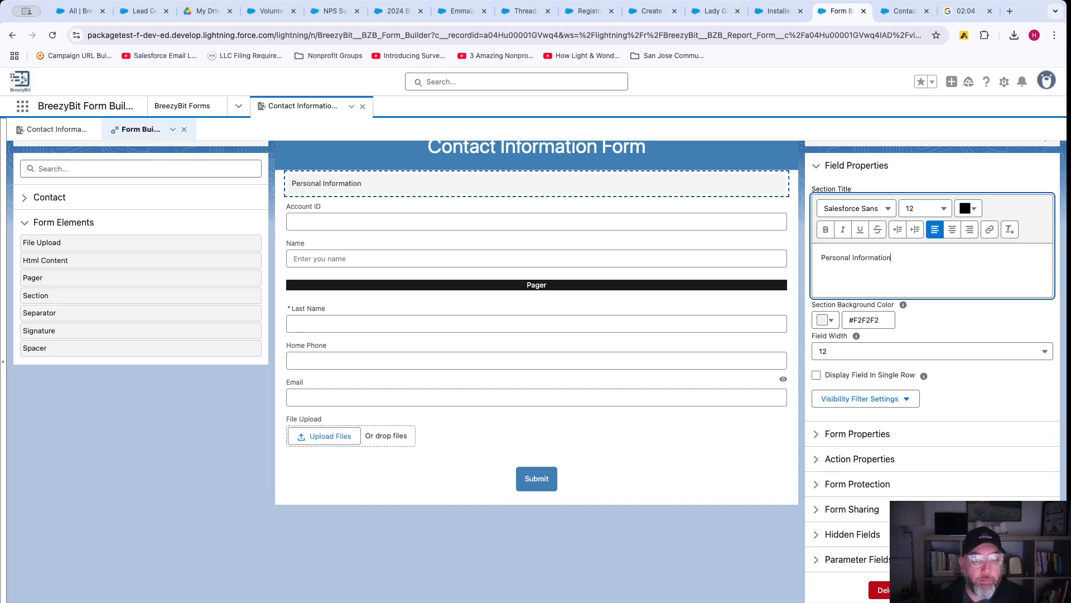
Format the Personal Information title bold at font size 16.
key("ctrl+a")
left_click(826, 229)
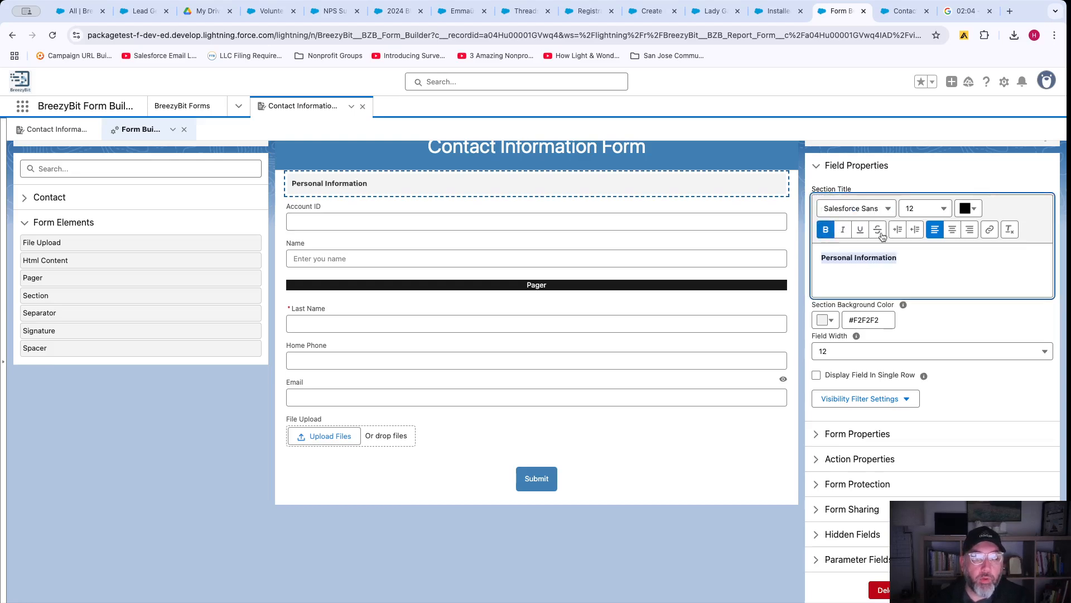
left_click(946, 216)
left_click(889, 345)
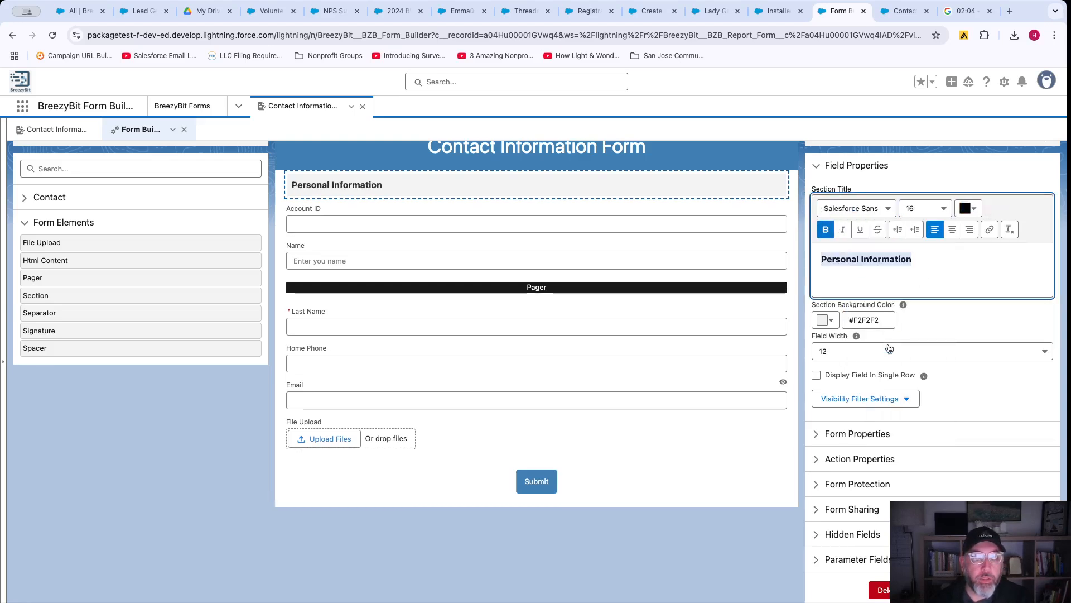
left_click(970, 214)
left_click(887, 254)
key("ctrl+a")
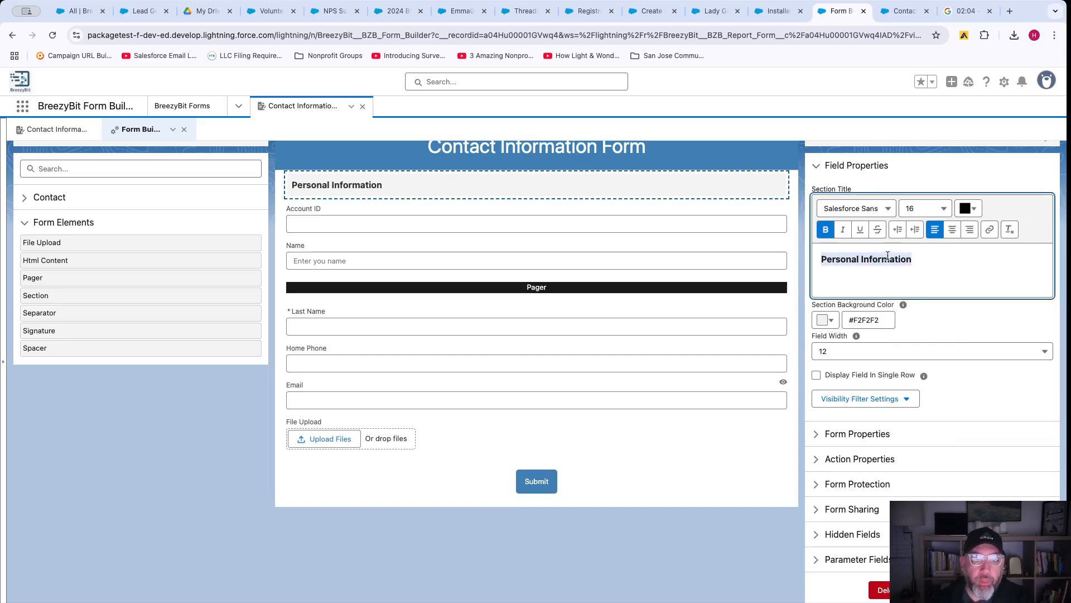
left_click(971, 208)
Colour the title red #C32020, give the section a #5CE427 green background, and add a Signature field beside File Upload.
left_click(956, 240)
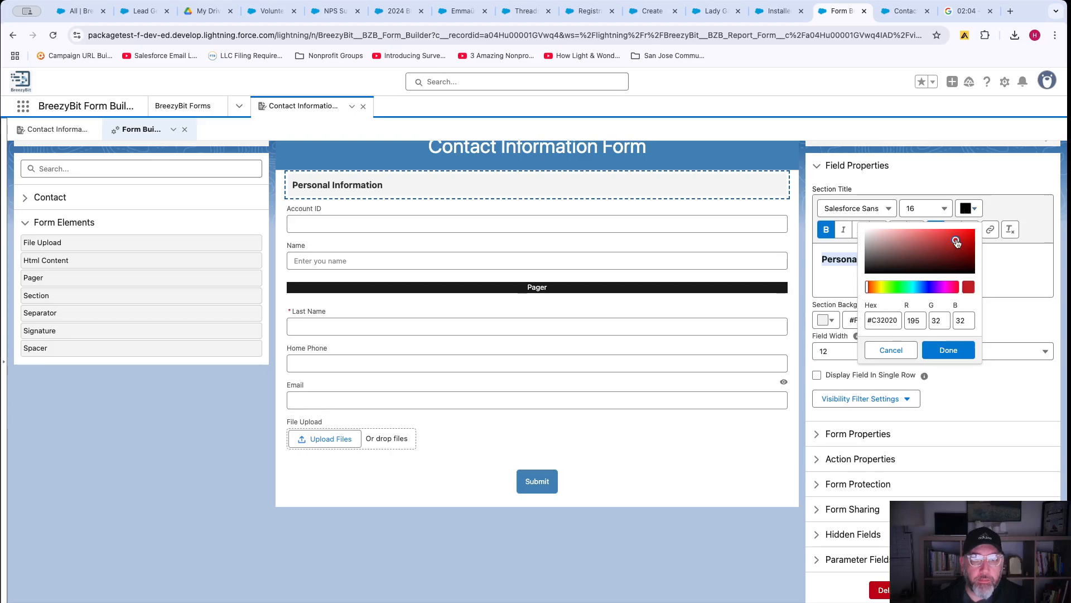
left_click(956, 350)
left_click(827, 320)
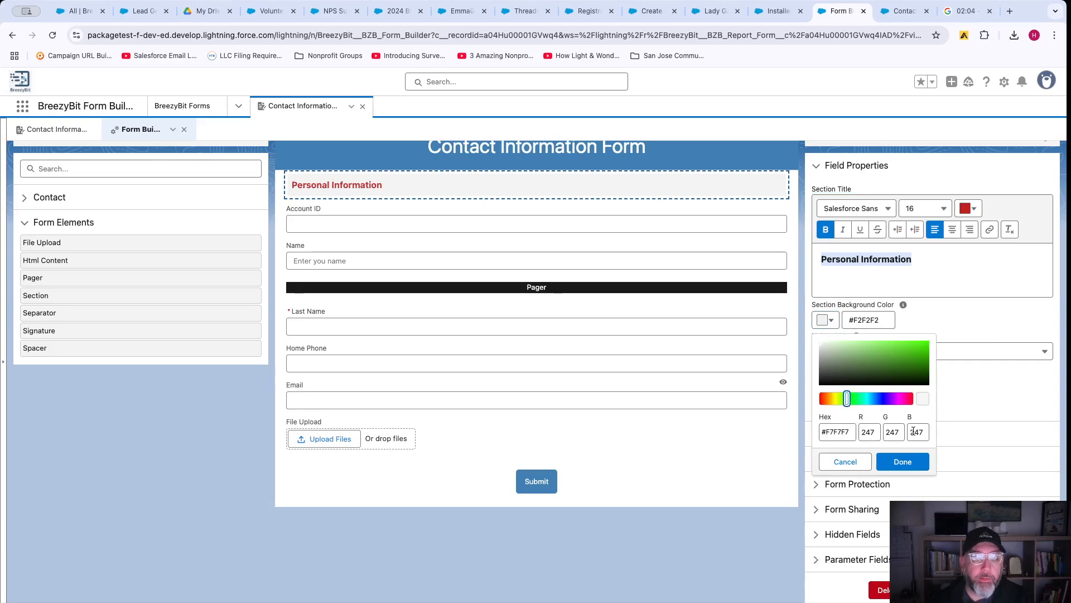
left_click(906, 463)
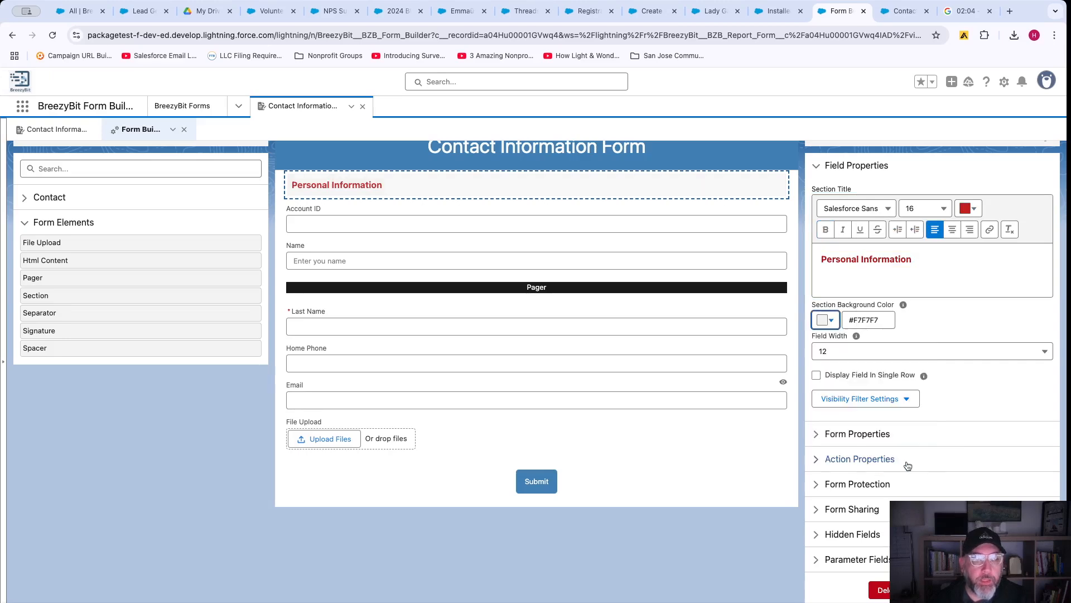
left_click(828, 321)
left_click(854, 401)
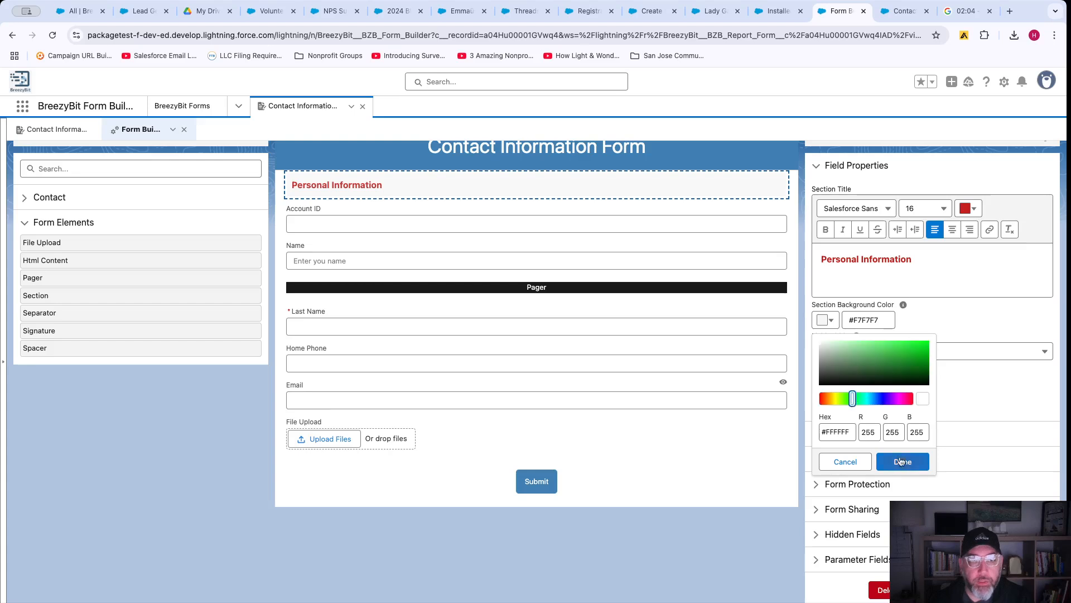
left_click(902, 463)
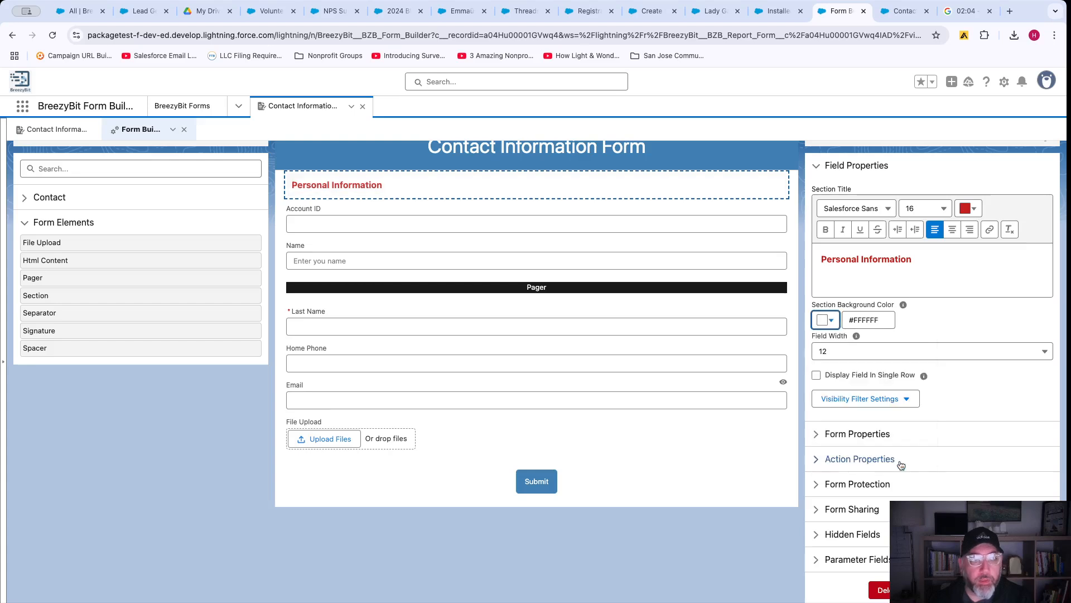
left_click(828, 321)
left_click(848, 399)
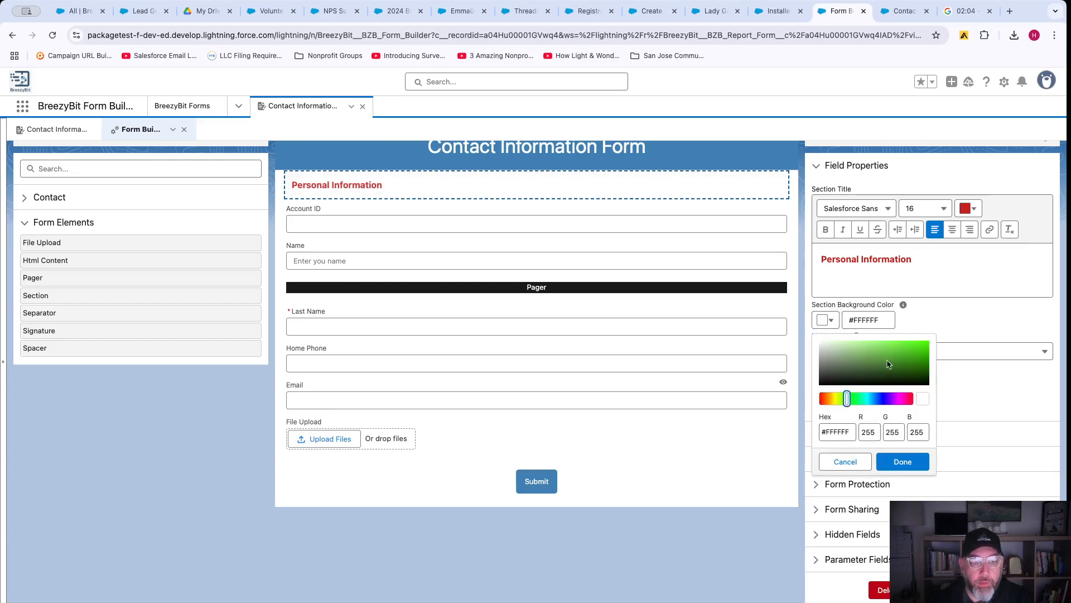
left_click(910, 347)
left_click(899, 463)
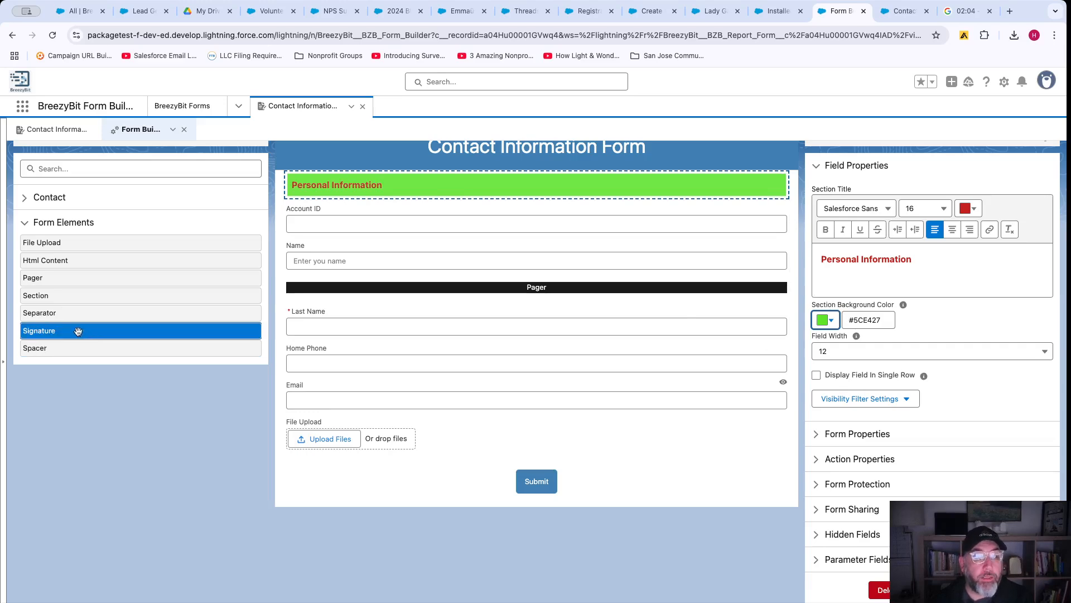
mouse_move(77, 331)
left_mouse_down()
mouse_move(450, 430)
mouse_move(438, 434)
mouse_move(445, 443)
left_mouse_up()
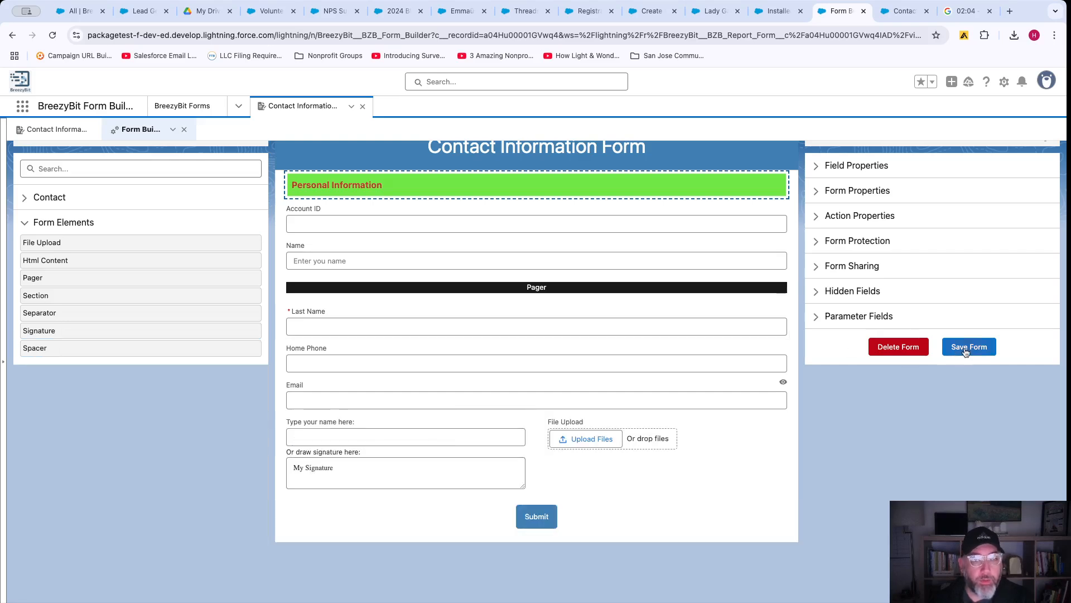
Link the Signature field to the Contact record and confirm the 9-field form saved.
left_click(430, 437)
left_click(834, 242)
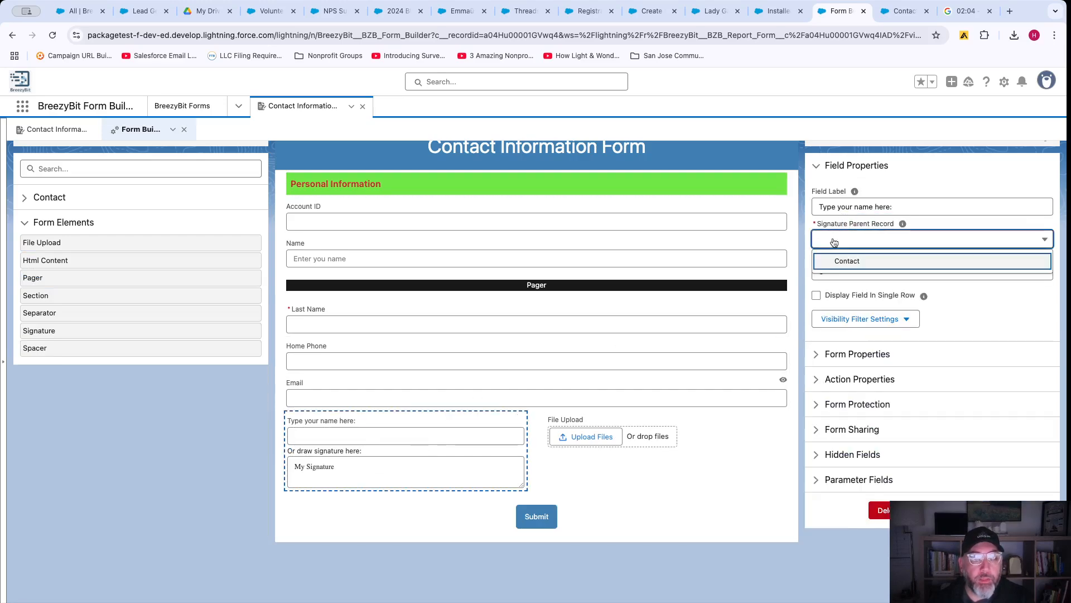
left_click(842, 261)
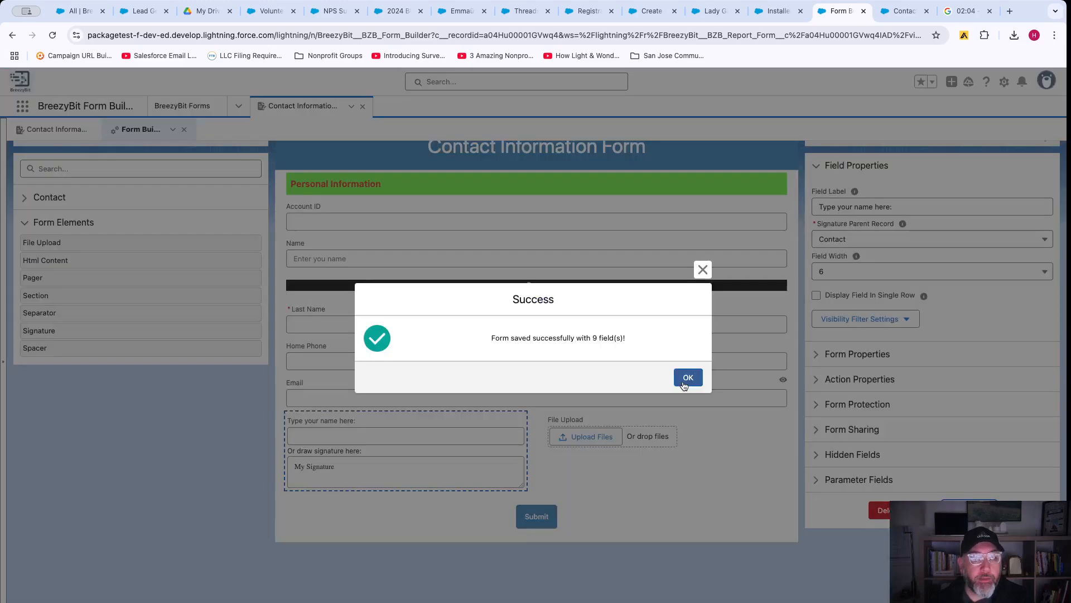
left_click(687, 379)
Reload the live form and advance to its second page.
left_click(901, 12)
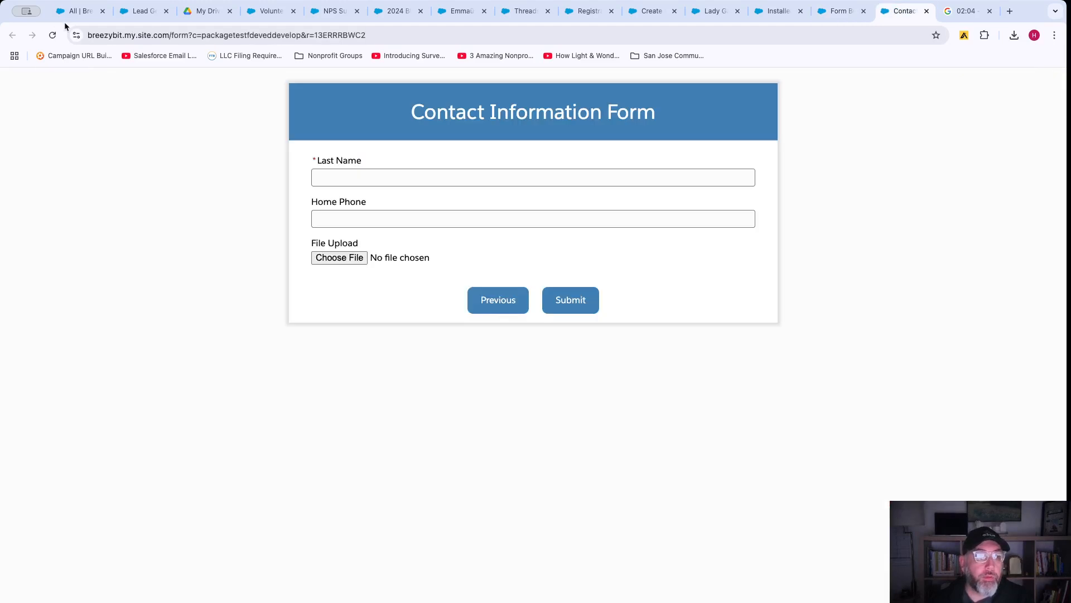
left_click(53, 35)
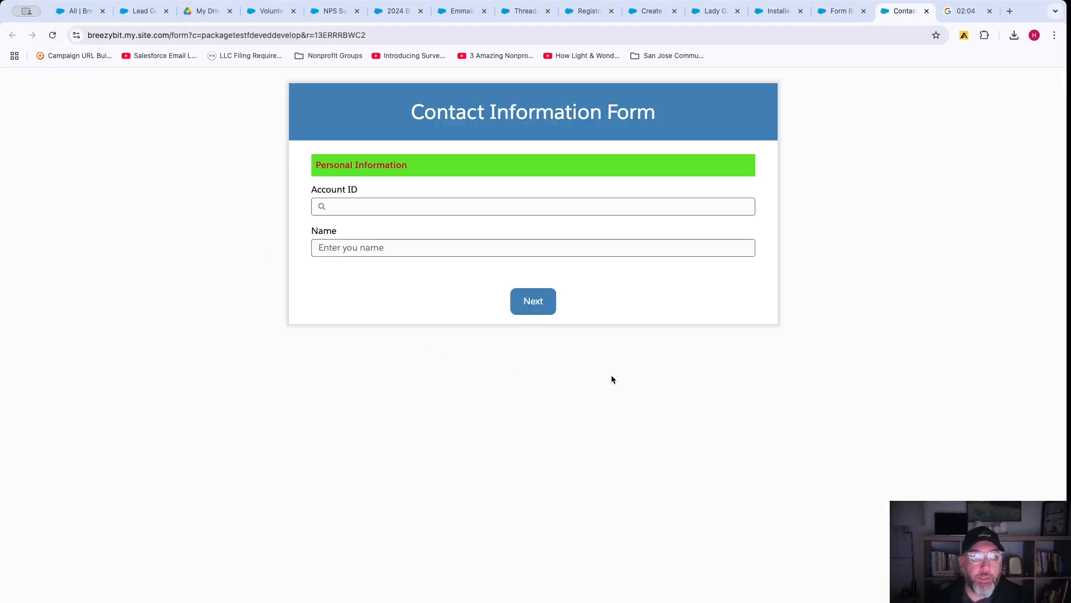
left_click(530, 305)
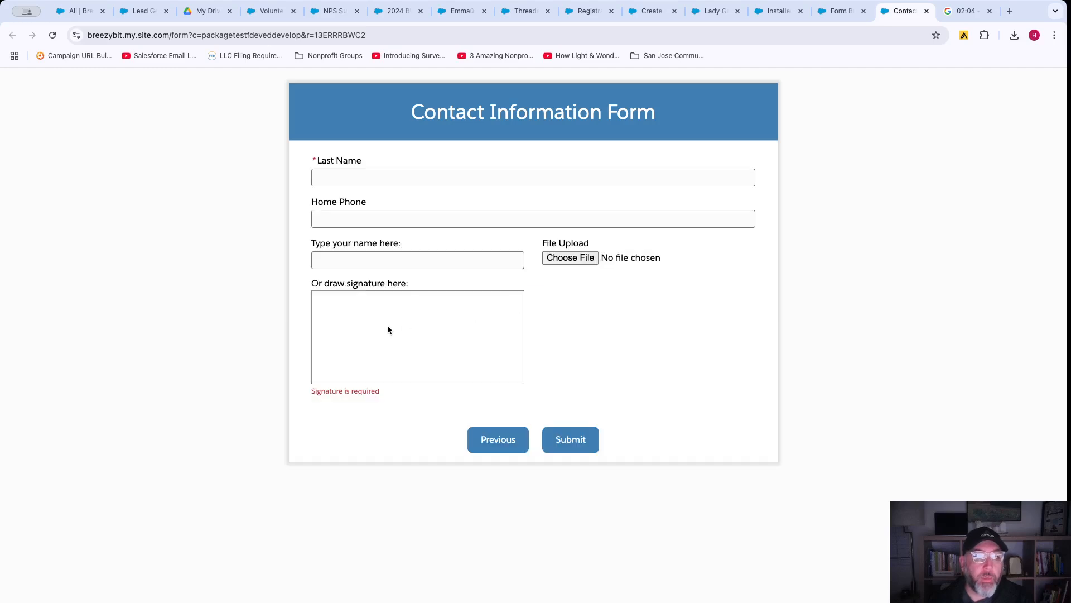
Test the signature's name field and draw a sample signature, then return to page one.
left_click(359, 261)
type("HAkan")
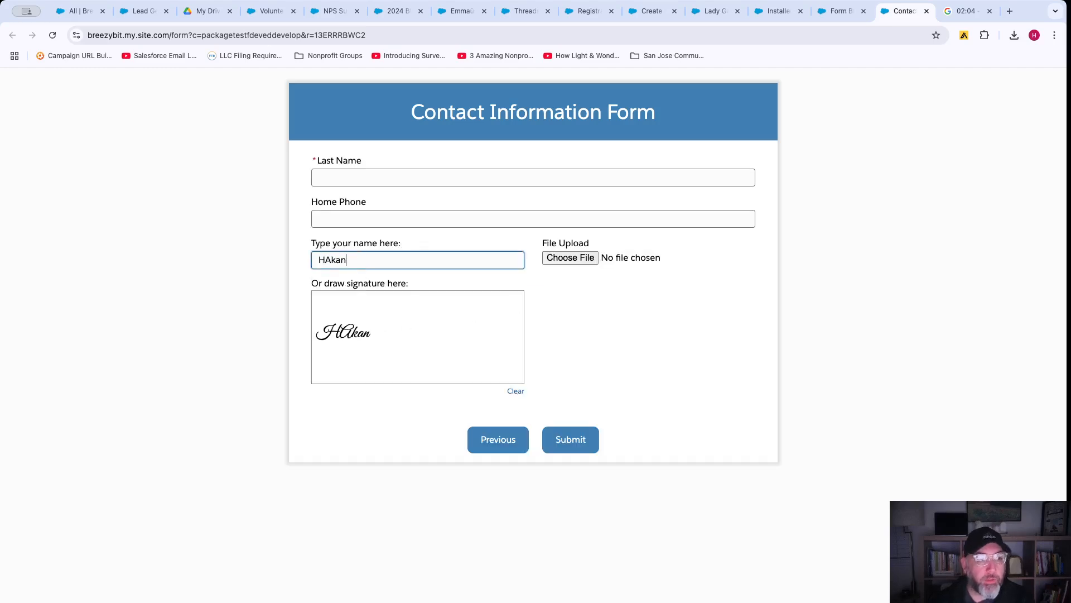
key("BackSpace")
key("BackSpace")
key("BackSpace")
key("BackSpace")
type("akan")
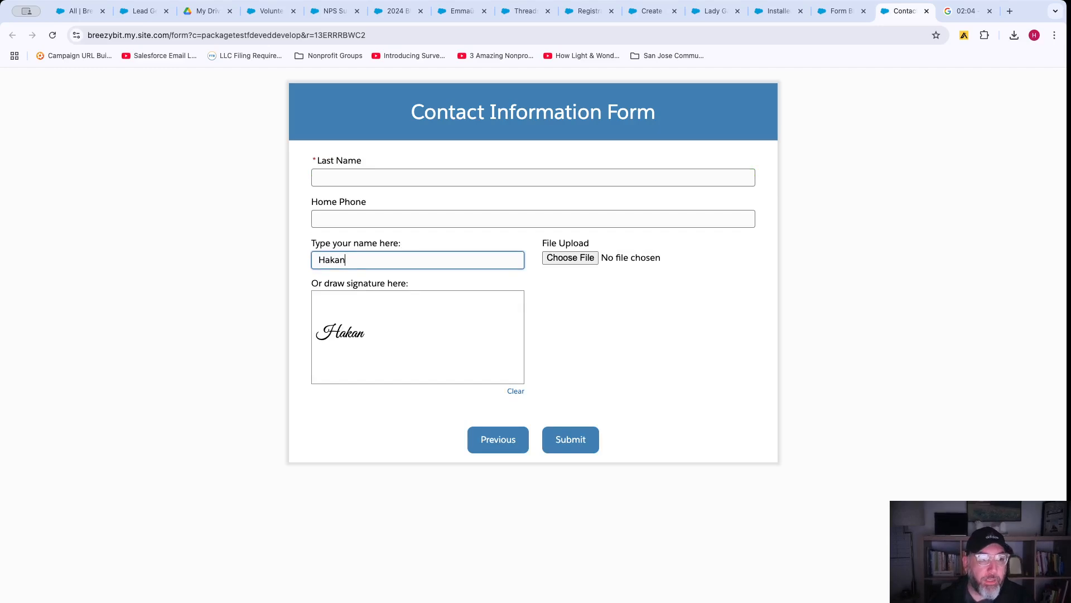
key("BackSpace")
key("BackSpace")
key("BackSpace")
key("BackSpace")
key("BackSpace")
mouse_move(328, 333)
left_mouse_down()
mouse_move(464, 335)
mouse_move(509, 320)
left_mouse_up()
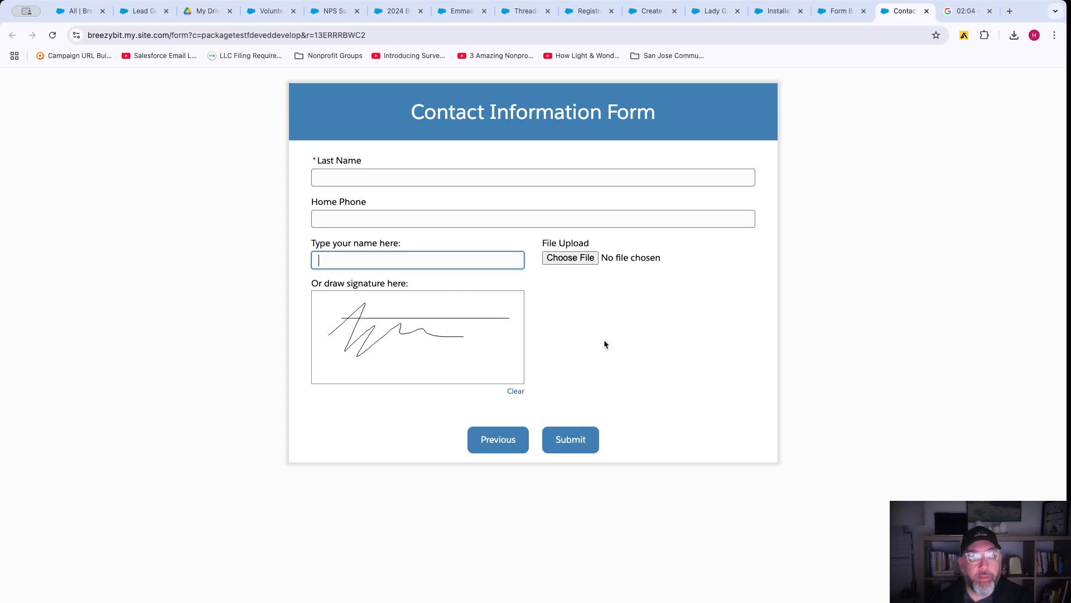
left_click(835, 15)
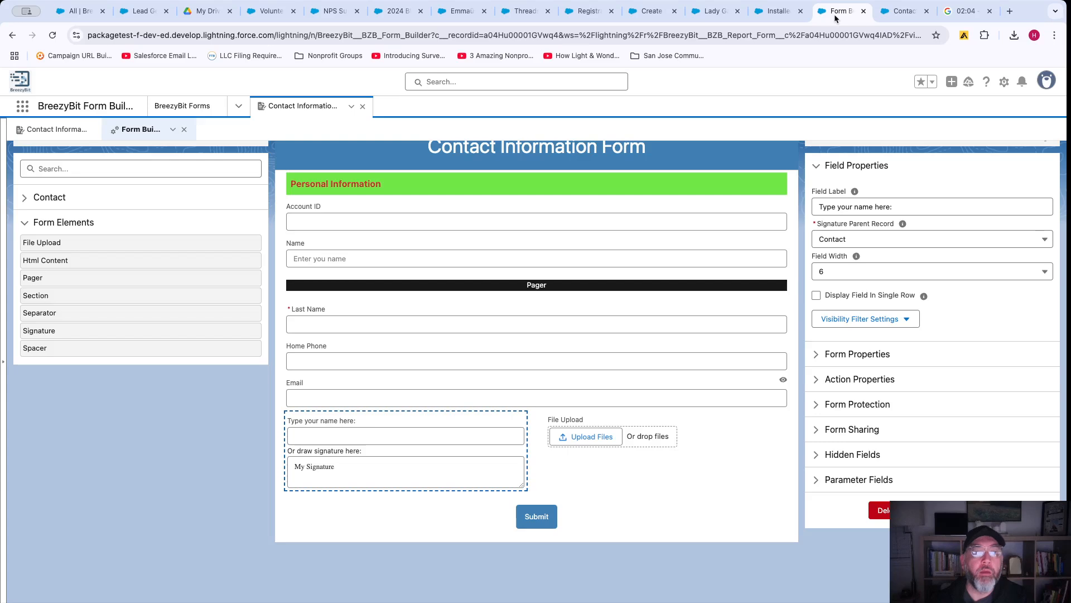
left_click(903, 11)
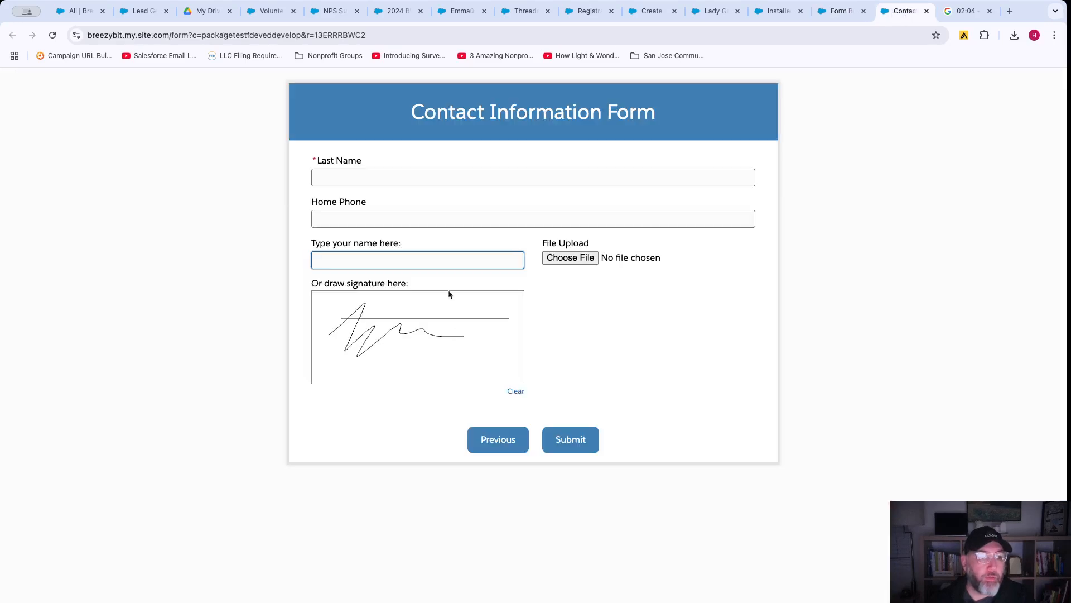
left_click(491, 441)
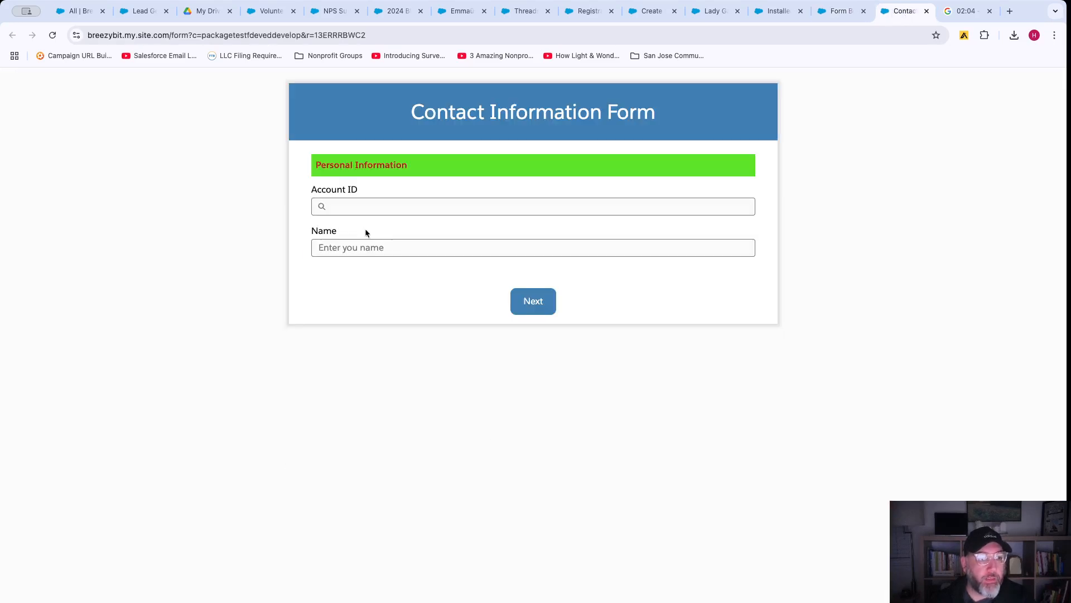
Enter the contact's first name, then their last name and e-mail on page two.
left_click(363, 248)
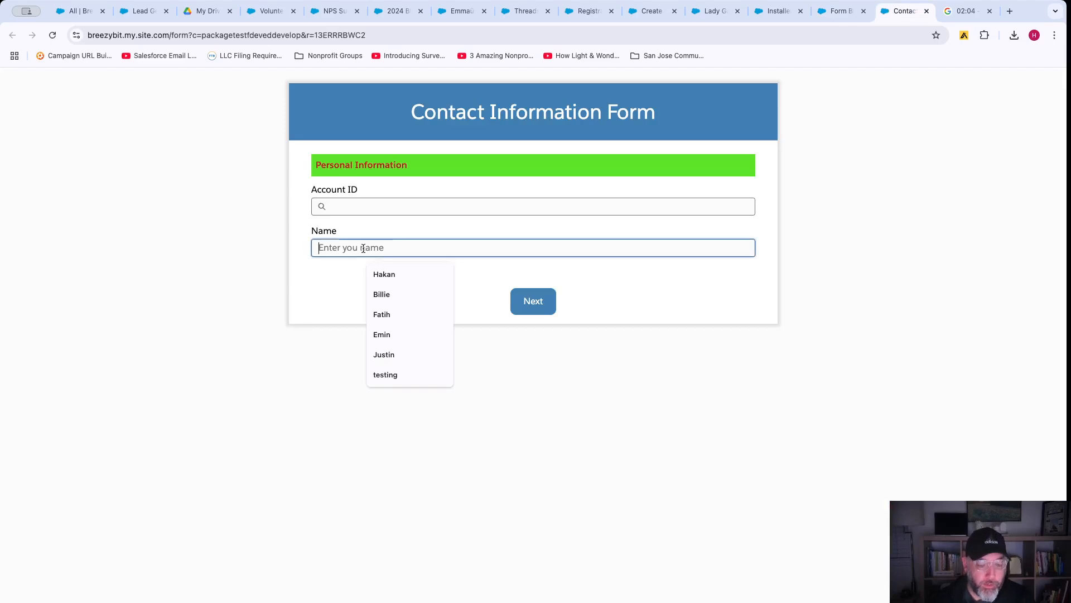
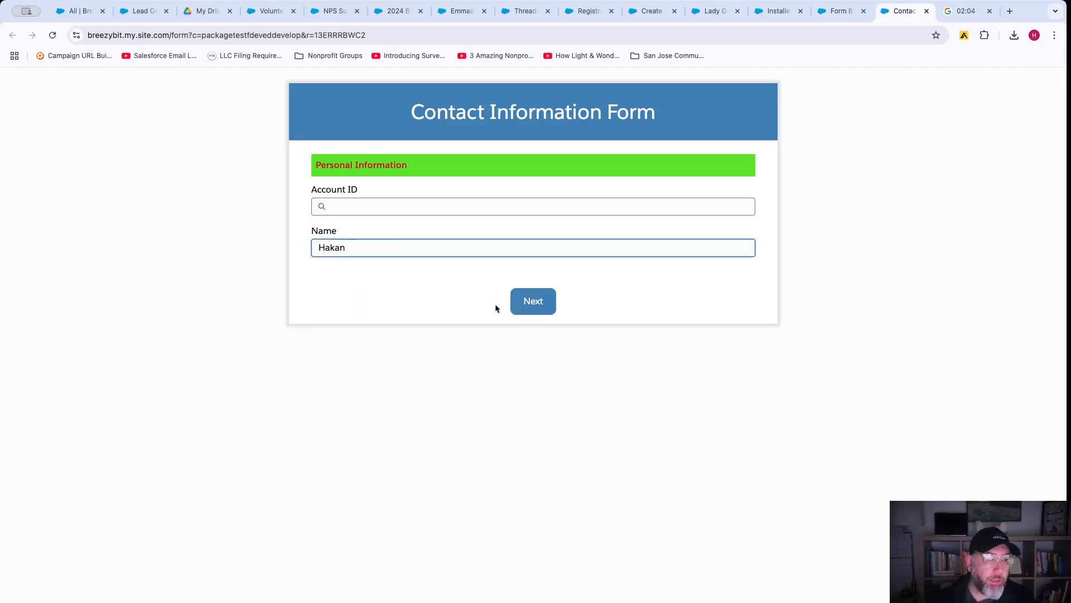
left_click(529, 301)
left_click(360, 178)
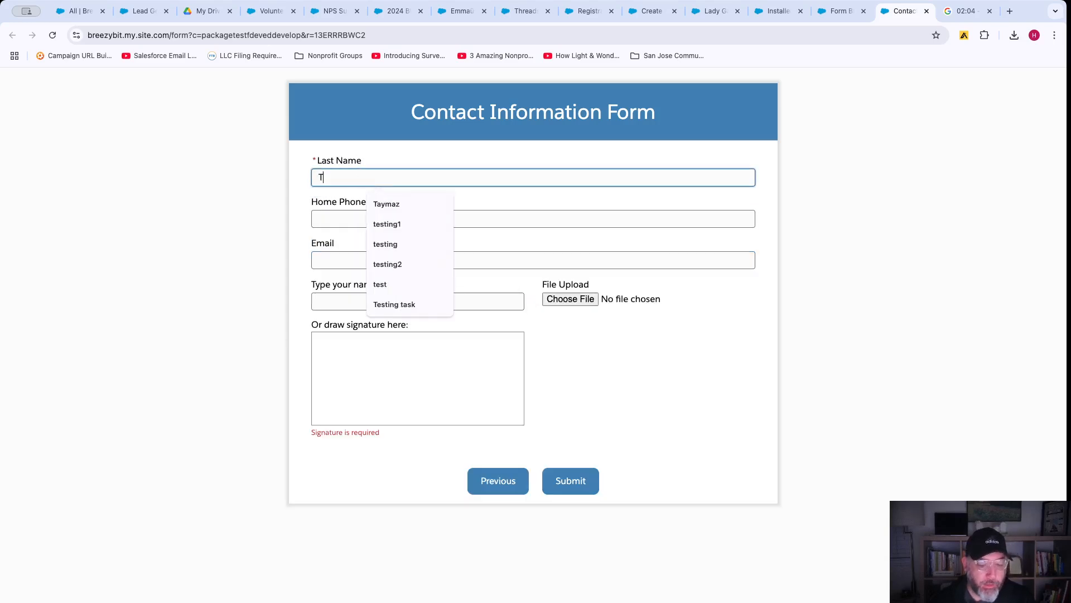
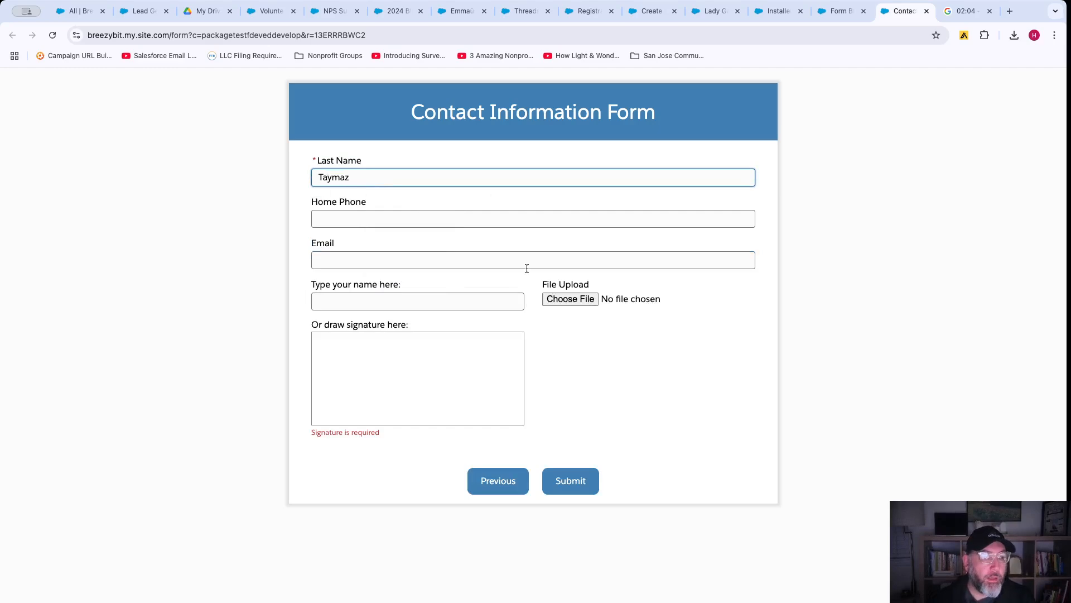
left_click(397, 265)
left_click(473, 303)
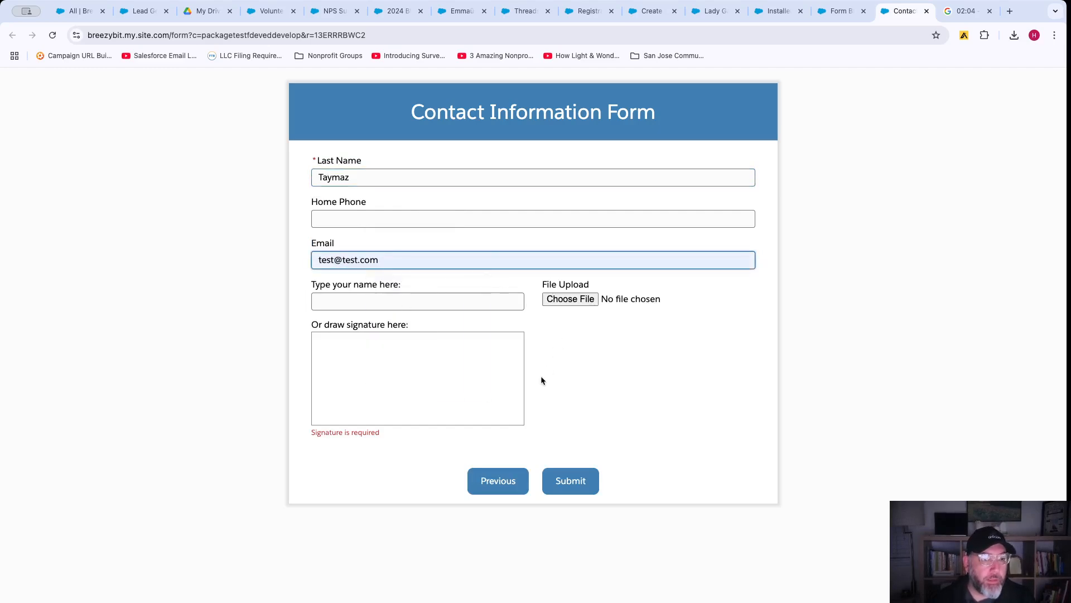
Draw a signature, attach please.png, and submit the form.
left_click_drag(321, 384, 453, 371)
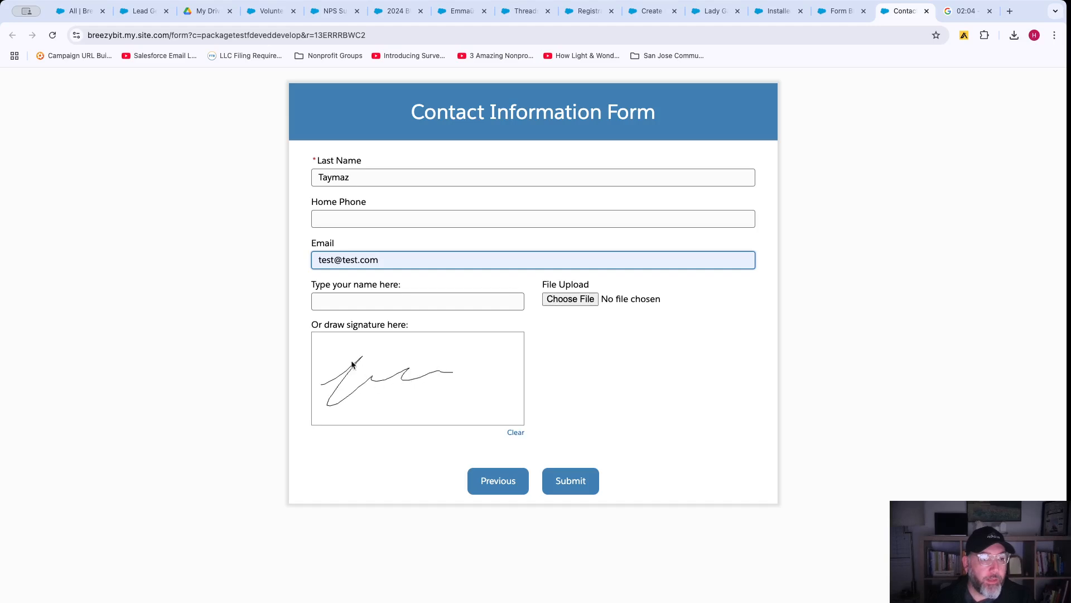
left_click_drag(349, 359, 502, 352)
left_click(570, 299)
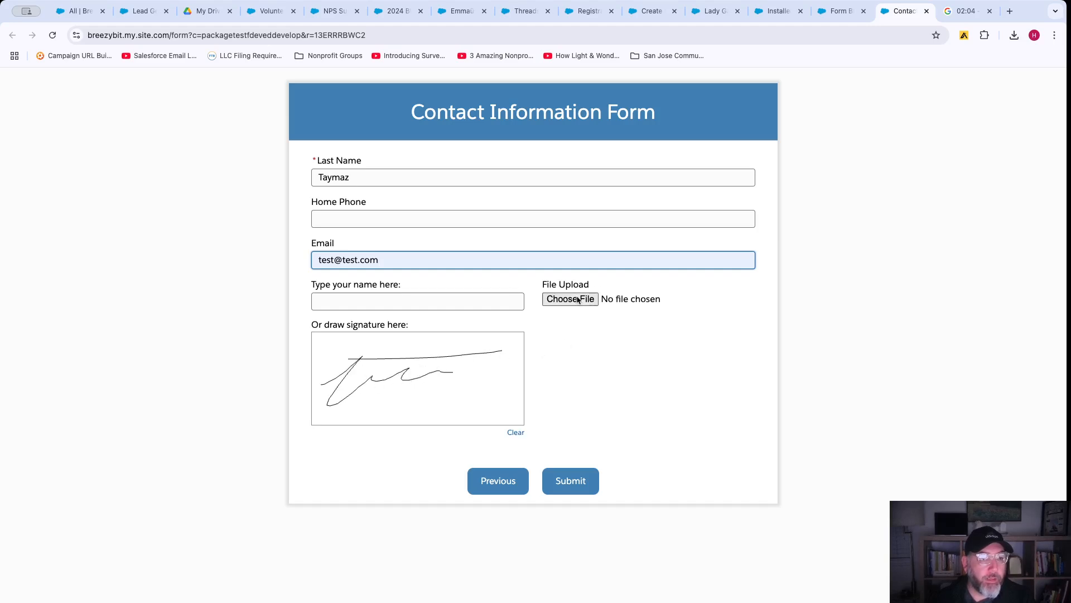
scroll(279, 335, "down", 5)
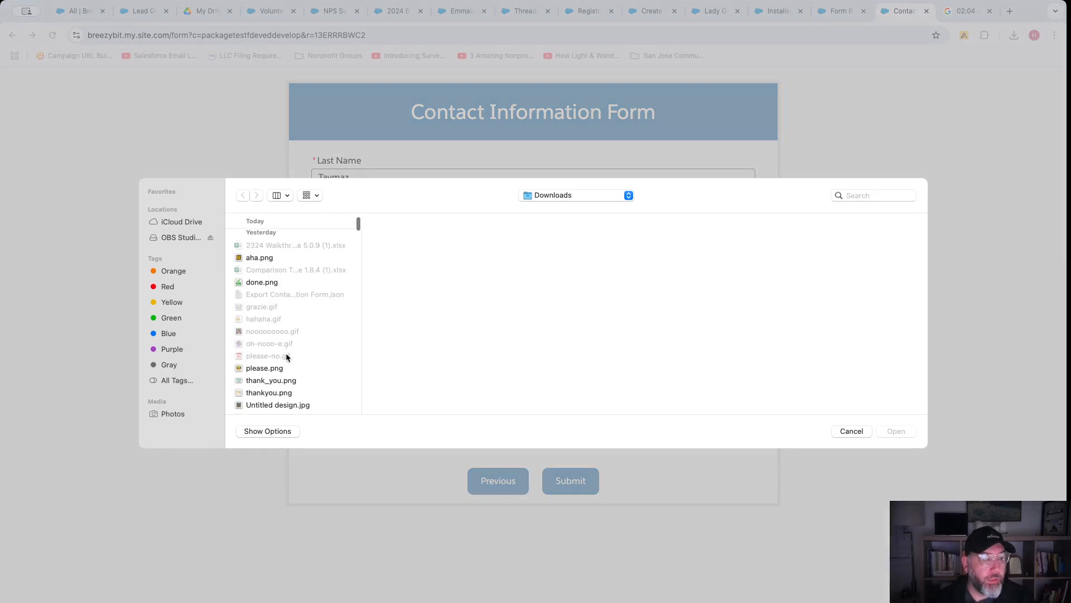
left_click(274, 368)
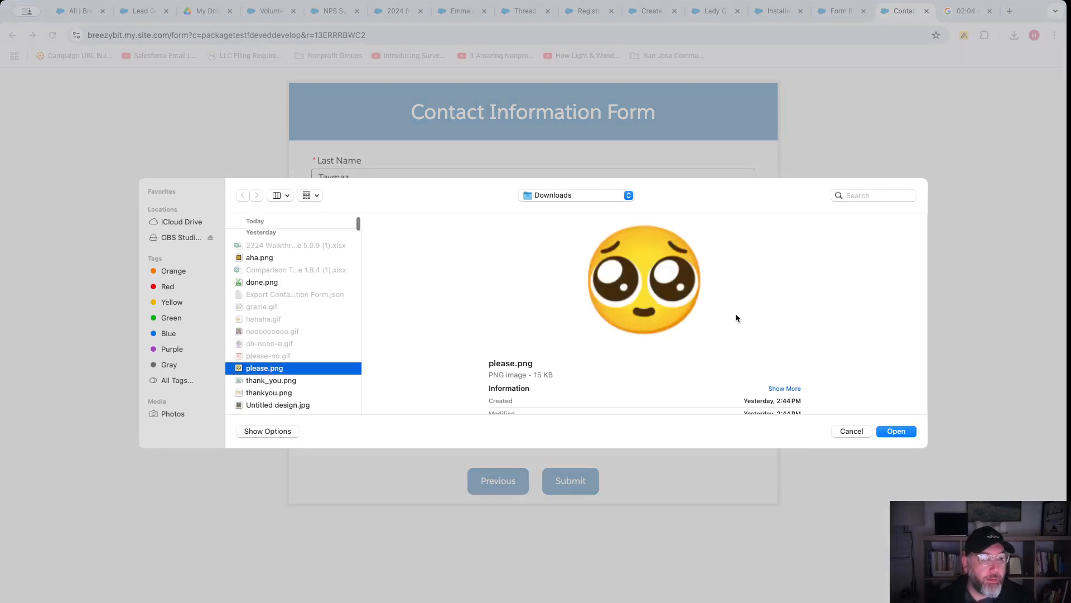
left_click(898, 432)
left_click(579, 479)
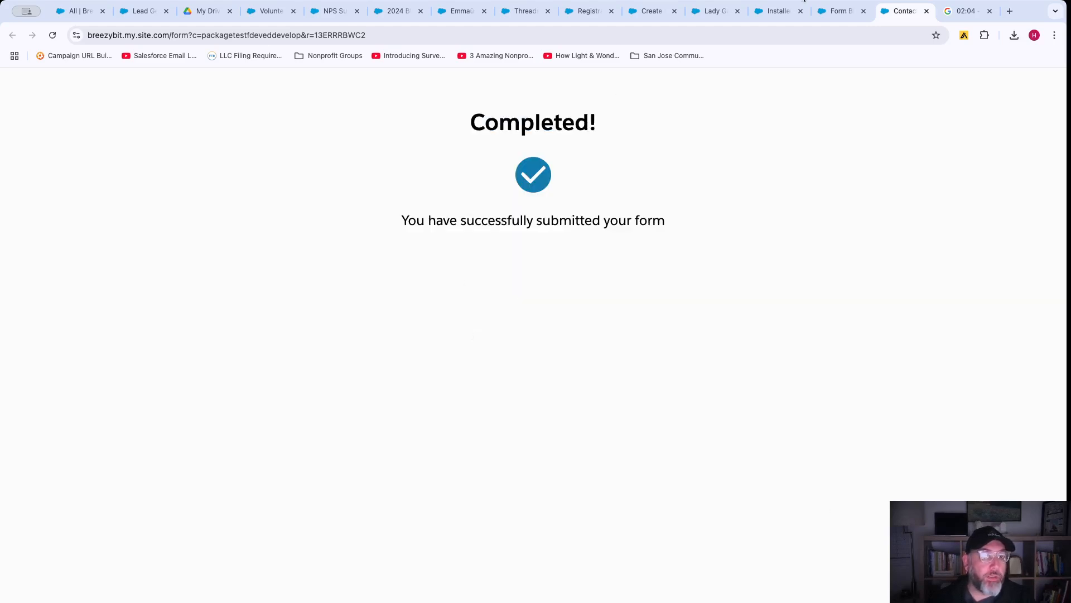
key("ctrl+shift+Tab")
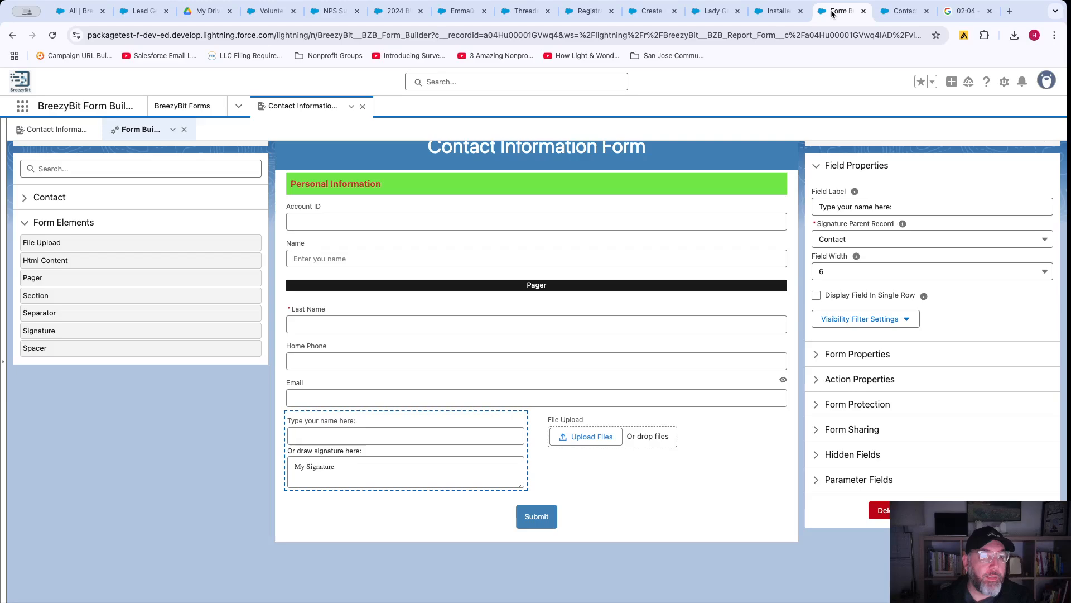
Open the Sales app's Contacts list and view the newly submitted contact's record.
left_click(22, 106)
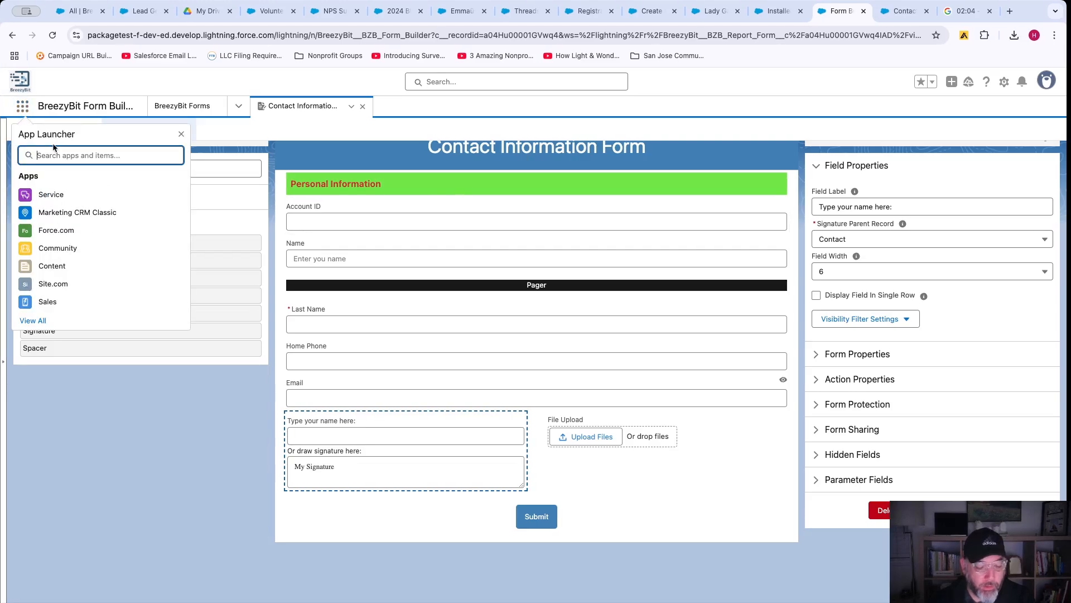
type("sales")
left_click(49, 196)
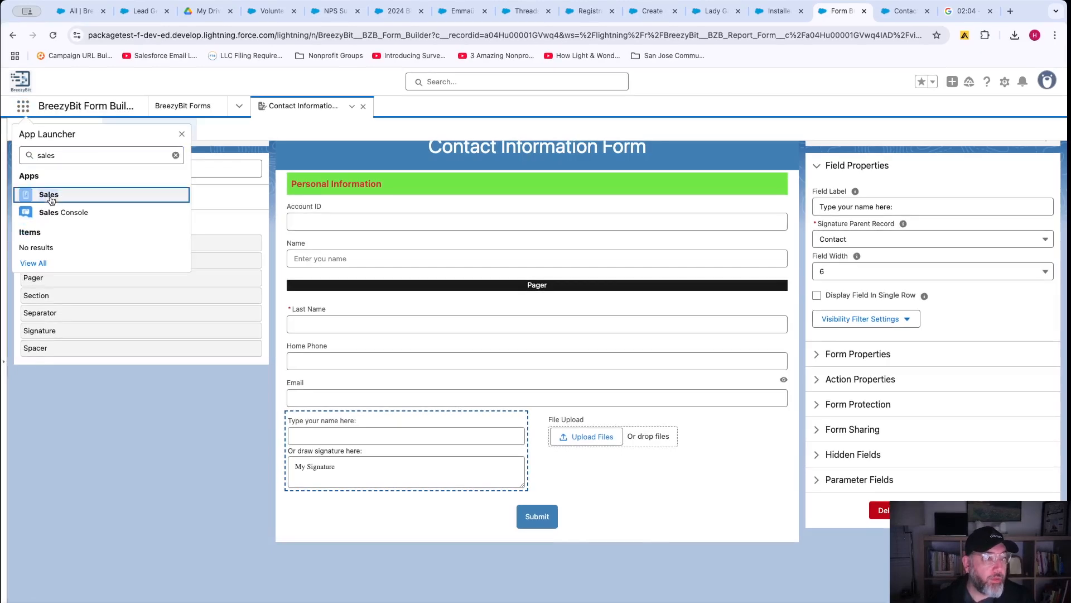
left_click(62, 202)
left_click(906, 11)
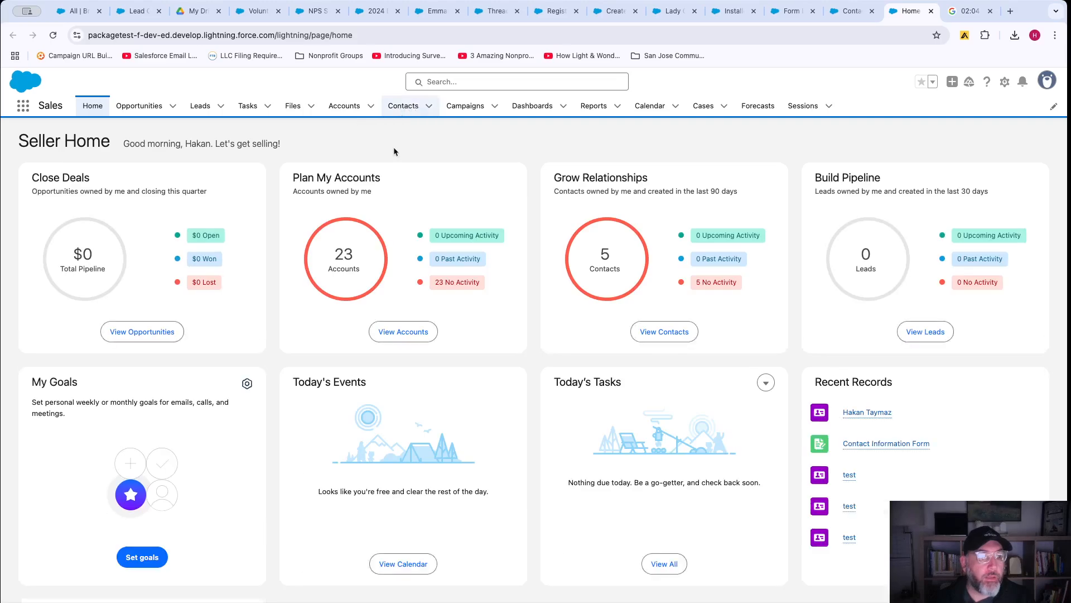
left_click(403, 105)
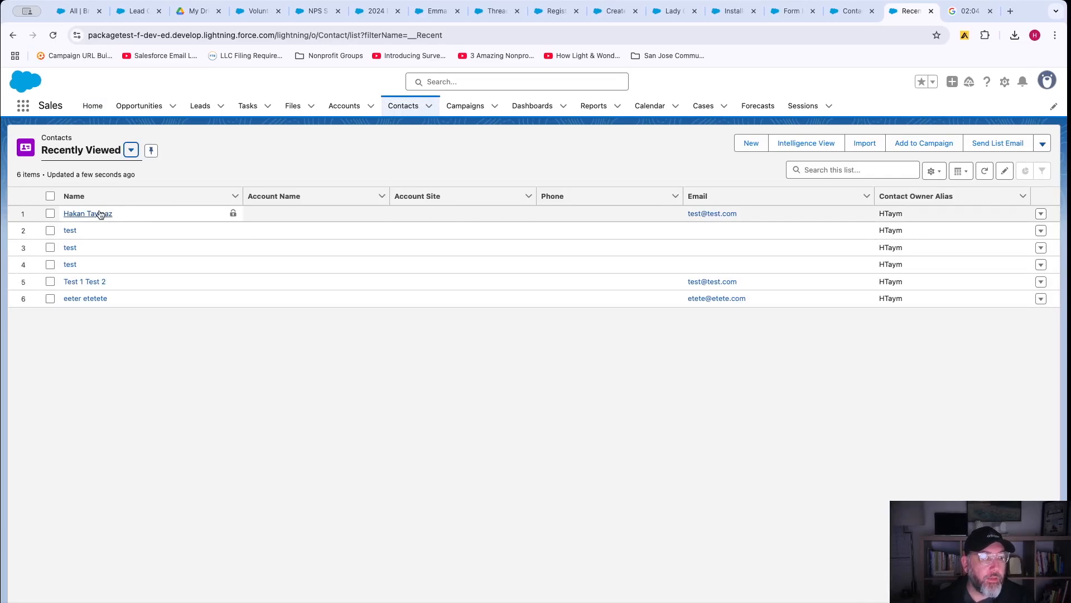
left_click(101, 213)
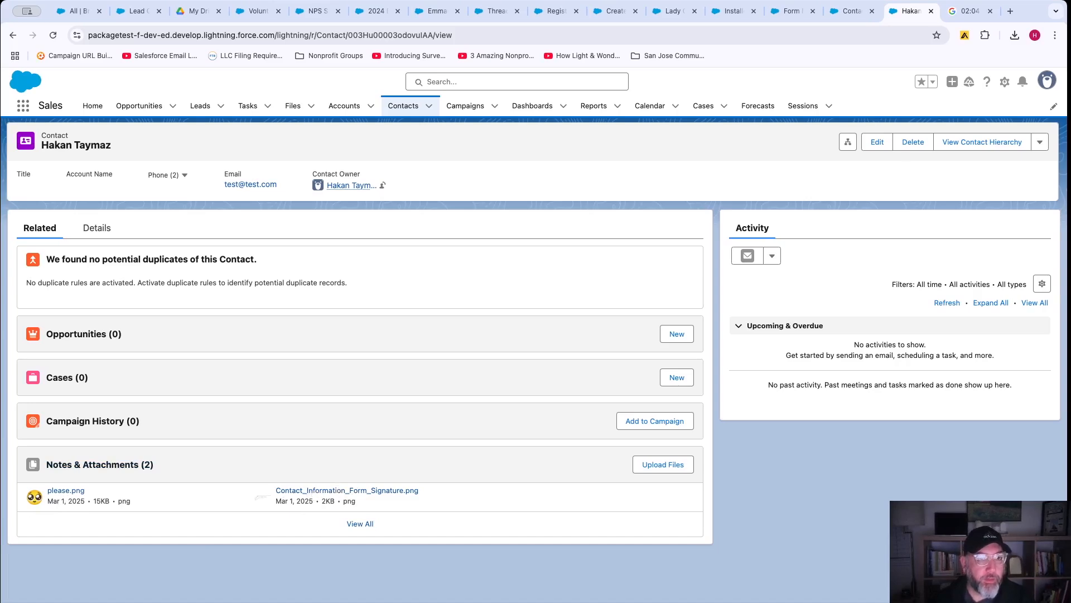
Return to the Form Builder tab and close the app search panel.
left_click(844, 12)
left_click(786, 15)
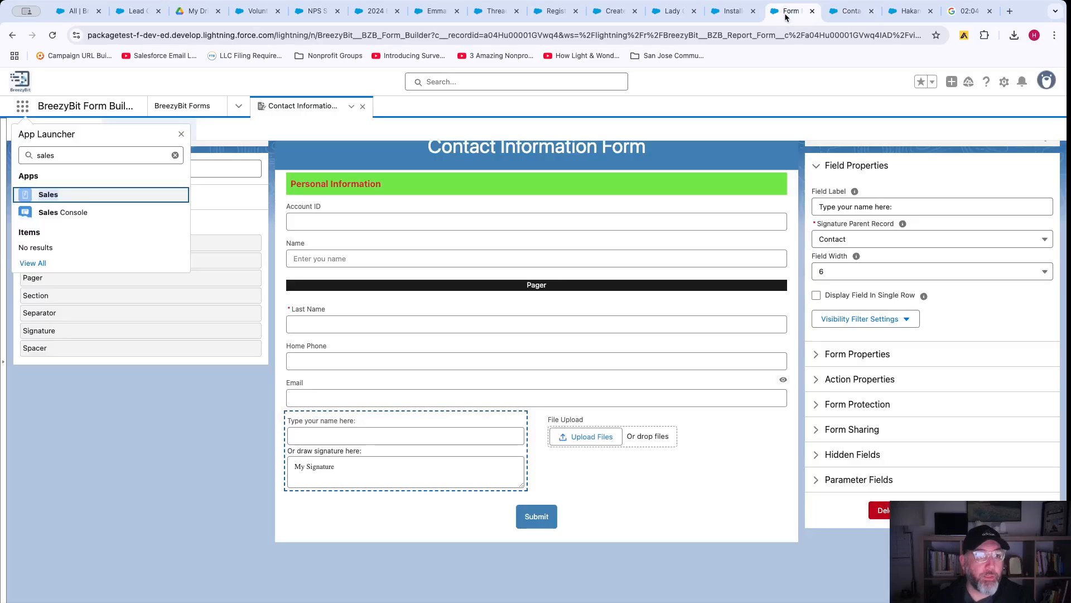
left_click(105, 394)
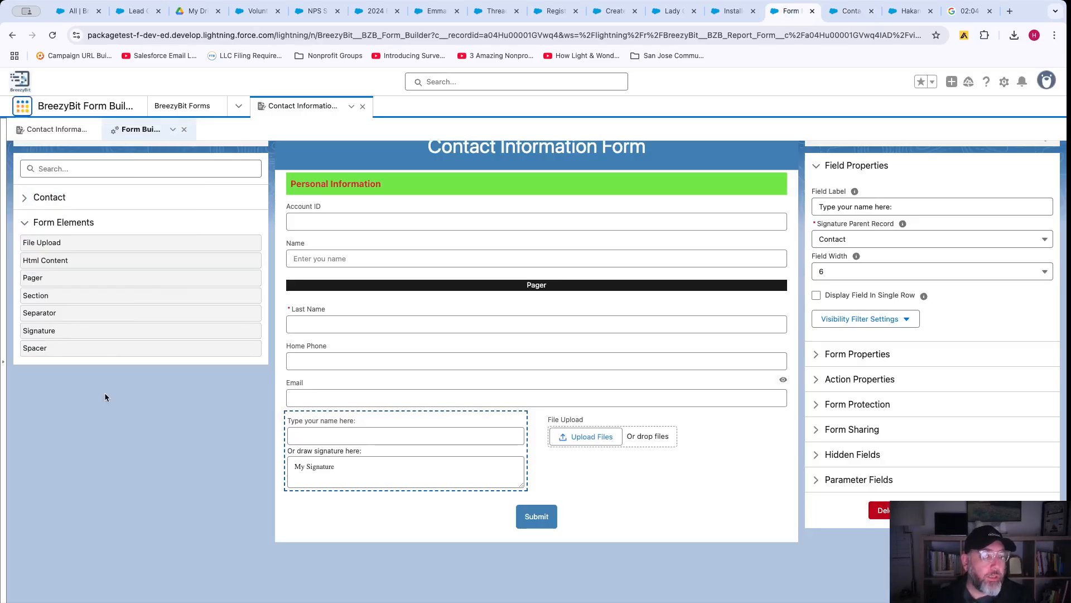
Insert a separator and two spacers between Last Name and Home Phone.
left_click_drag(43, 312, 377, 339)
left_click_drag(95, 349, 449, 367)
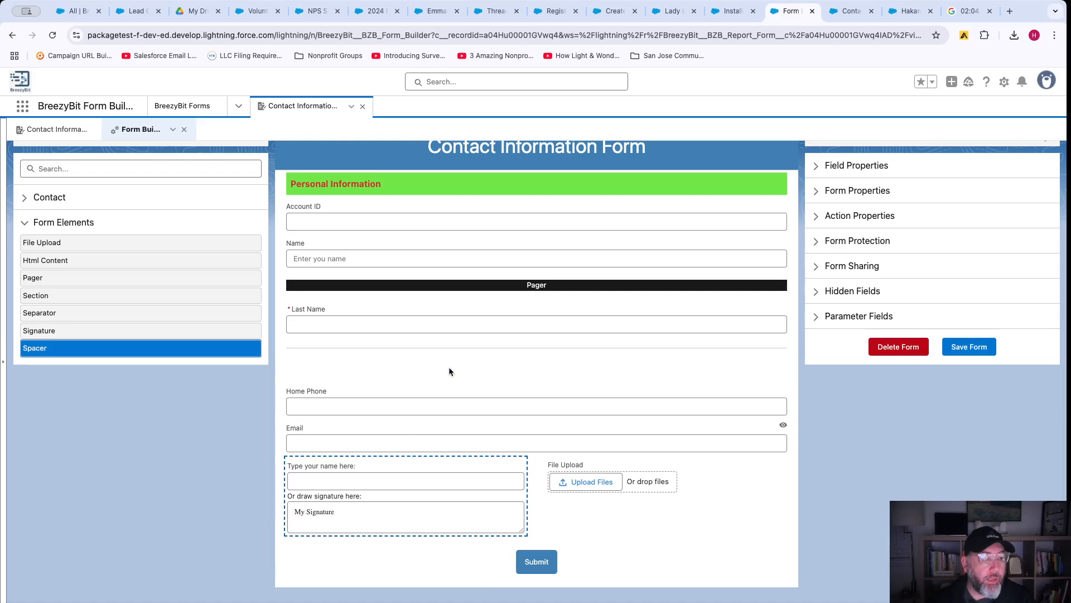
left_click_drag(91, 347, 436, 386)
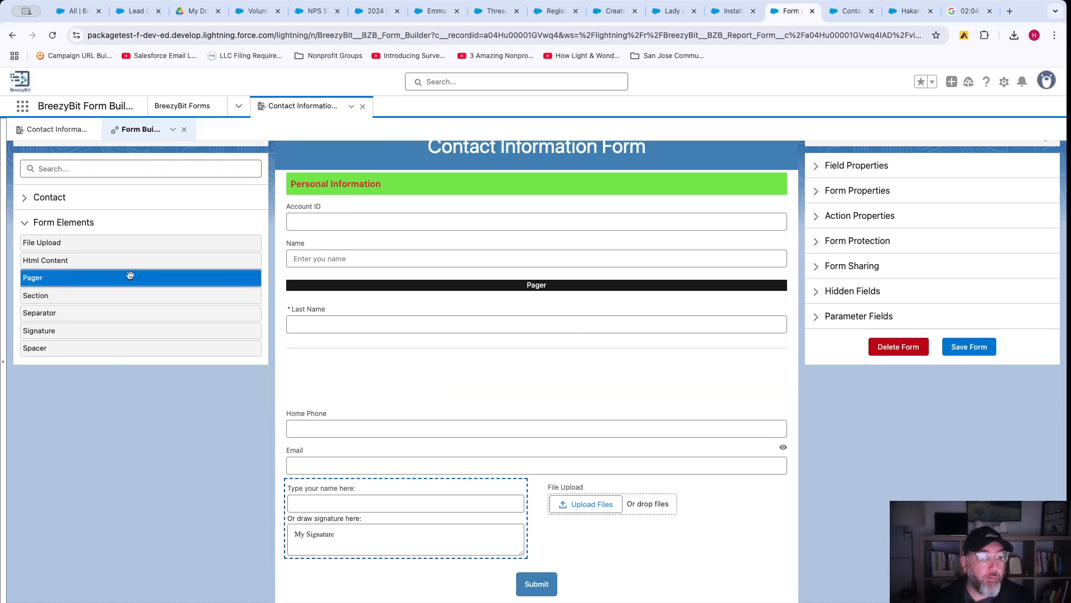
Place a File Upload field accepting .pdf, .png, .jpg, .jpeg at the top of the form.
scroll(388, 312, "up", 2)
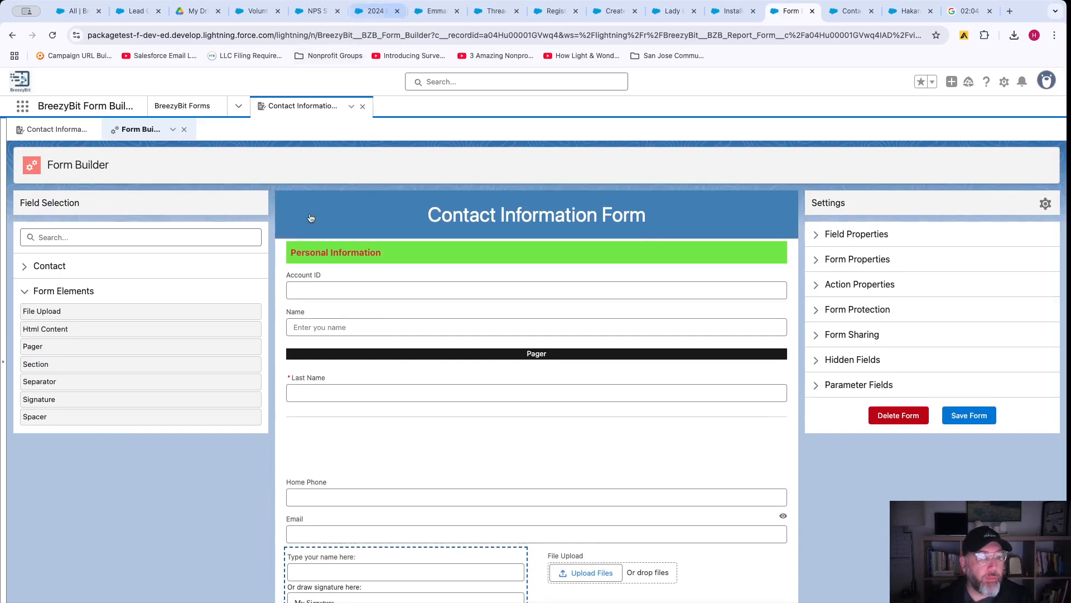
left_click_drag(100, 308, 367, 256)
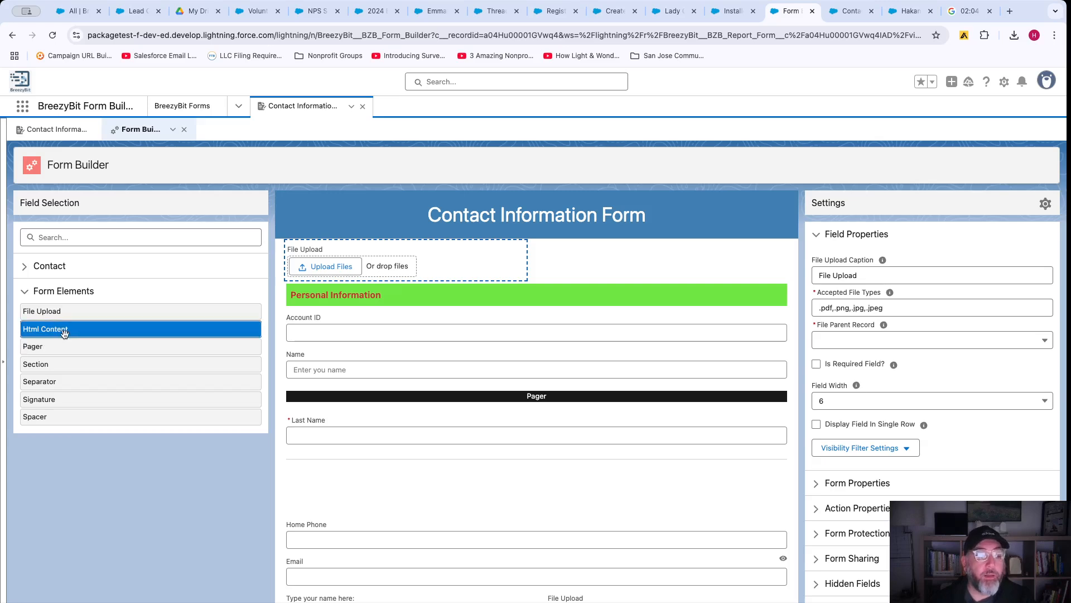
scroll(430, 262, "down", 3)
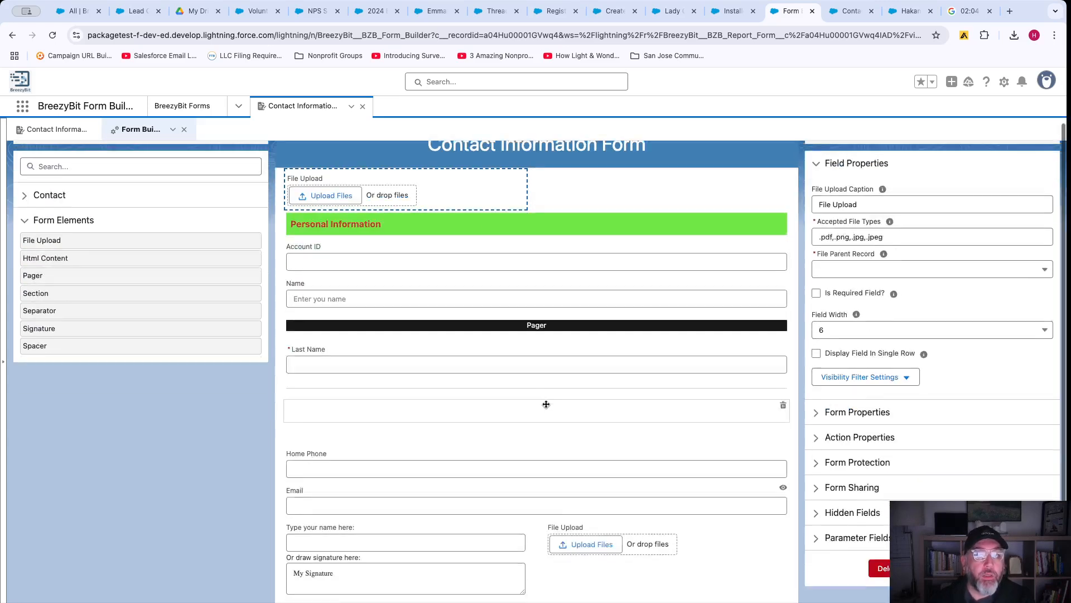
scroll(446, 246, "up", 3)
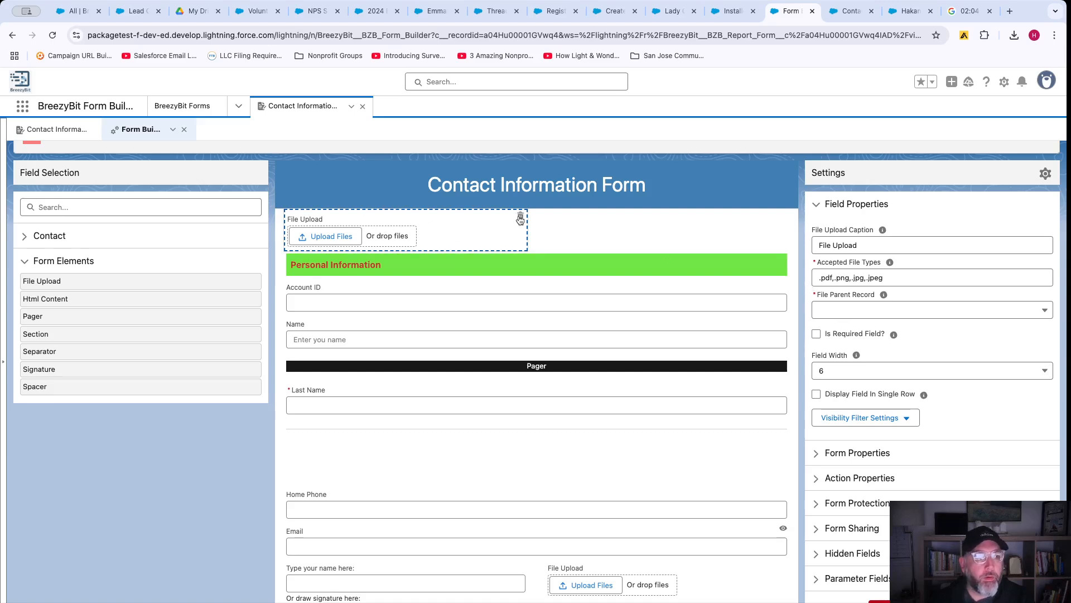
Swap the top File Upload for an HTML Content block and enlarge its editing box.
left_click(520, 216)
left_click_drag(114, 298, 408, 219)
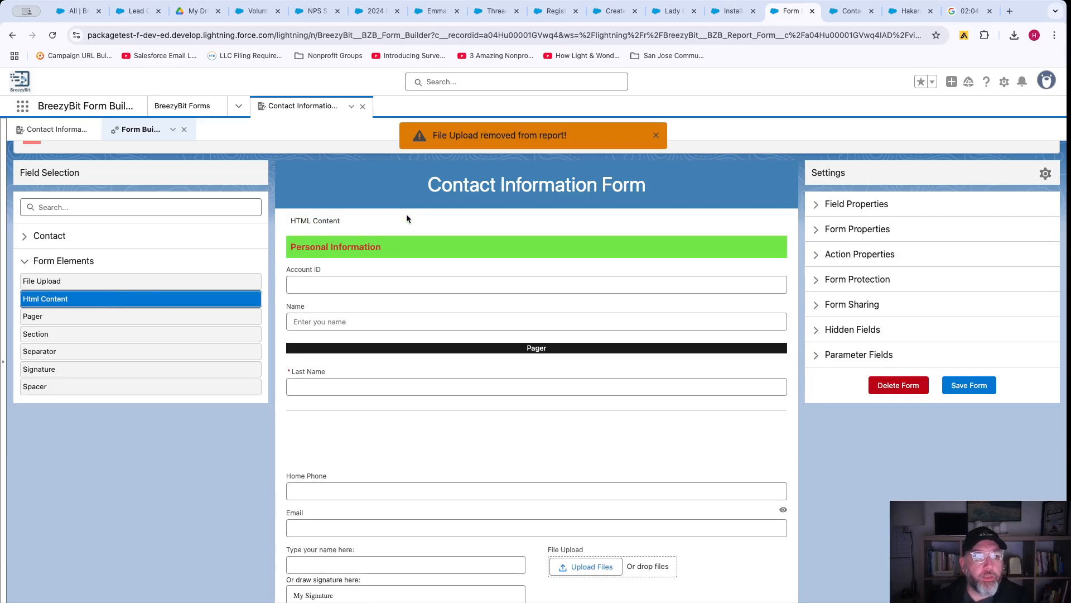
left_click(386, 221)
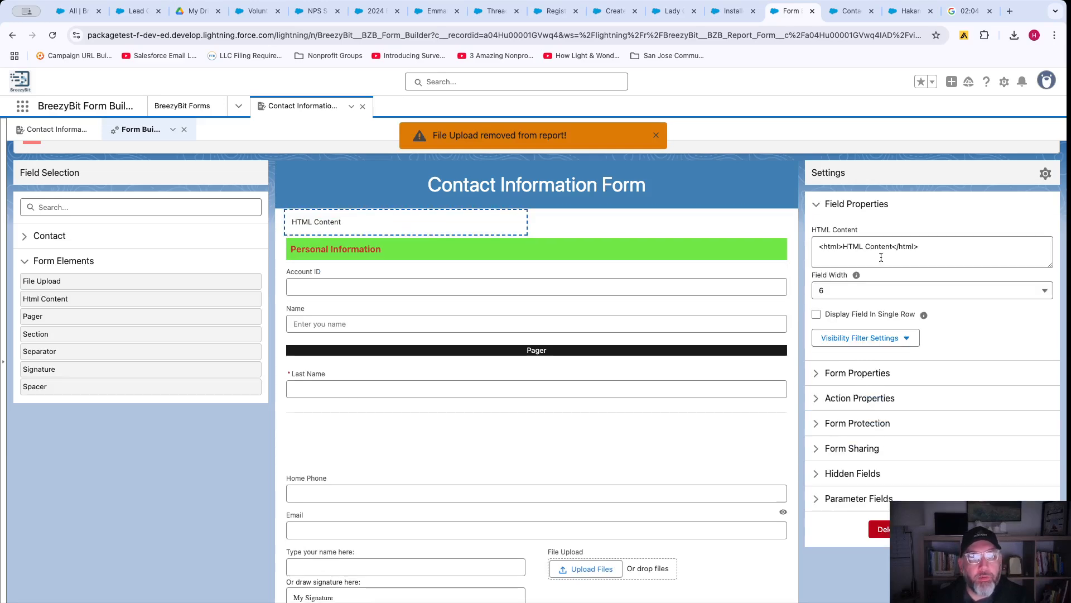
left_click_drag(1051, 266, 1051, 324)
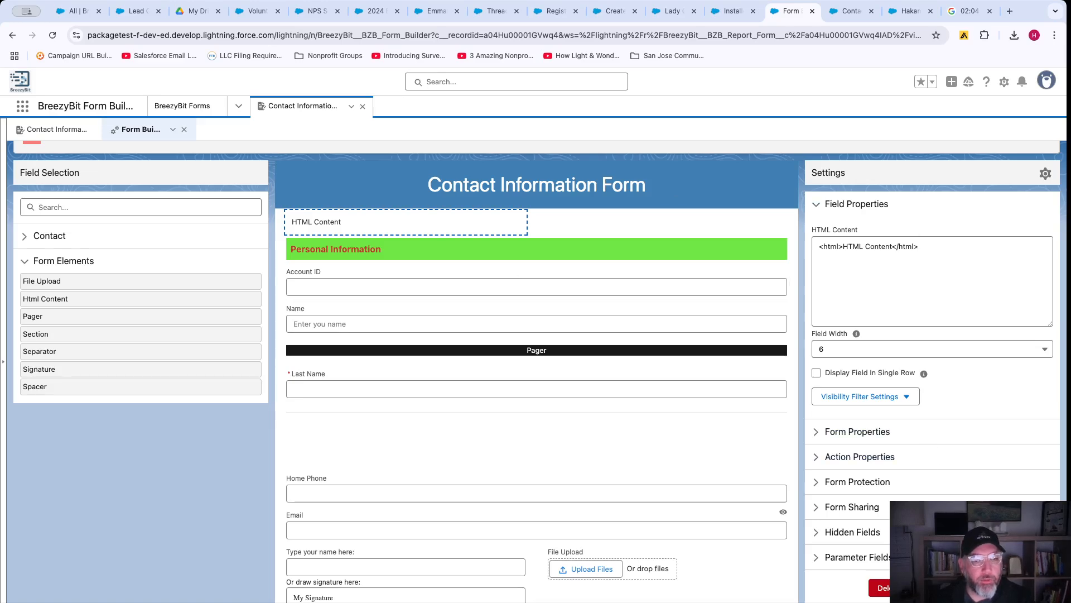
Save the form, confirm the save, and bring up its Form Settings.
left_click(964, 587)
left_click(689, 377)
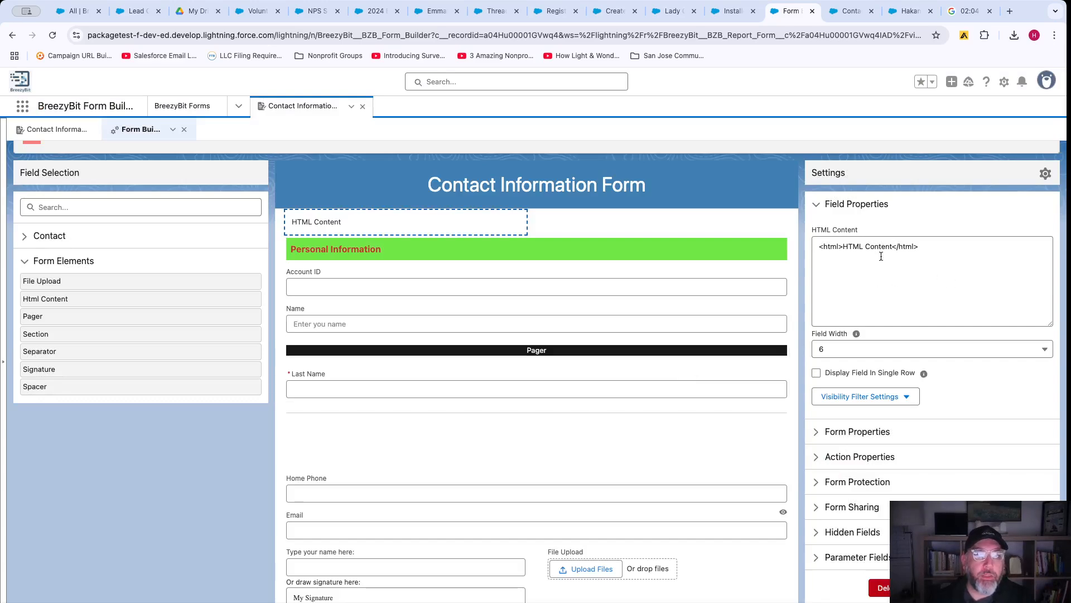
left_click(1045, 175)
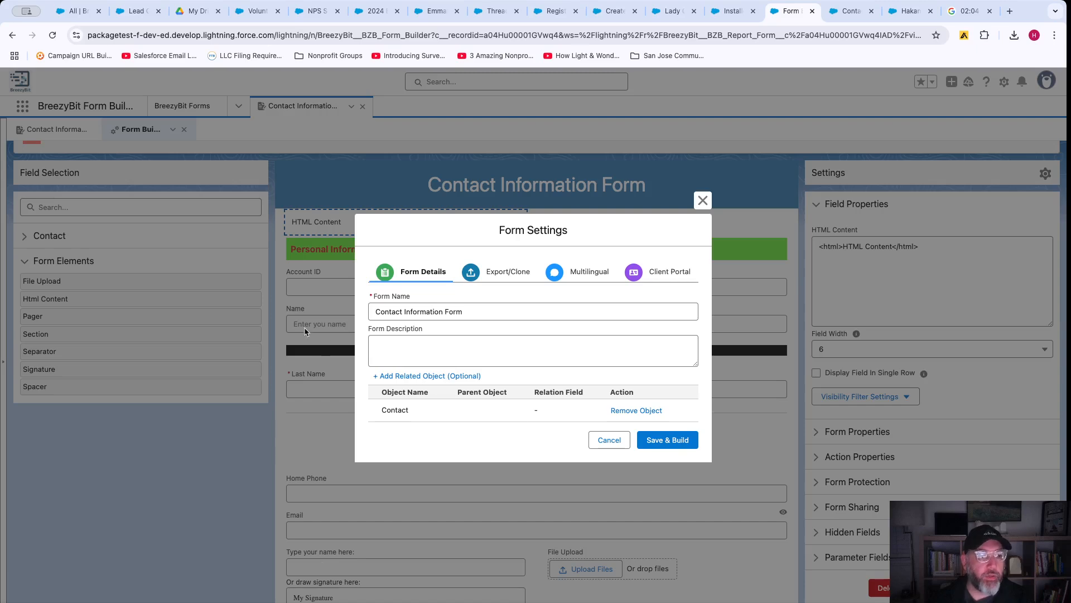
Clone the Contact Information Form and check the copy in the BreezyBit Forms list.
left_click(530, 269)
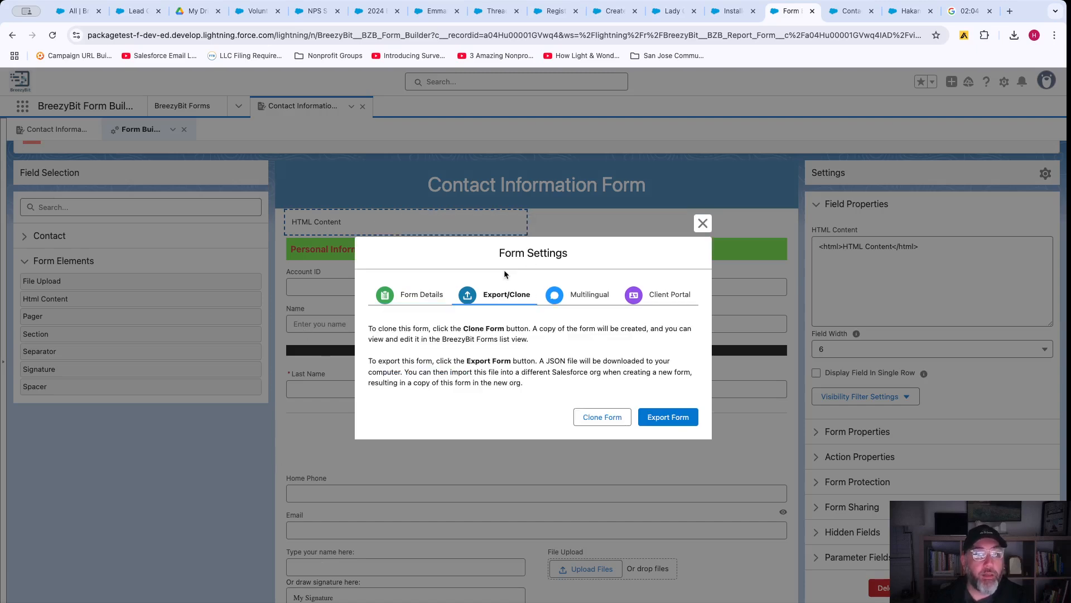
left_click(606, 418)
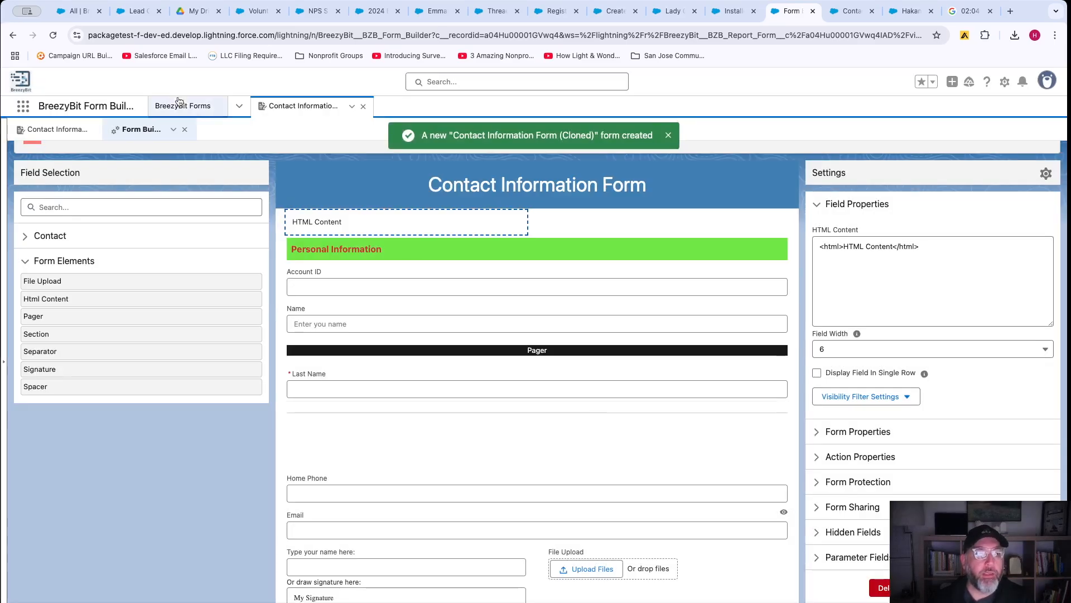
left_click(180, 106)
left_click(53, 36)
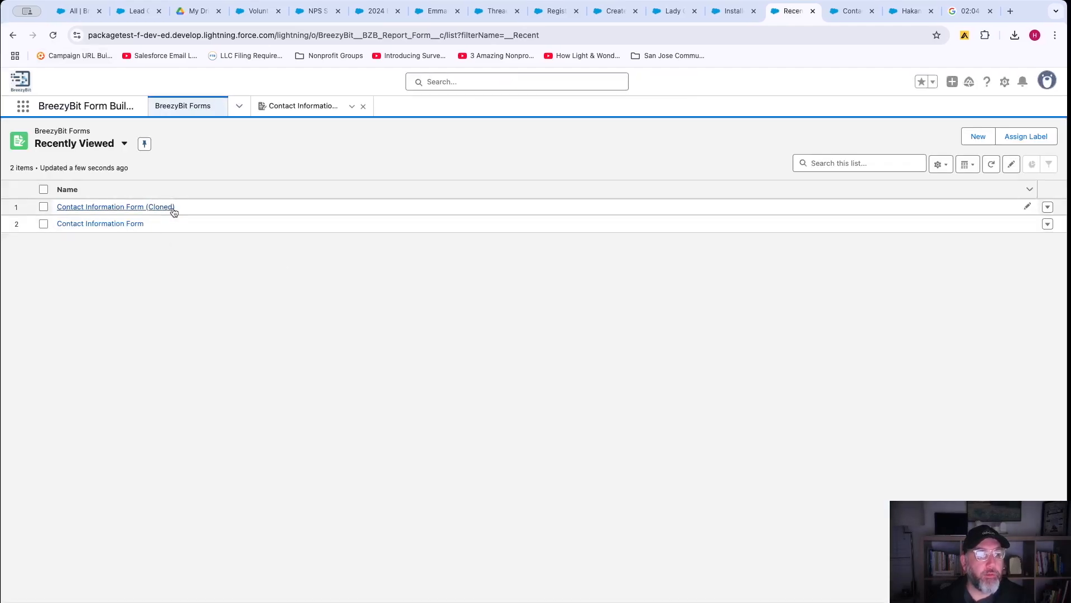
Export the original form as Export Contact Information (3).json, ending on the BreezyBit Forms list.
left_click(296, 105)
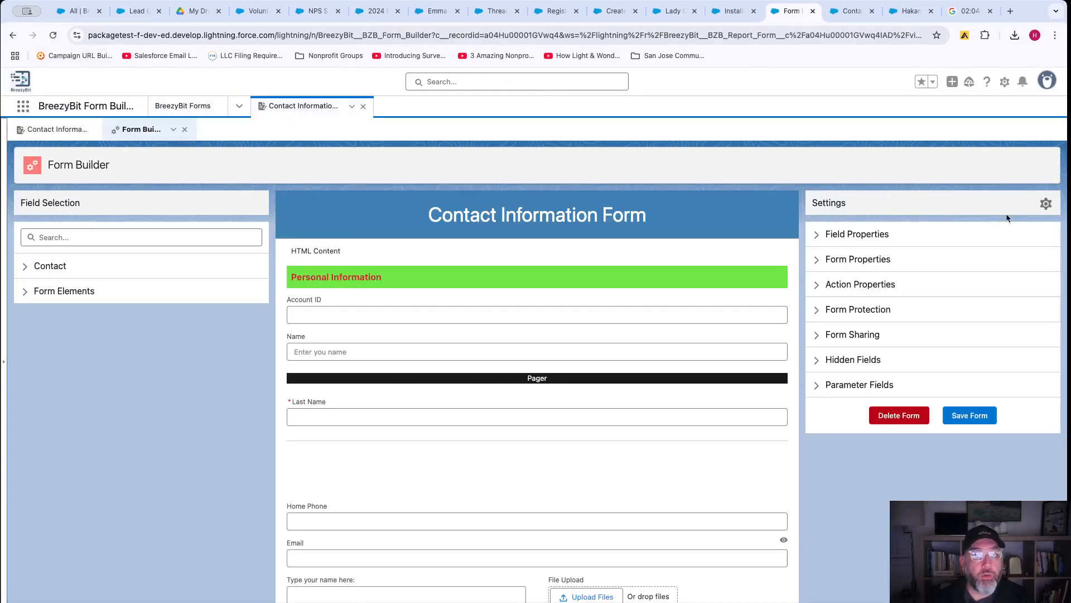
left_click(1046, 203)
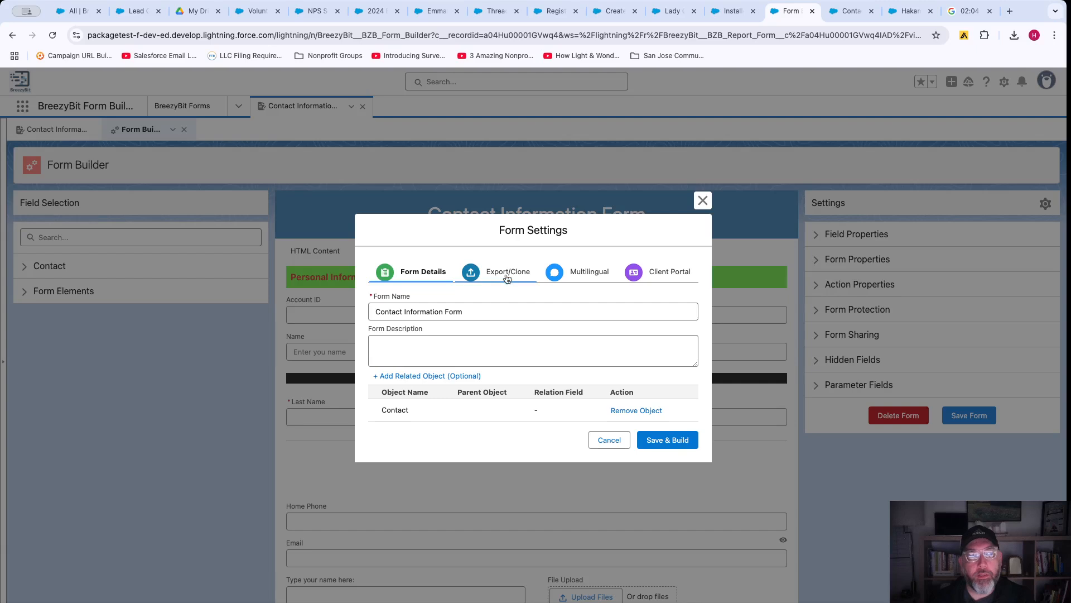
left_click(507, 273)
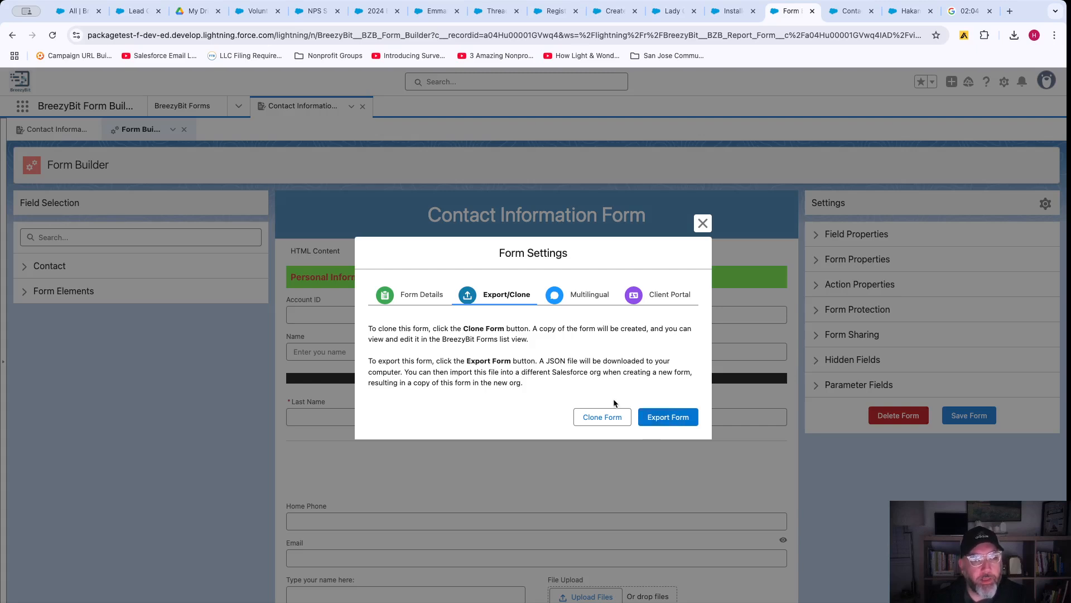
left_click(664, 414)
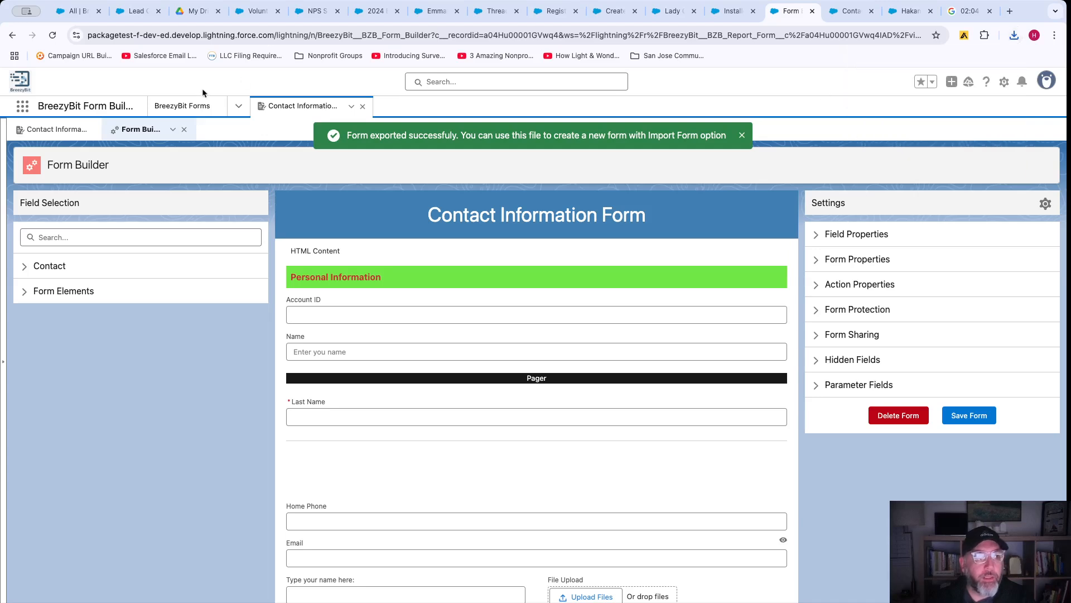
left_click(195, 105)
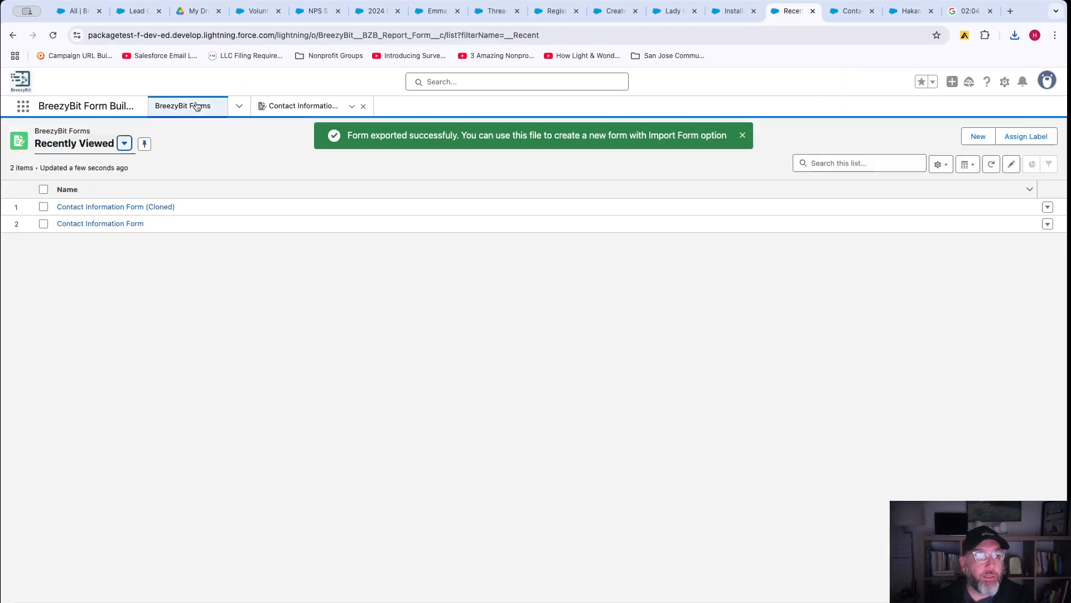
Import Export Contact Information (3).json as Contact Information Form (Imported), then reopen the original form.
left_click(981, 136)
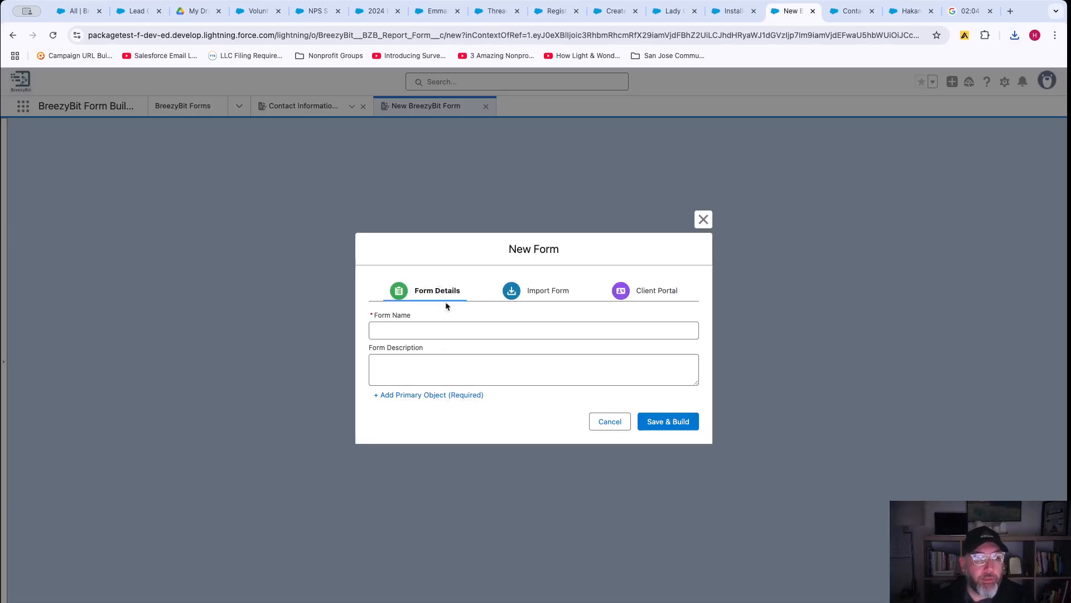
left_click(540, 287)
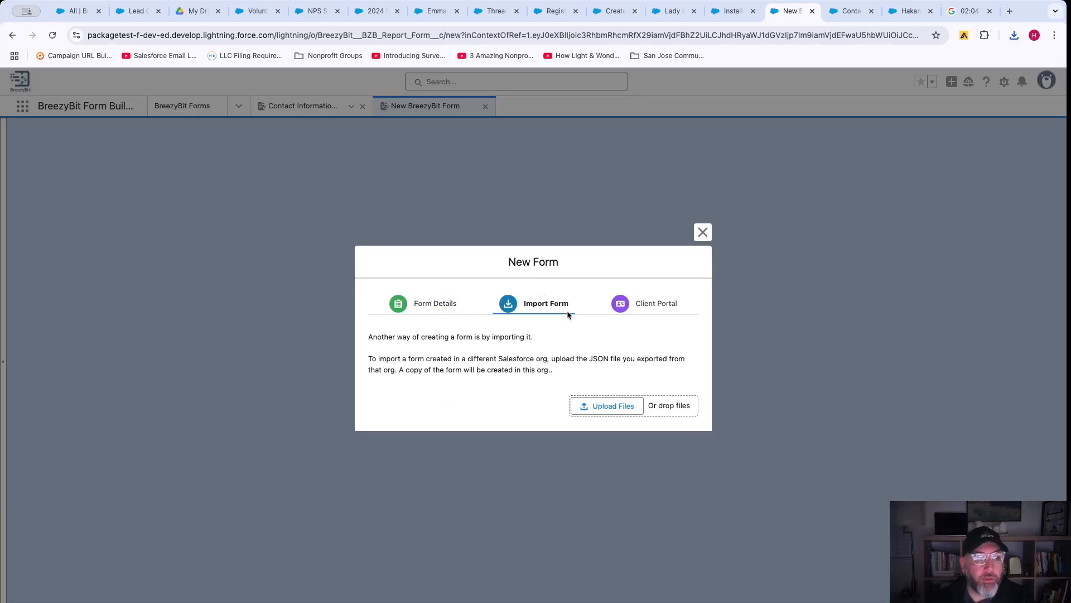
left_click(612, 405)
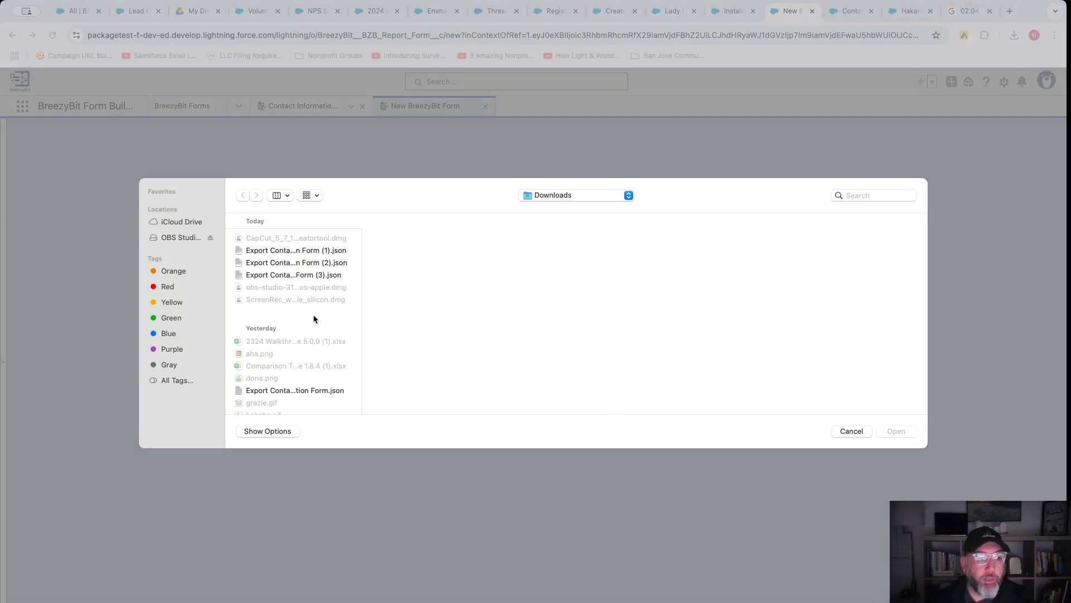
double_click(324, 275)
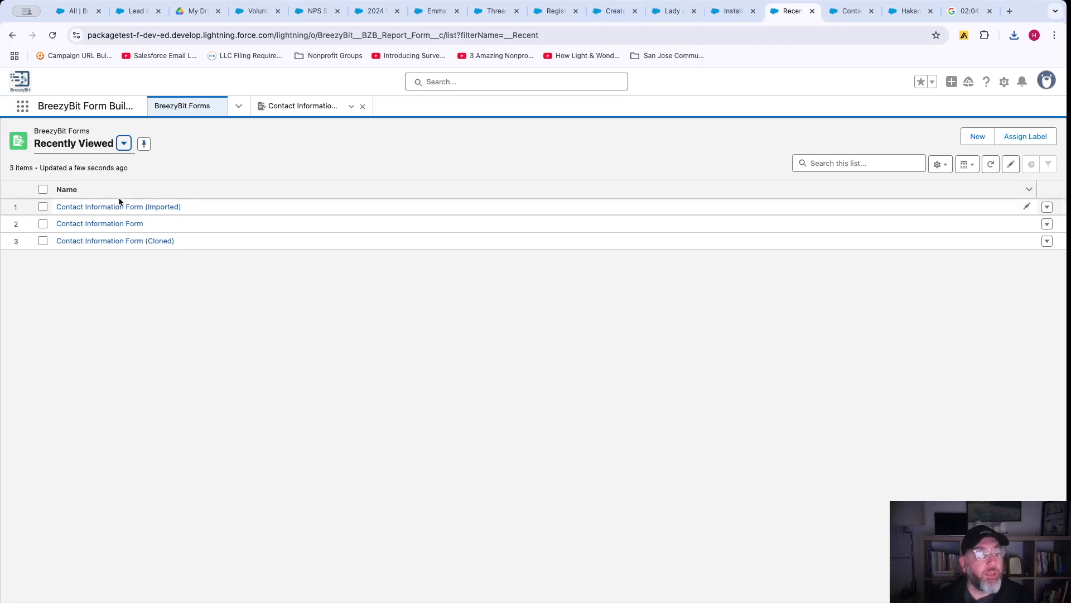
left_click(332, 101)
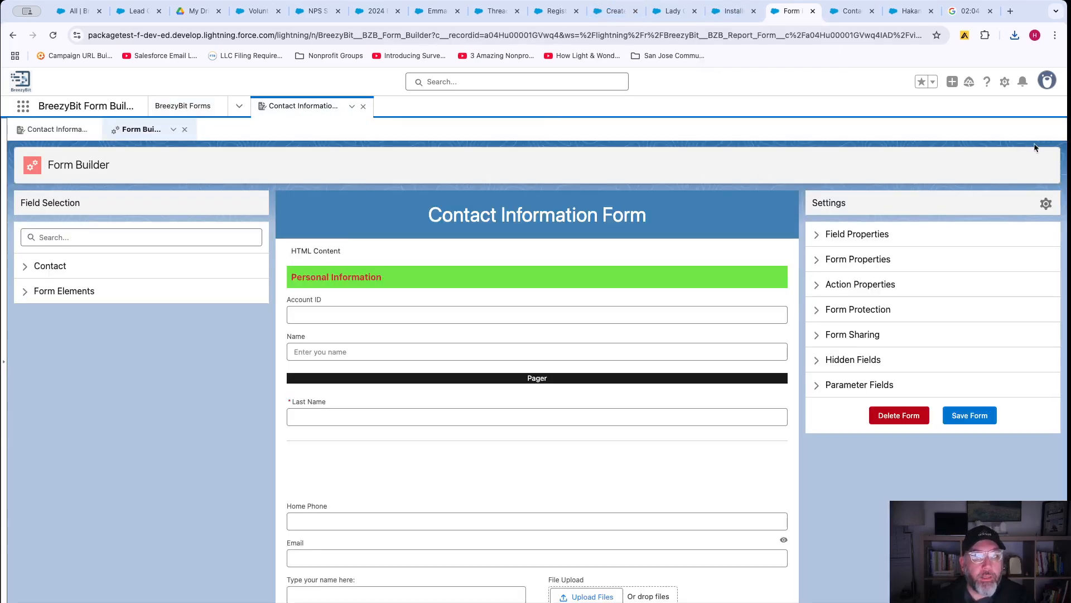
Review the Multilingual tab's language-CSV translation steps in Form Settings, then the Client Portal tab.
left_click(1045, 203)
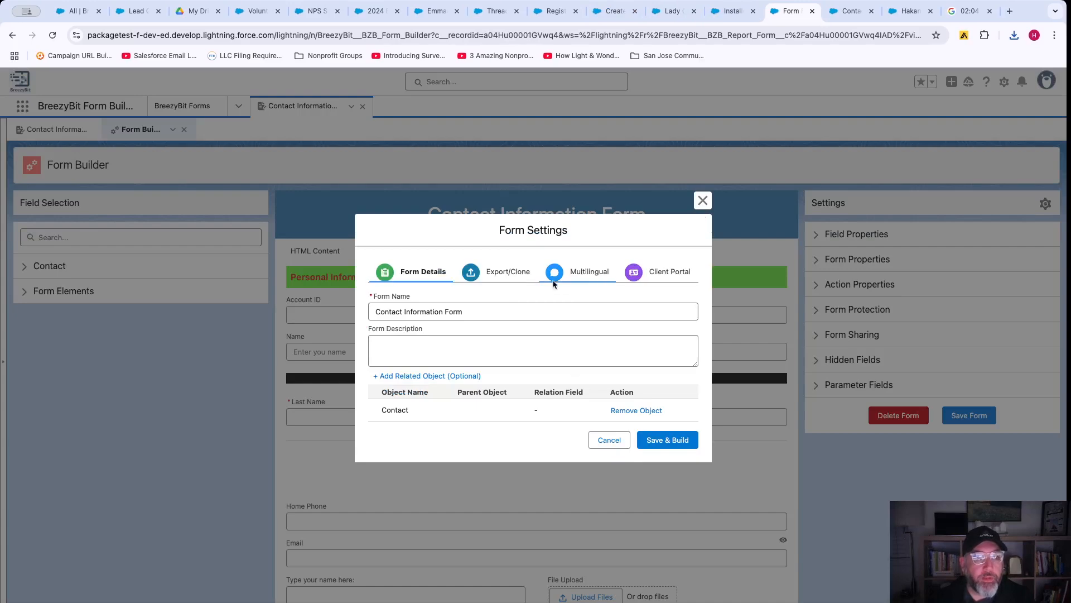
left_click(574, 276)
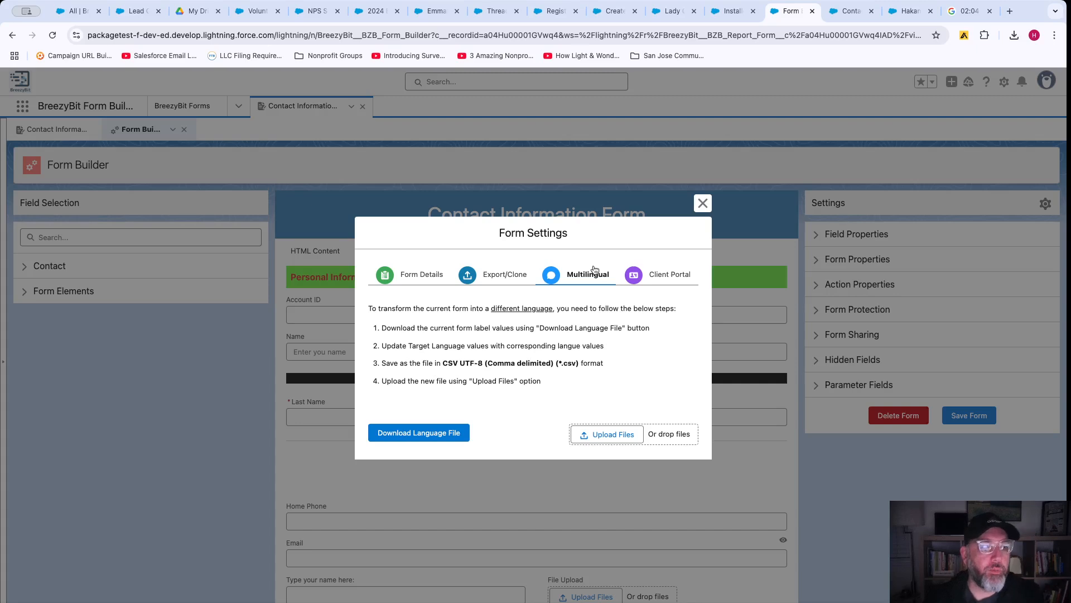
left_click(662, 279)
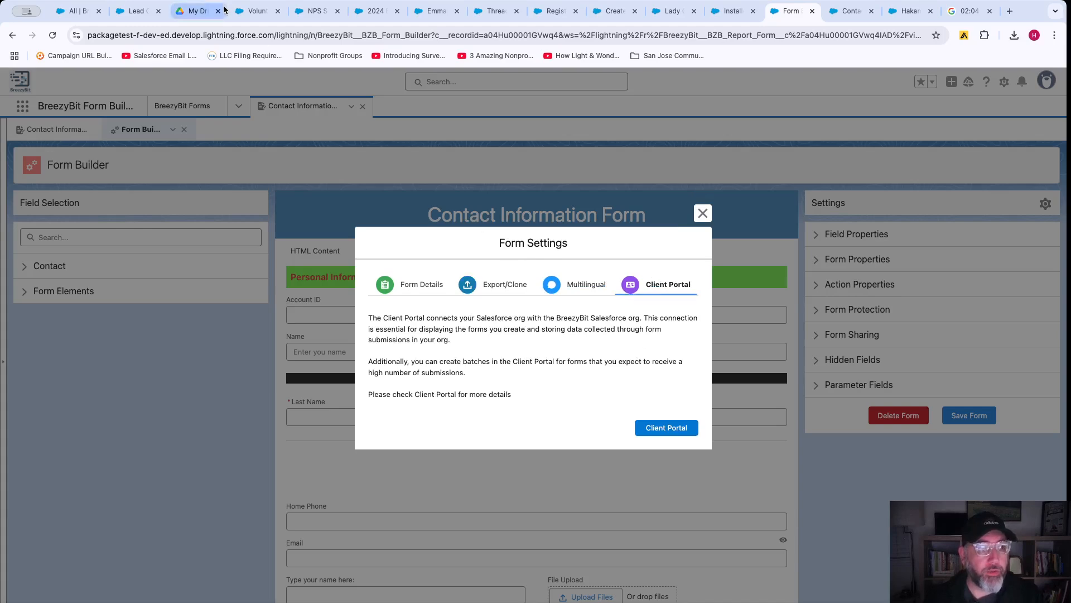
Launch the Client Portal and browse its Automated Batch Service and Insights AI pages.
left_click(661, 431)
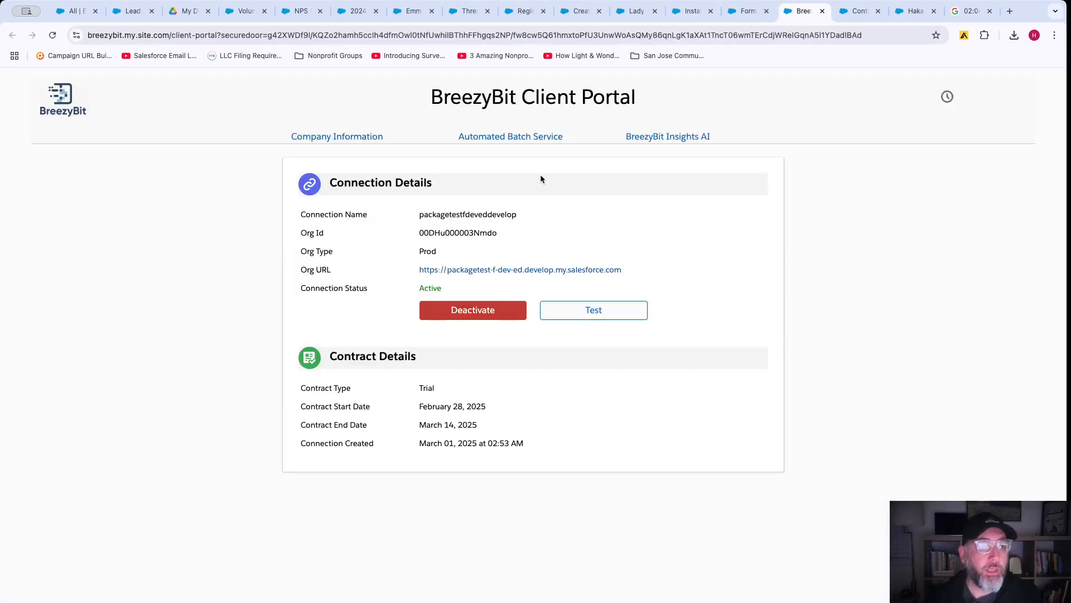
left_click(508, 139)
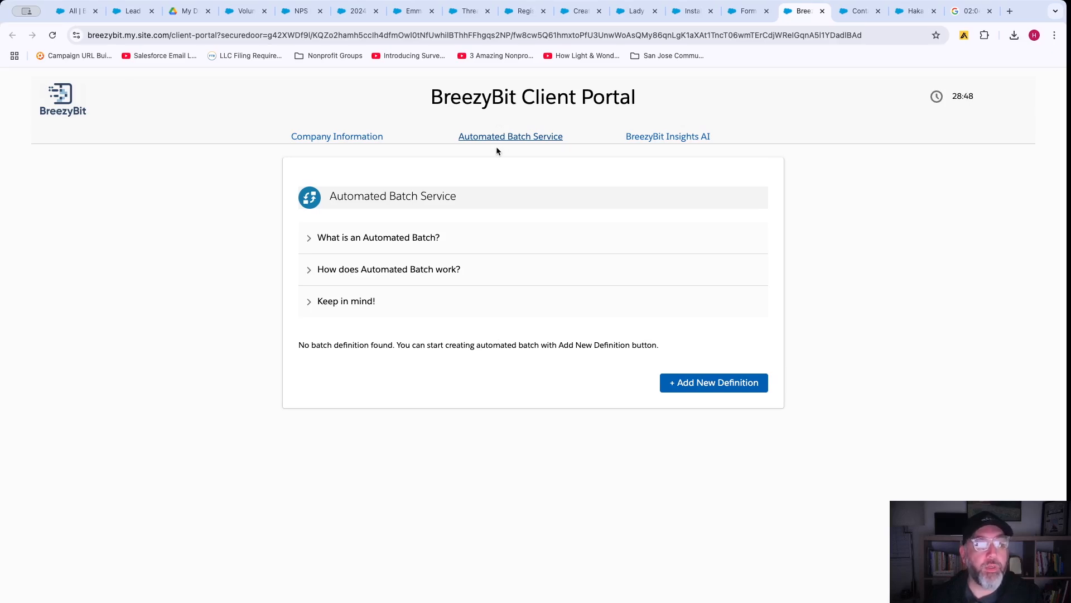
left_click(670, 139)
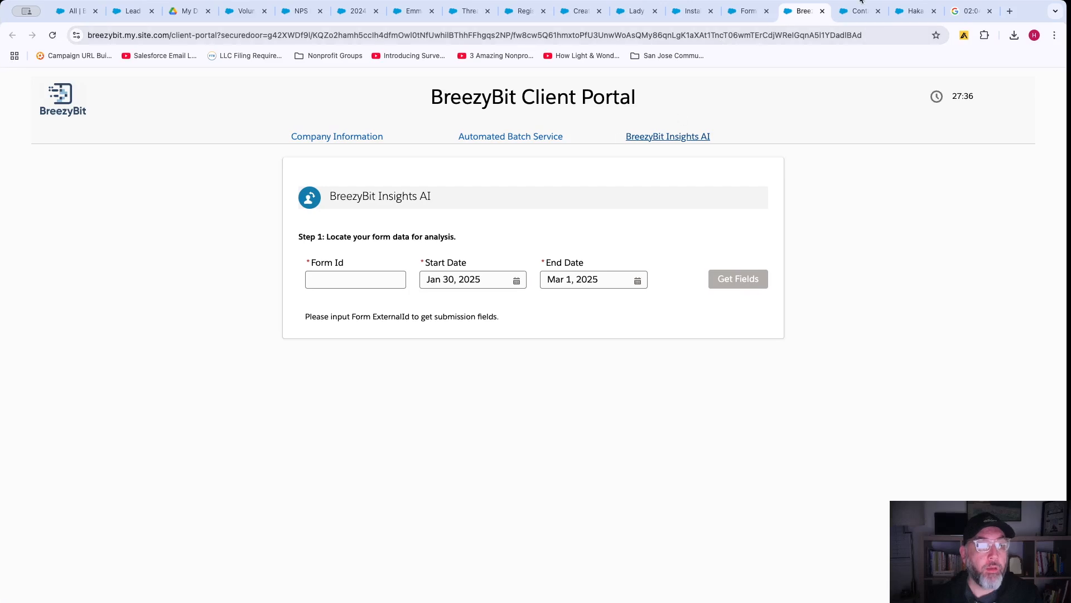
Close the portal tab and Form Settings, then look over the form and the Form Elements list.
left_click(822, 11)
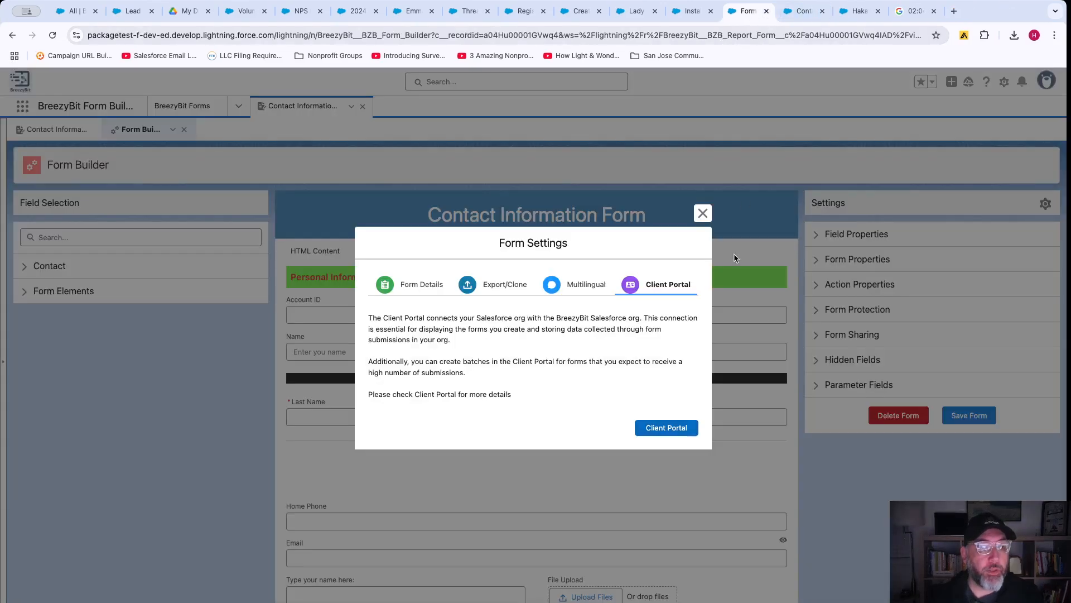
left_click(702, 214)
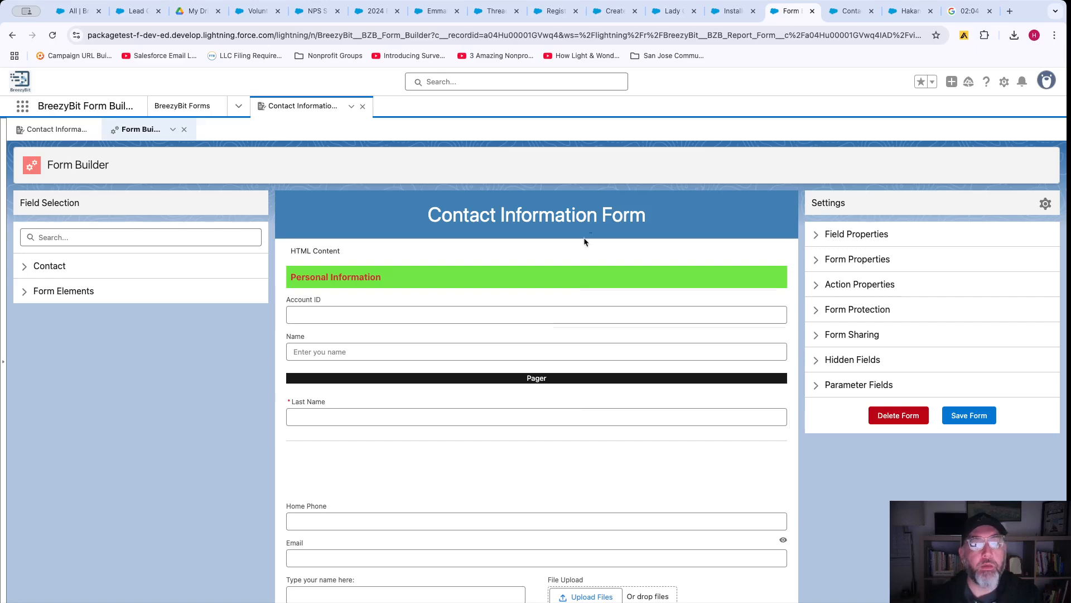
scroll(569, 477, "down", 3)
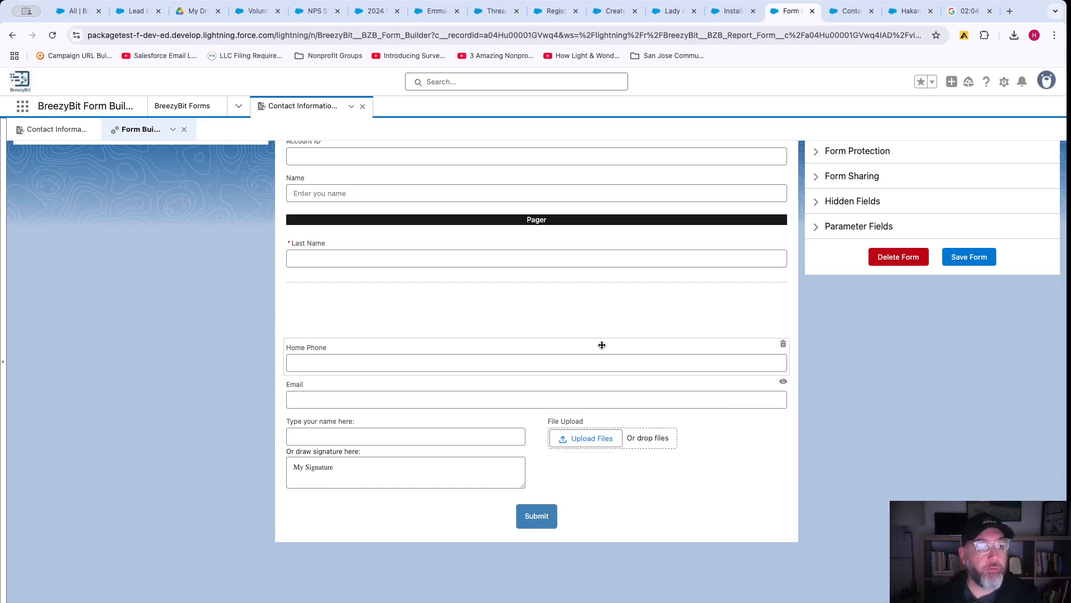
scroll(544, 318, "up", 5)
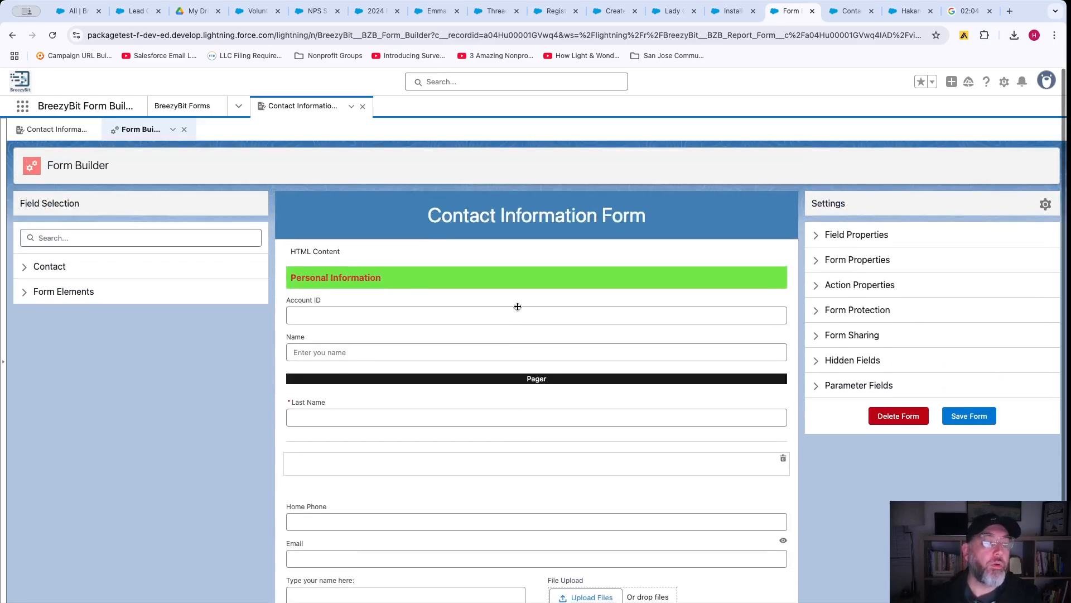
left_click(62, 291)
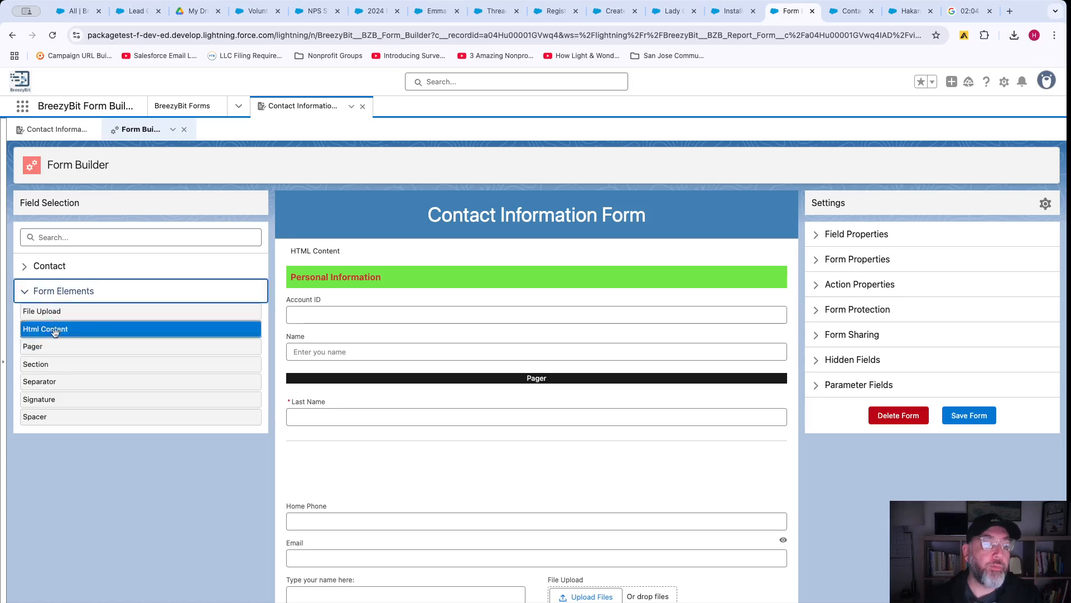
left_click(26, 294)
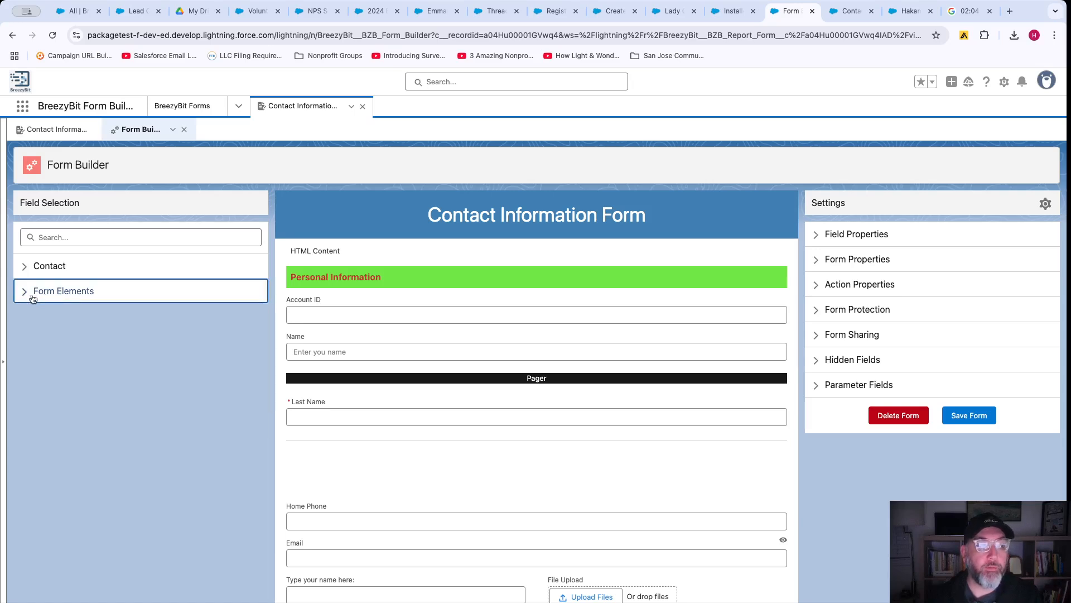
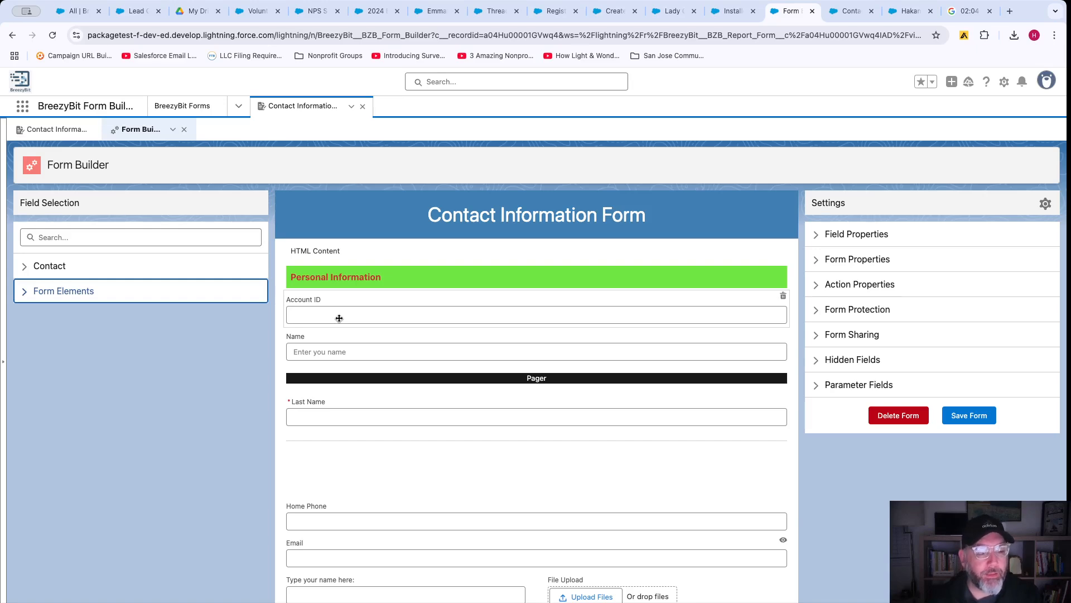
Inspect the Name field's properties in the builder, then reload the public Contact Information Form.
scroll(371, 324, "down", 3)
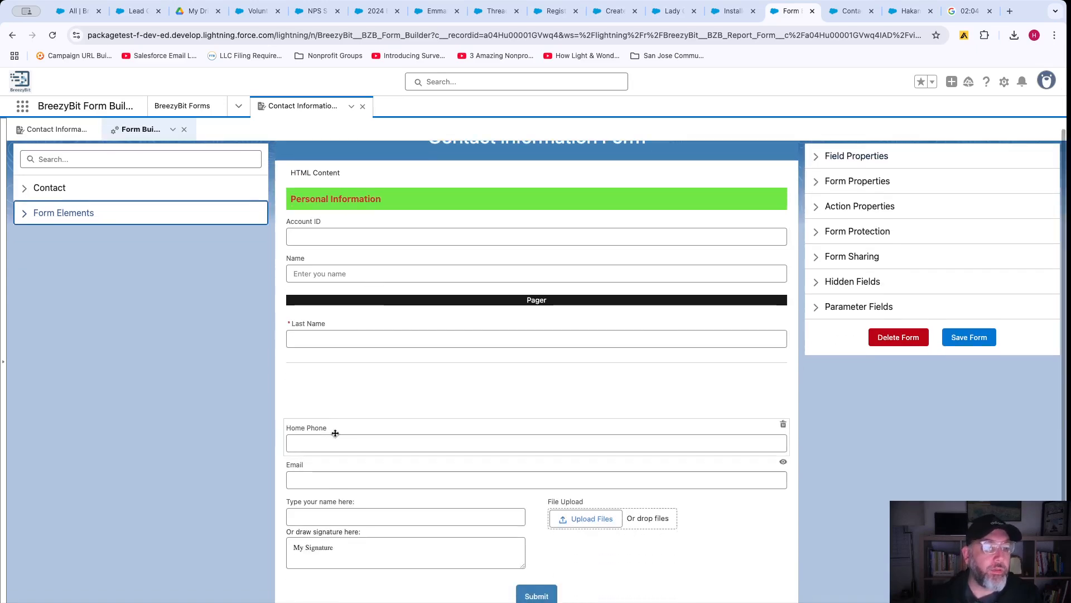
left_click(332, 276)
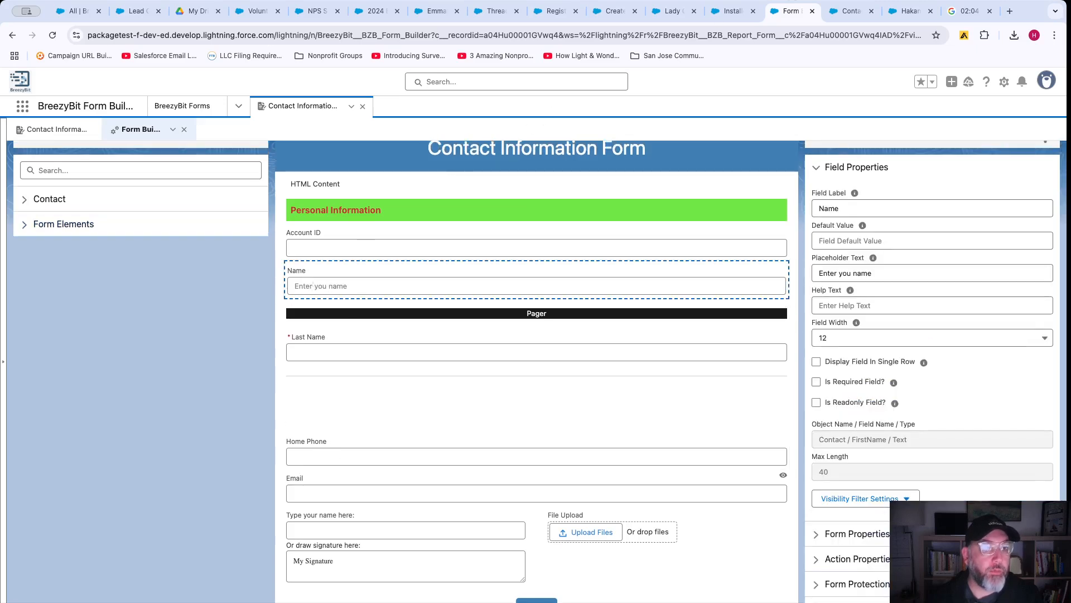
left_click(848, 11)
left_click(52, 34)
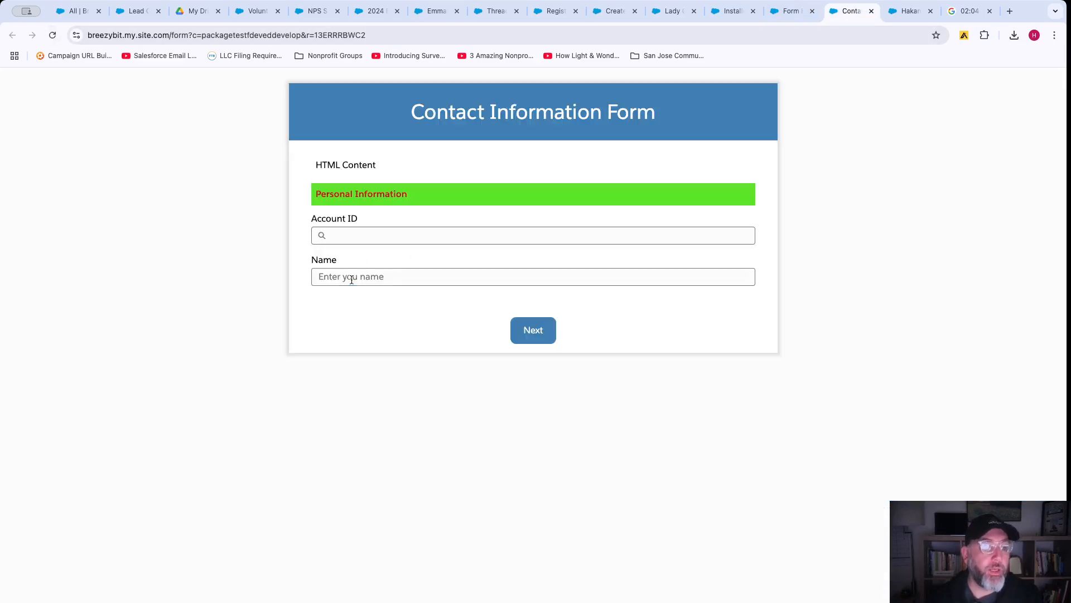
Move between the public form's first and second pages twice, then return to the builder.
left_click(351, 278)
left_click(535, 328)
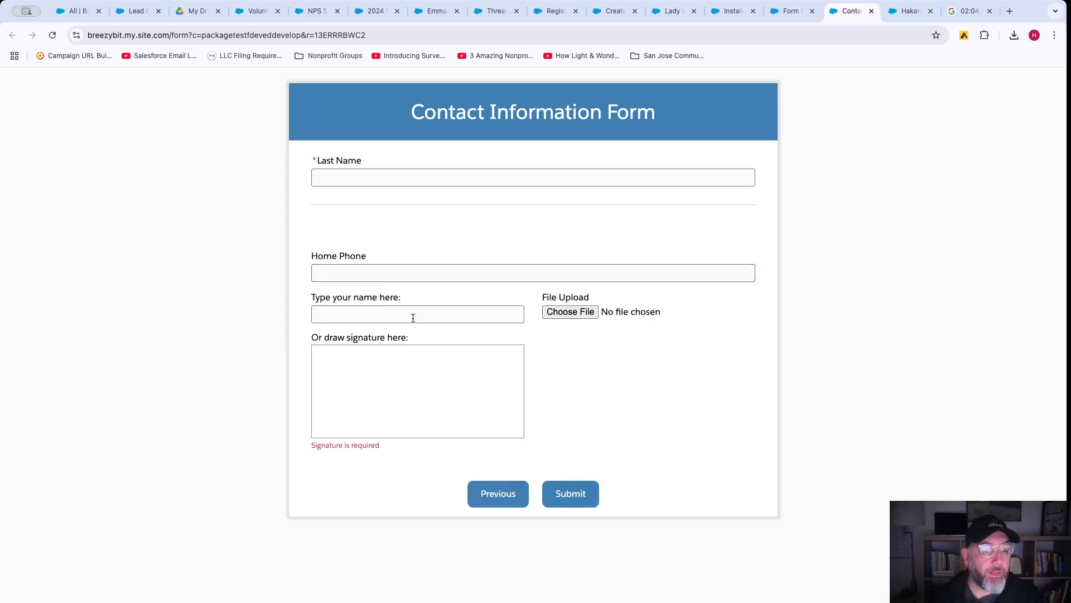
left_click(493, 494)
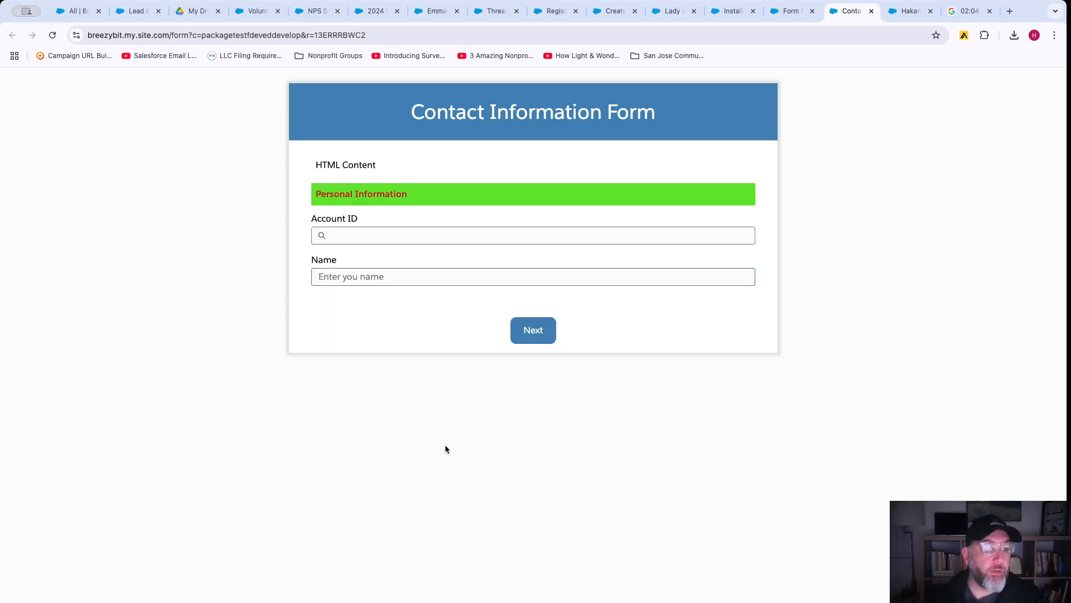
left_click(529, 328)
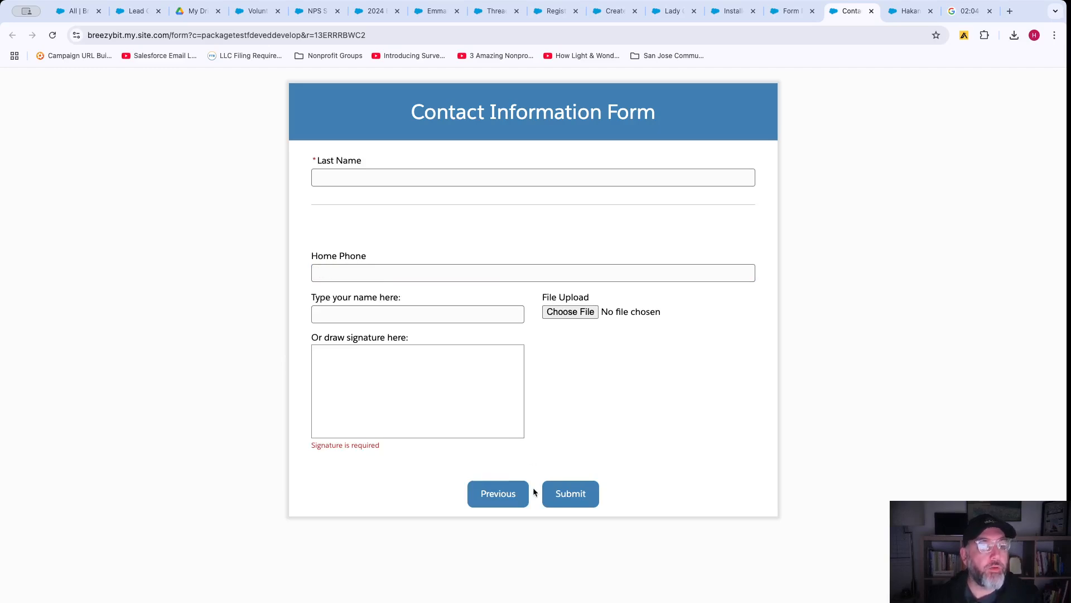
left_click(489, 501)
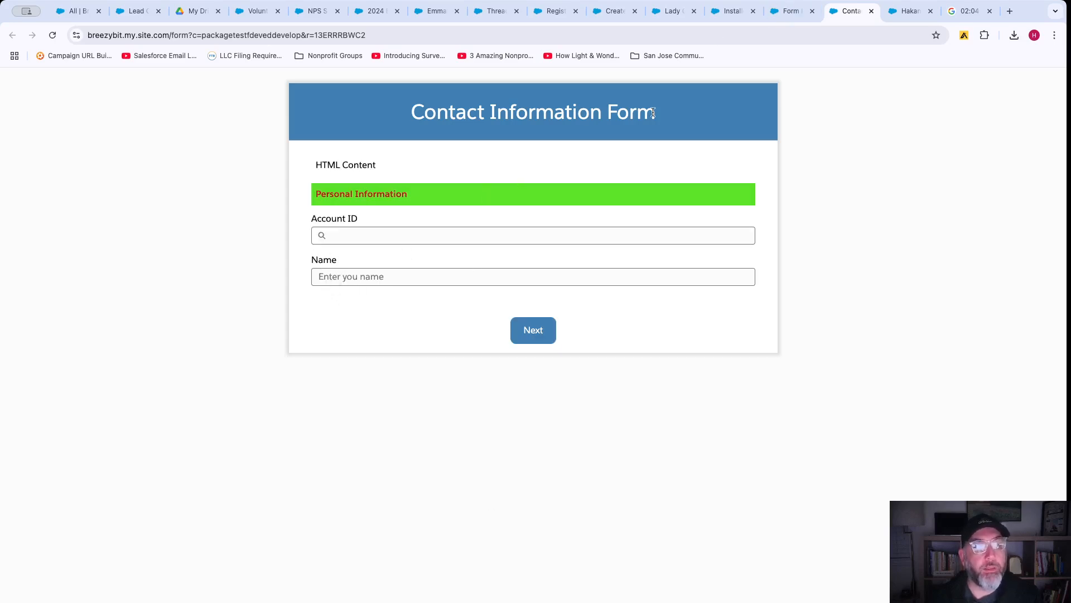
left_click(793, 16)
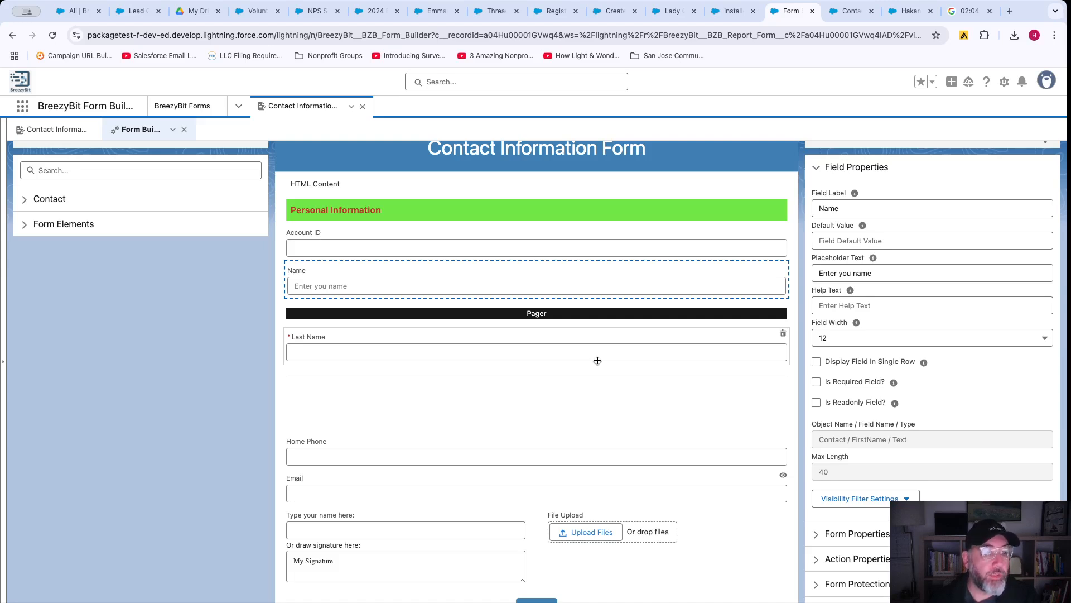
Glance at Setup's installed packages and the BreezyBit forms list, then view the public Lead Generation Form.
left_click(727, 12)
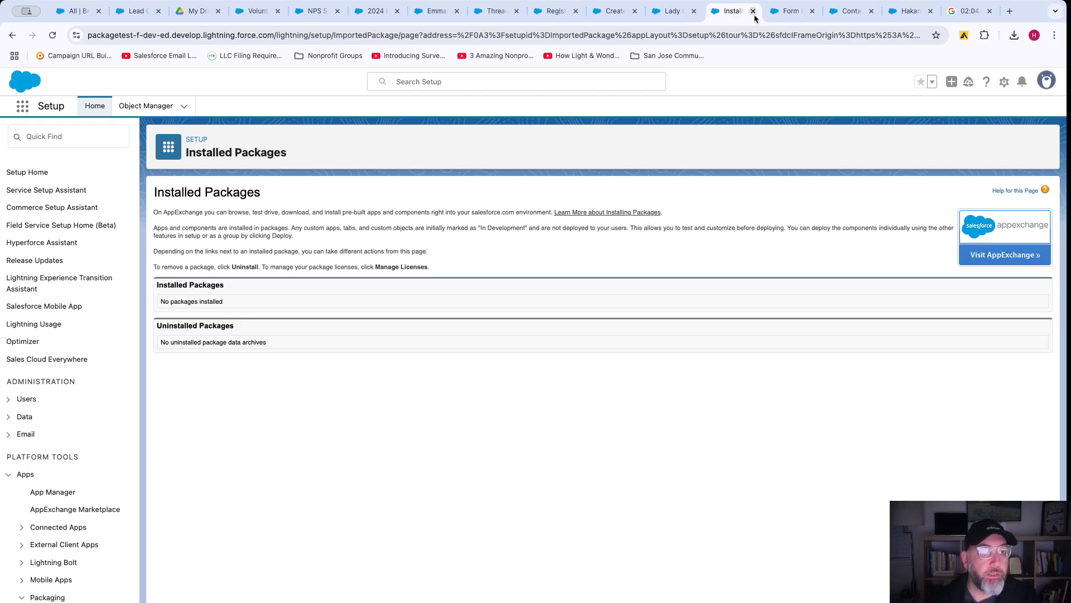
left_click(791, 10)
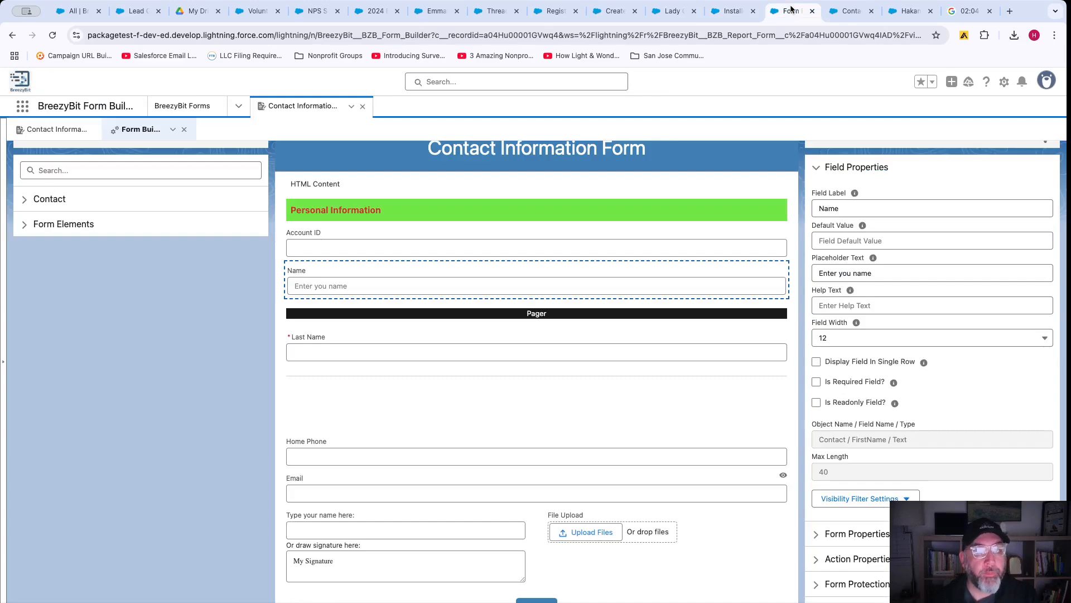
left_click(70, 16)
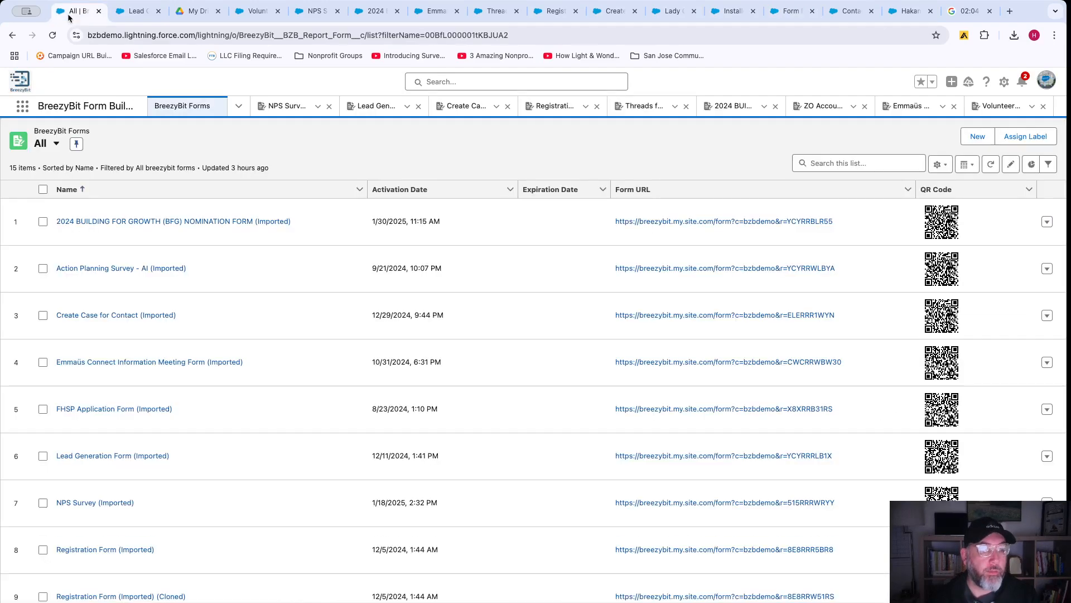
left_click(137, 12)
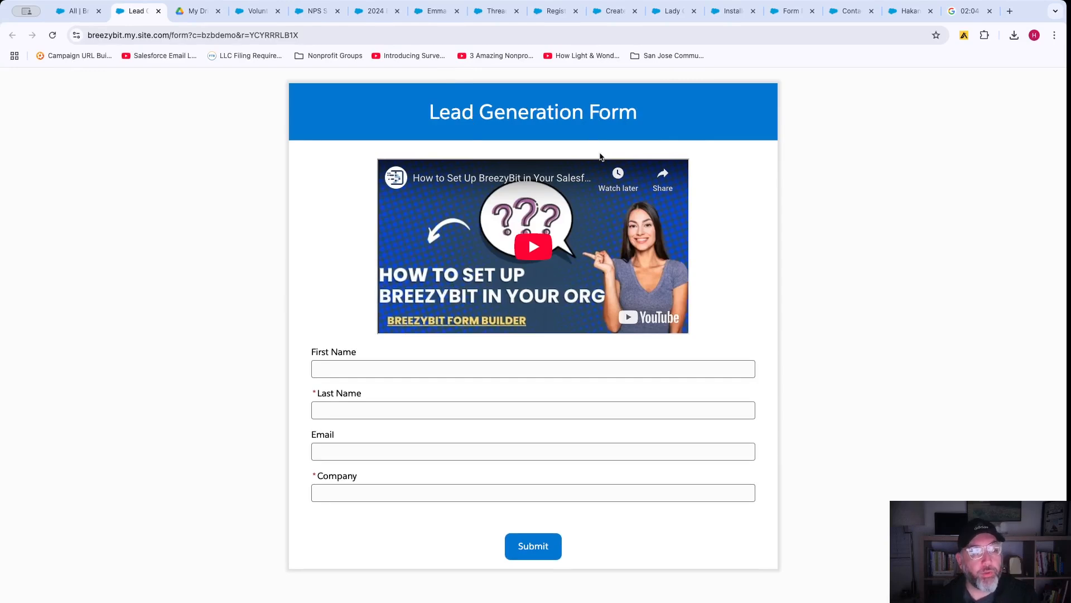
View the BreezyBit promo image in Drive, then open the Lead Generation Form in the builder.
left_click(78, 11)
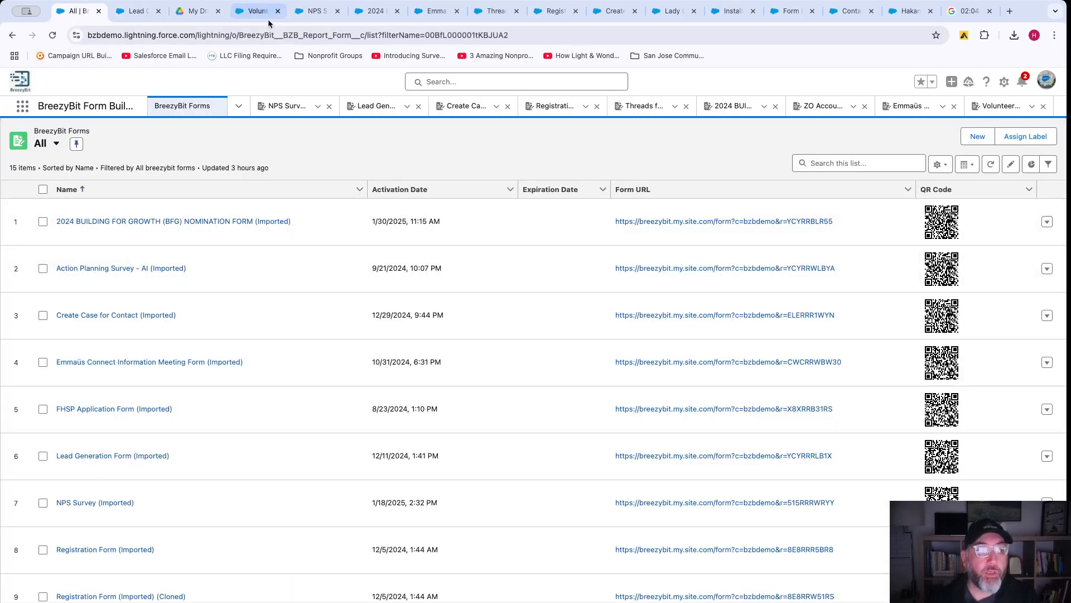
left_click(196, 11)
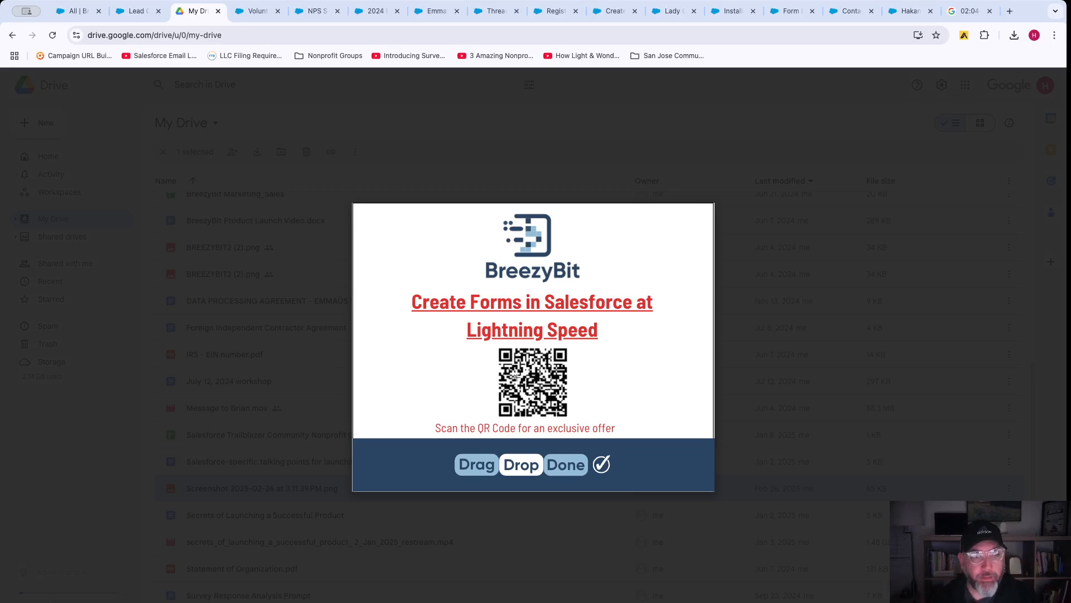
left_click(135, 11)
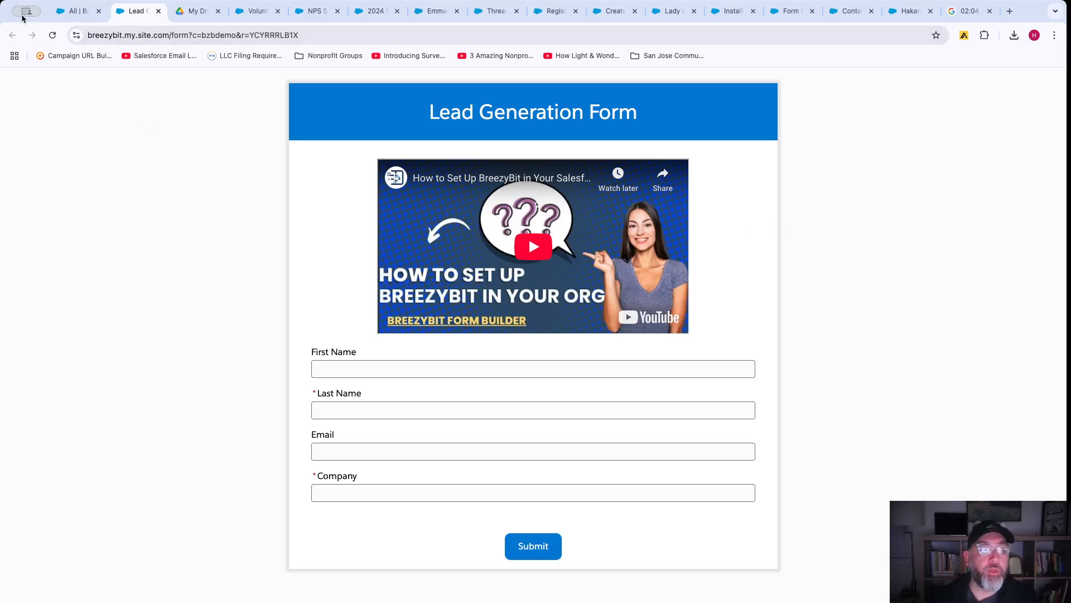
left_click(78, 11)
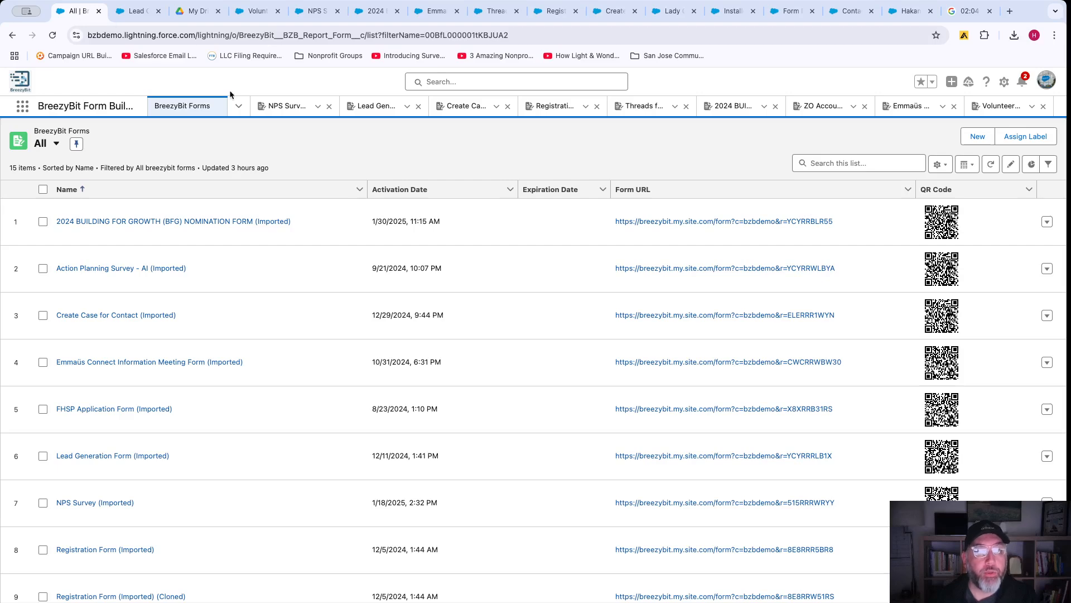
left_click(375, 106)
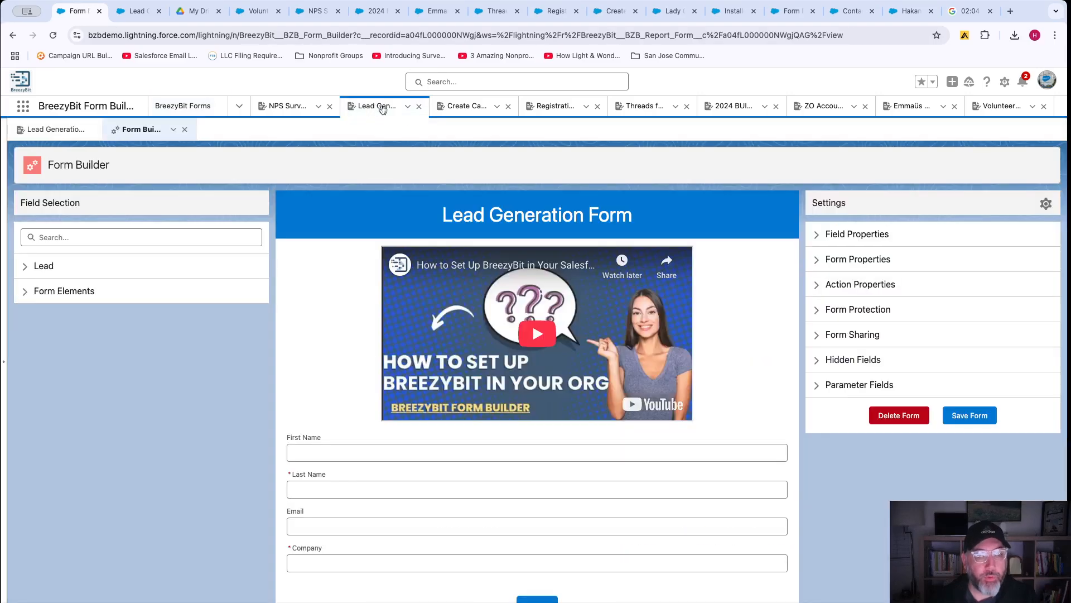
Expand Hidden Fields to show Status Open and Lead Source Seminar - Partner, then view the Volunteer form.
left_click(824, 361)
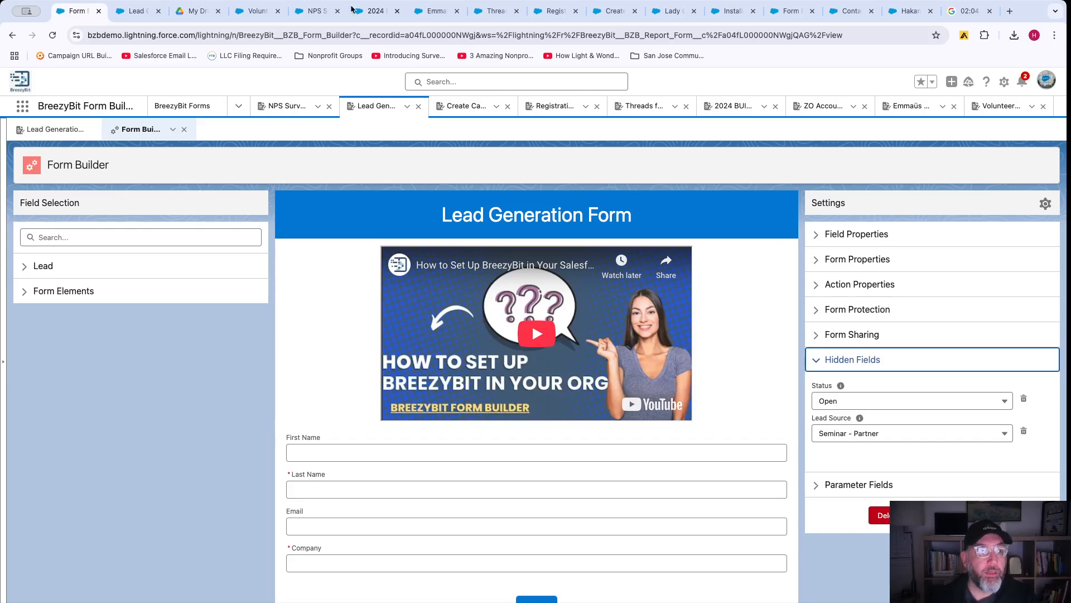
left_click(258, 11)
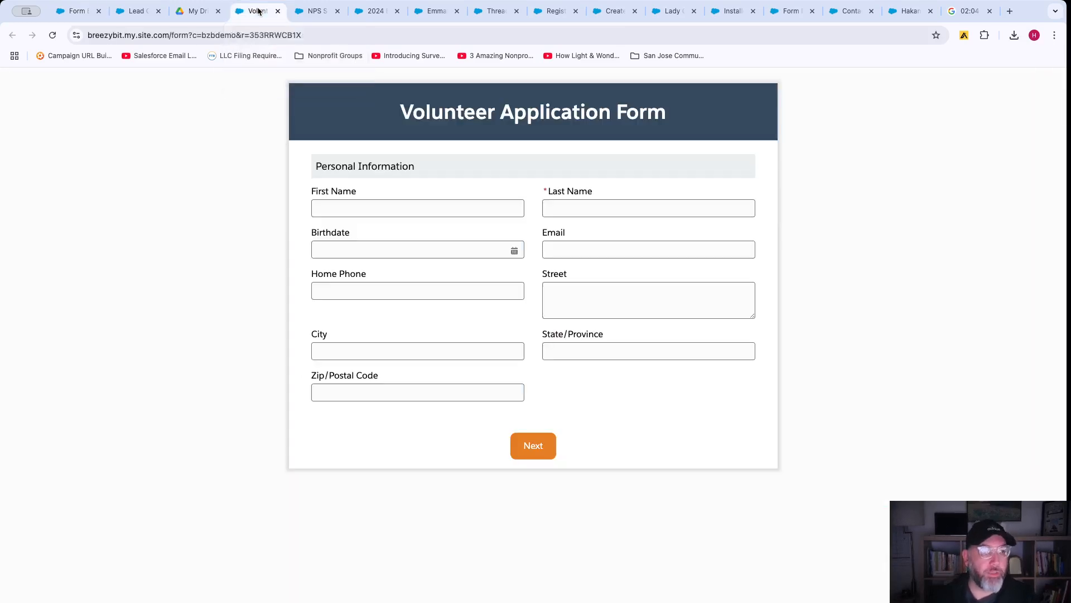
Enter Last Name 'test' on the Volunteer form and advance to the Volunteer Information page.
left_click(190, 11)
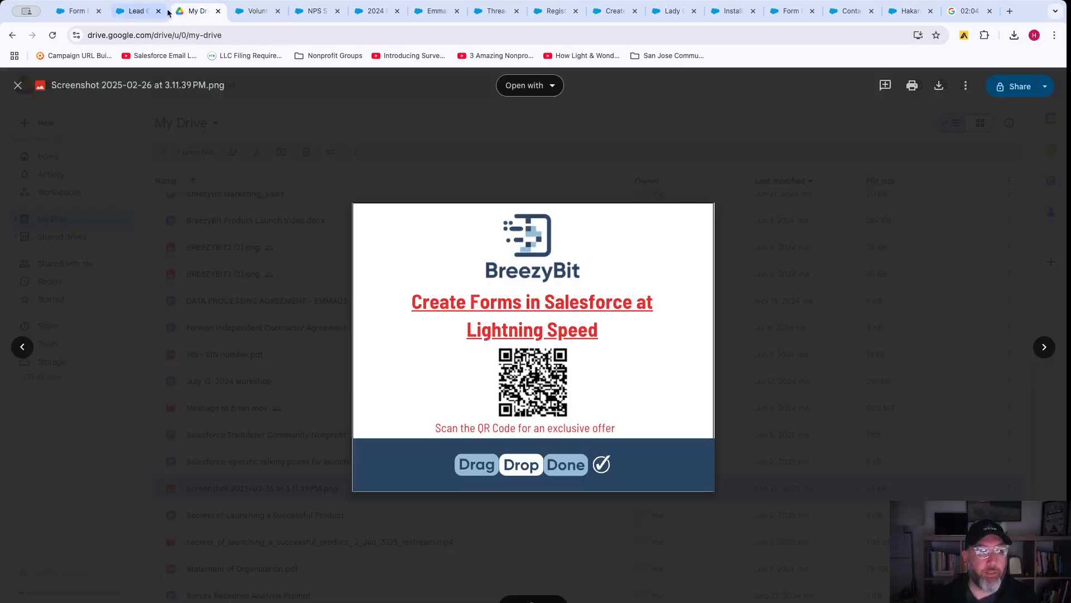
left_click(249, 13)
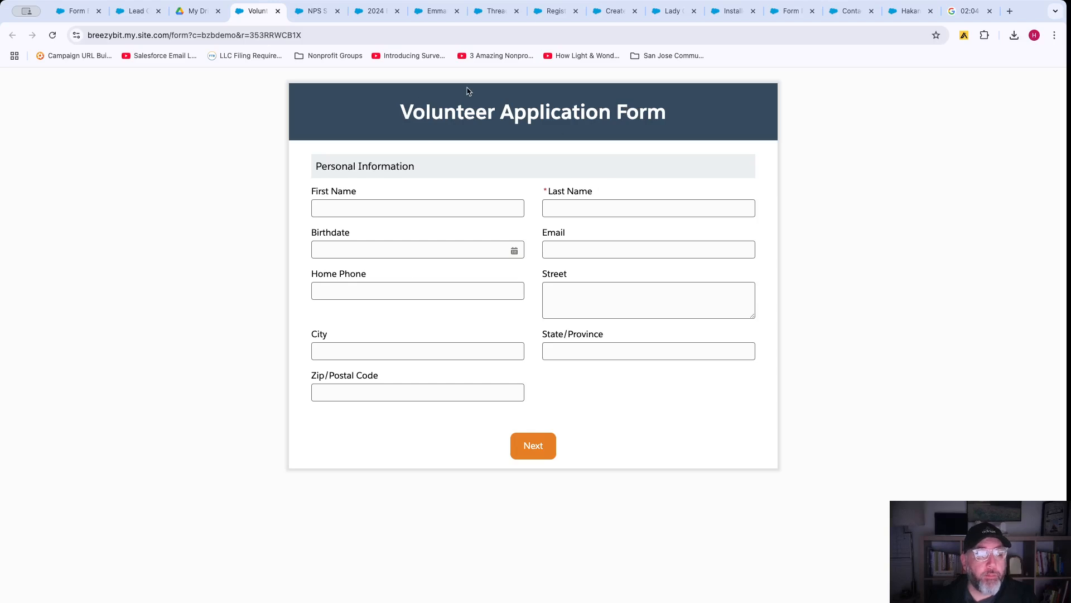
left_click(533, 445)
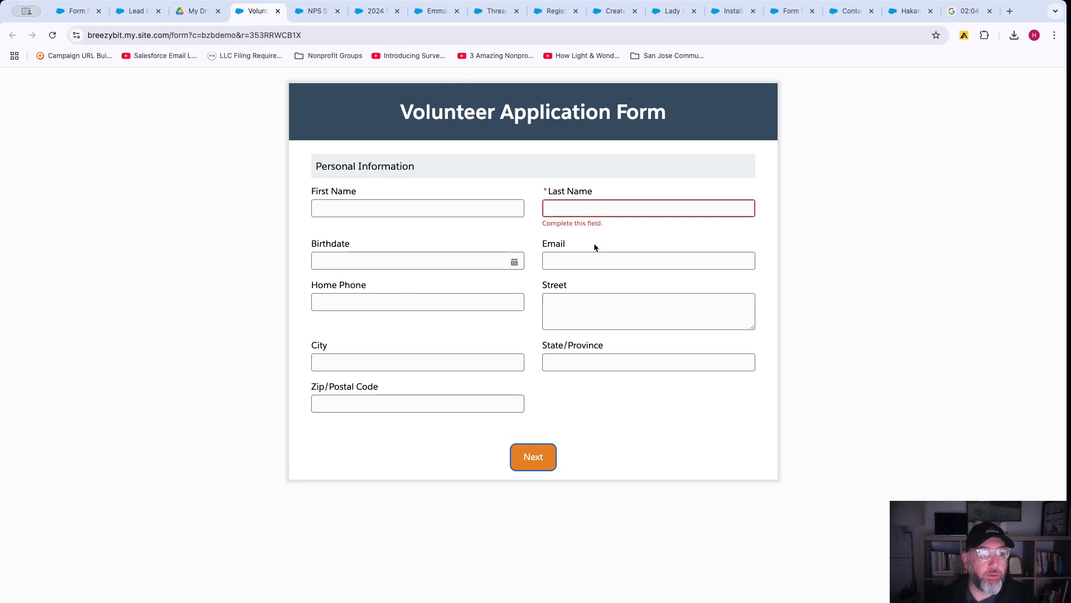
left_click(578, 213)
type("test")
left_click(537, 454)
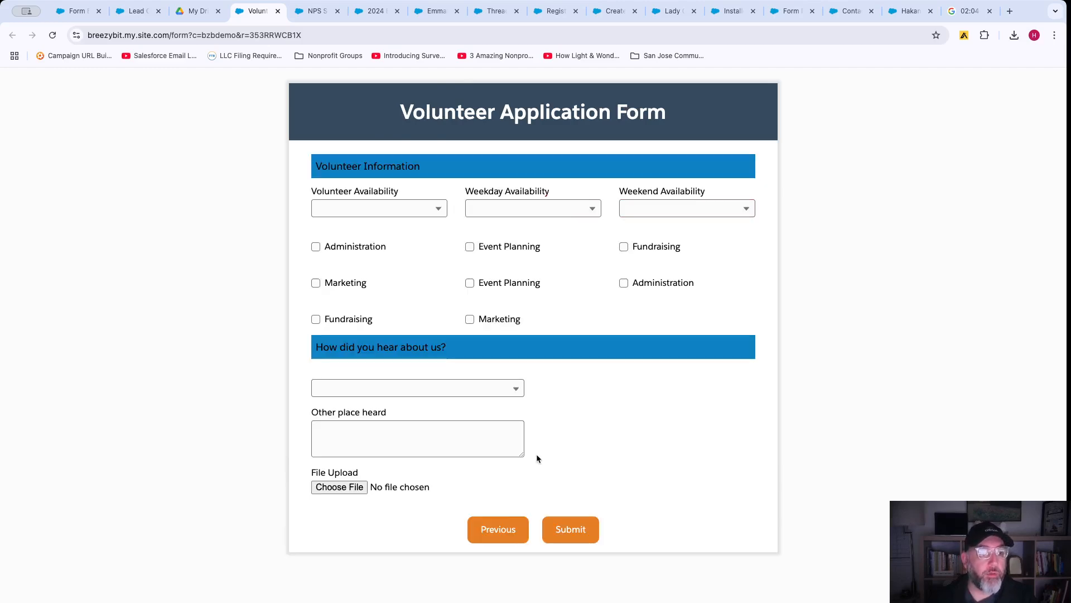
Select Monday and Tuesday availability, tick Administration, and choose Event as the referral source.
left_click(383, 205)
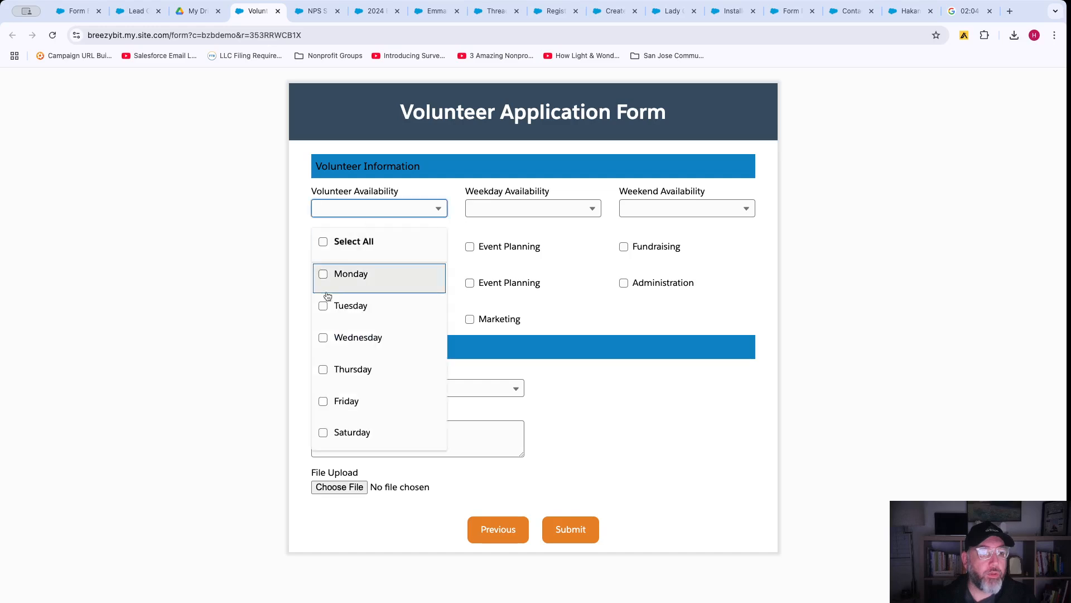
left_click(324, 275)
left_click(324, 305)
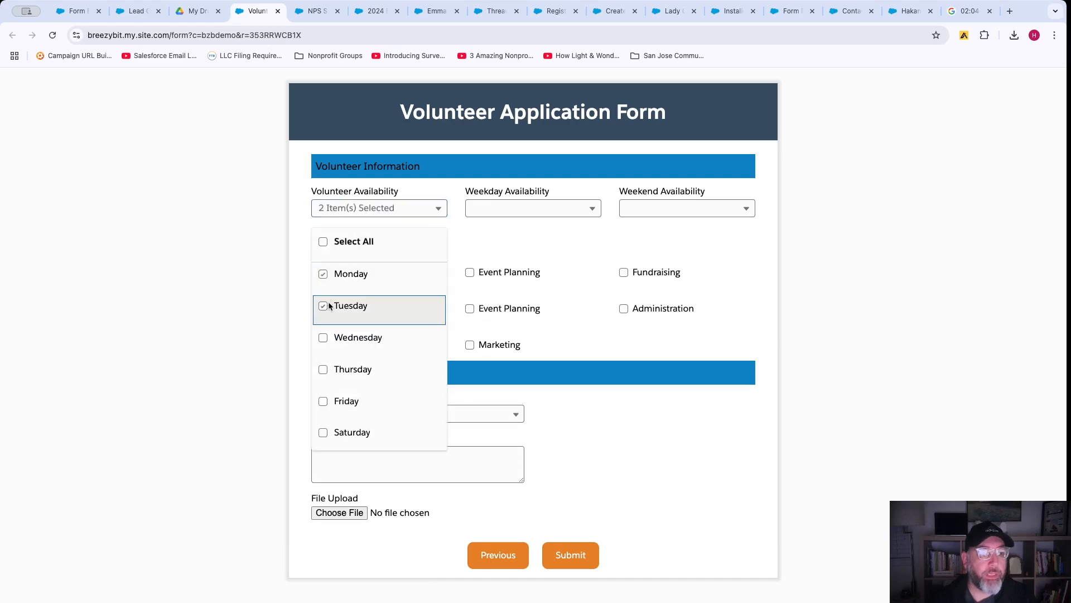
left_click(516, 237)
left_click(318, 274)
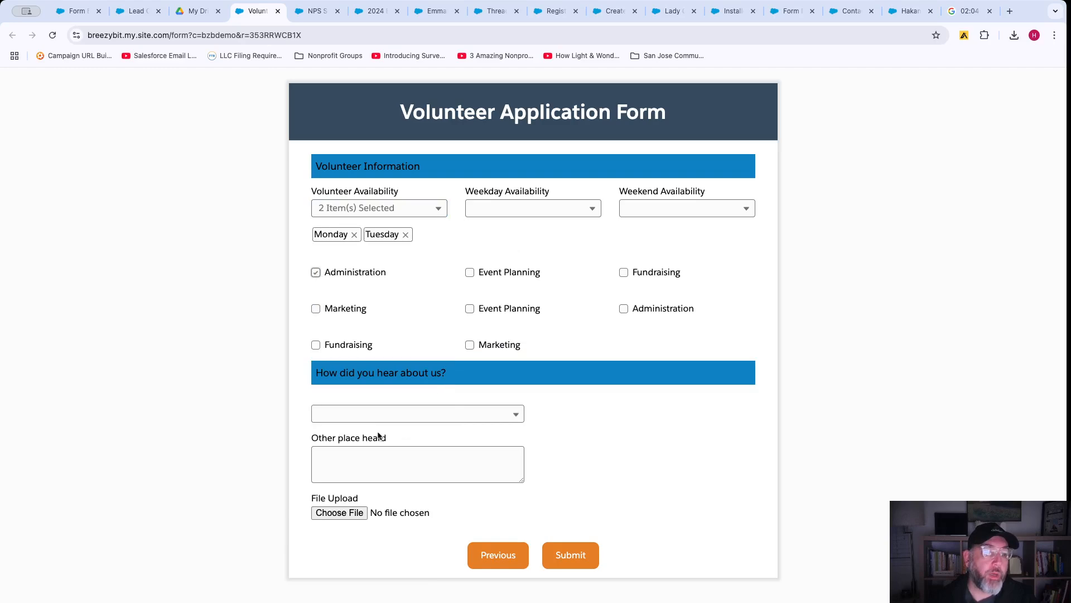
left_click(366, 413)
left_click(361, 487)
left_click(346, 462)
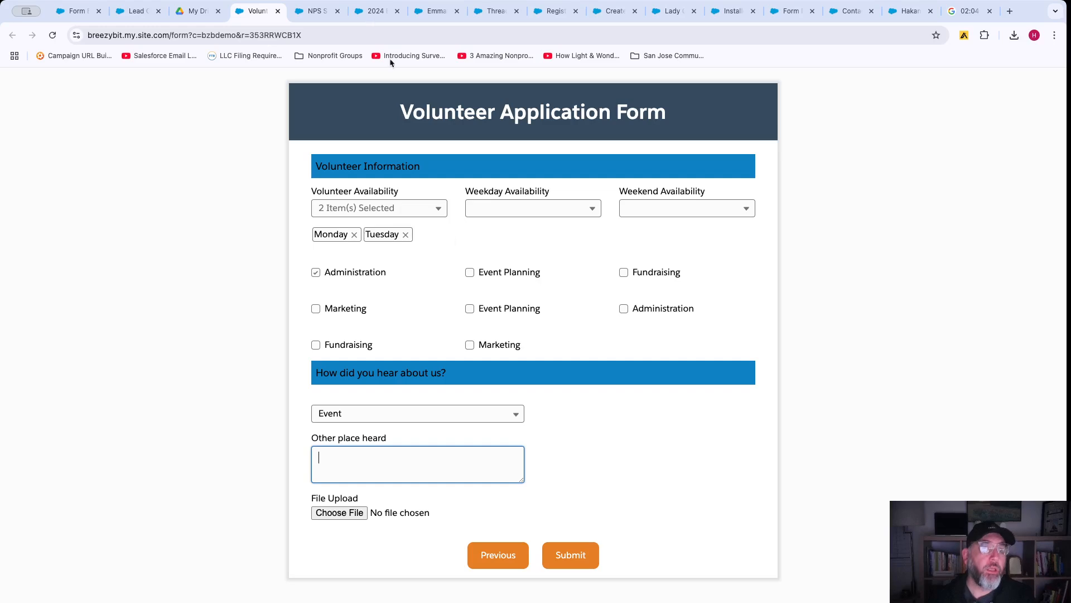
left_click(314, 16)
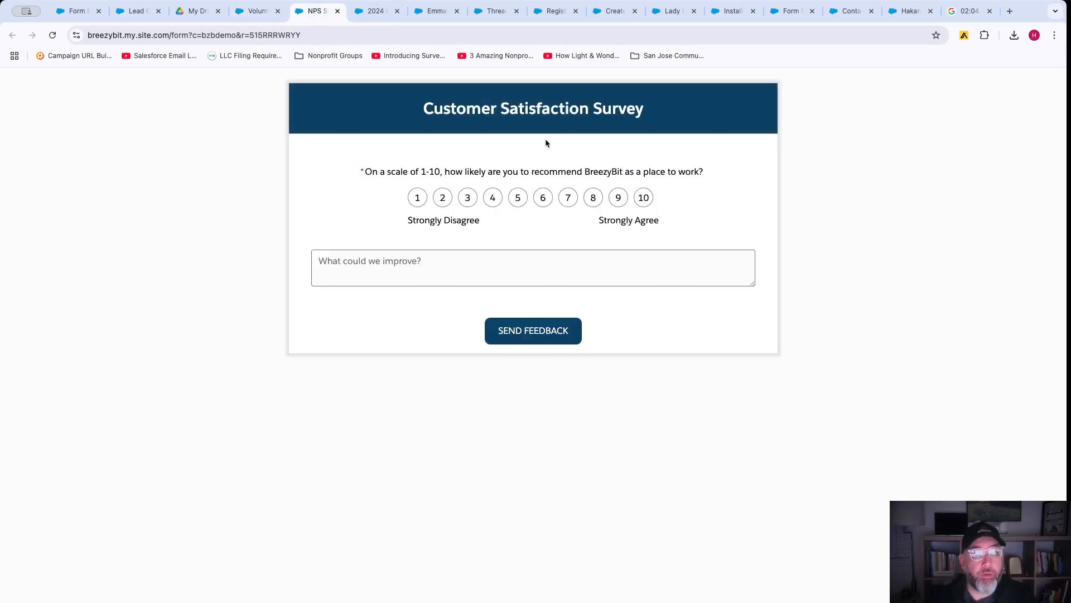
Rate the survey's recommendation question, then page the 2024 BFG nomination form to its second-CEO page.
left_click(447, 203)
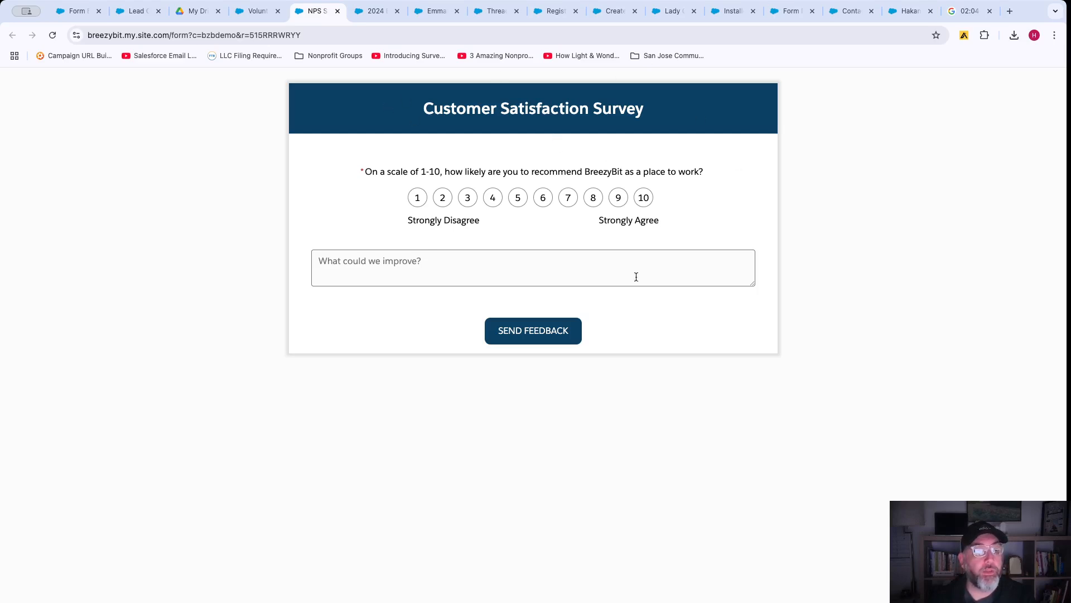
left_click(374, 13)
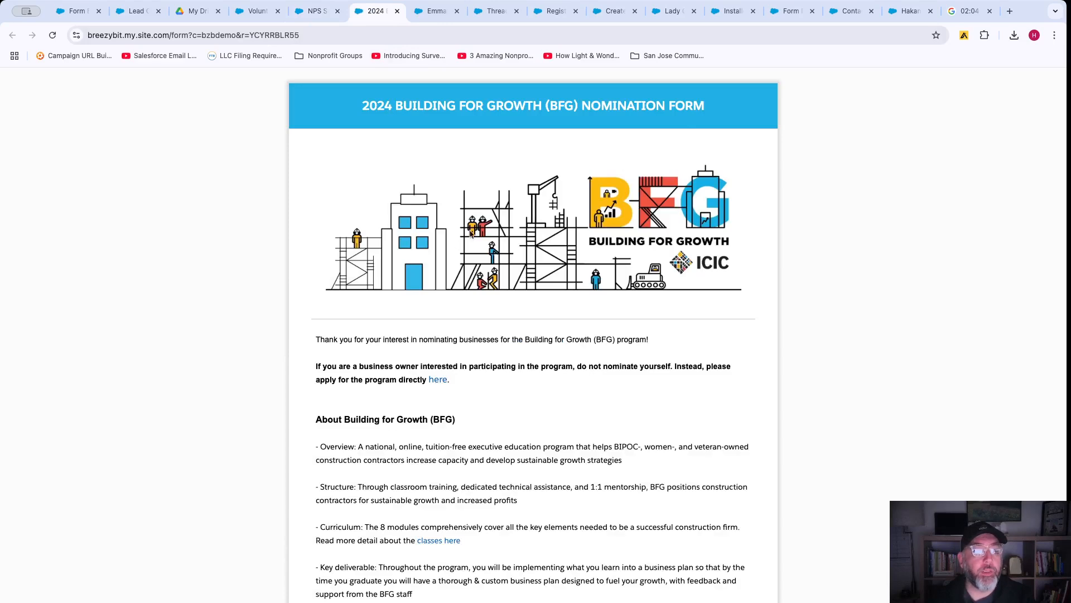
scroll(553, 315, "down", 5)
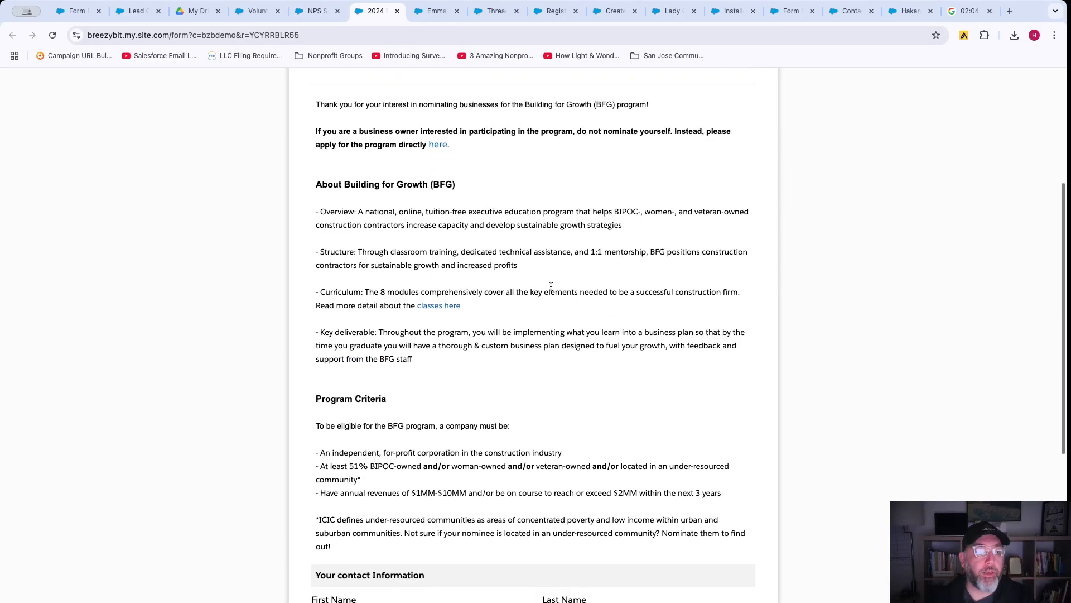
scroll(556, 356, "down", 8)
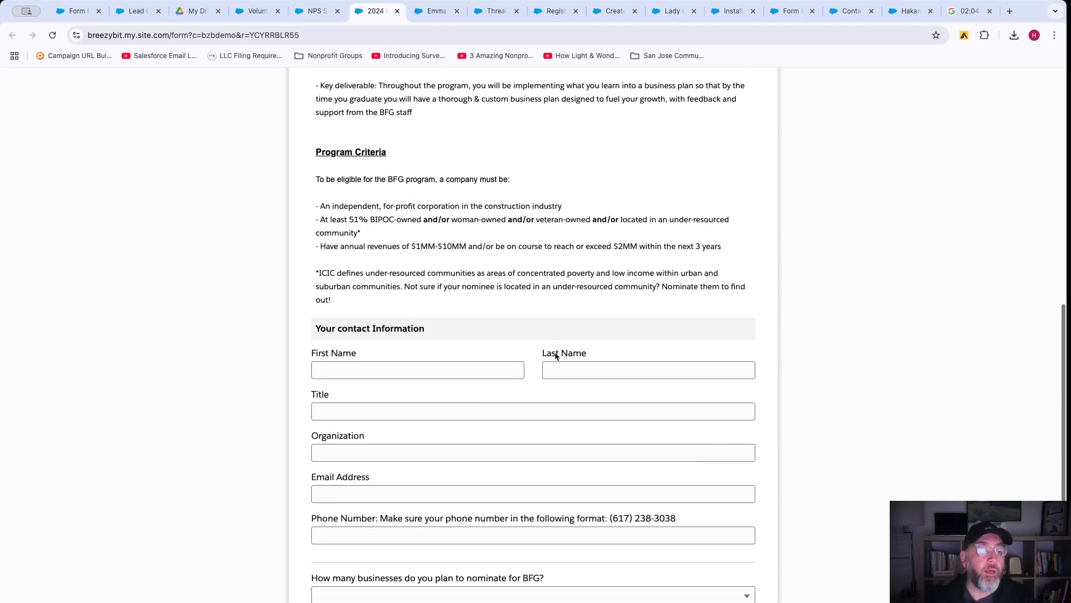
left_click(533, 574)
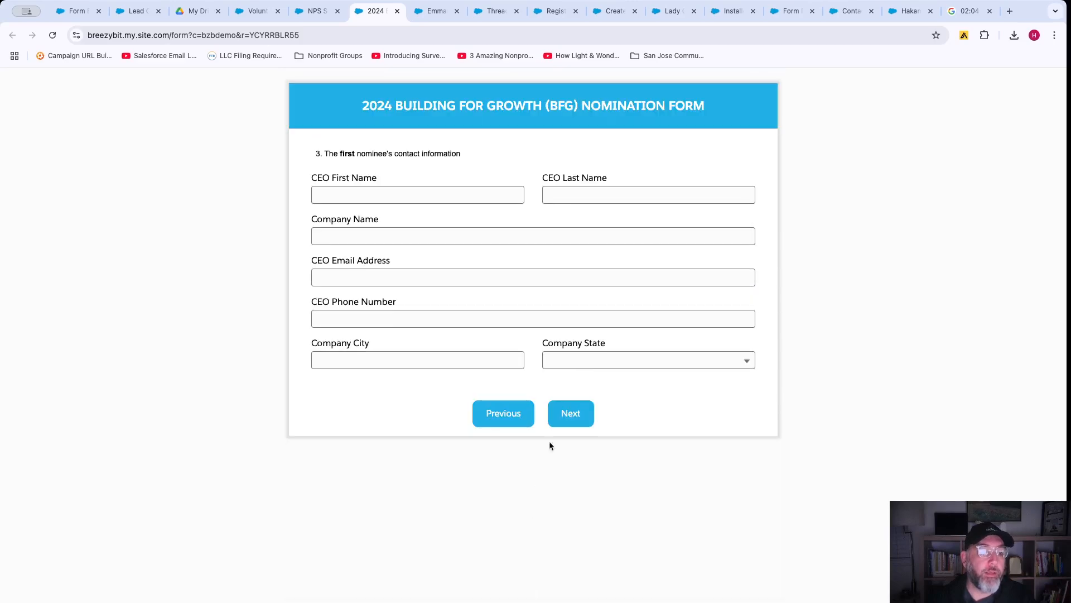
left_click(565, 421)
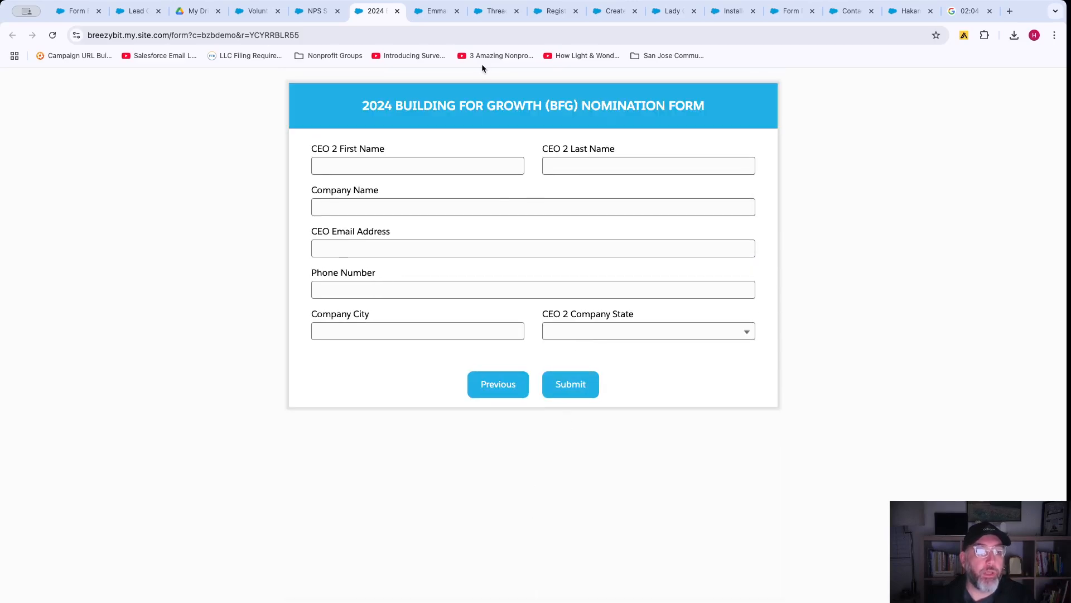
left_click(434, 17)
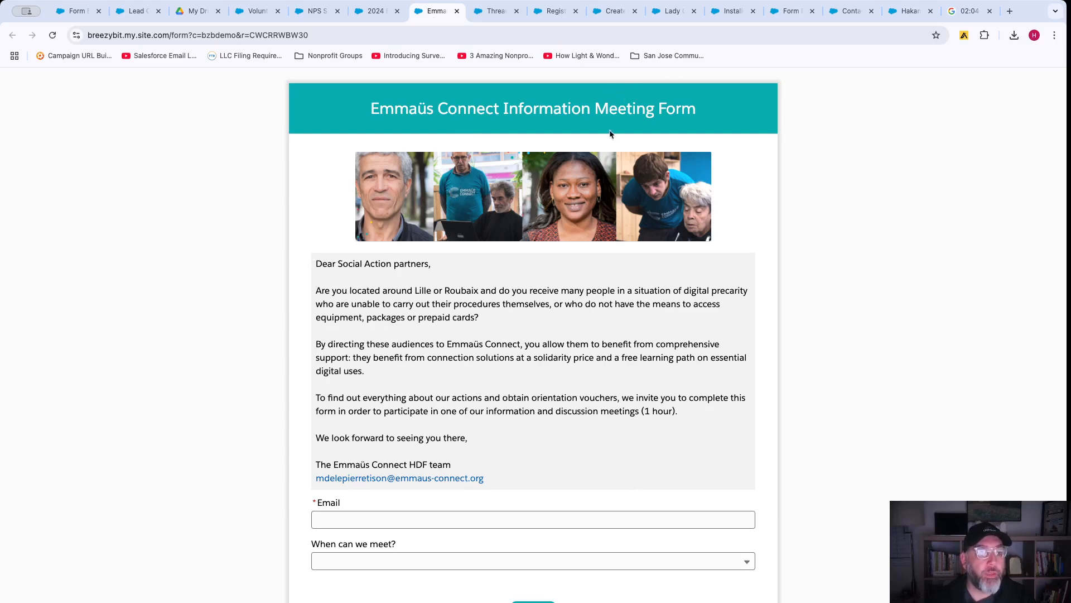
Go Next, Previous, Next between the Threads for Success Student and Parent/Guardian Information pages.
scroll(546, 409, "down", 2)
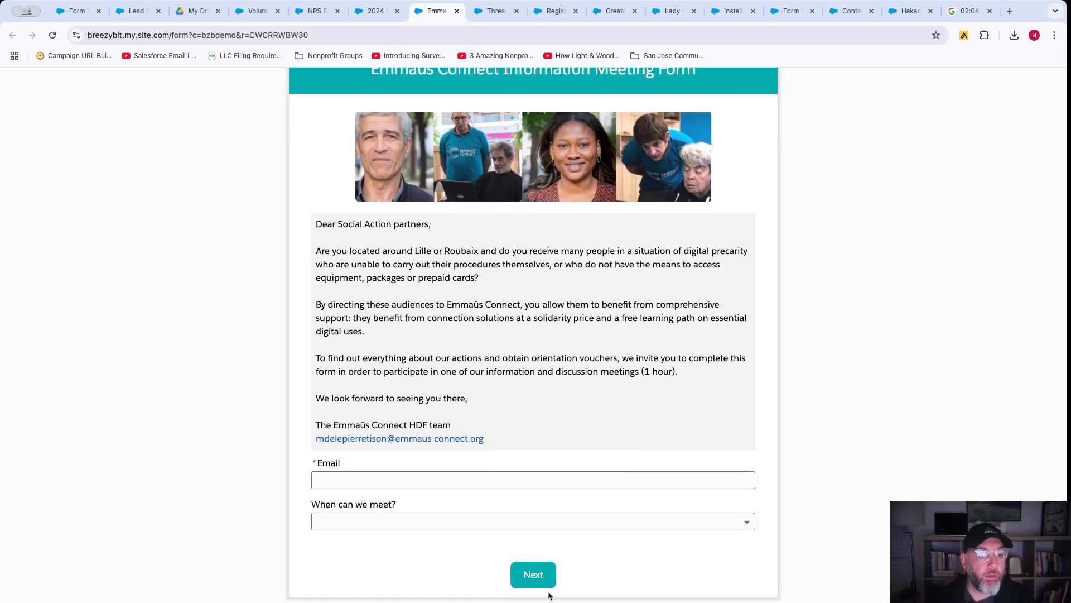
left_click(484, 16)
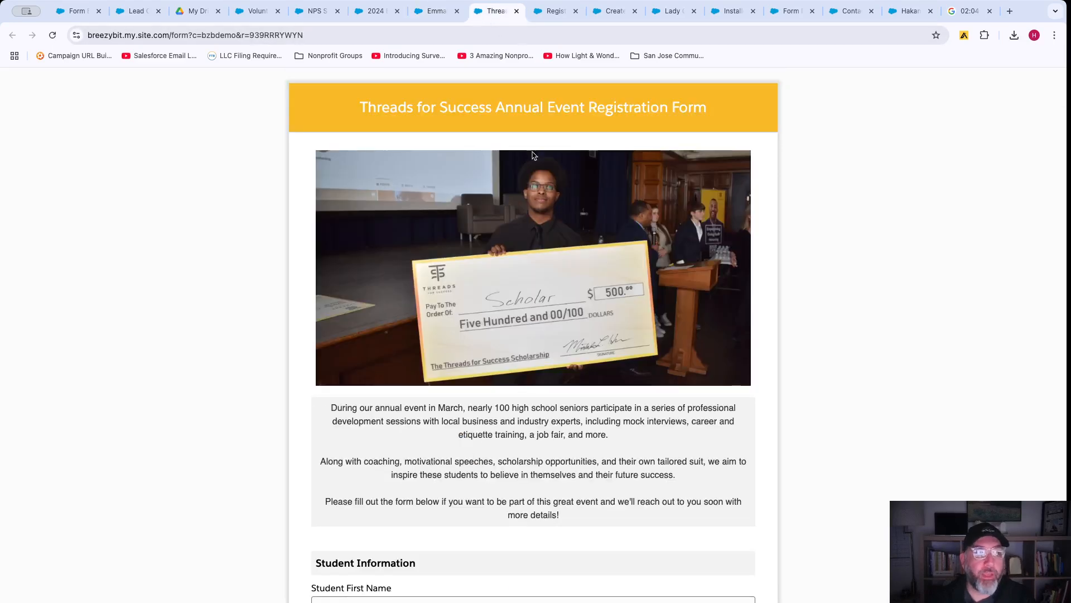
scroll(520, 262, "down", 5)
left_click(534, 574)
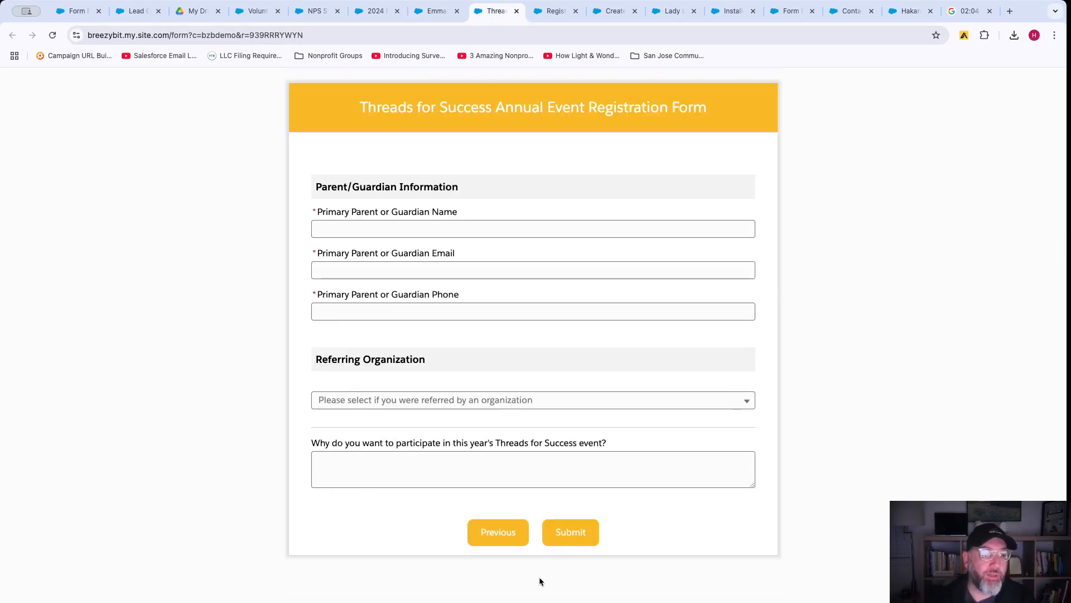
scroll(575, 335, "down", 2)
scroll(576, 306, "down", 3)
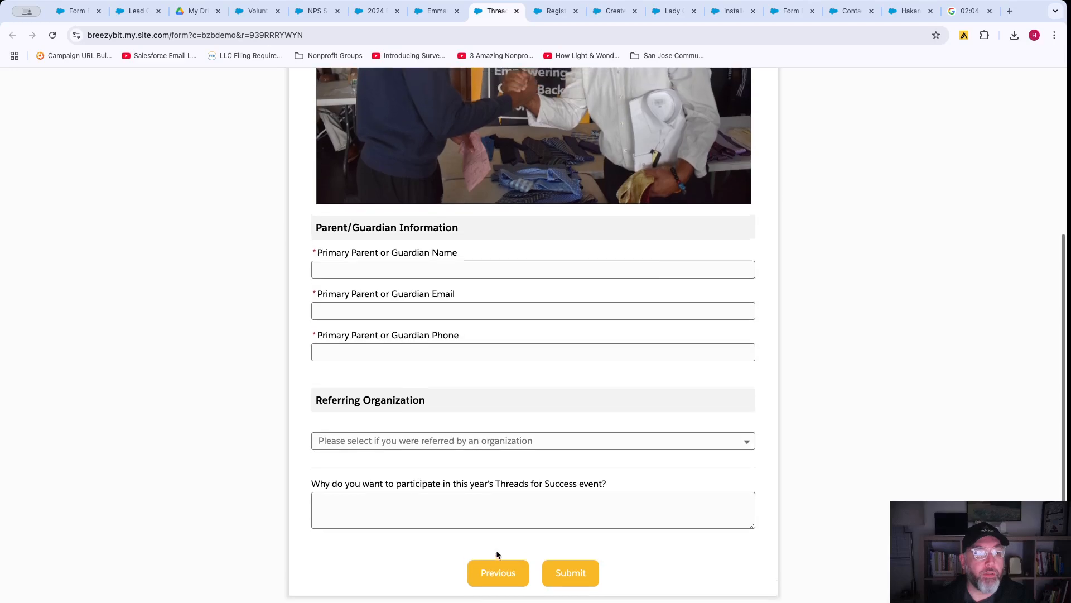
left_click(495, 571)
scroll(578, 397, "down", 2)
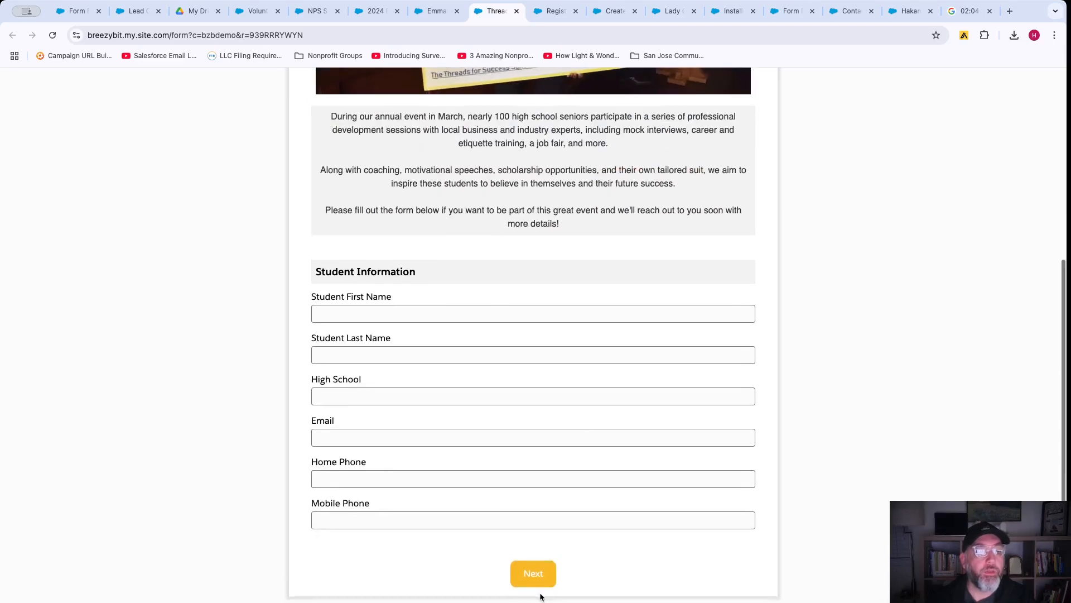
left_click(534, 573)
left_click(555, 14)
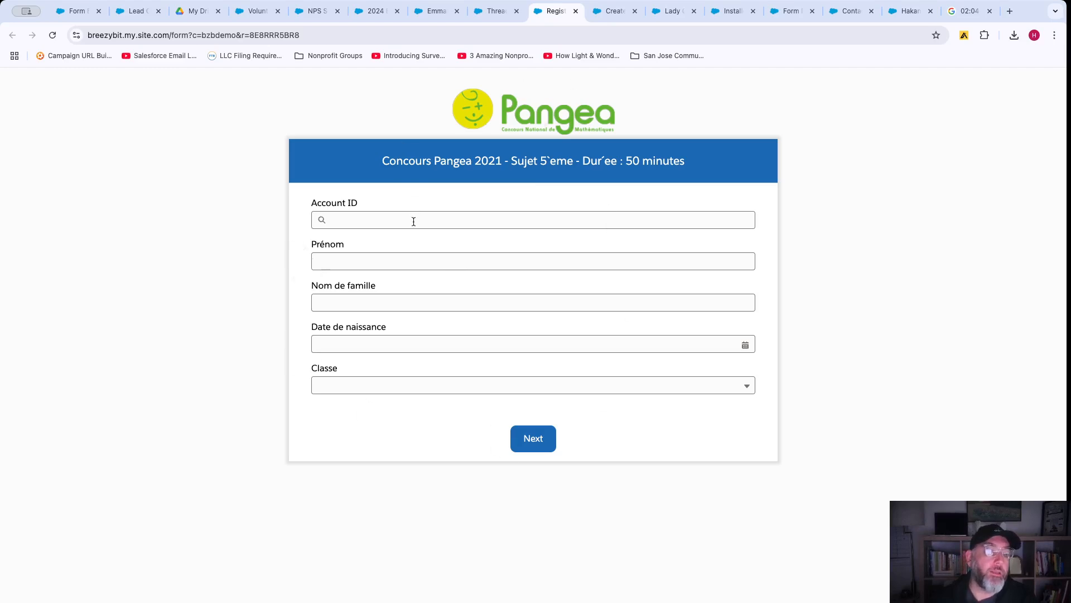
Advance past the Pangea rules page and answer Q1 with b) 30 400 707 and Q3 with b) AFGB.
left_click(351, 259)
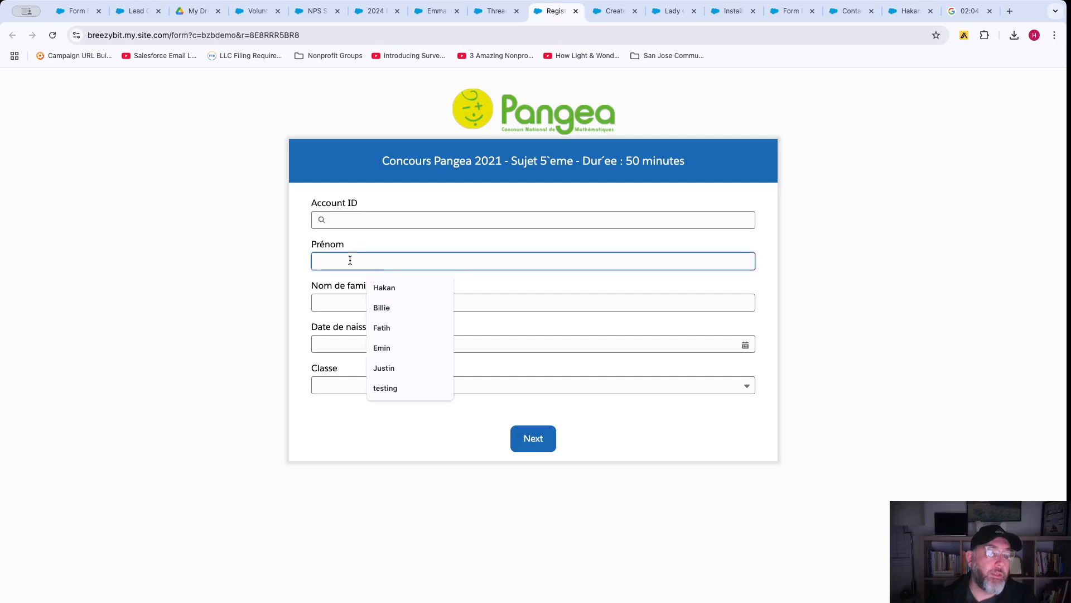
left_click(533, 444)
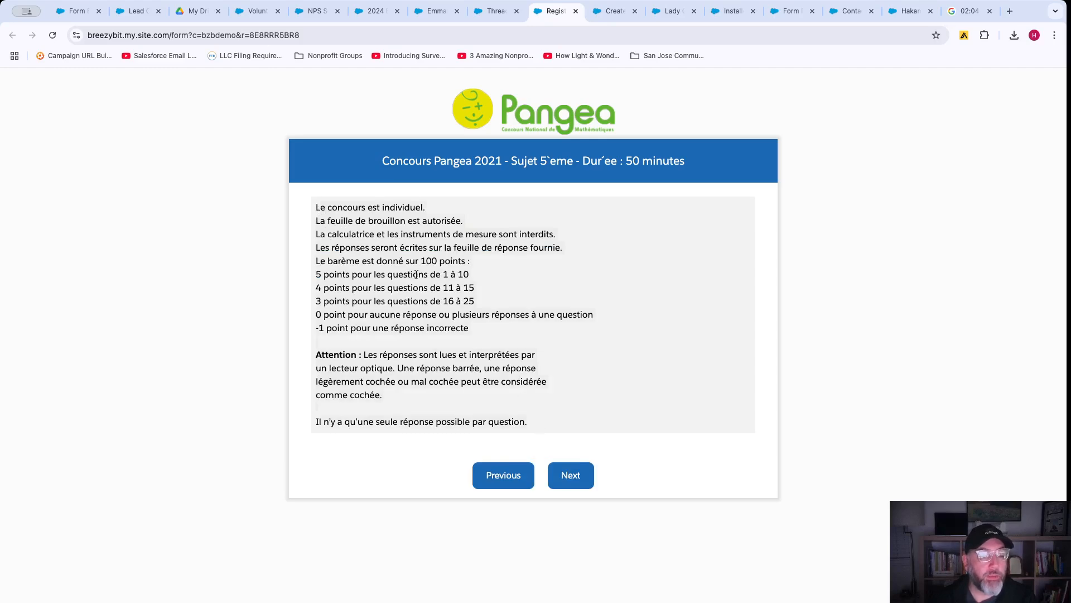
left_click(571, 475)
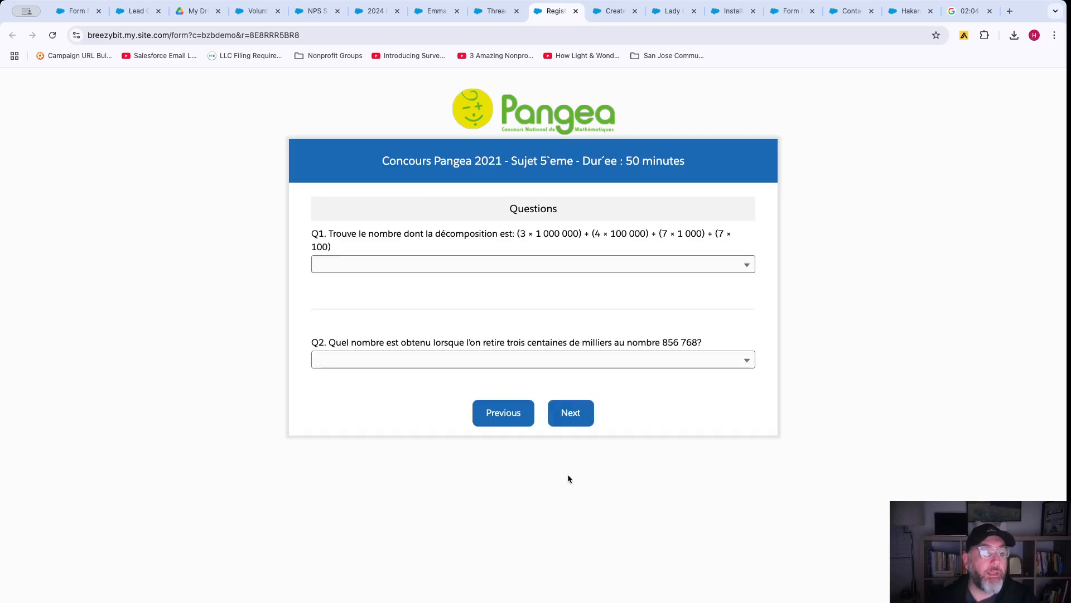
left_click(427, 268)
left_click(371, 313)
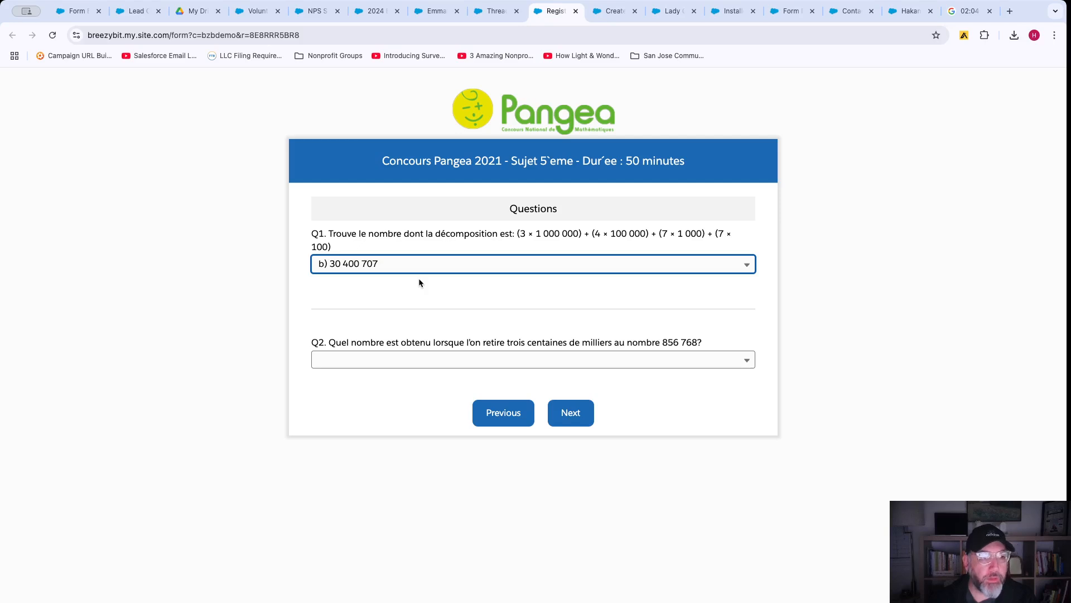
left_click(571, 413)
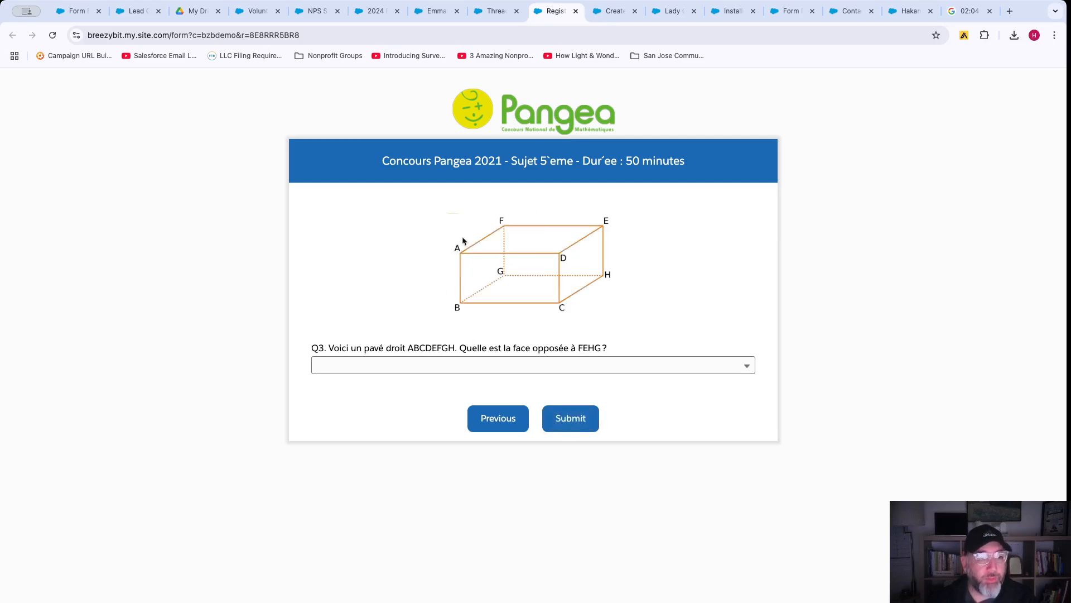
left_click(391, 370)
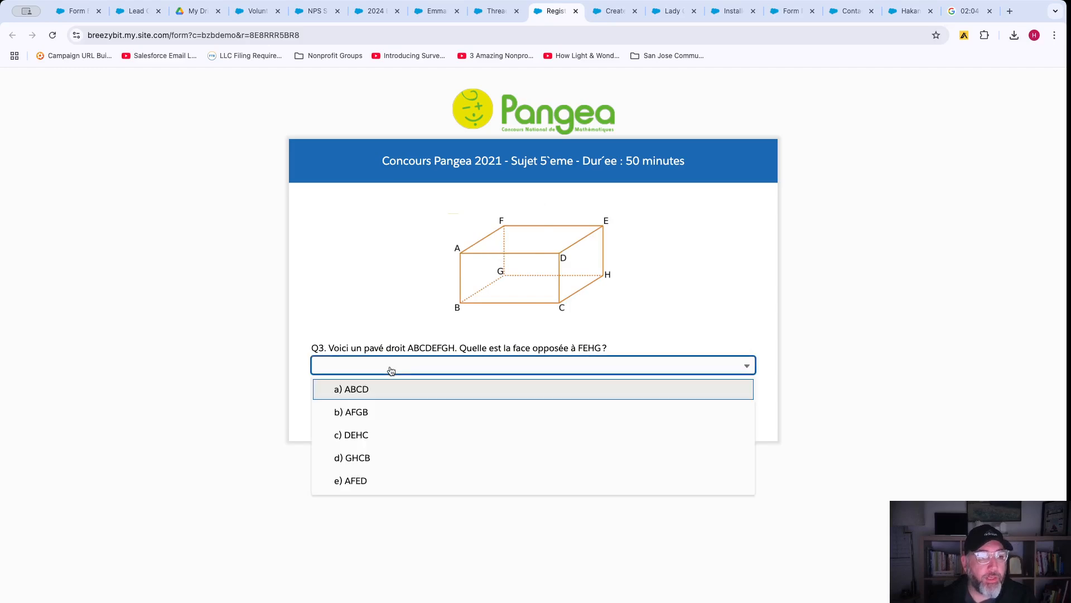
left_click(369, 412)
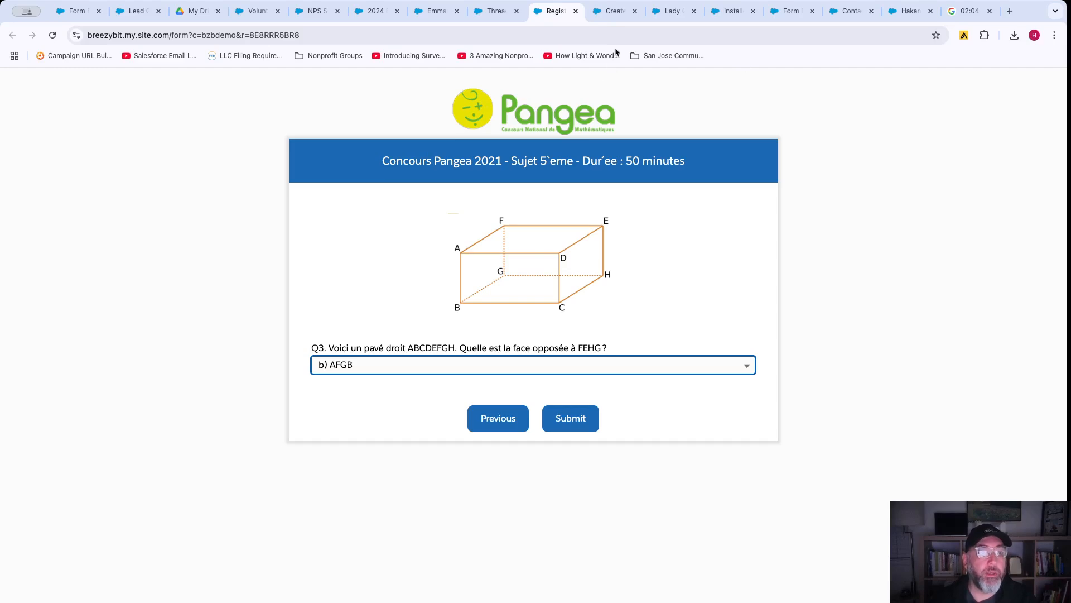
left_click(611, 14)
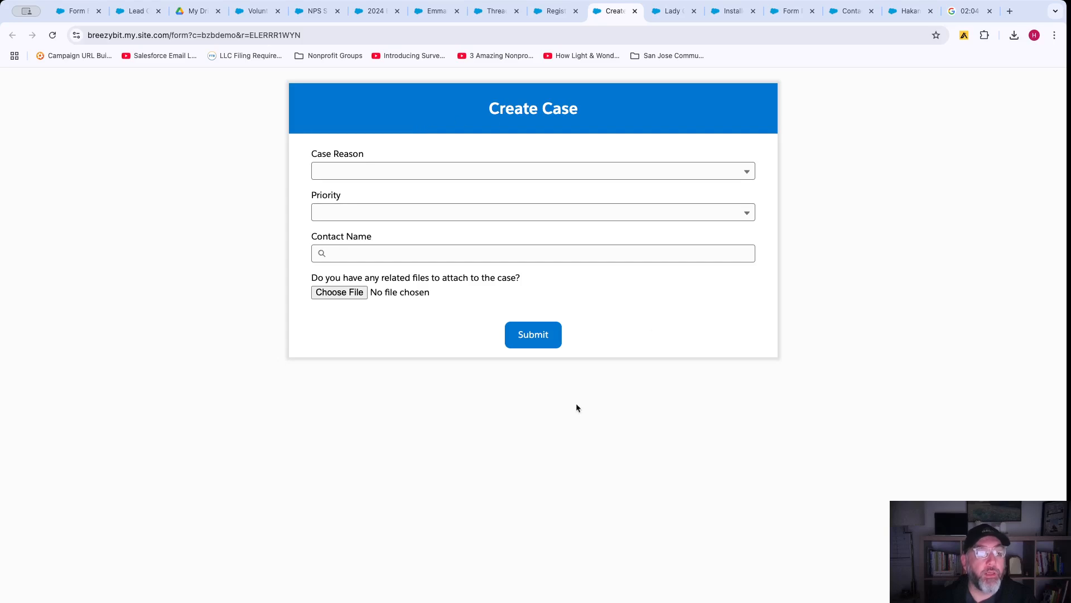
Set Case Reason to User didn't attend training and Priority High, leaving Contact Name unselected.
left_click(397, 172)
left_click(383, 215)
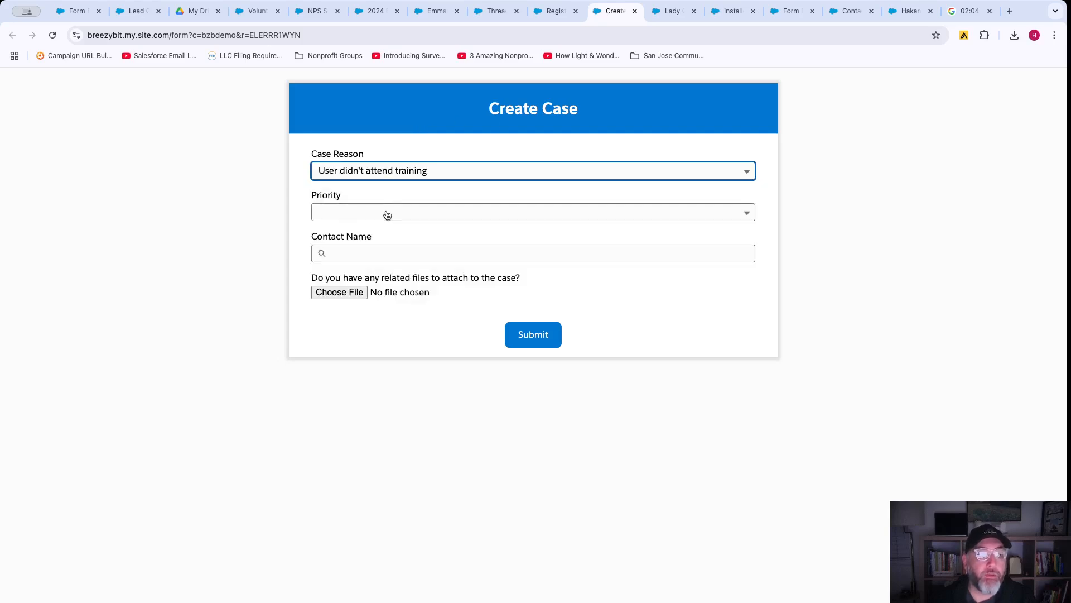
left_click(367, 215)
left_click(375, 241)
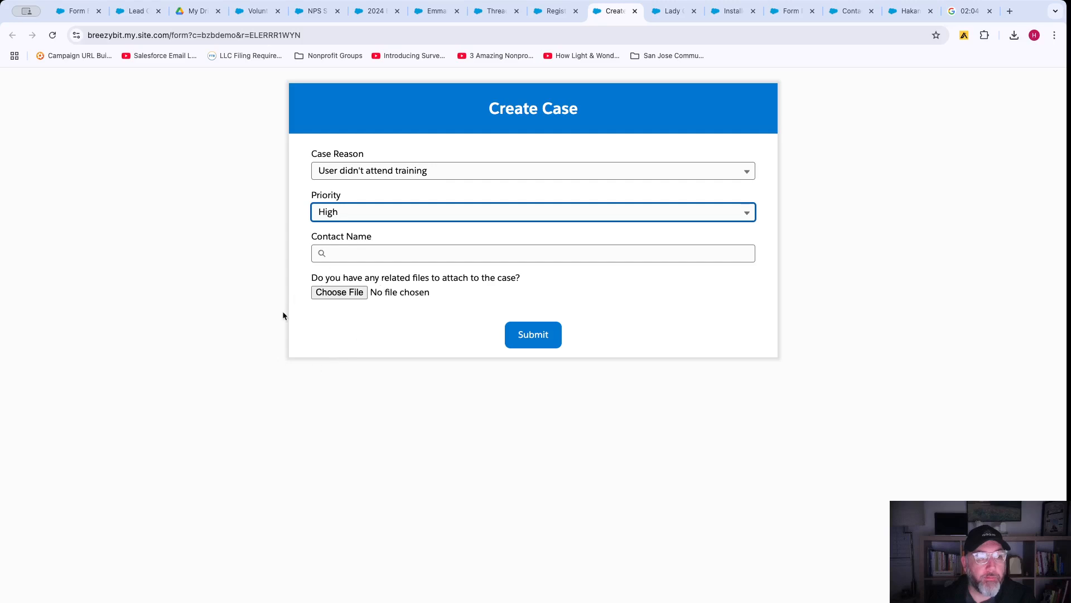
left_click(367, 252)
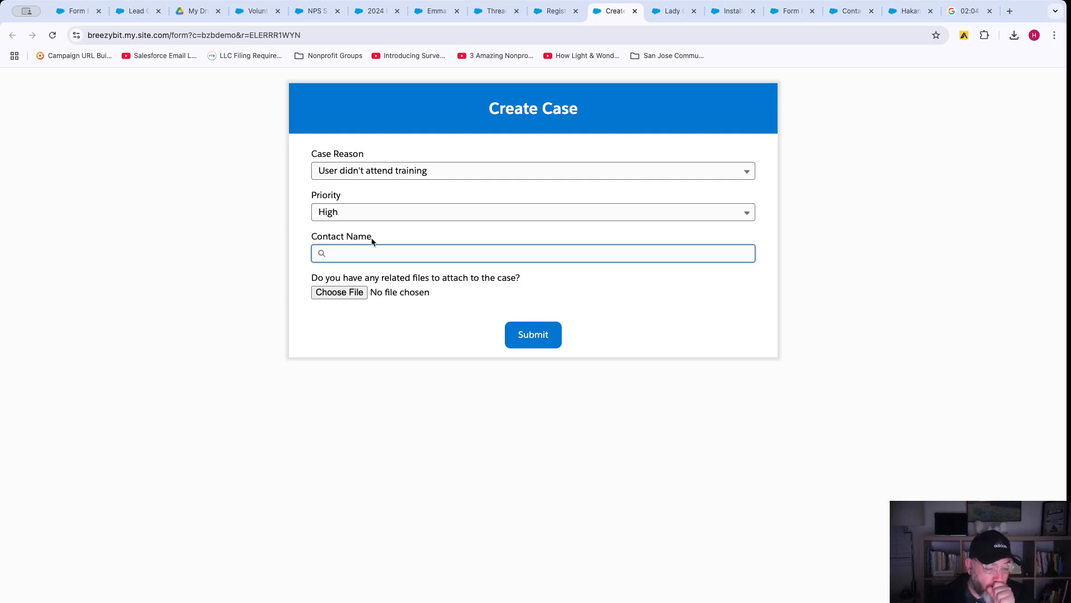
left_click(347, 252)
left_click(295, 245)
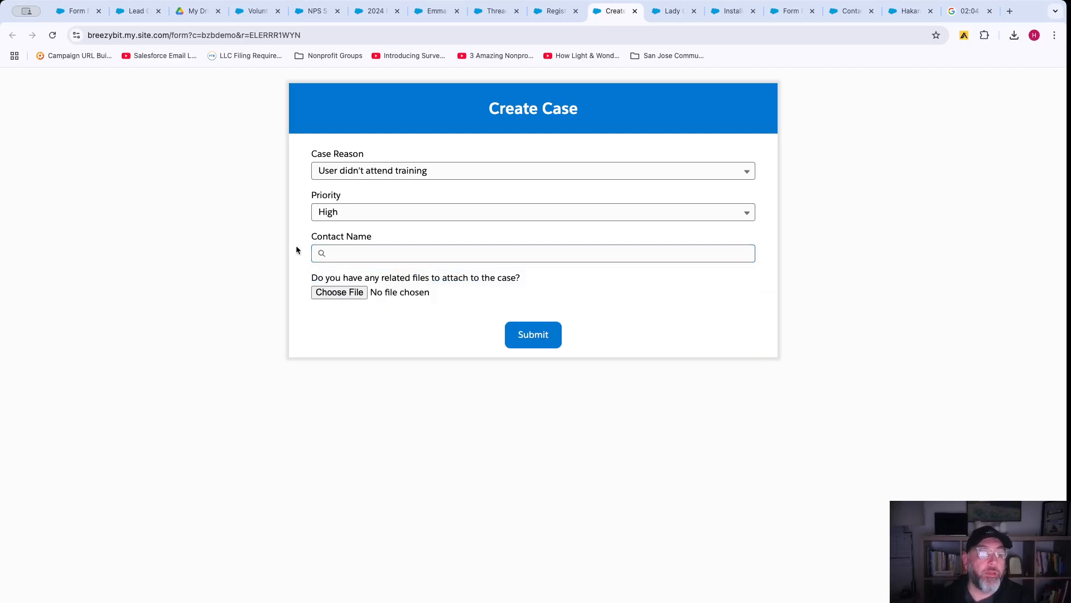
left_click(665, 12)
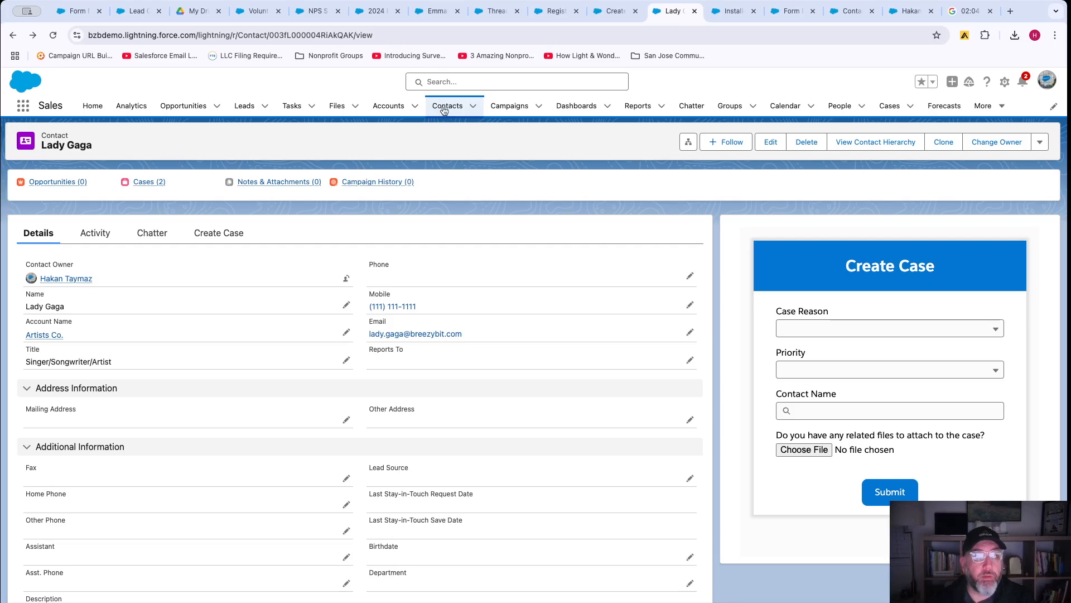
In the embedded form, choose User didn't attend training, High priority, and search for and pick the contact.
left_click(832, 329)
left_click(815, 375)
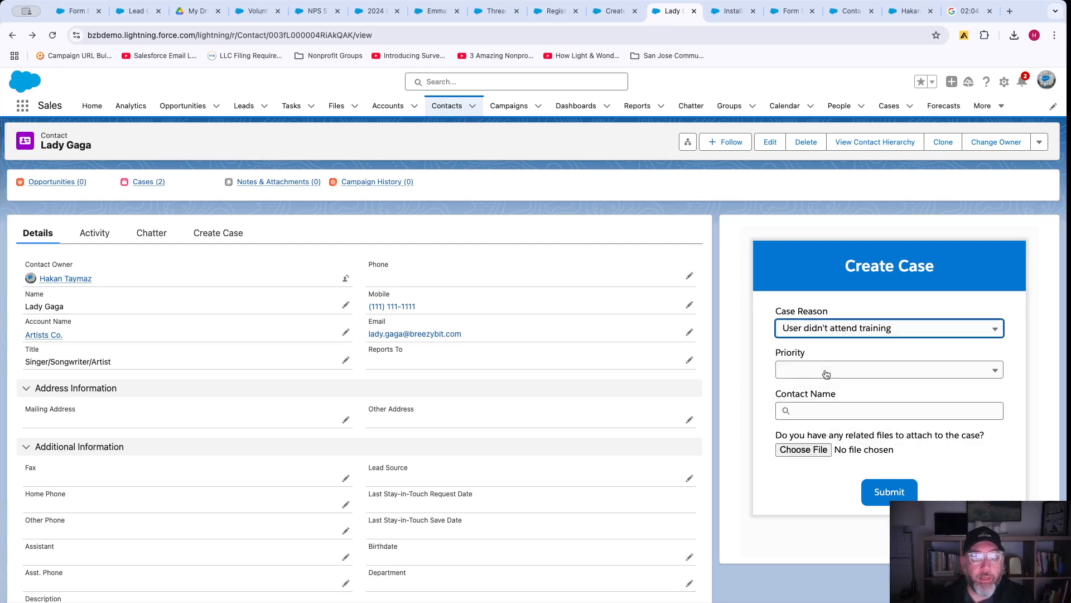
left_click(807, 376)
left_click(824, 398)
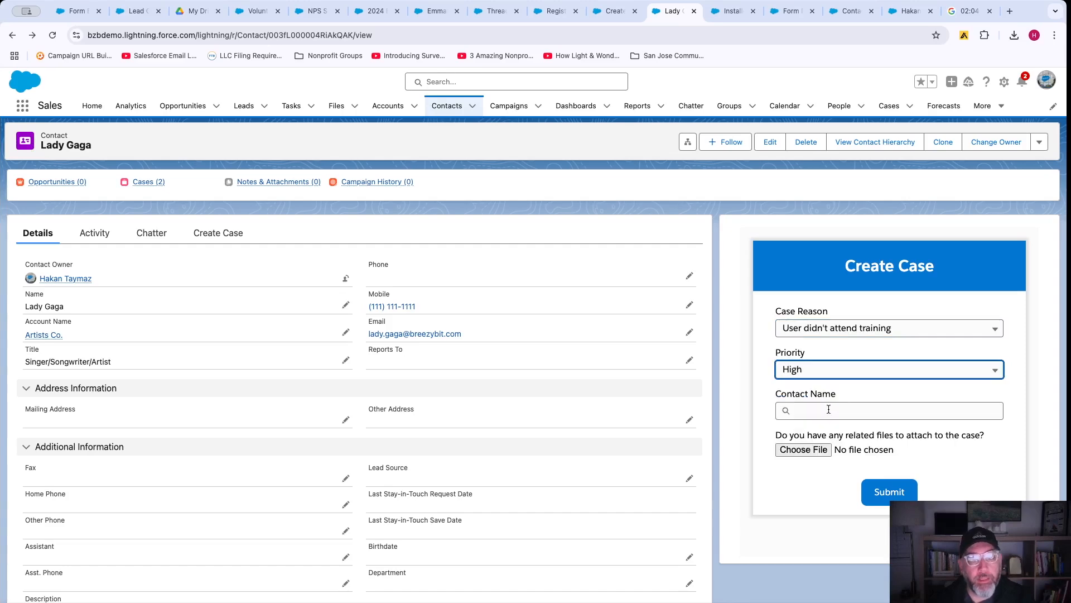
left_click(828, 410)
type("lady")
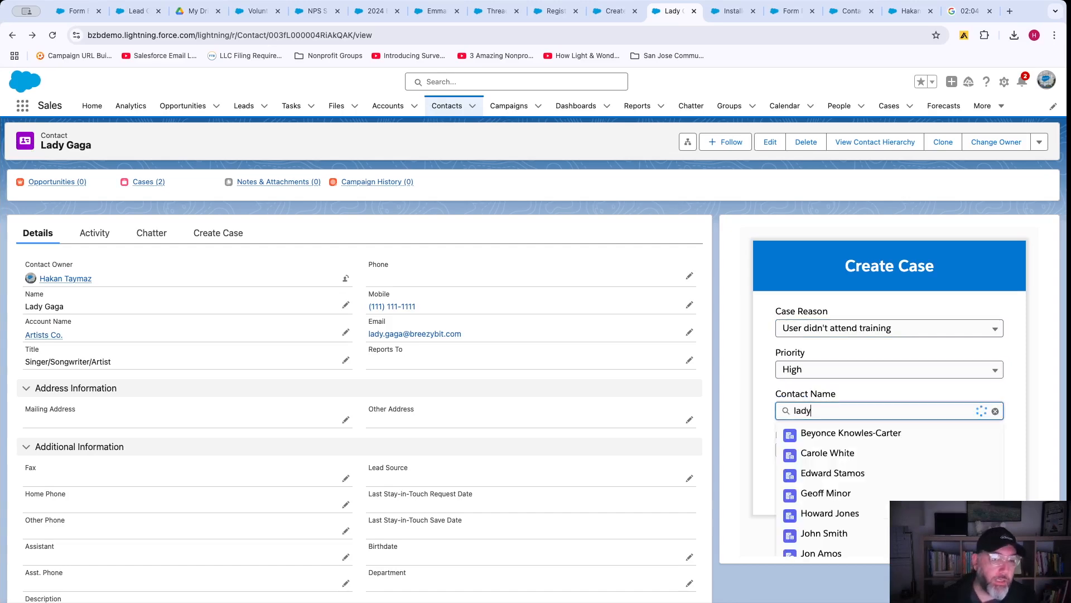
left_click(823, 432)
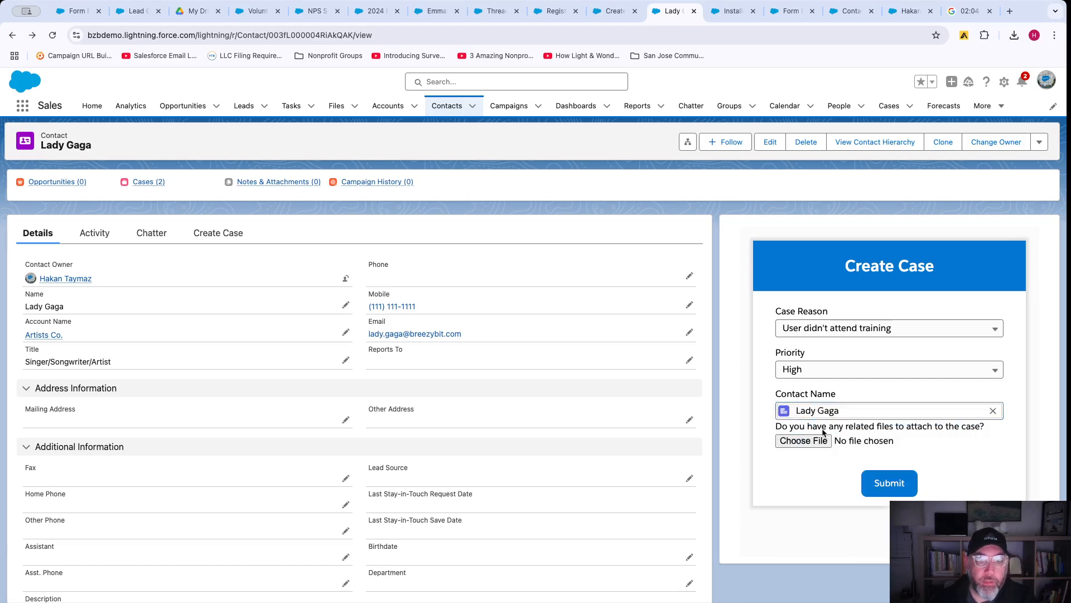
Attach aha.png from Downloads, submit the case, and reload the contact page.
left_click(809, 440)
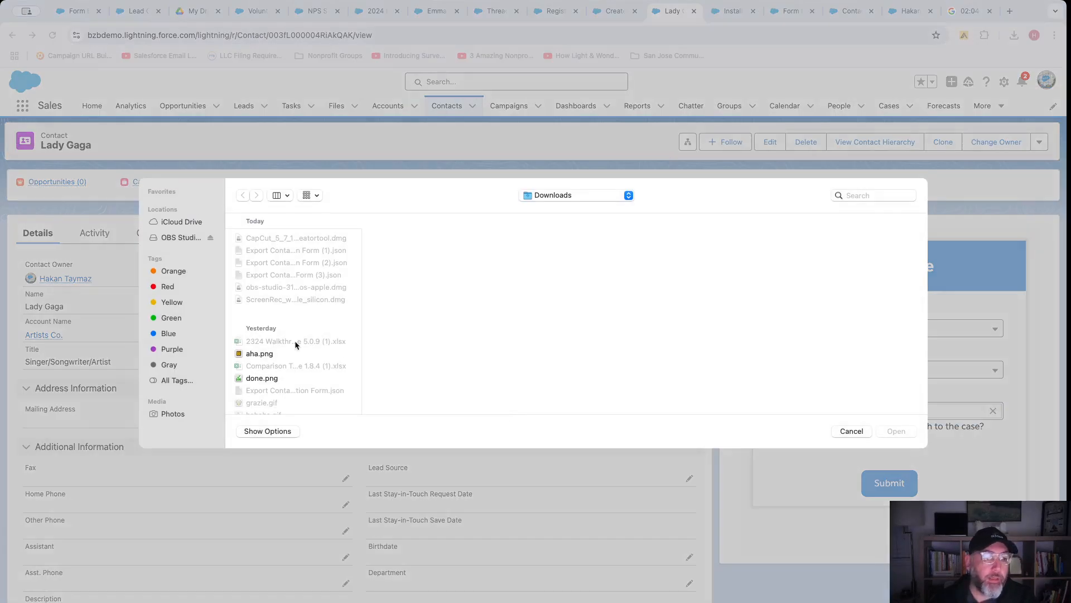
left_click(255, 355)
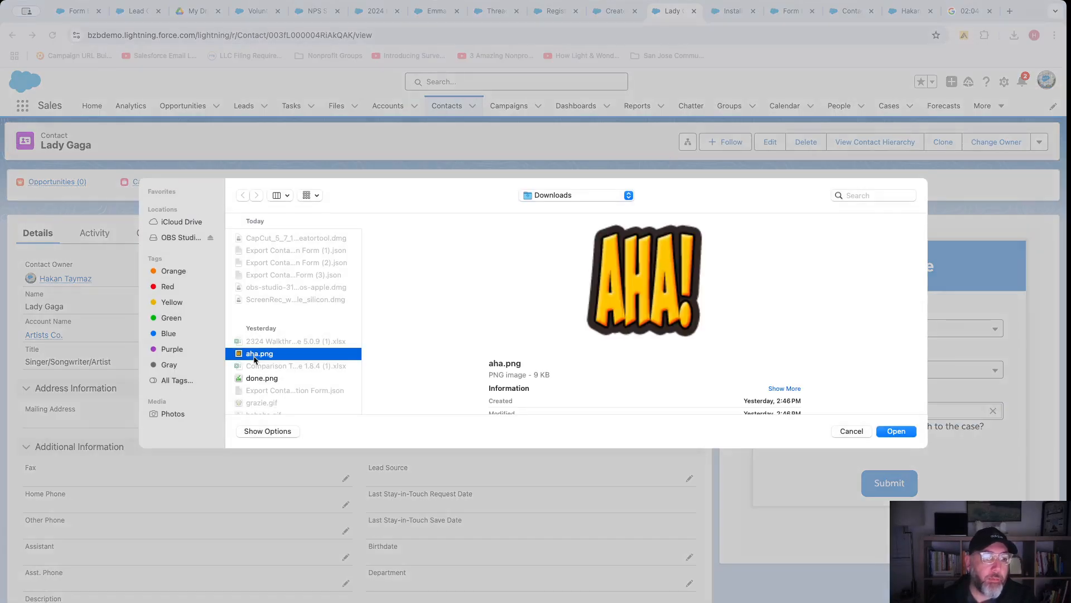
left_click(894, 432)
left_click(889, 496)
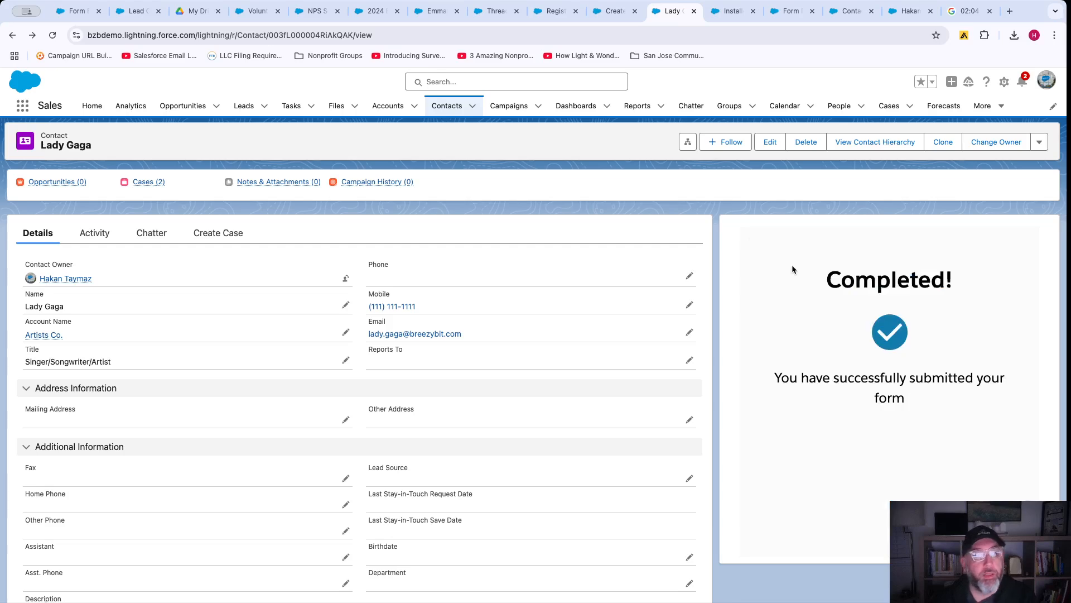
left_click(49, 37)
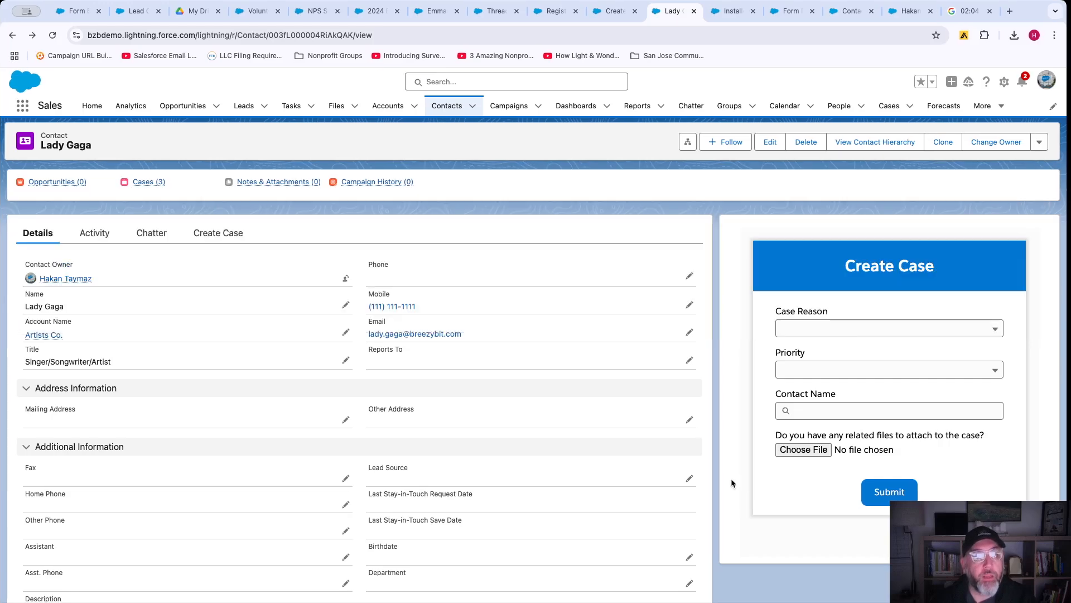
Show the Create Case form, then look over the contact page and Form Builder tabs.
left_click(219, 232)
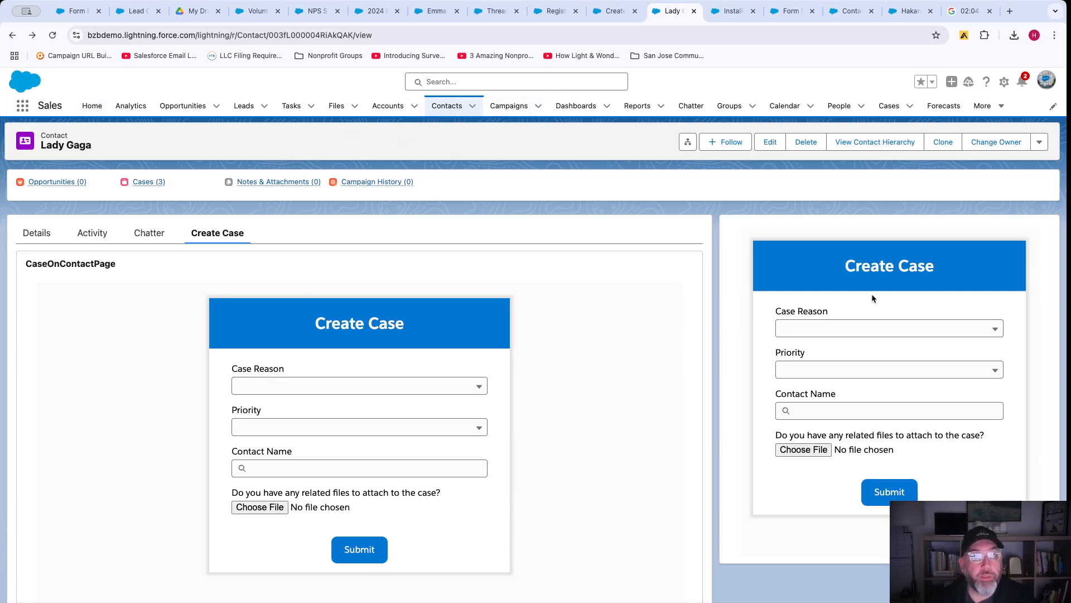
left_click(678, 13)
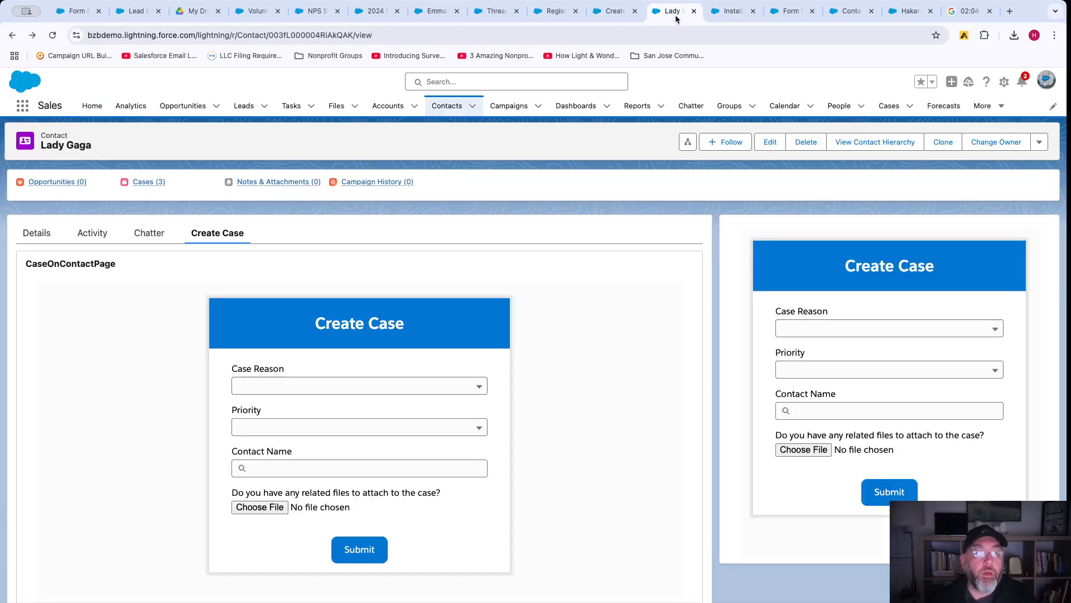
left_click(731, 11)
left_click(784, 12)
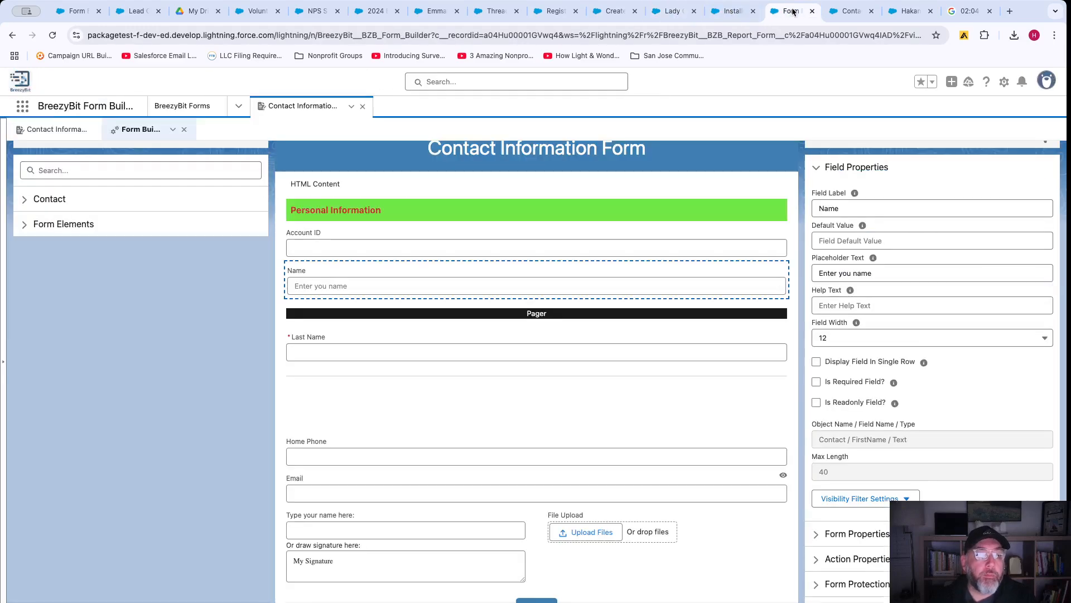
left_click(731, 11)
left_click(672, 11)
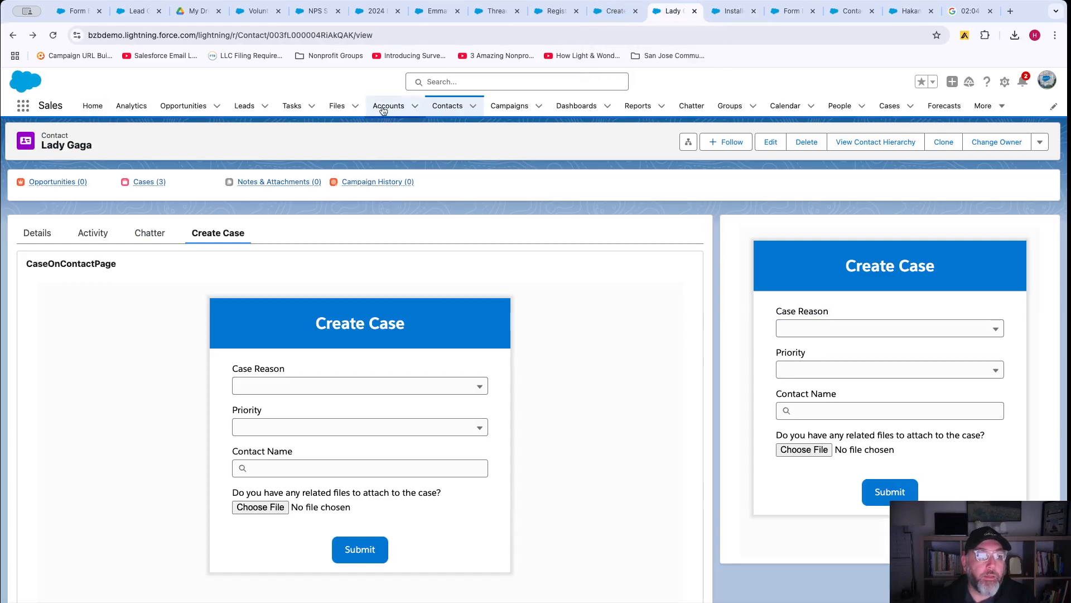
Browse the open public form tabs, then go to the All Accounts list.
left_click(614, 12)
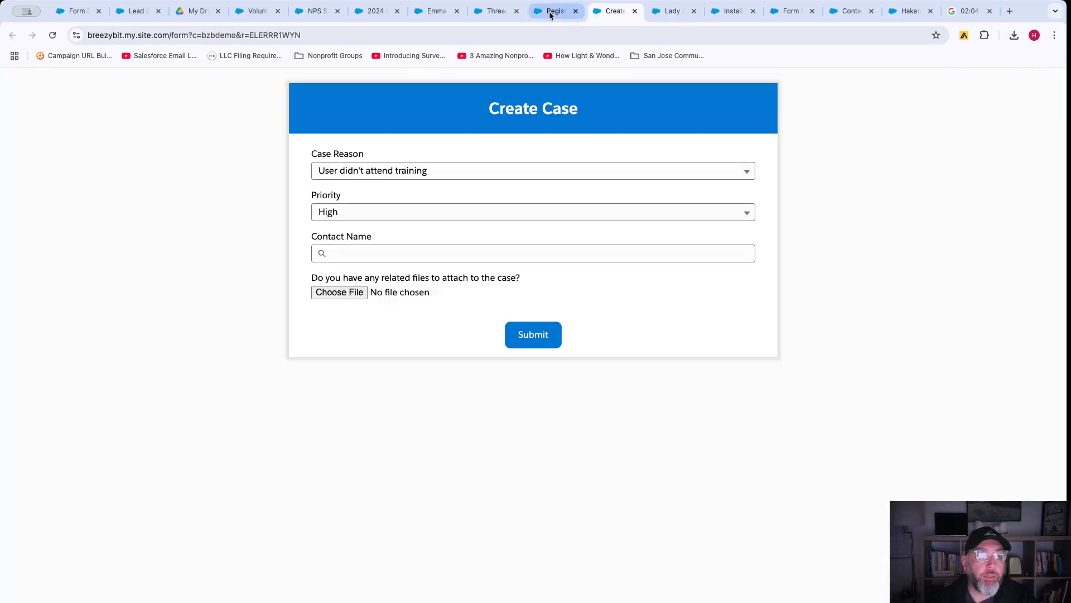
left_click(555, 11)
left_click(496, 11)
left_click(669, 11)
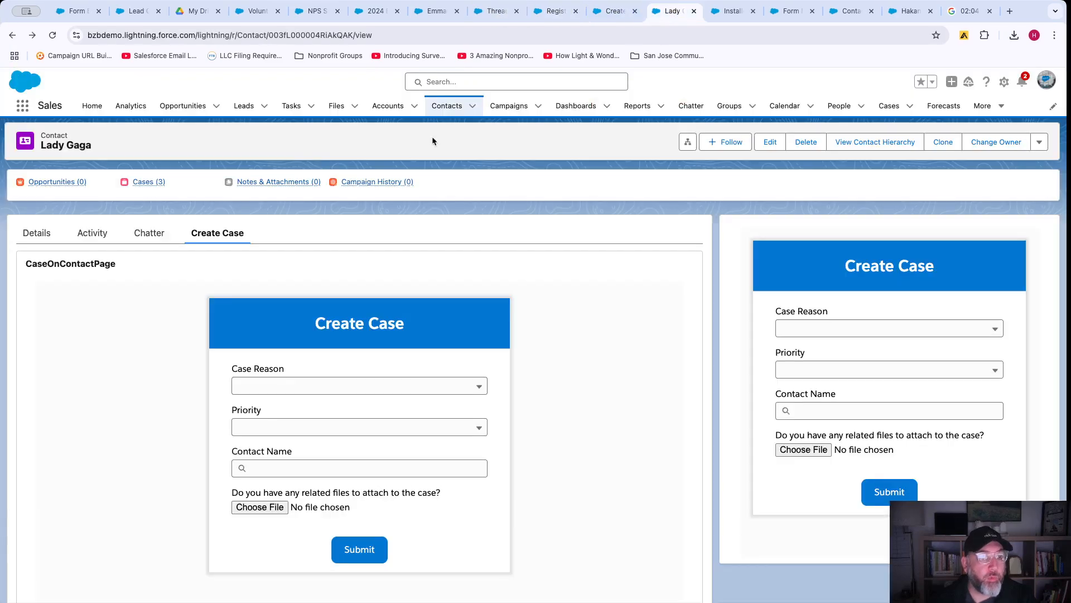
left_click(378, 110)
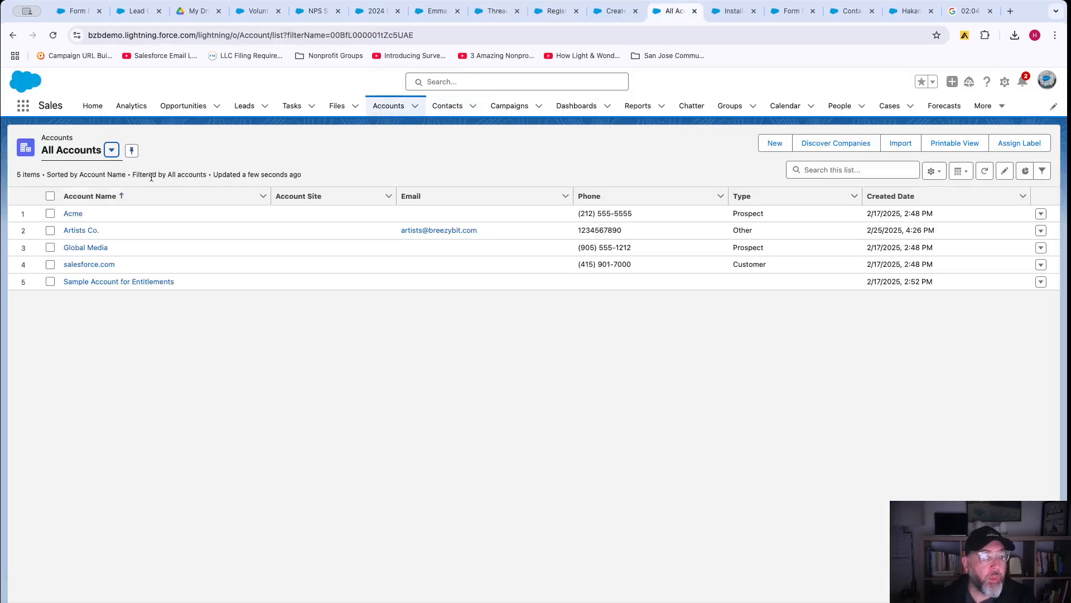
Open the Artists Co. account and highlight its BreezyBit Pre-fill URL to inspect it.
left_click(80, 231)
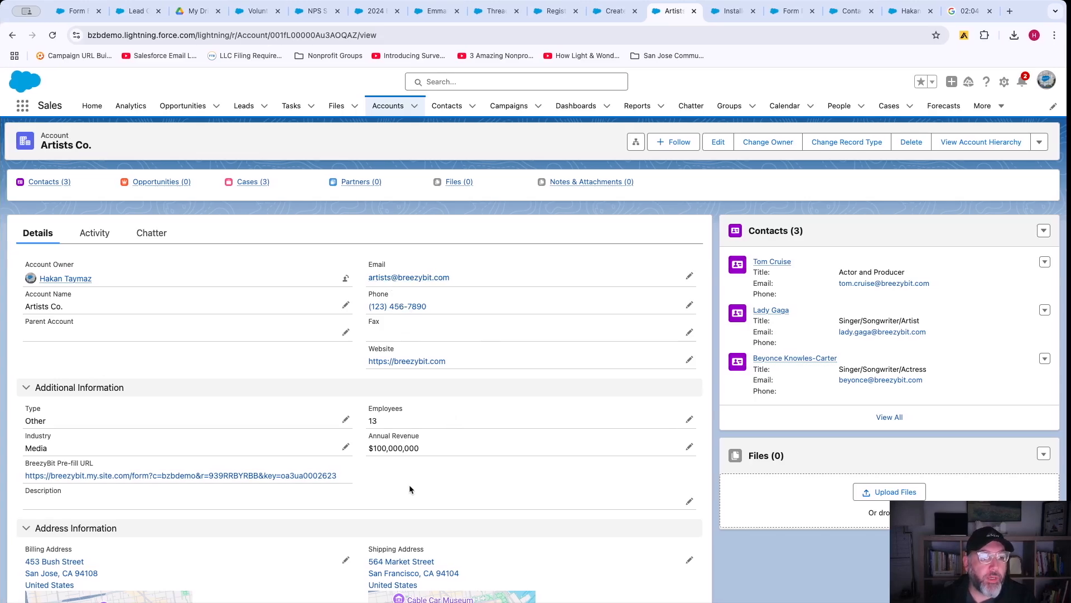
scroll(411, 488, "down", 1)
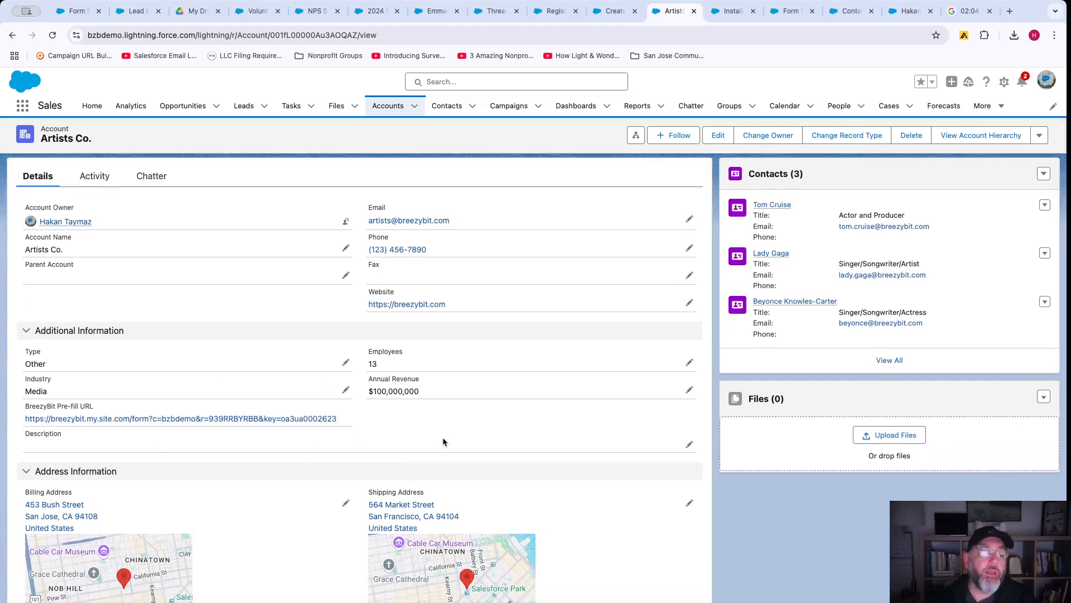
left_click_drag(25, 405, 90, 403)
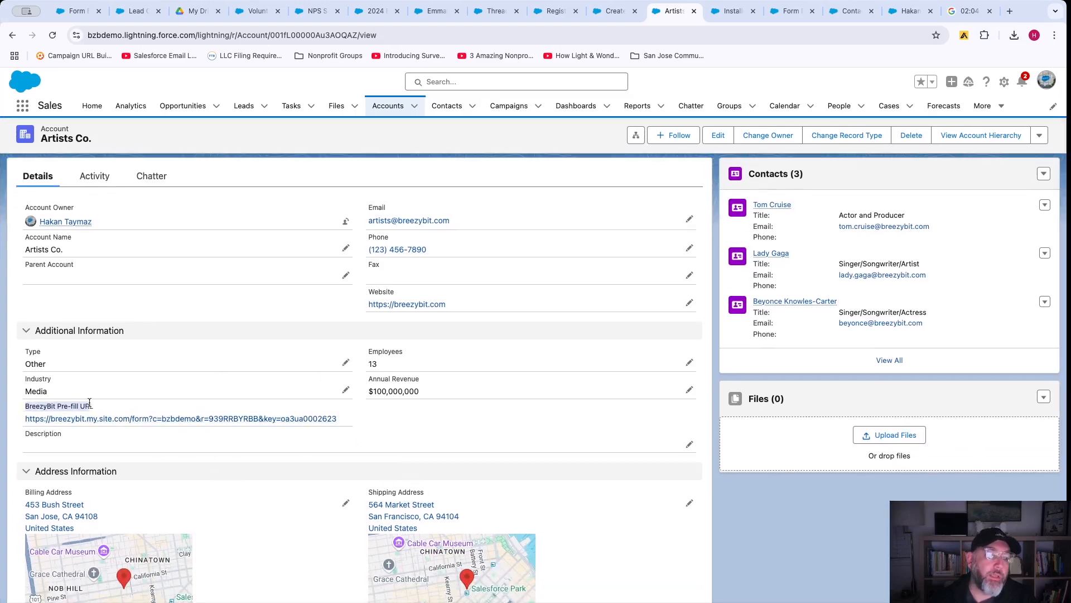
left_click(118, 404)
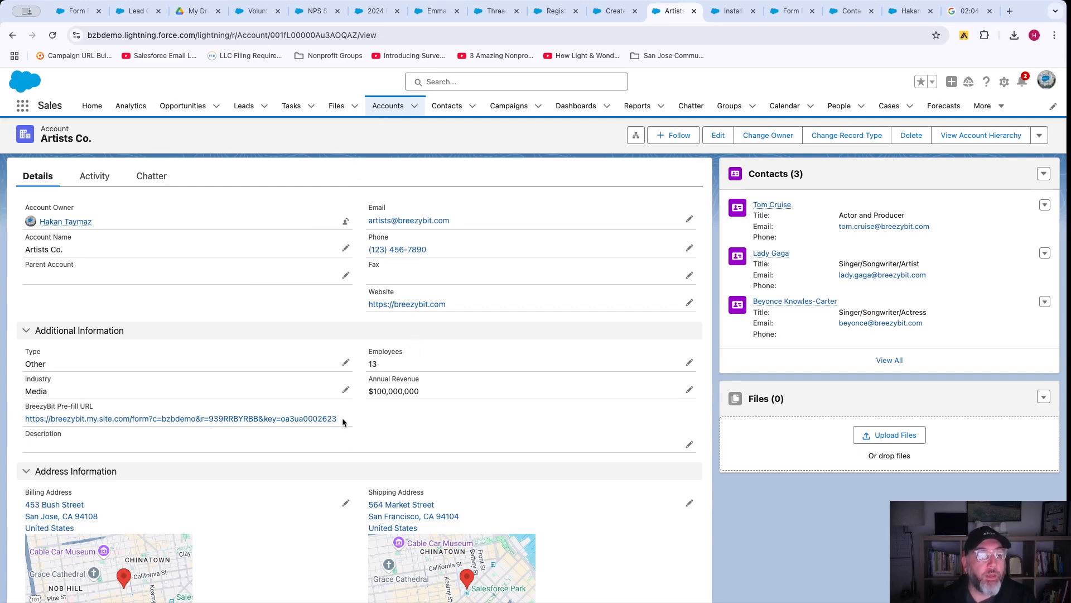
left_click_drag(342, 422, 27, 419)
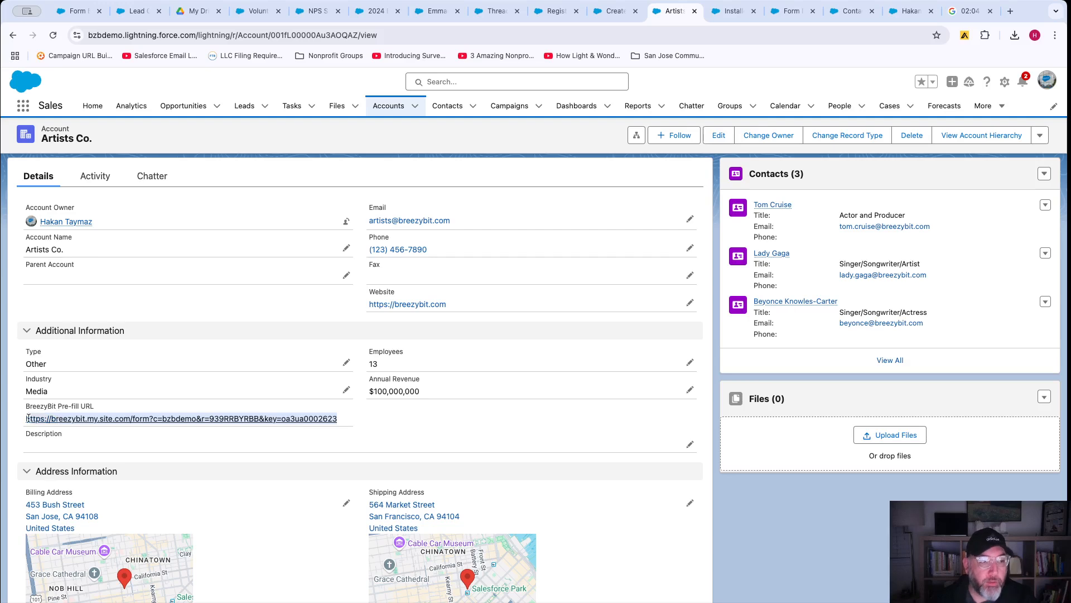
left_click(369, 418)
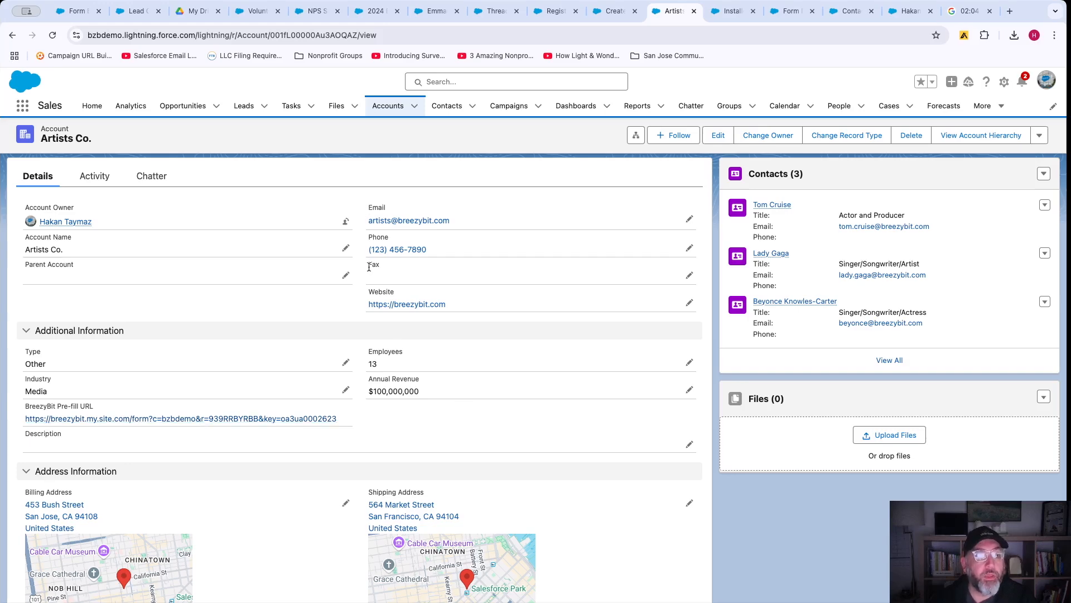
scroll(517, 426, "down", 1)
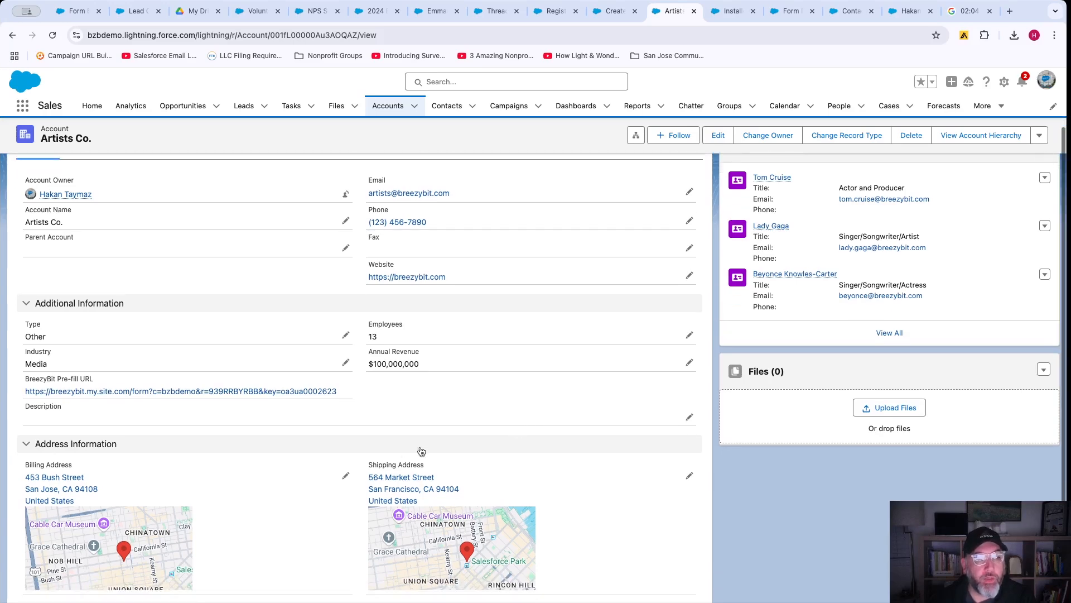
scroll(405, 482, "up", 2)
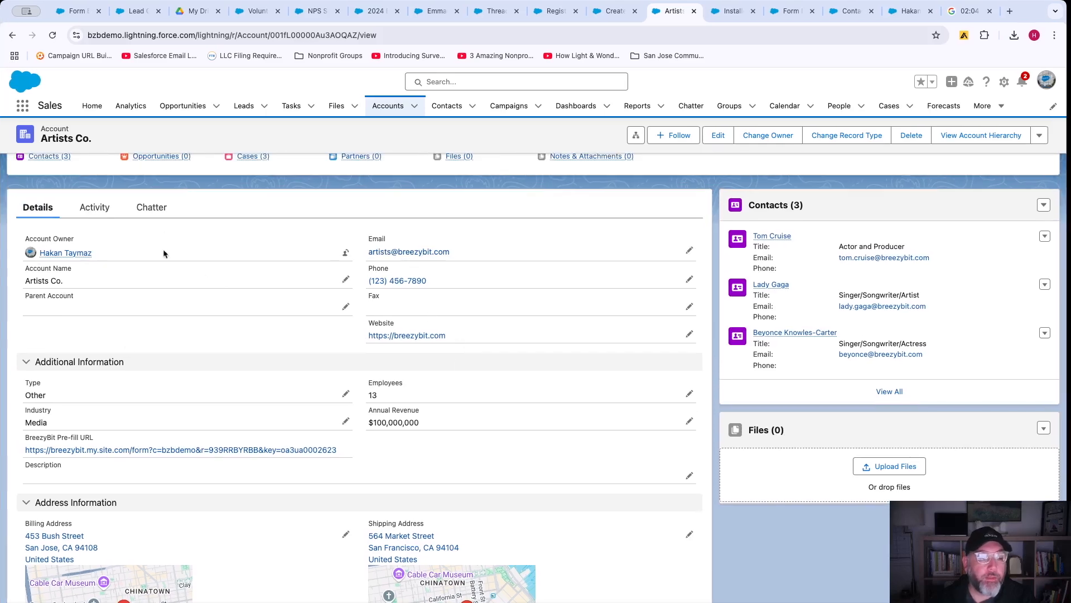
Follow the Pre-fill URL to its password-protected page, then return to Artists Co.
left_click(241, 450)
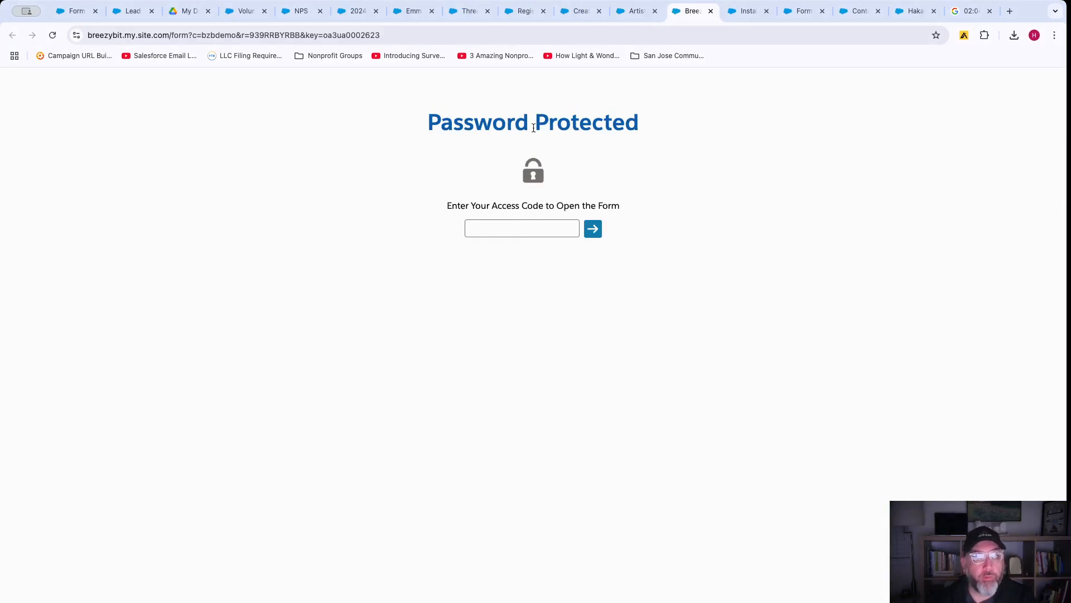
left_click(635, 12)
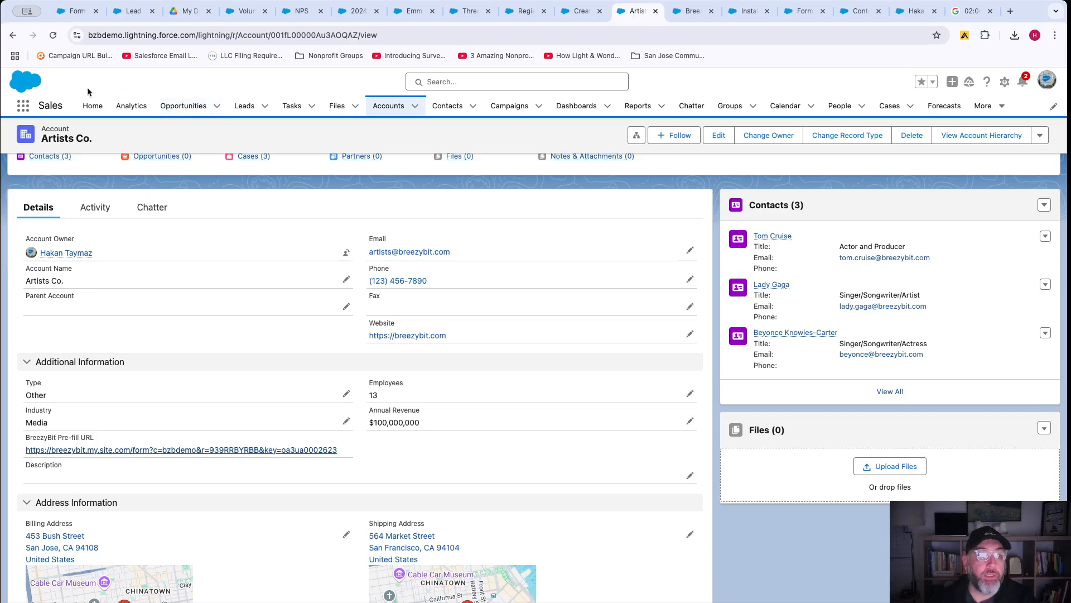
Open the ZO Account Update Form in the Form Builder, reloading the stuck page.
left_click(75, 11)
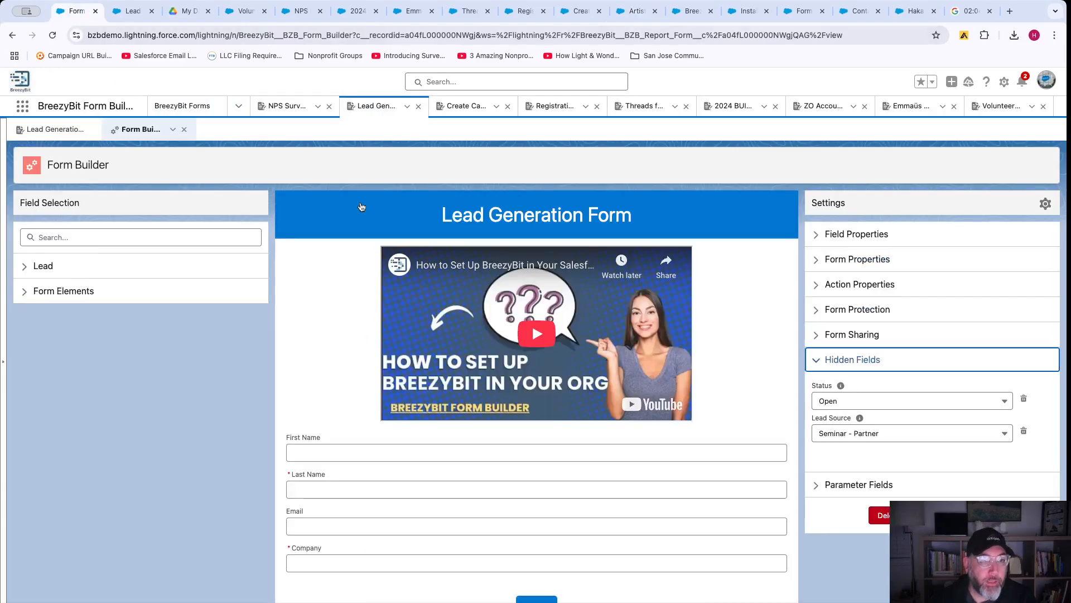
left_click(820, 106)
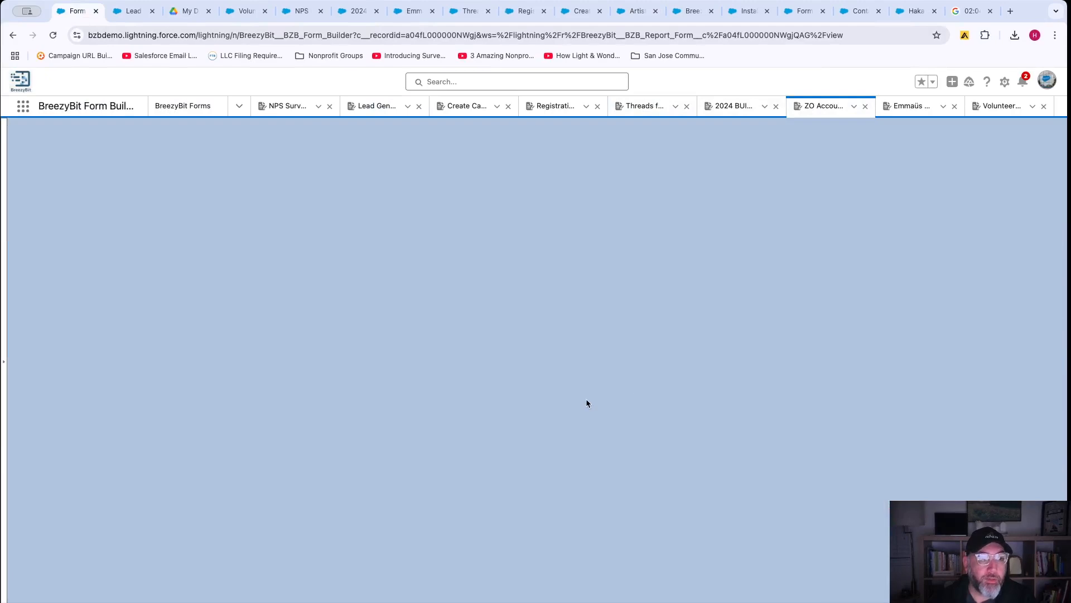
left_click(738, 110)
left_click(825, 107)
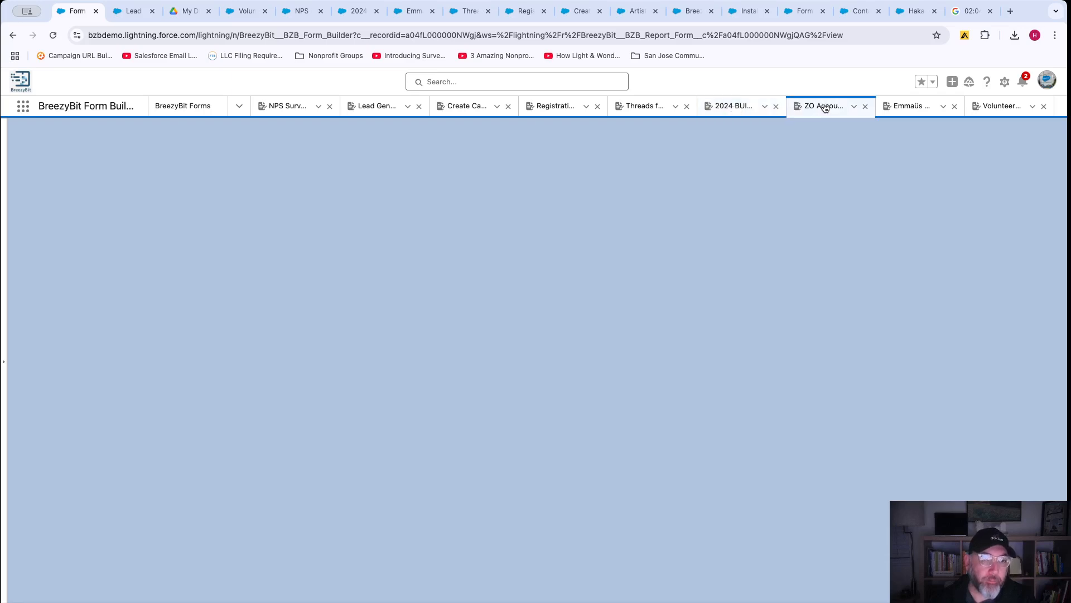
left_click(53, 35)
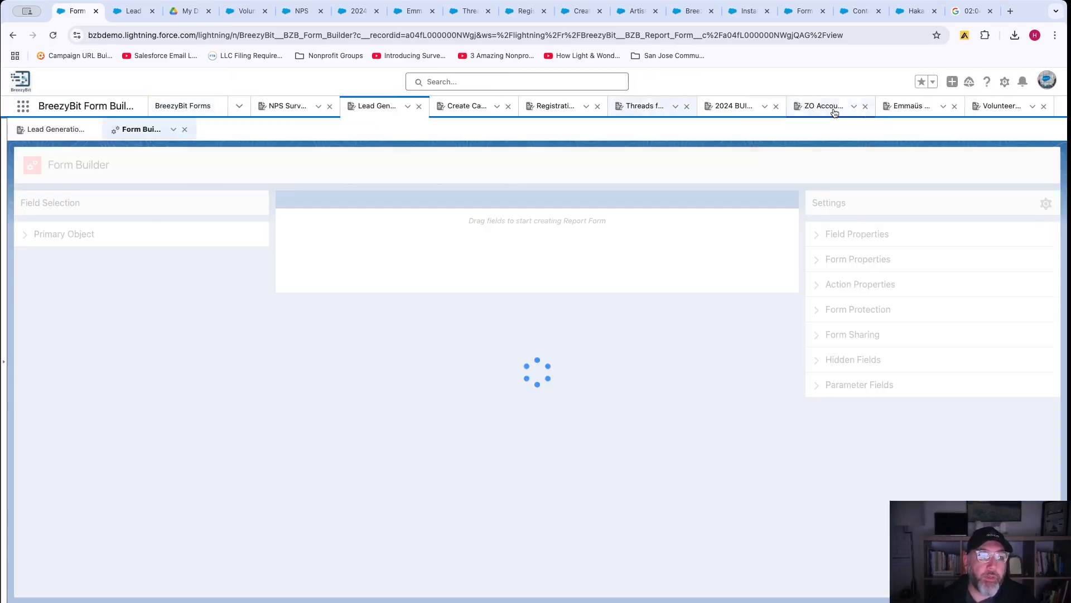
left_click(825, 106)
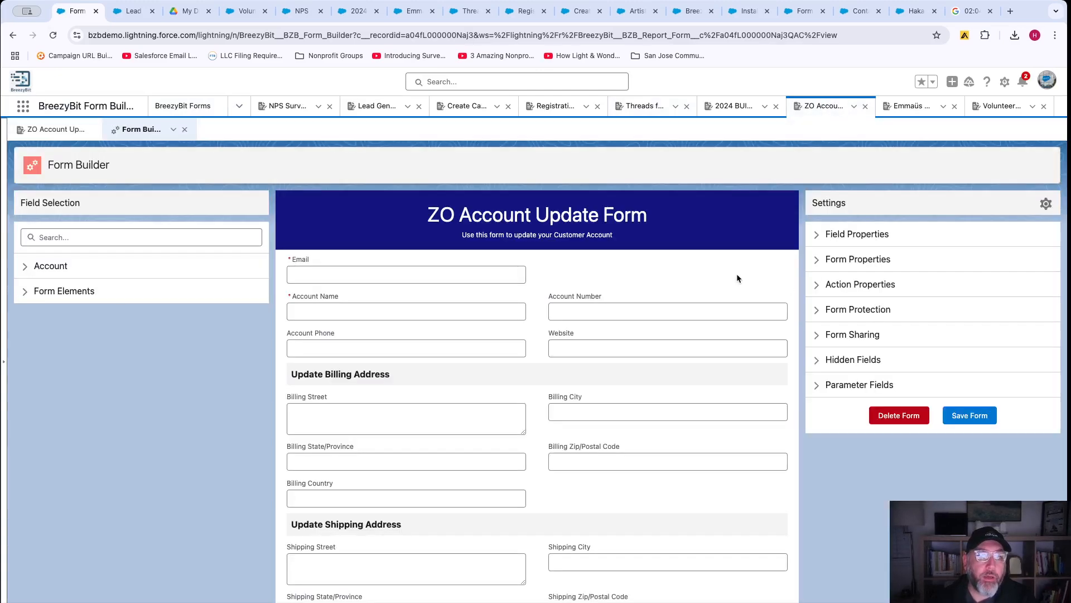
Check Form Protection's password field name Account.Email__c, then go to the Contact Information Form.
left_click(827, 311)
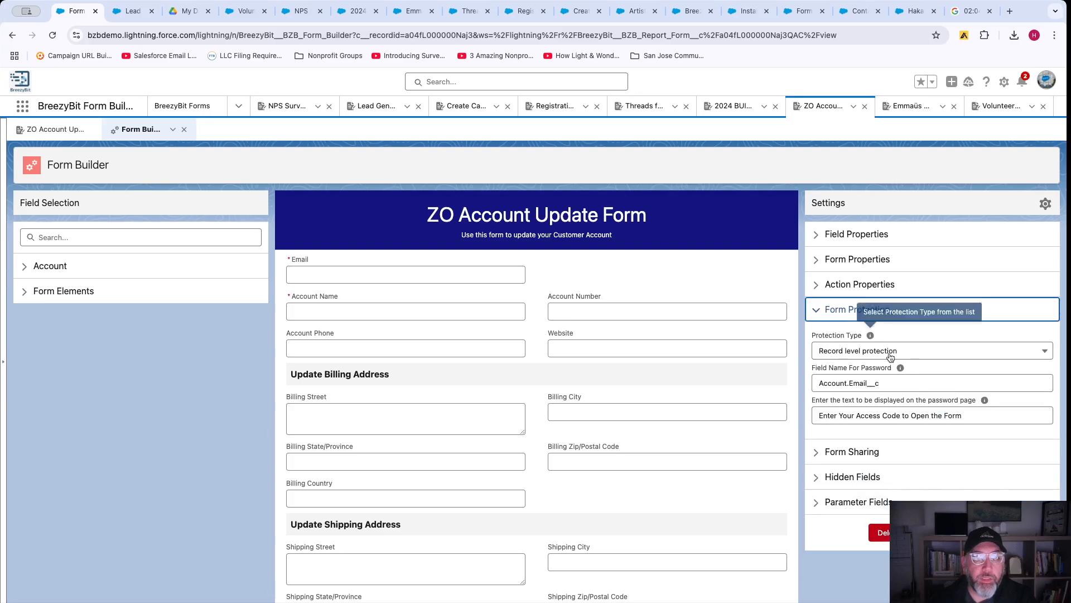
left_click(872, 383)
left_click_drag(873, 383, 814, 384)
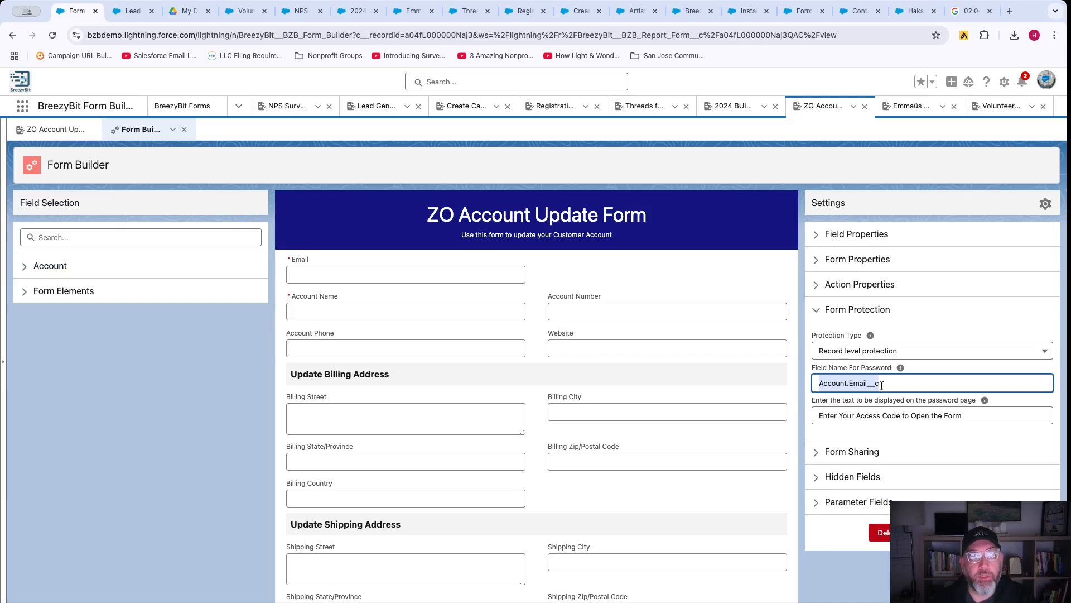
left_click(860, 382)
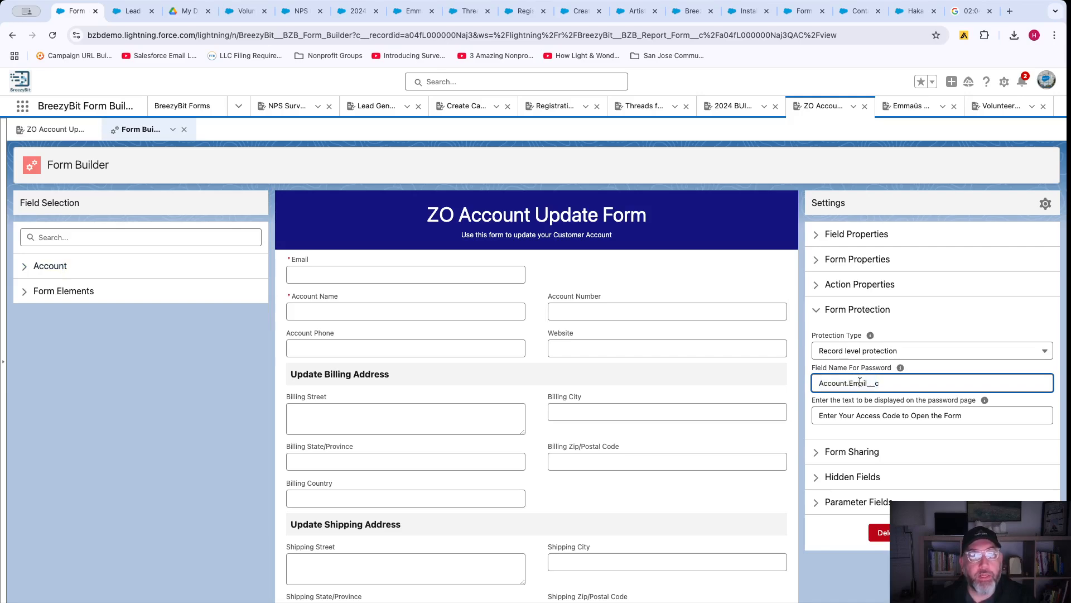
left_click(802, 12)
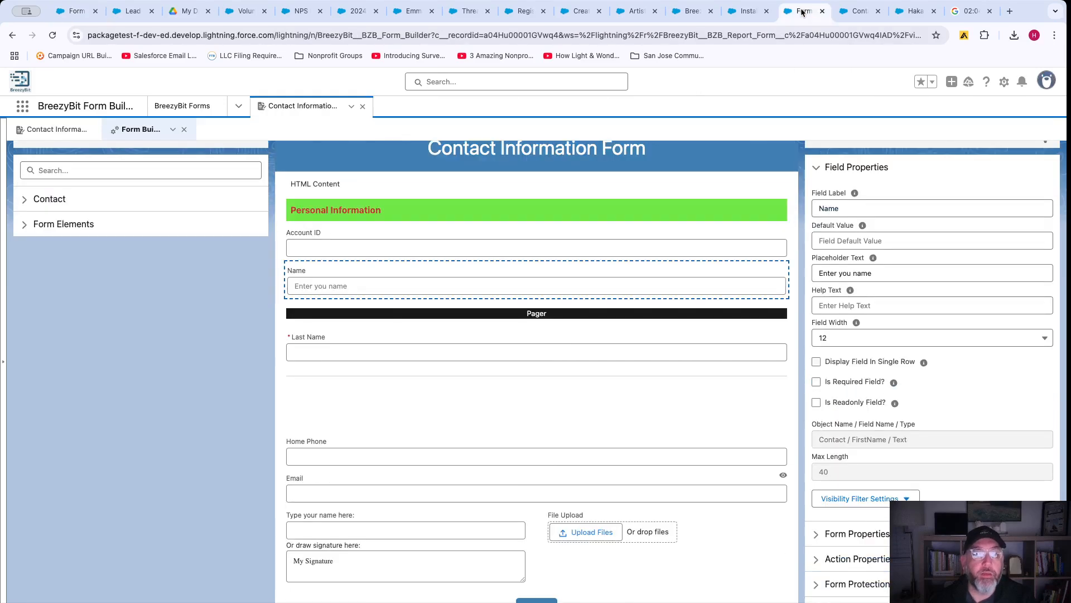
Unlock the prefilled form by pasting the Artists Co. account email as the access code.
left_click(744, 11)
left_click(693, 13)
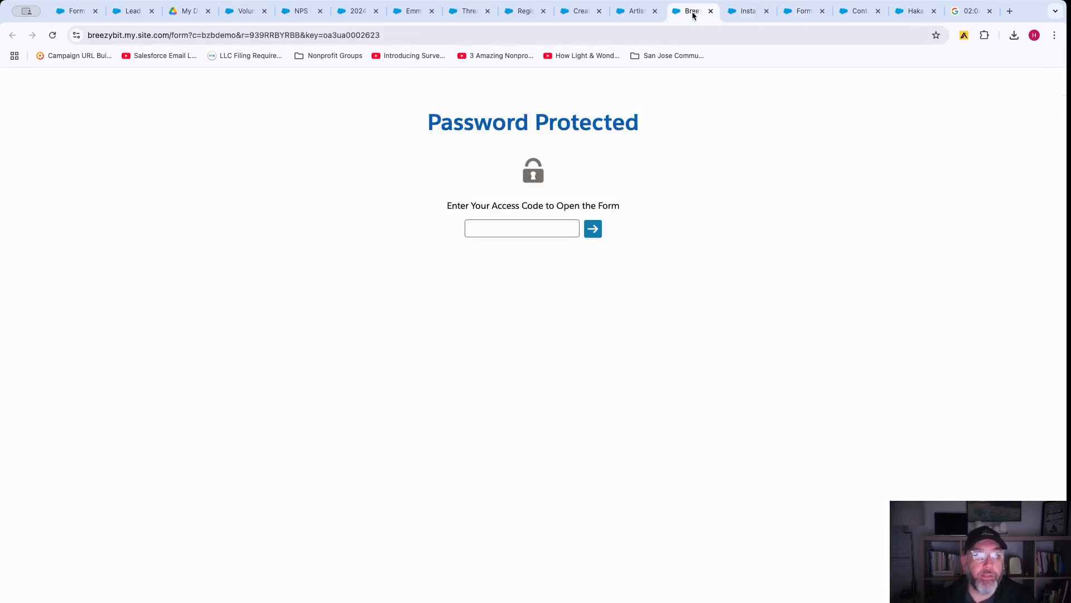
left_click(637, 11)
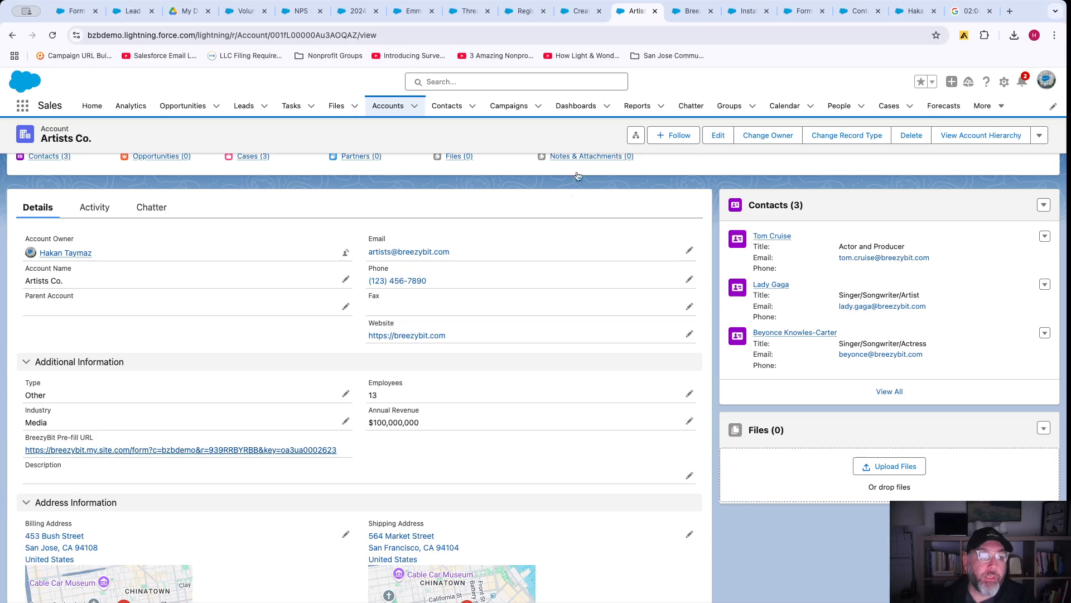
left_click_drag(459, 252, 367, 260)
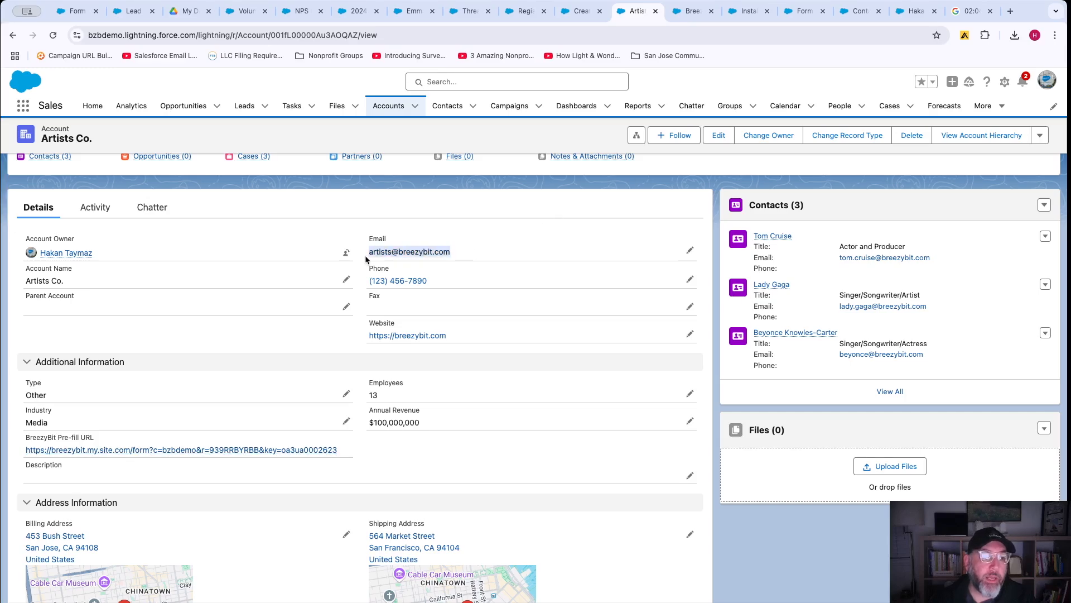
left_click(692, 12)
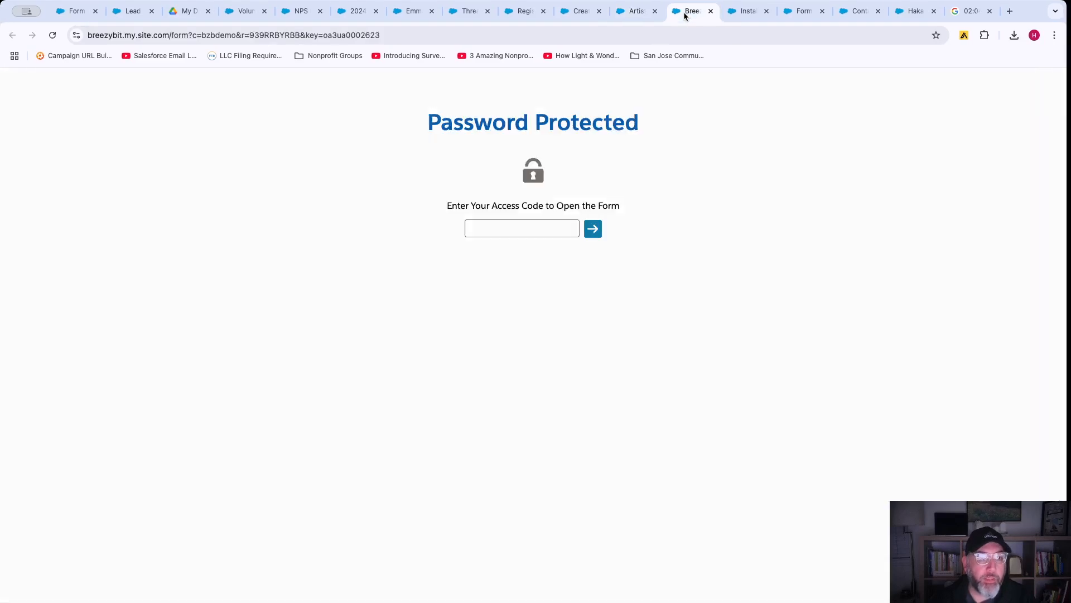
left_click(517, 242)
key("super+v")
left_click(591, 229)
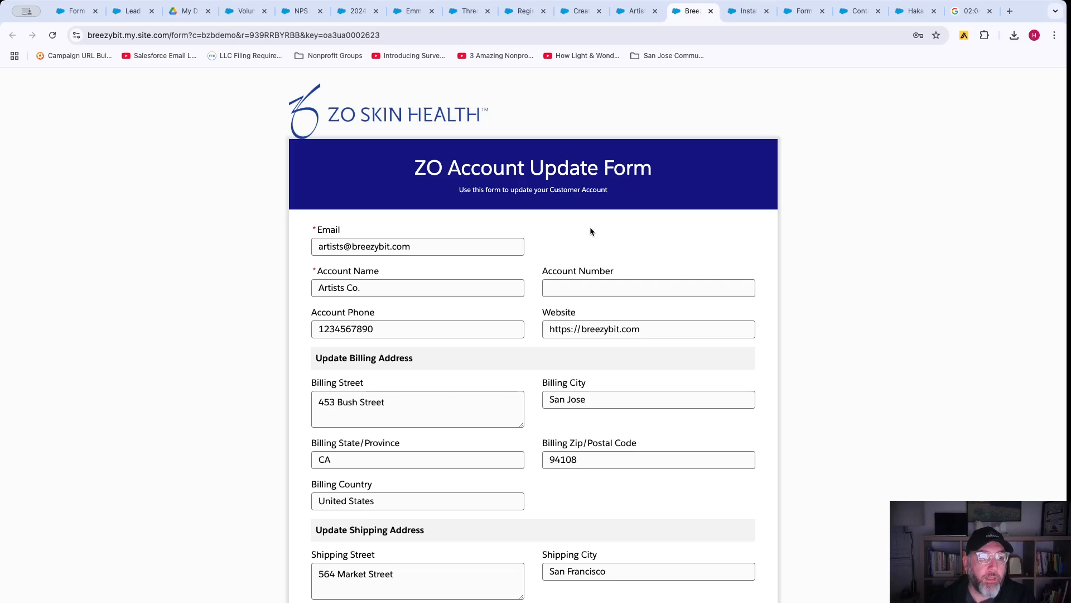
Change the Billing City field to San Francisco.
scroll(509, 323, "down", 3)
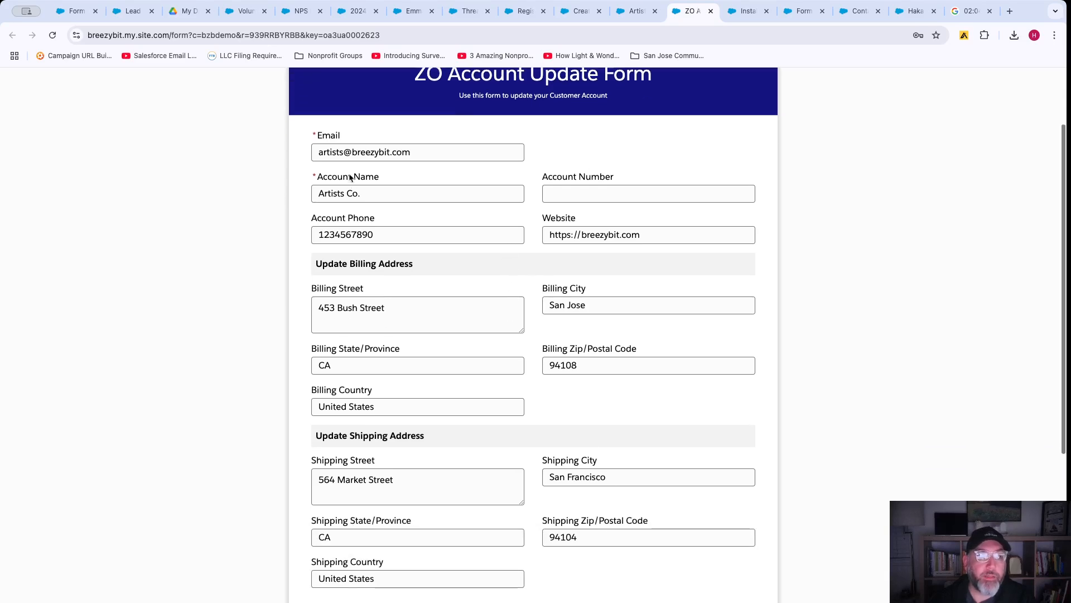
scroll(484, 357, "down", 3)
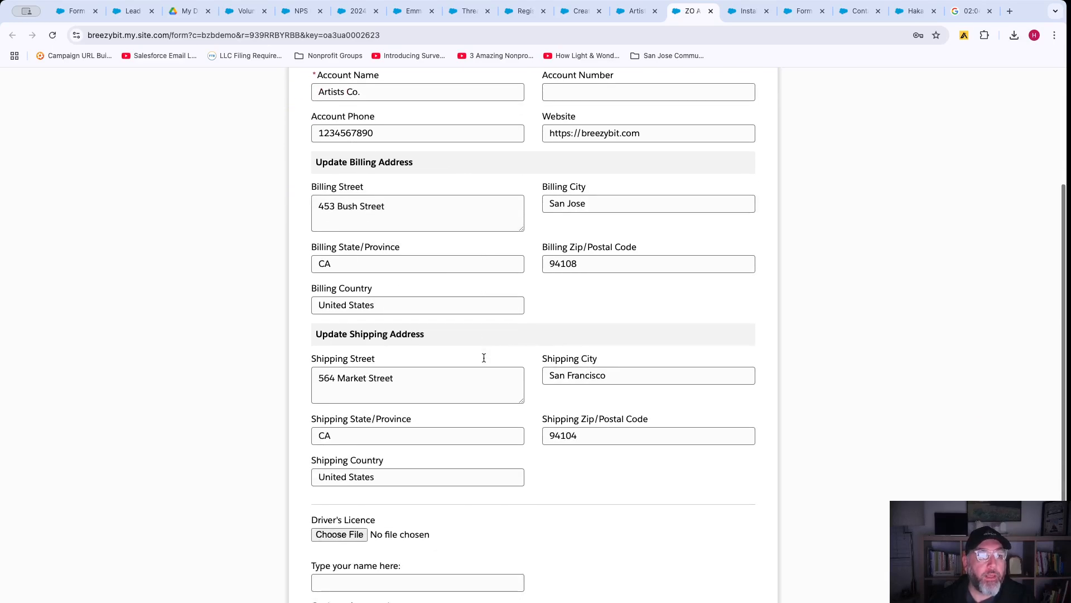
left_click(590, 304)
key("BackSpace")
key("BackSpace")
key("BackSpace")
key("BackSpace")
key("BackSpace")
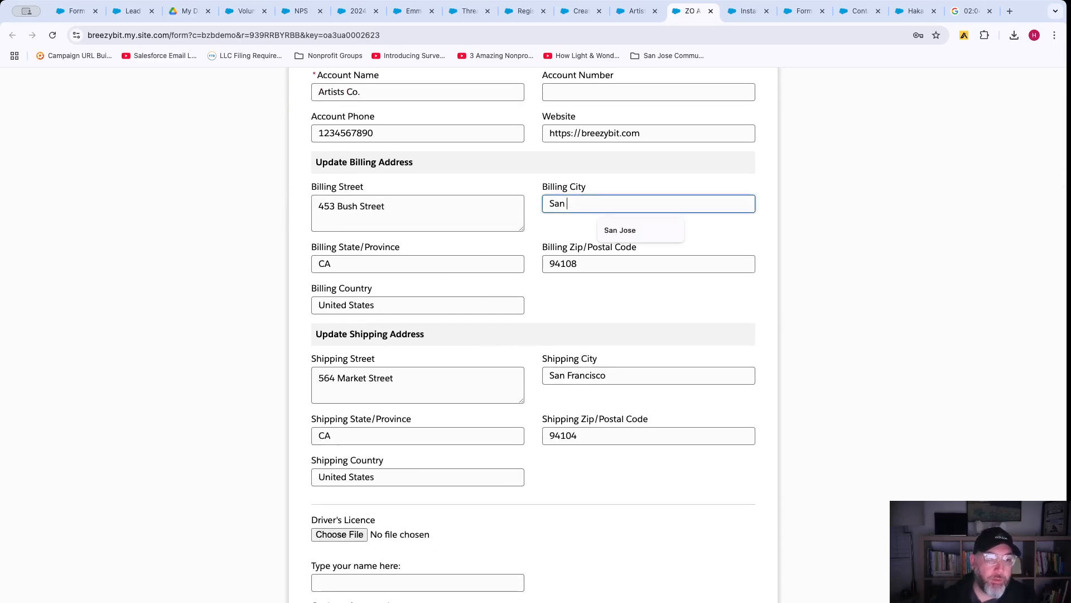
type("Francisco")
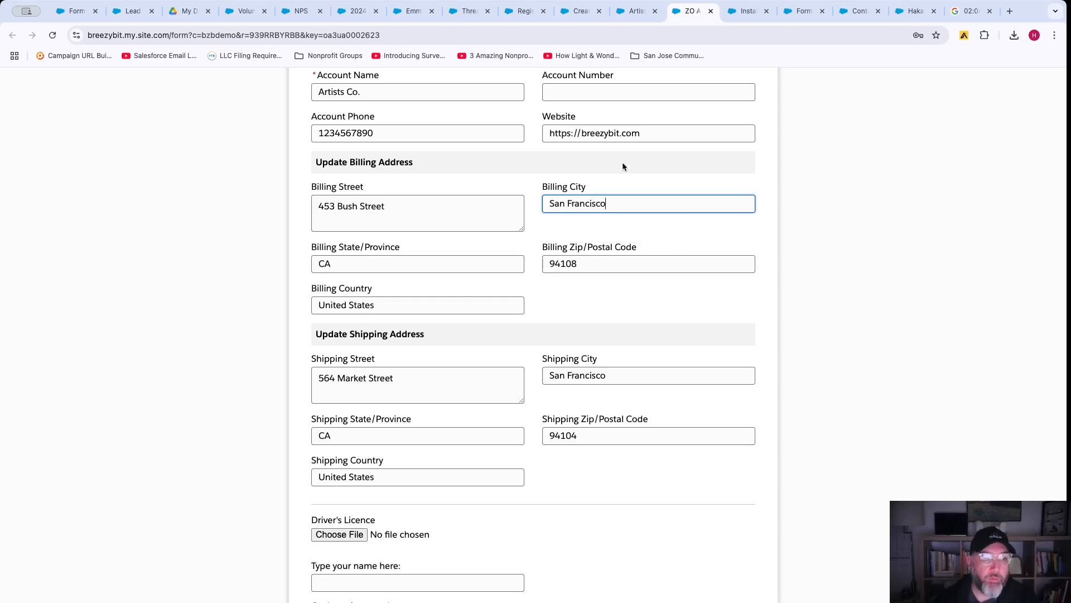
Draw a signature in the signature pad and submit the account updates.
scroll(587, 223, "down", 5)
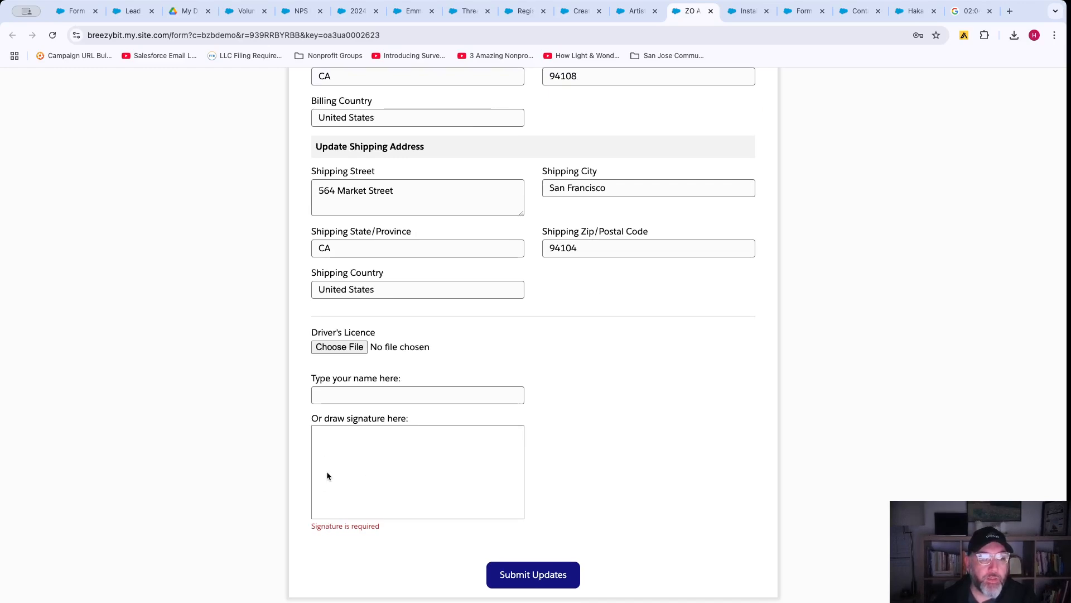
mouse_move(327, 474)
left_mouse_down()
mouse_move(389, 451)
mouse_move(460, 462)
left_mouse_up()
left_click_drag(349, 450, 505, 442)
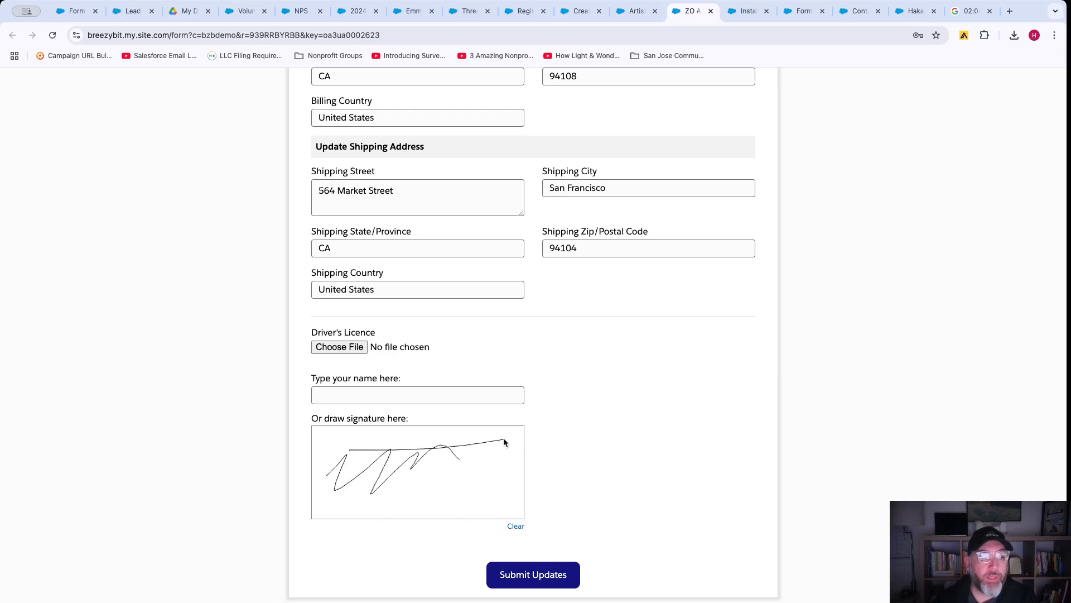
left_click(533, 576)
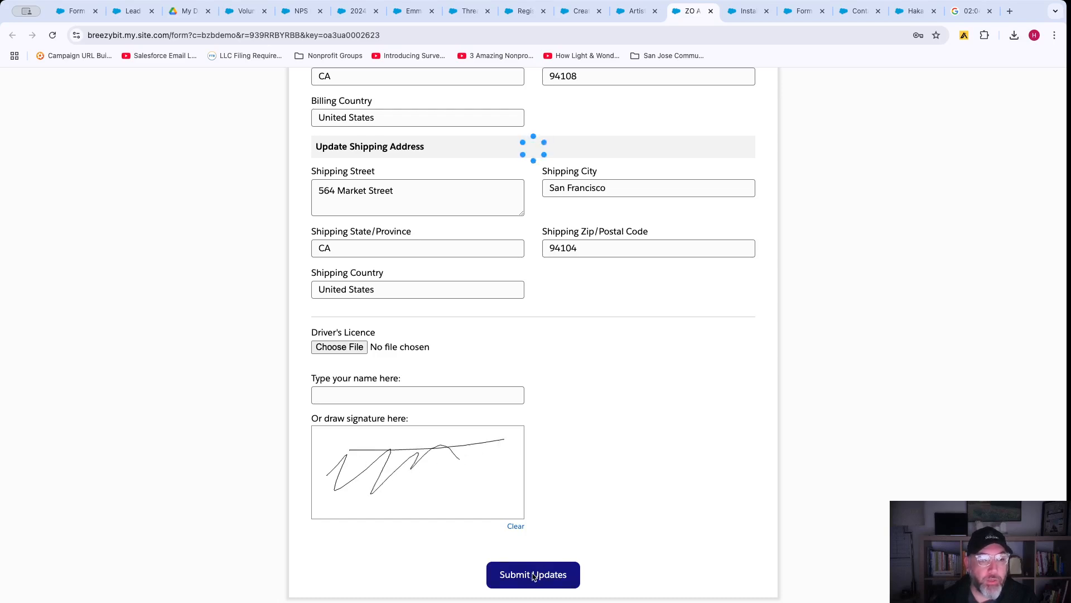
Reload the Artists Co. account and preview the signature PNG in its Files list.
left_click(636, 11)
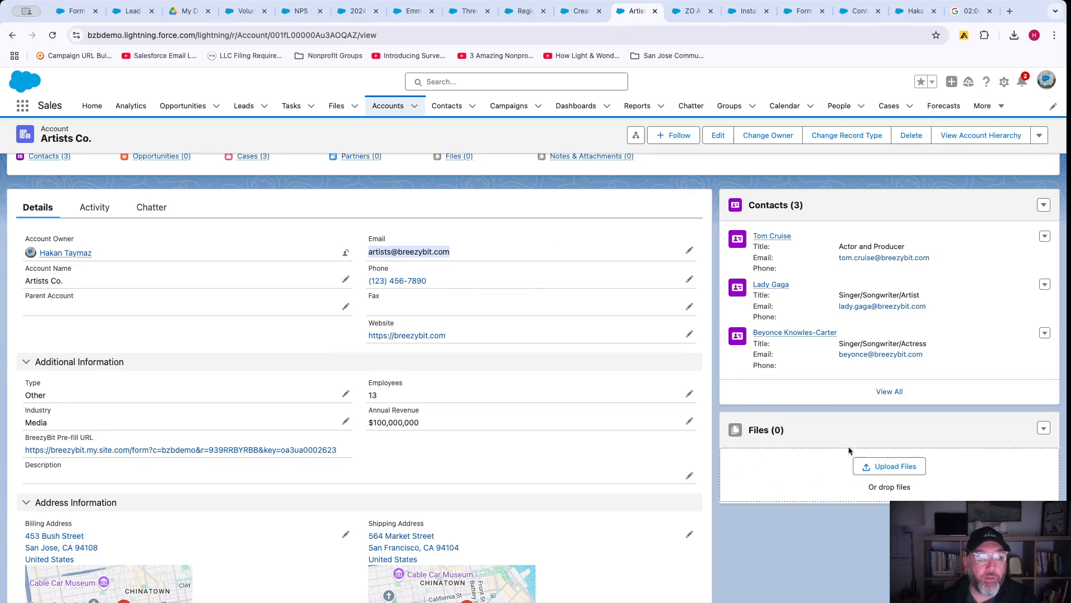
left_click(52, 35)
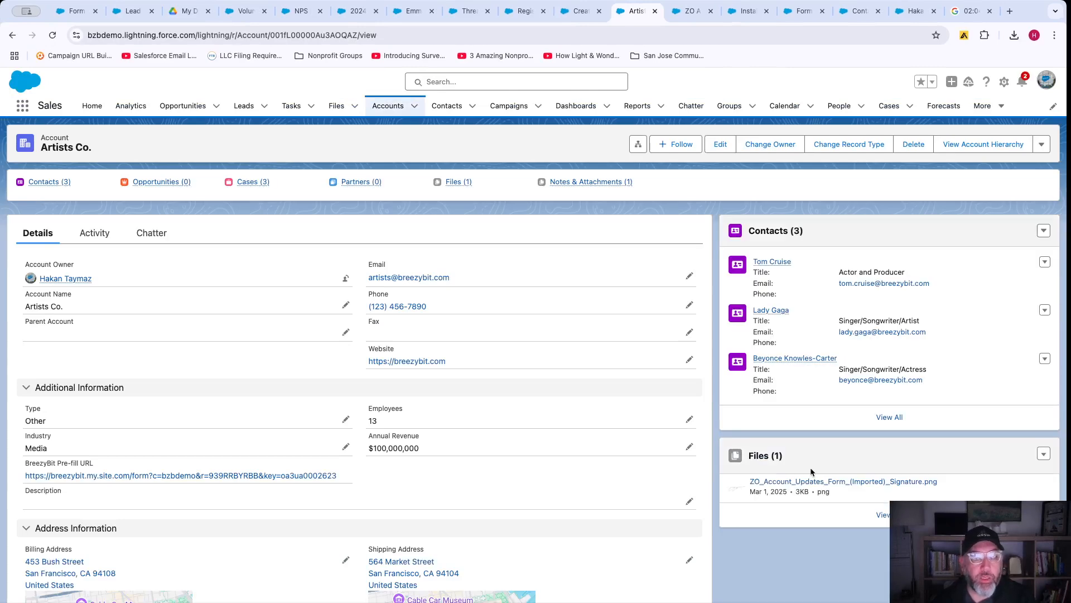
left_click(764, 455)
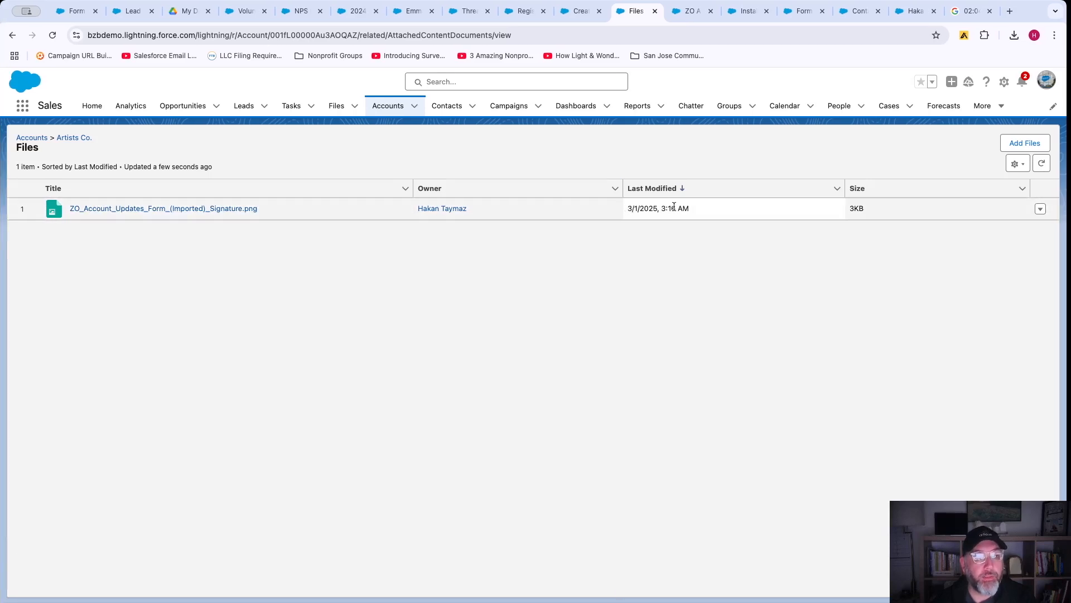
left_click(218, 209)
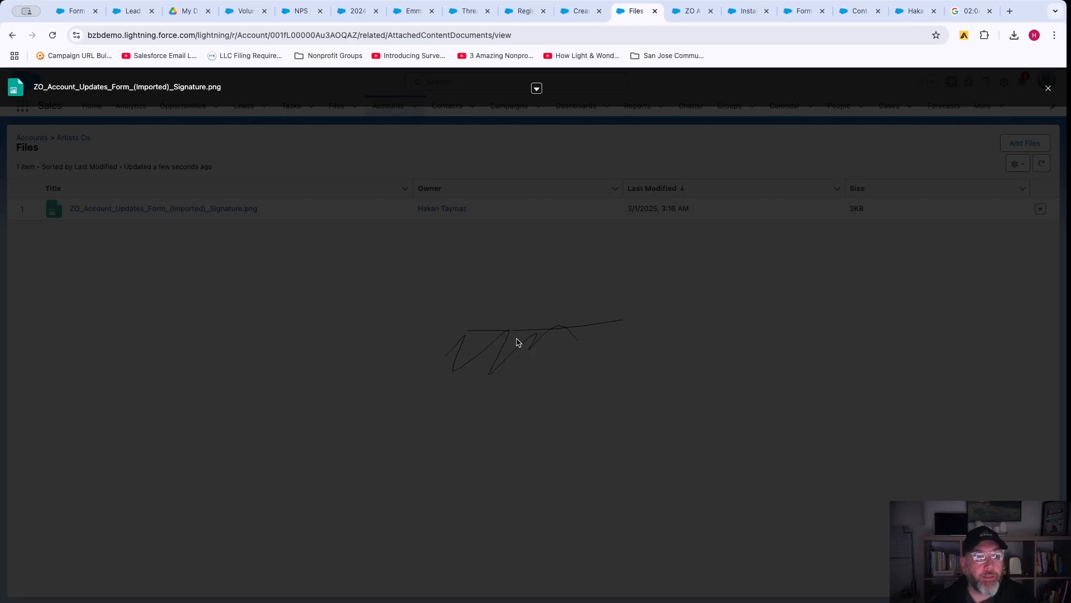
left_click(198, 186)
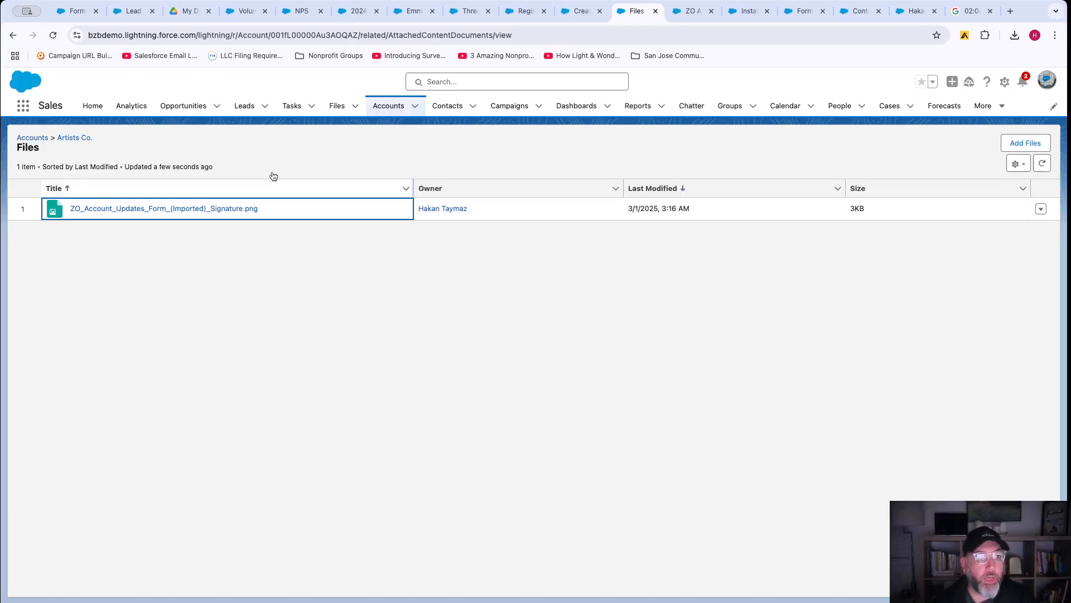
Return to the Artists Co. account record and select its BreezyBit Pre-fill URL text.
left_click(563, 16)
left_click(635, 11)
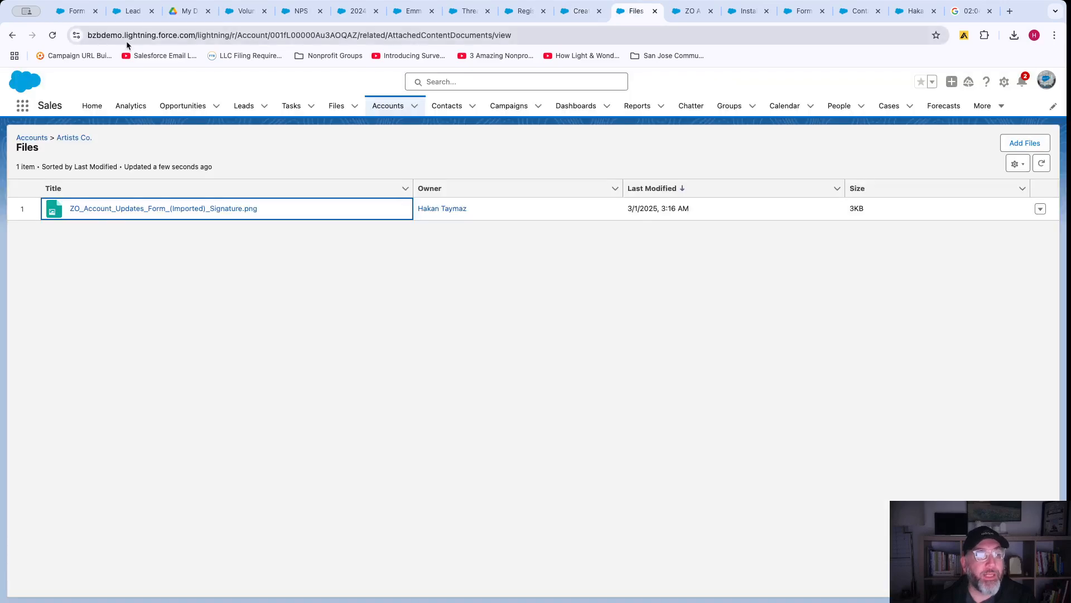
left_click(14, 35)
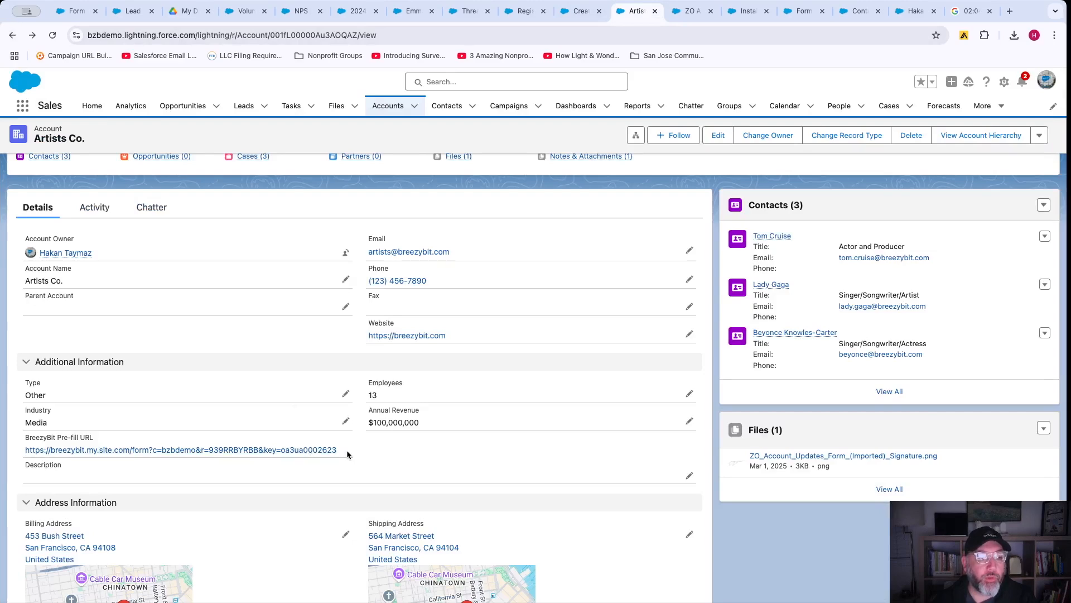
left_click_drag(347, 450, 23, 455)
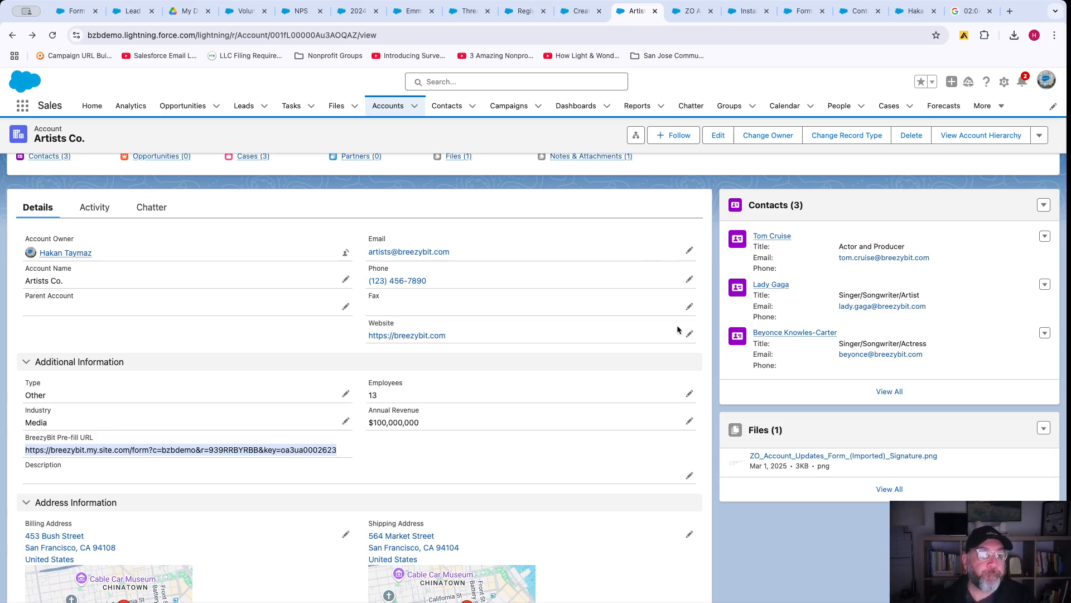
Go back to the ZO Account Update Form builder and collapse Form Protection.
left_click(579, 16)
left_click(523, 16)
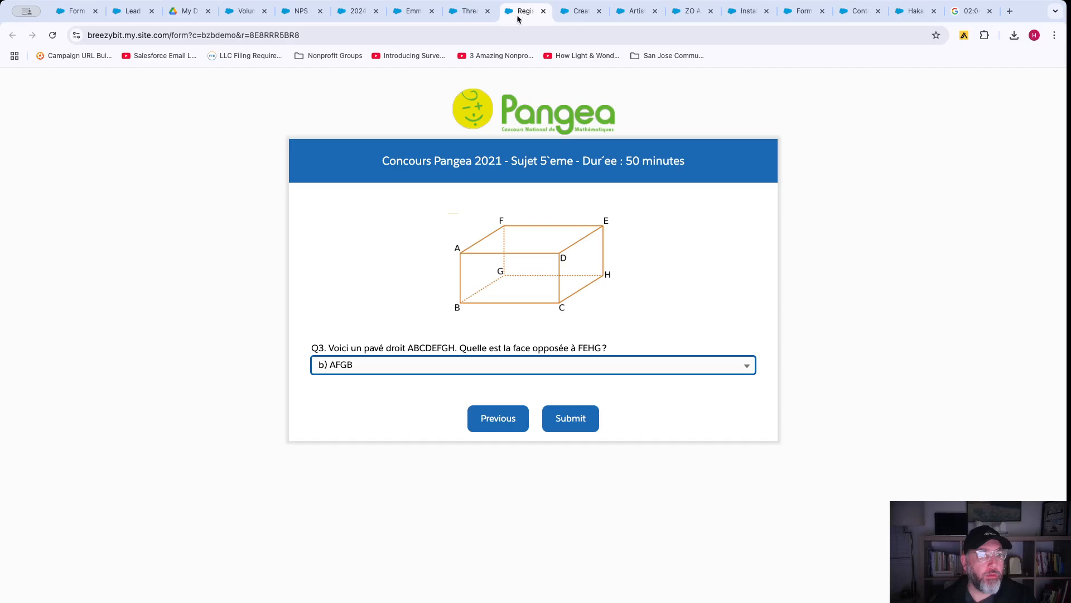
left_click(73, 11)
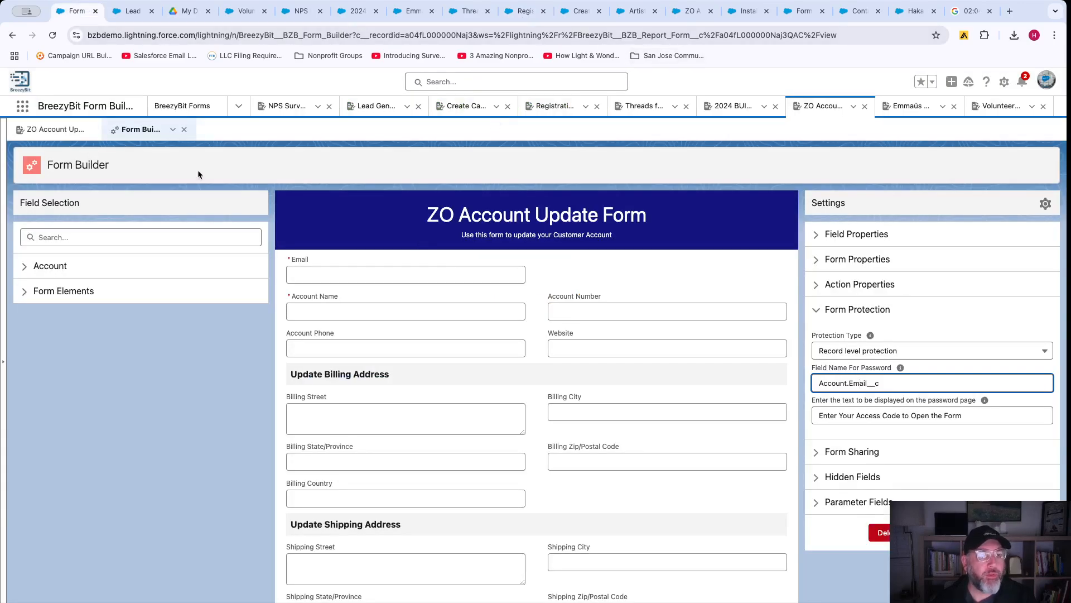
left_click(816, 309)
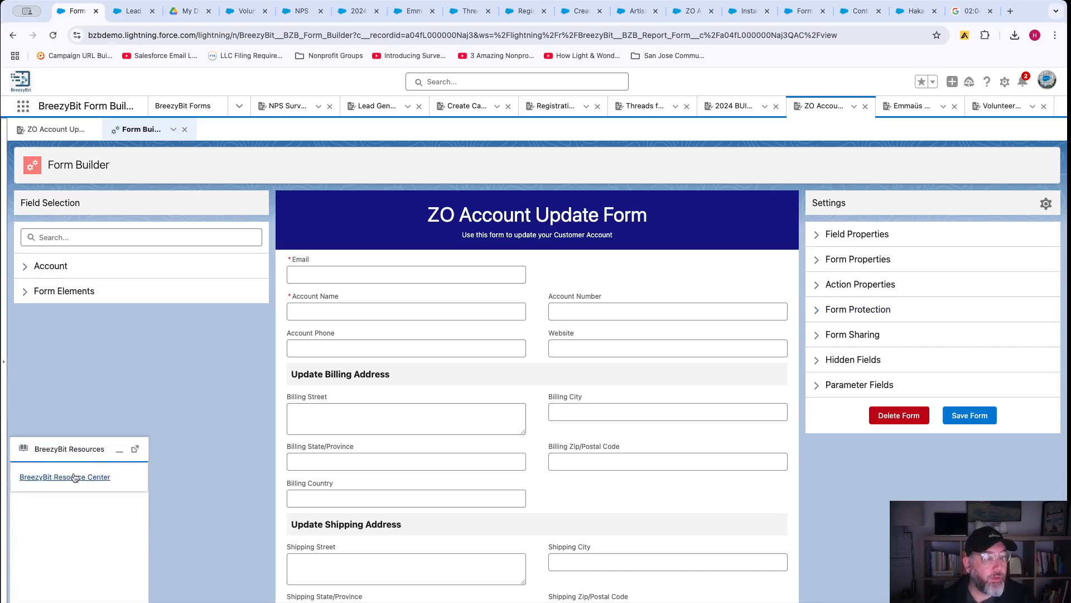
Open the BreezyBit Resource Center and start its How-to Videos playlist.
left_click(72, 475)
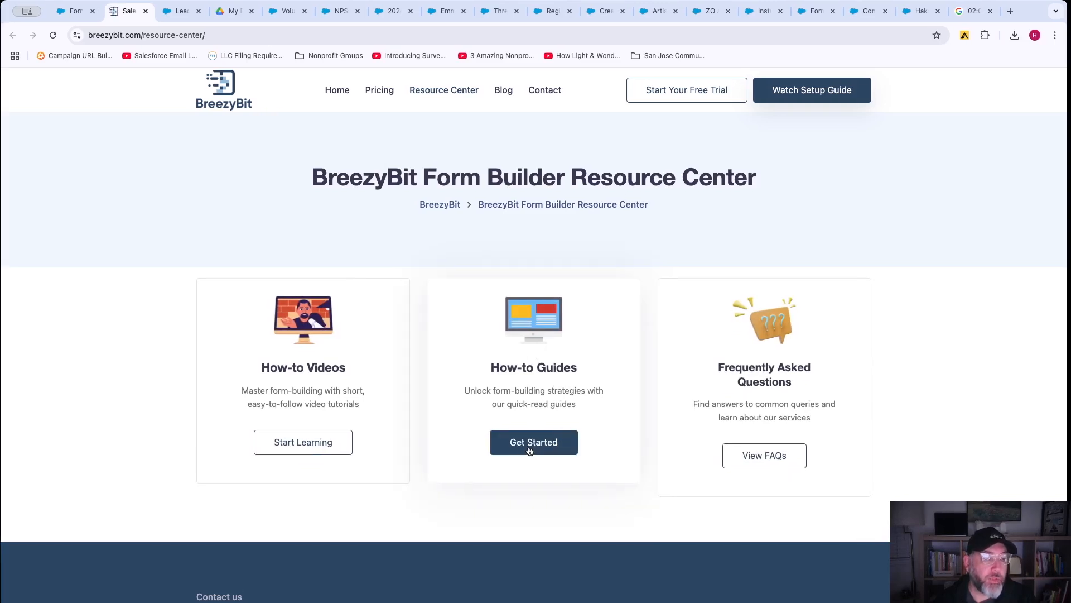
left_click(297, 445)
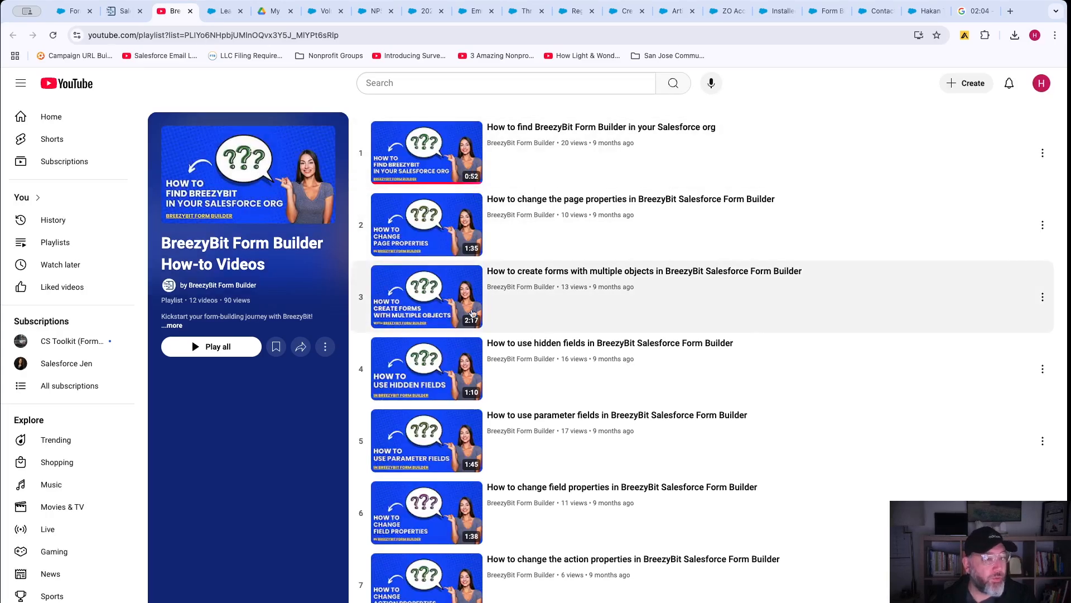
Scroll through the 12-video YouTube playlist, then go back to the Resource Center page.
scroll(669, 407, "down", 2)
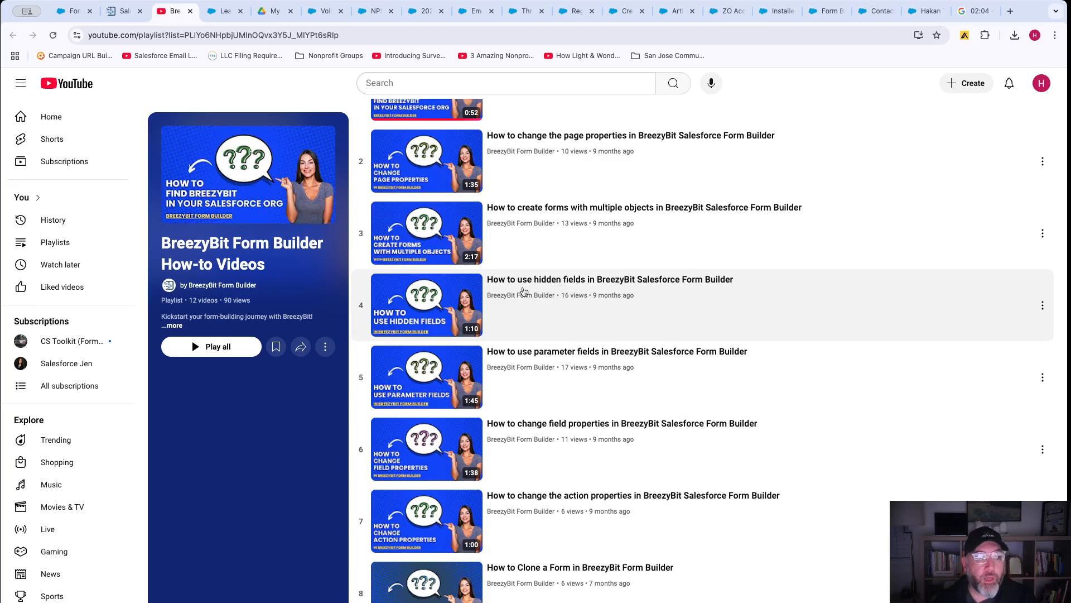
scroll(622, 411, "down", 5)
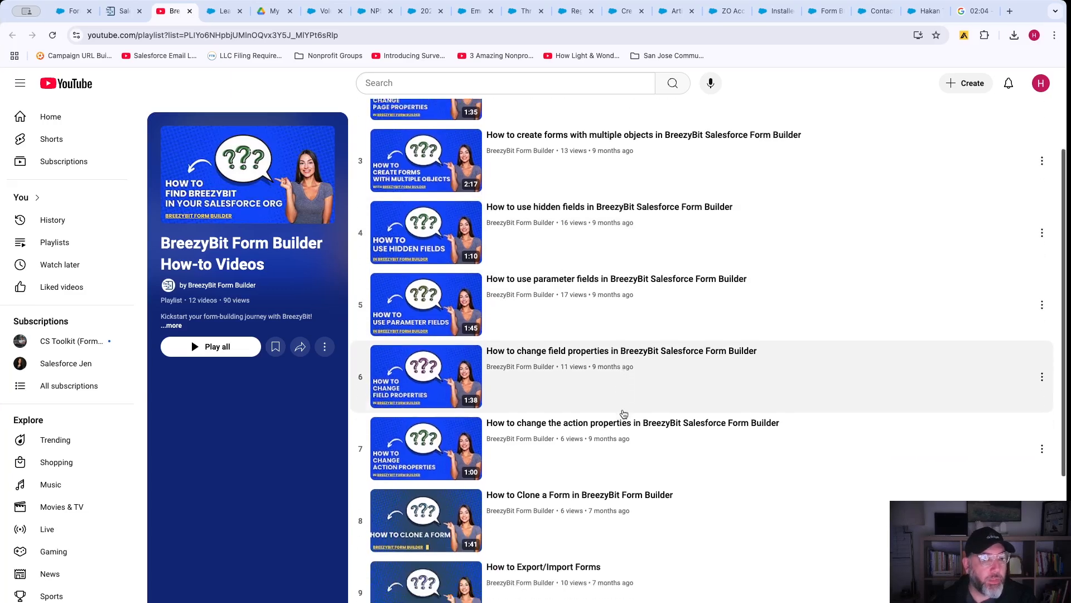
scroll(624, 414, "down", 1)
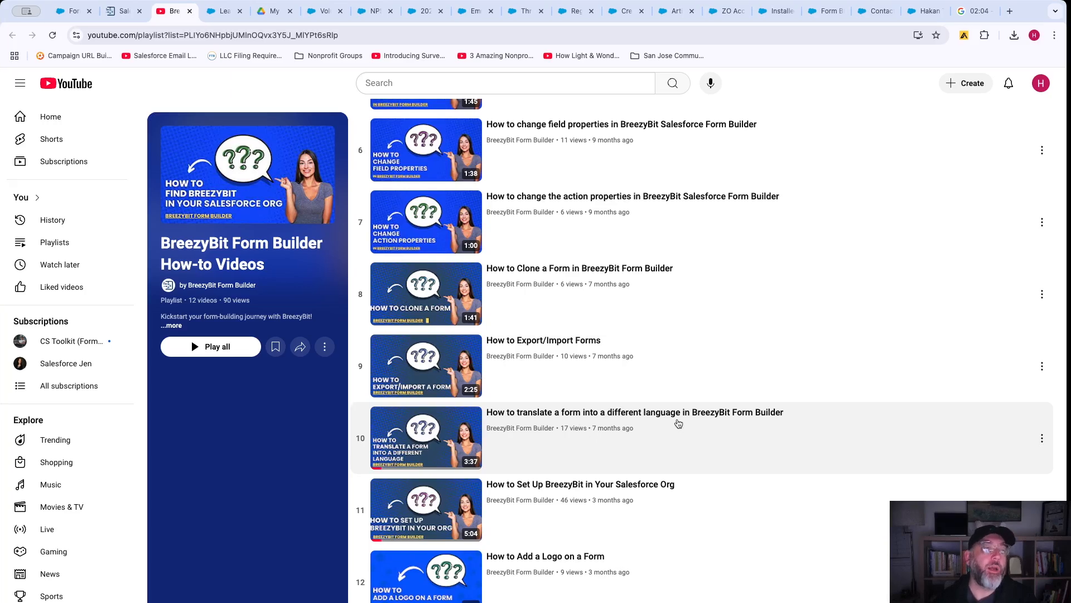
scroll(678, 424, "up", 8)
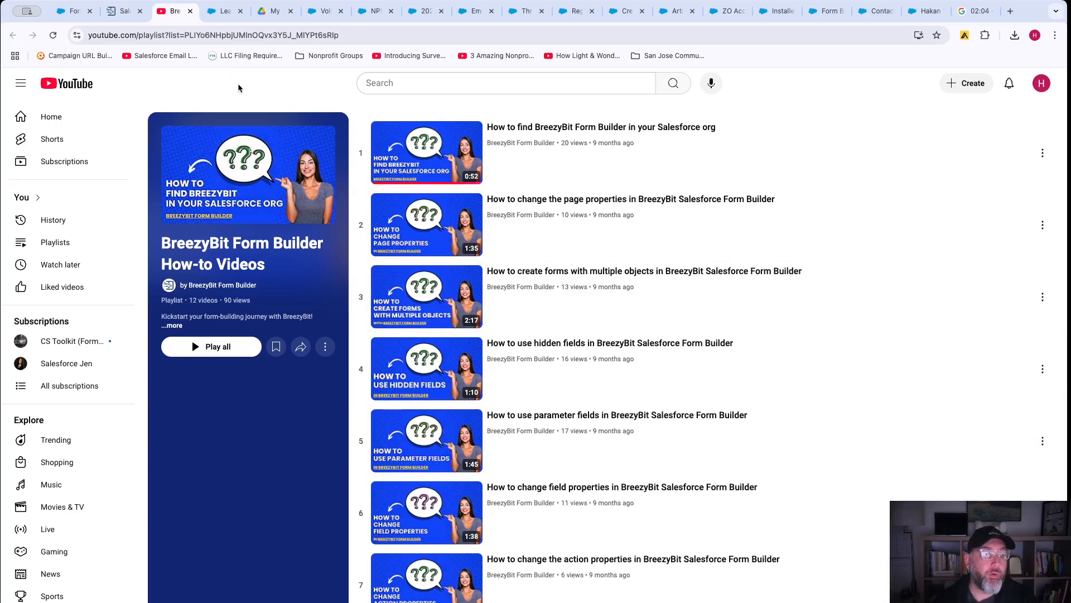
left_click(123, 13)
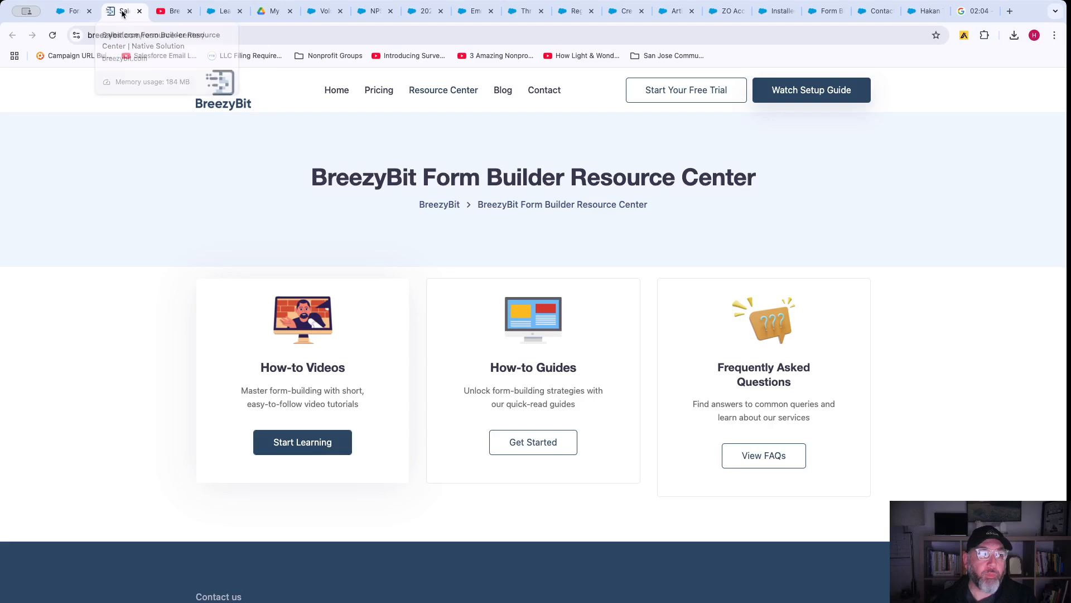
Return from the BreezyBit Resource Center to the ZO Account Update Form in Form Builder.
left_click(71, 12)
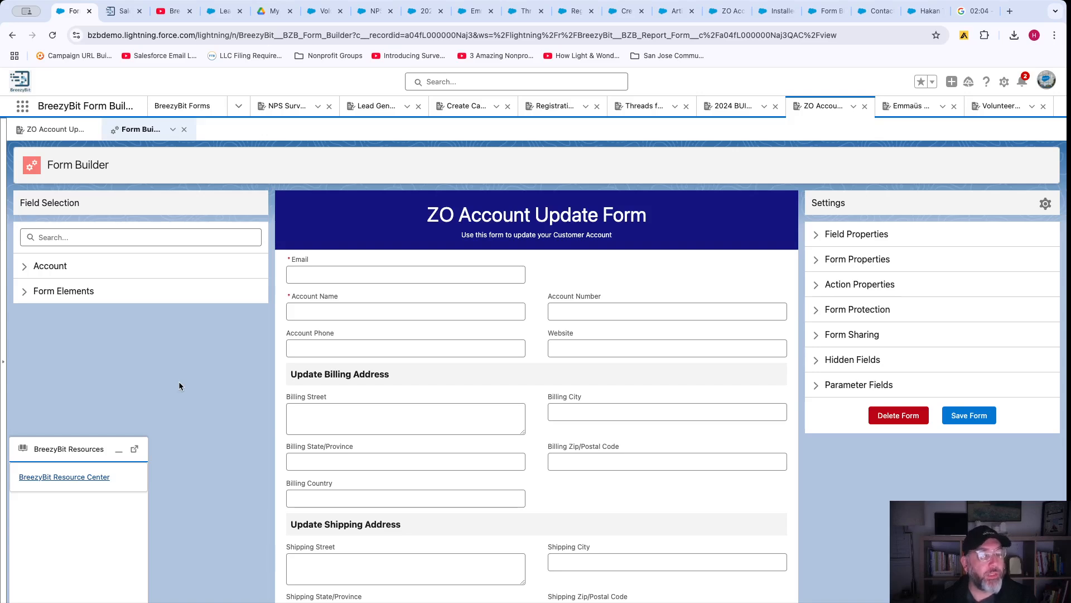
Open the NPS Survey (Imported) record and note its empty Error Log, then switch to the Lead Generation Form.
left_click(176, 106)
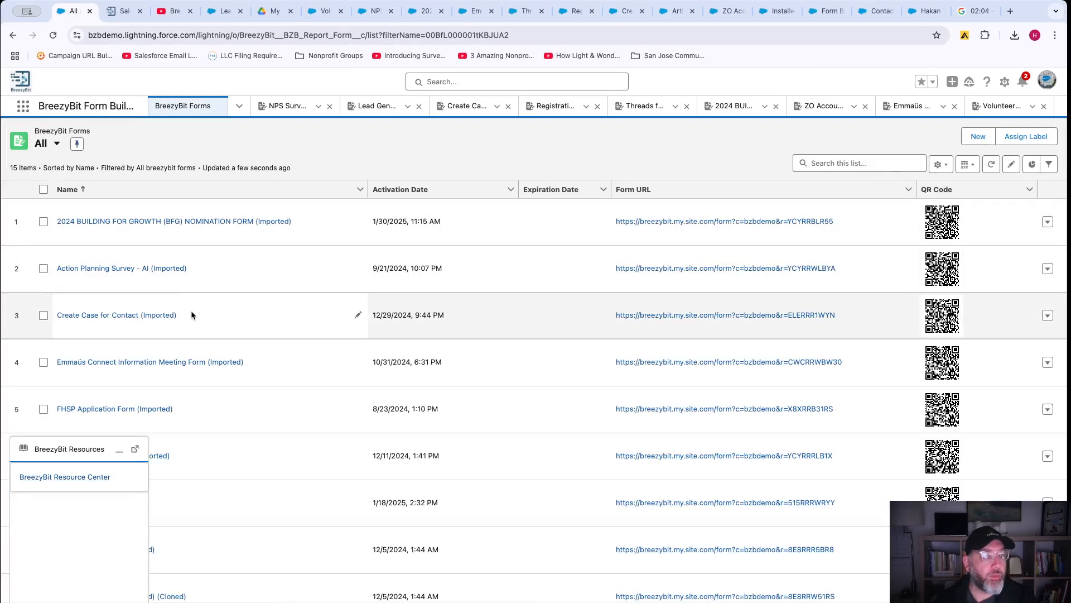
left_click(281, 106)
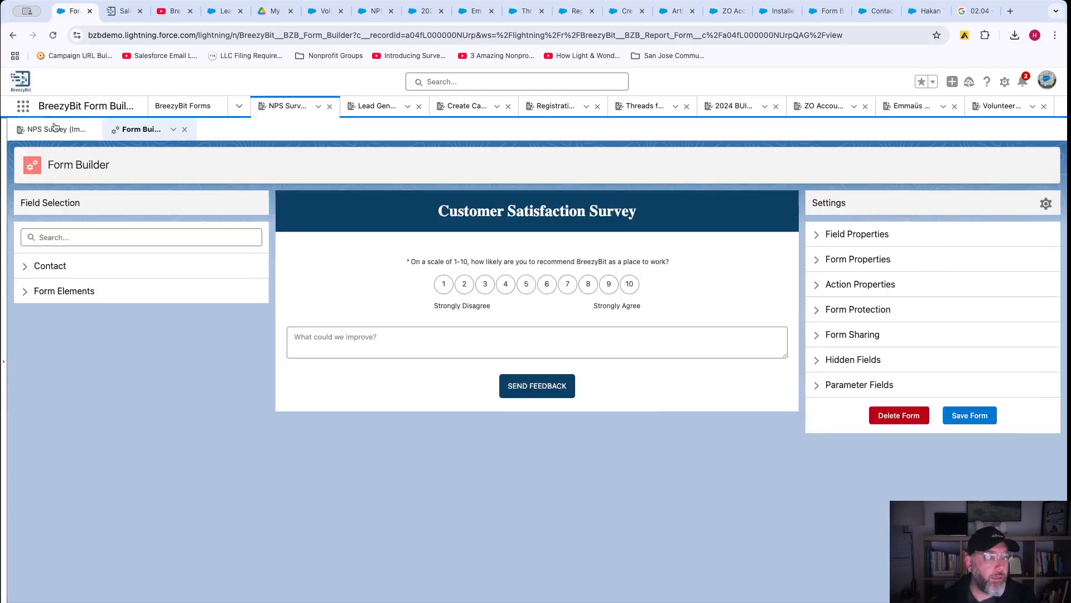
left_click(55, 128)
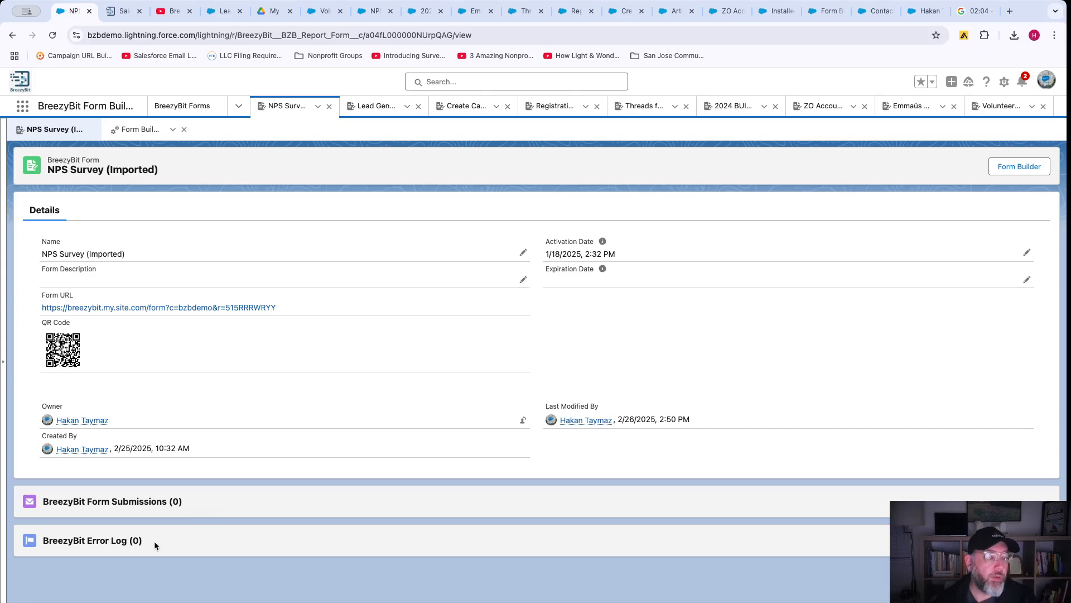
left_click_drag(154, 541, 43, 544)
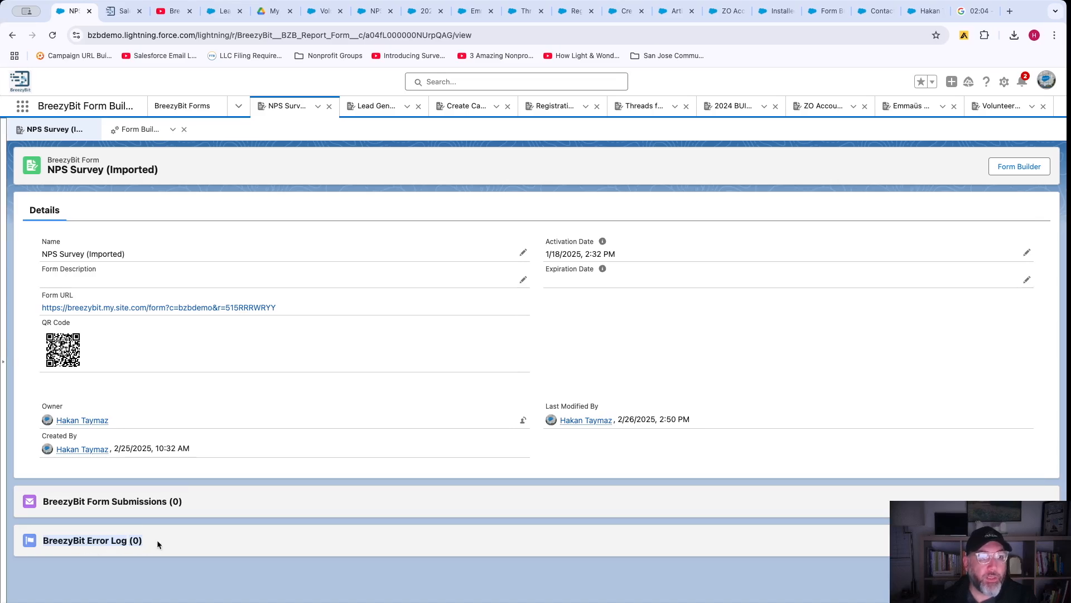
left_click(373, 107)
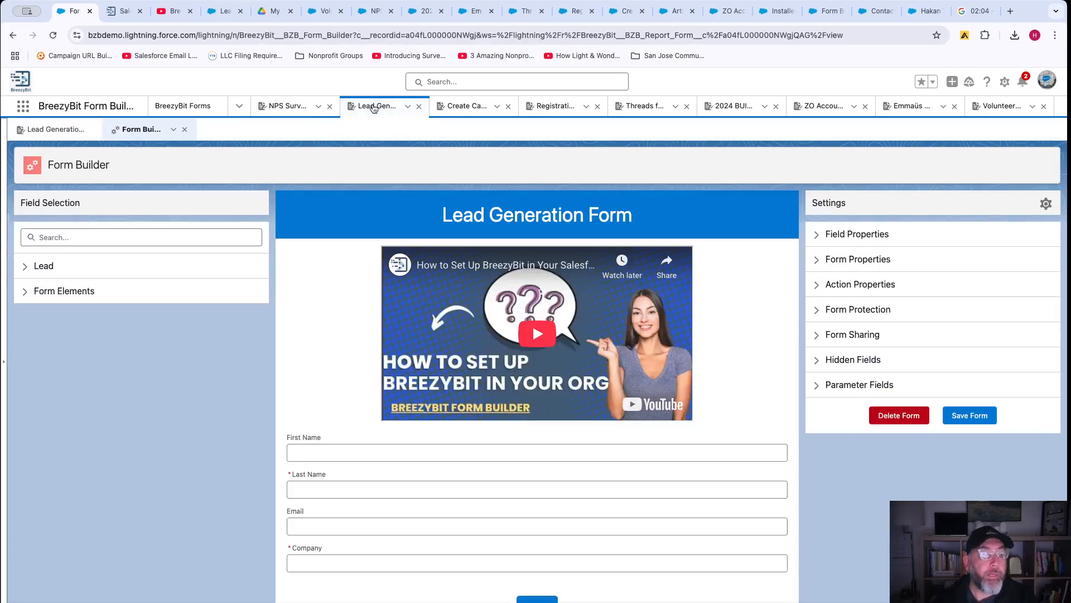